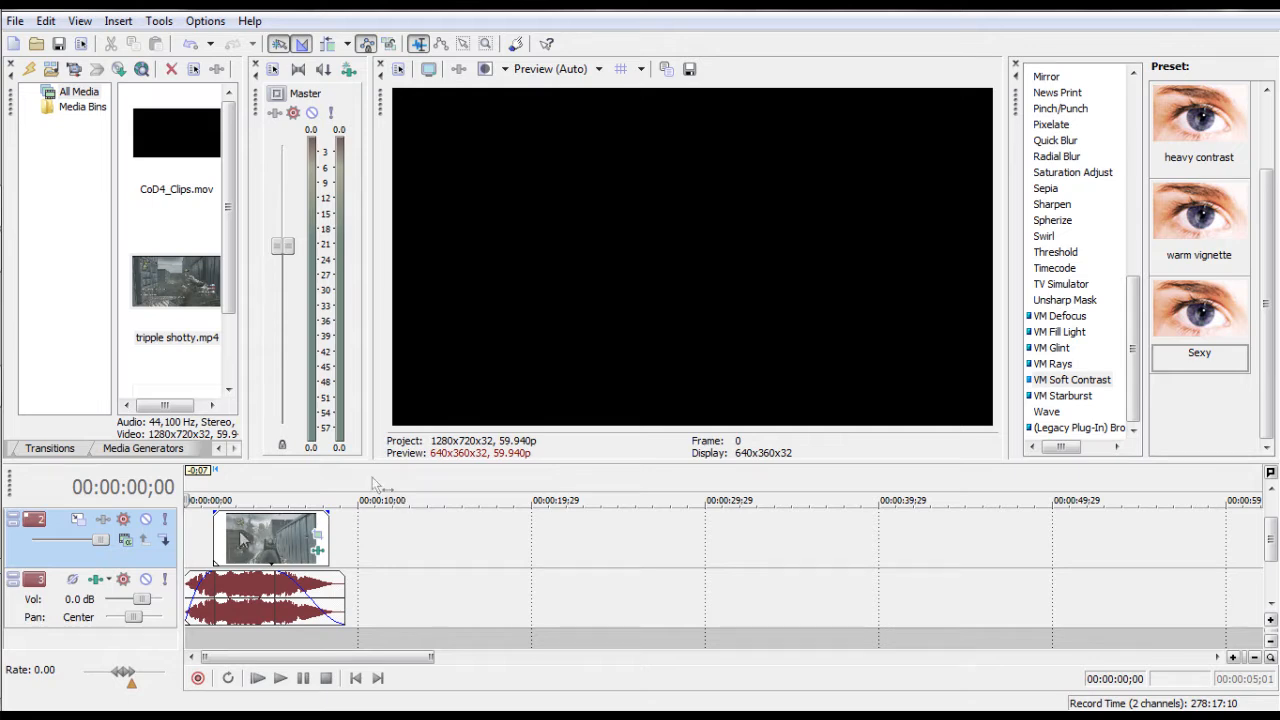
- Switch to Firefox and play the Cod4 Xmas Minitage video's opening effect, replaying it from about 0:17
{"action": "mouse_move", "coordinate": [4, 260]}
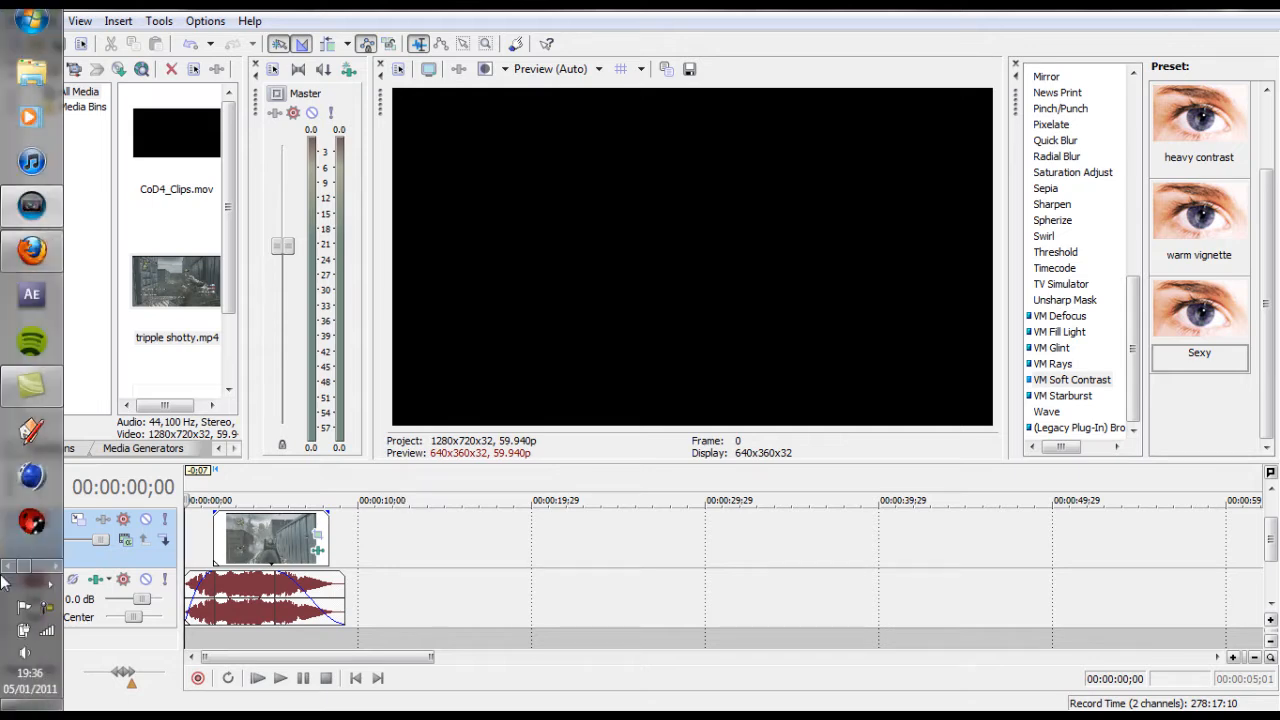
{"action": "left_click", "coordinate": [36, 255]}
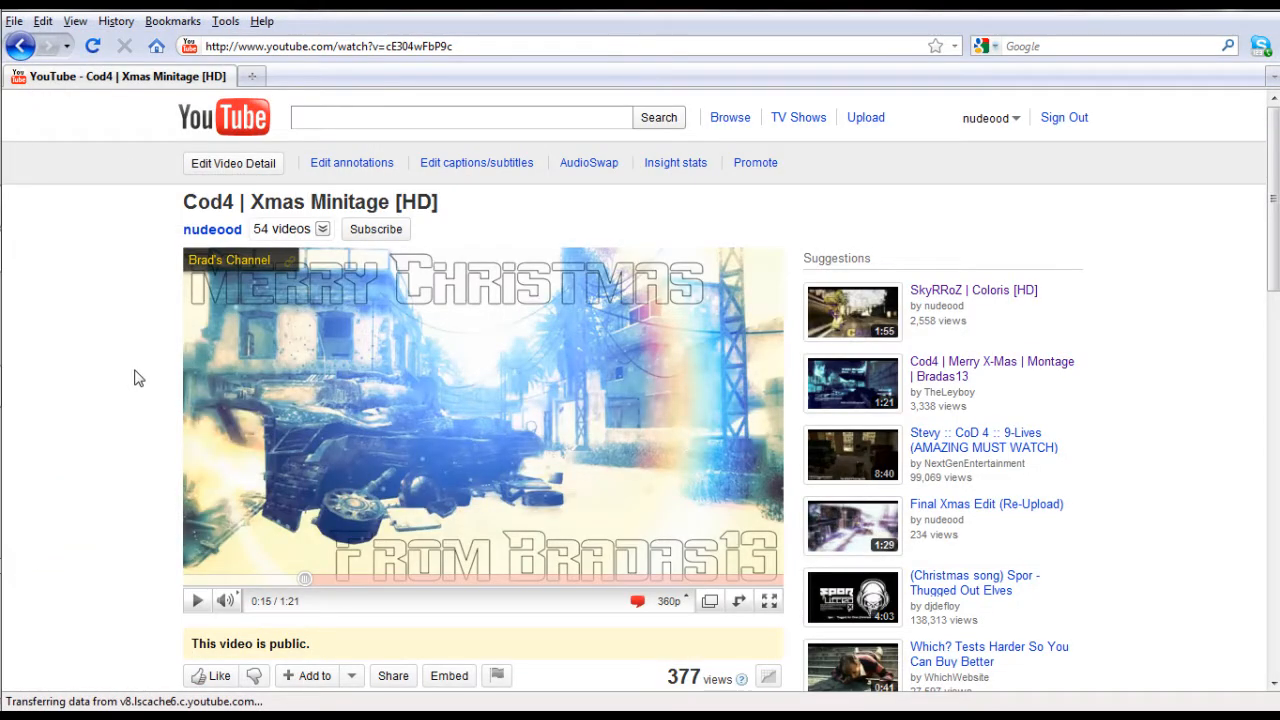
{"action": "left_click", "coordinate": [198, 603]}
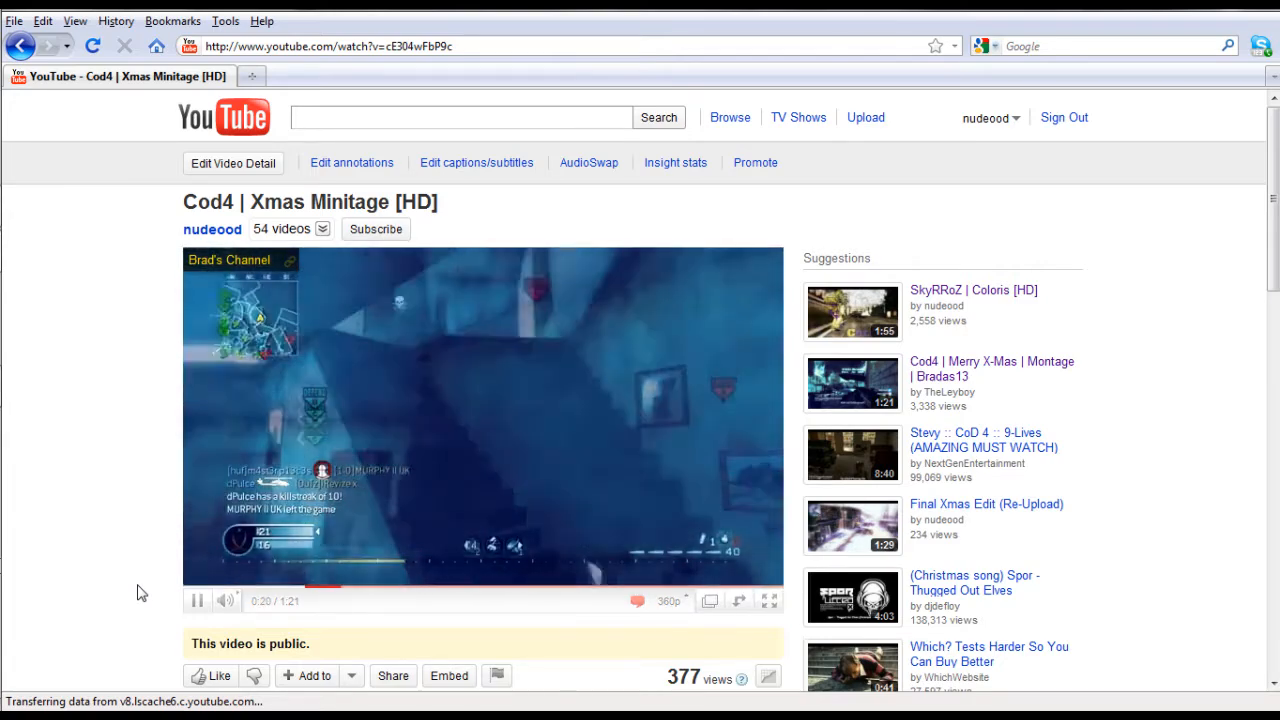
{"action": "left_click", "coordinate": [195, 600]}
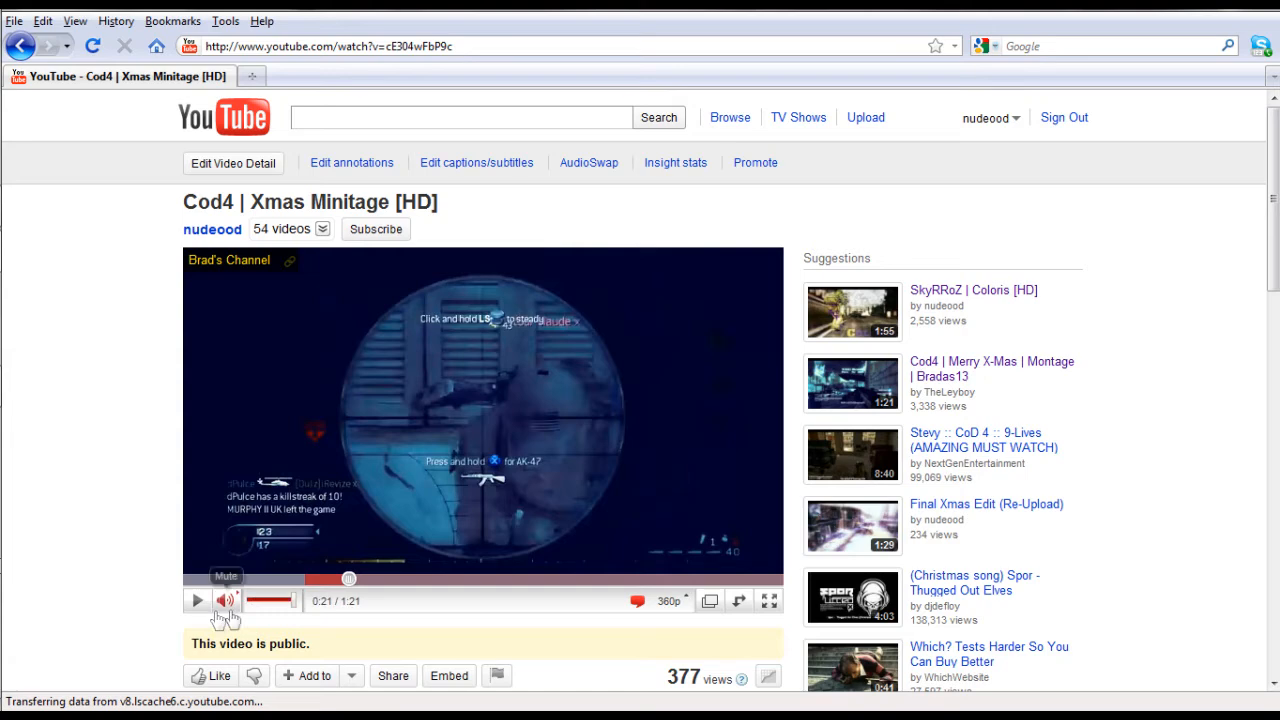
{"action": "left_click", "coordinate": [318, 578]}
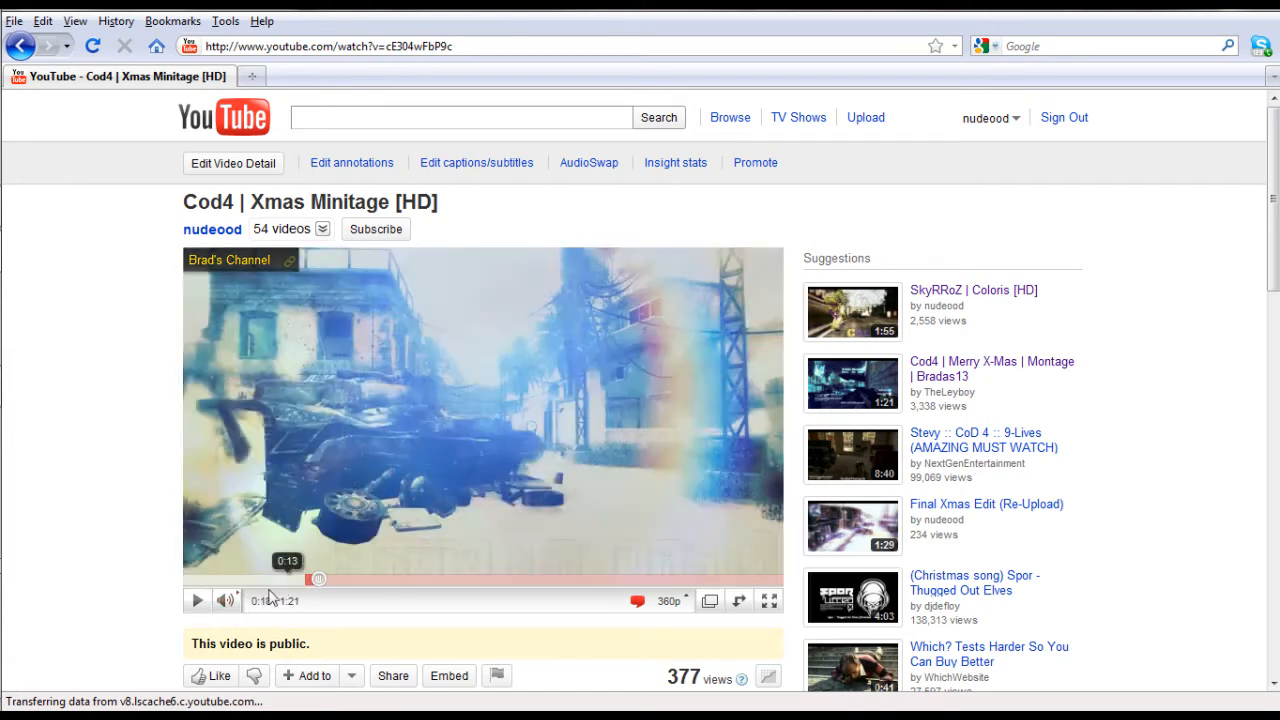
{"action": "left_click", "coordinate": [198, 602]}
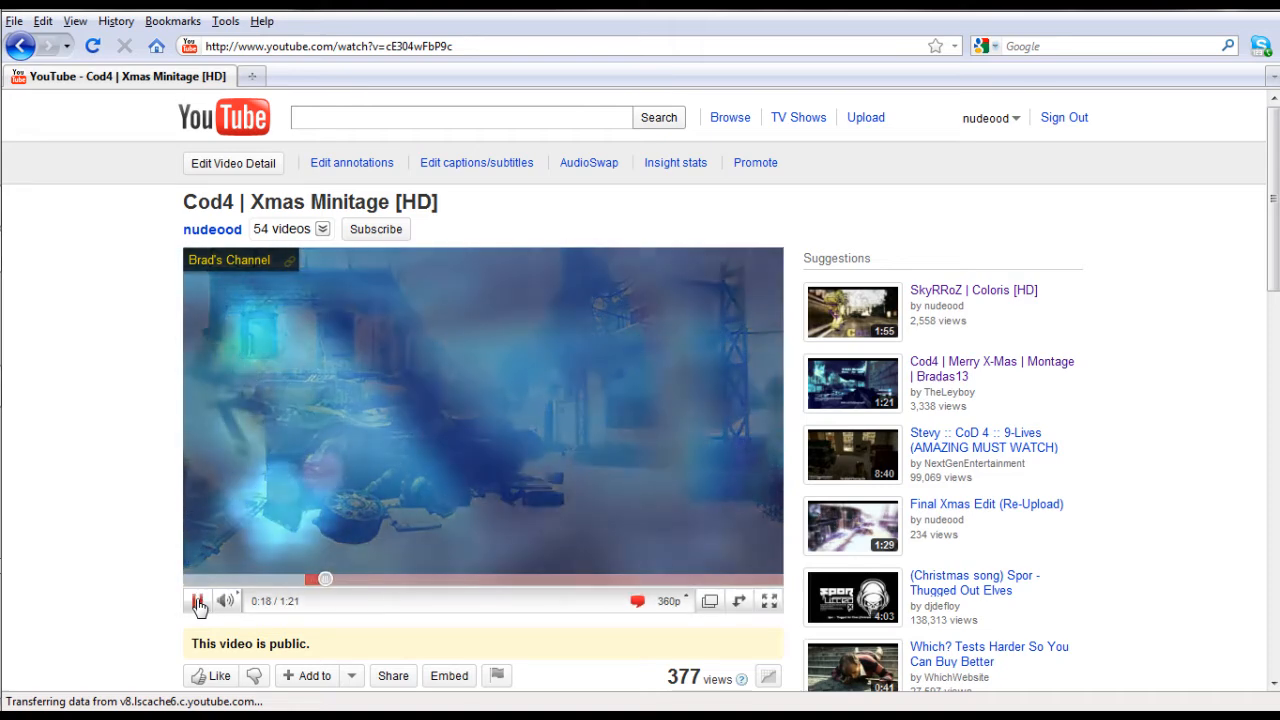
{"action": "left_click", "coordinate": [198, 602]}
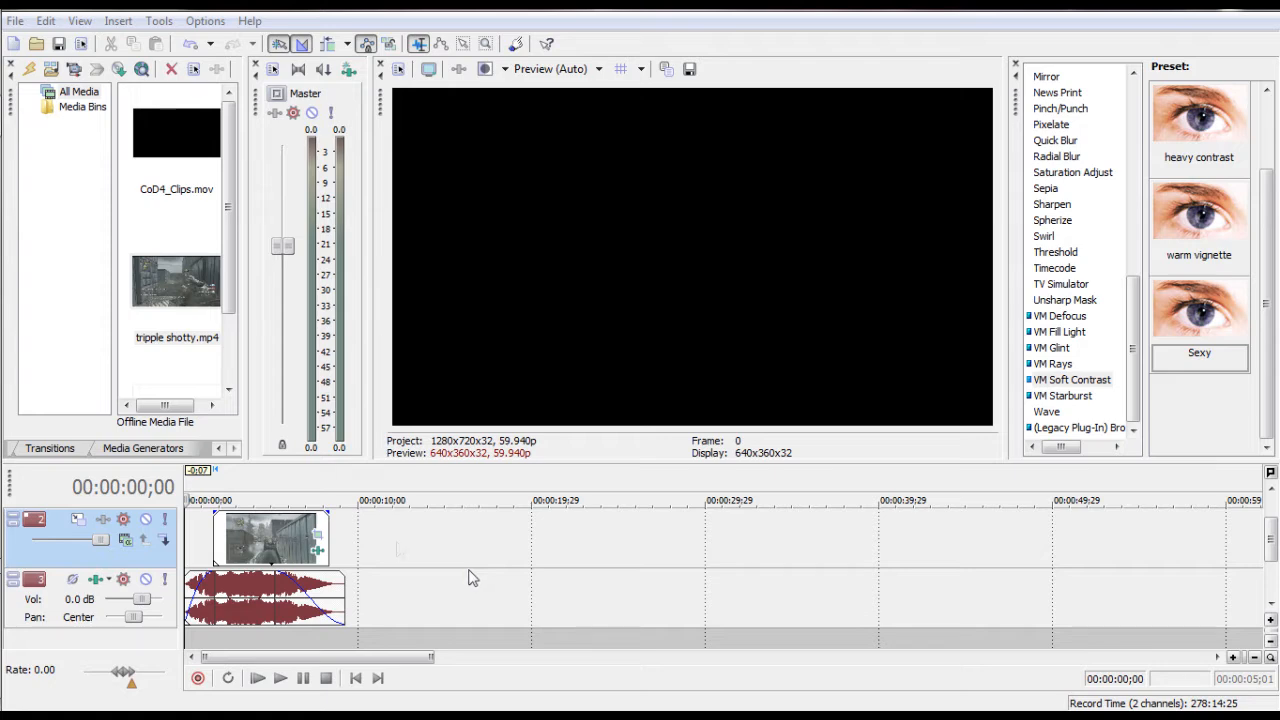
- Mark the time range from the timeline start to the gameplay clip's start, and place the cursor at 00:00:01;21
{"action": "left_click", "coordinate": [215, 486]}
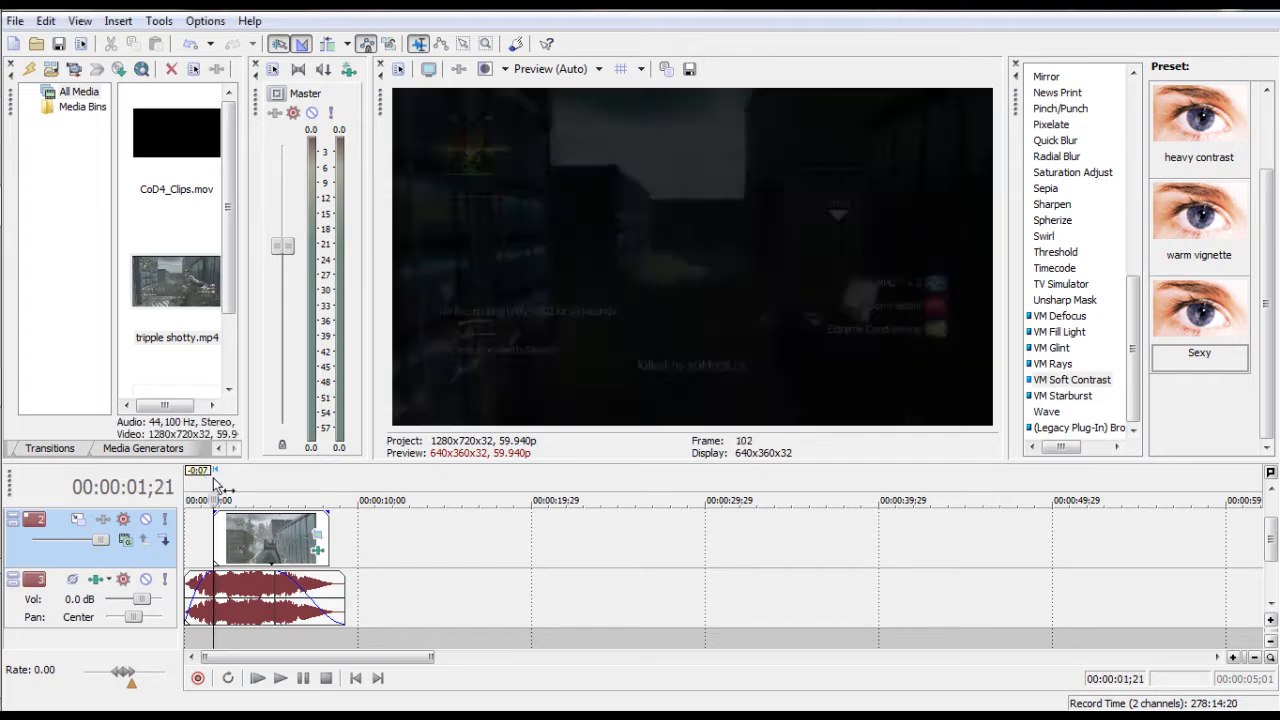
{"action": "left_click_drag", "start_coordinate": [215, 486], "coordinate": [330, 487]}
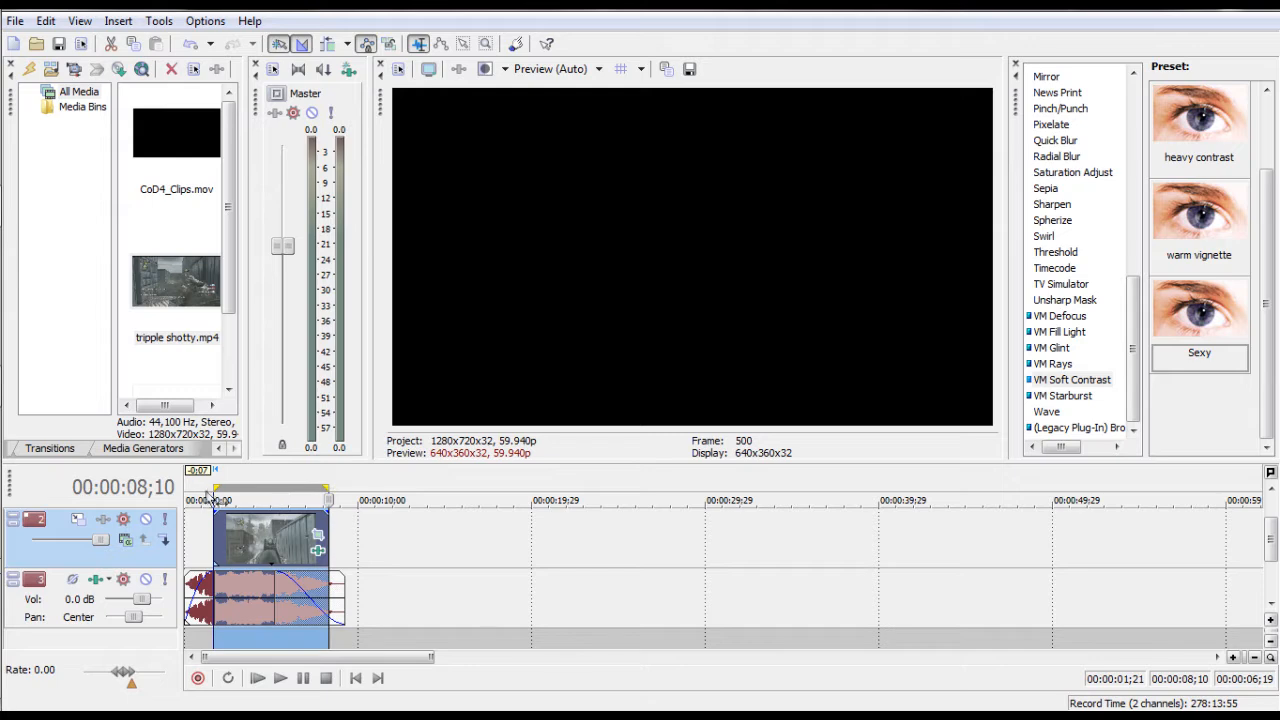
{"action": "left_click_drag", "start_coordinate": [214, 488], "coordinate": [185, 488]}
{"action": "left_click", "coordinate": [207, 479]}
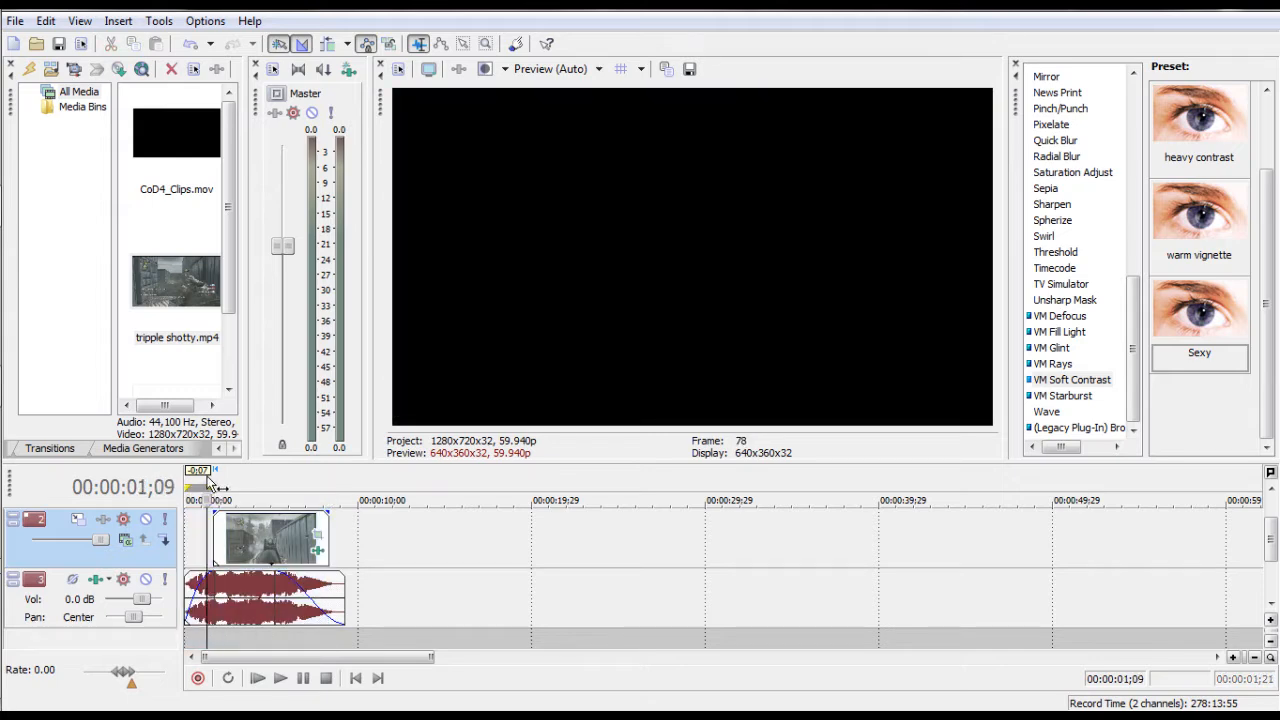
{"action": "left_click", "coordinate": [193, 480]}
{"action": "left_click", "coordinate": [185, 481]}
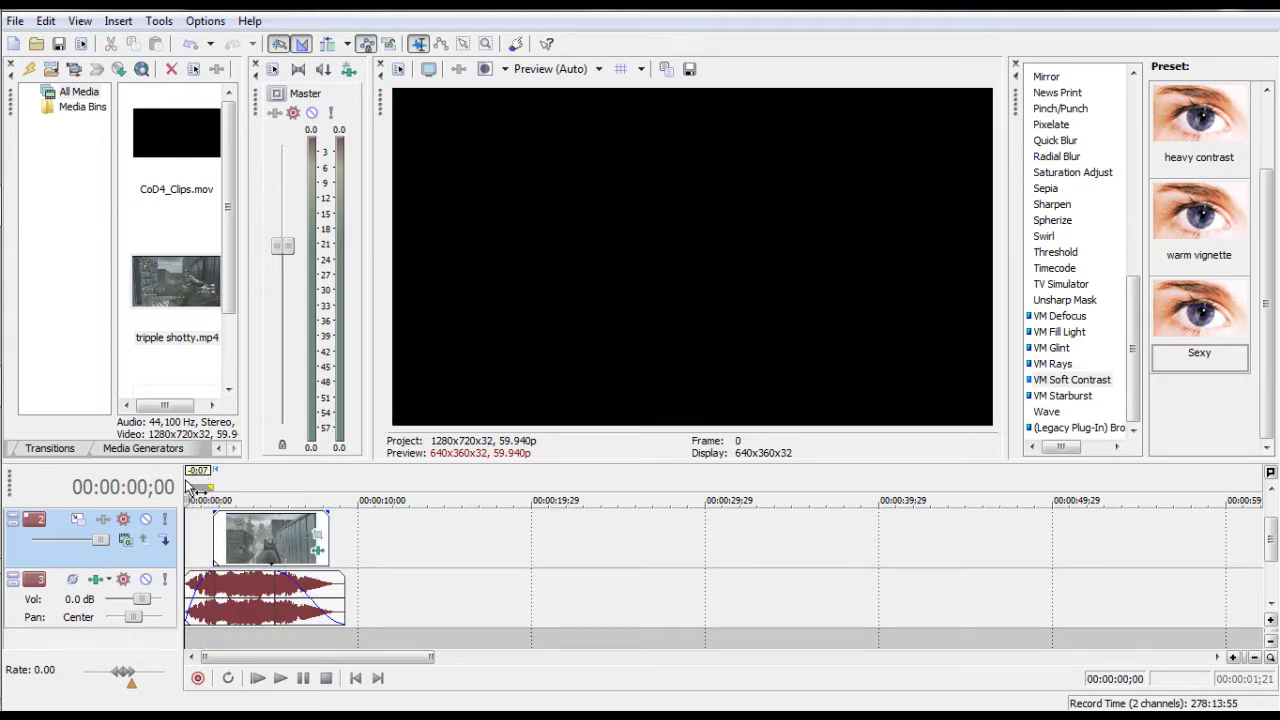
{"action": "left_click", "coordinate": [195, 479]}
{"action": "left_click", "coordinate": [204, 479]}
{"action": "left_click", "coordinate": [213, 479]}
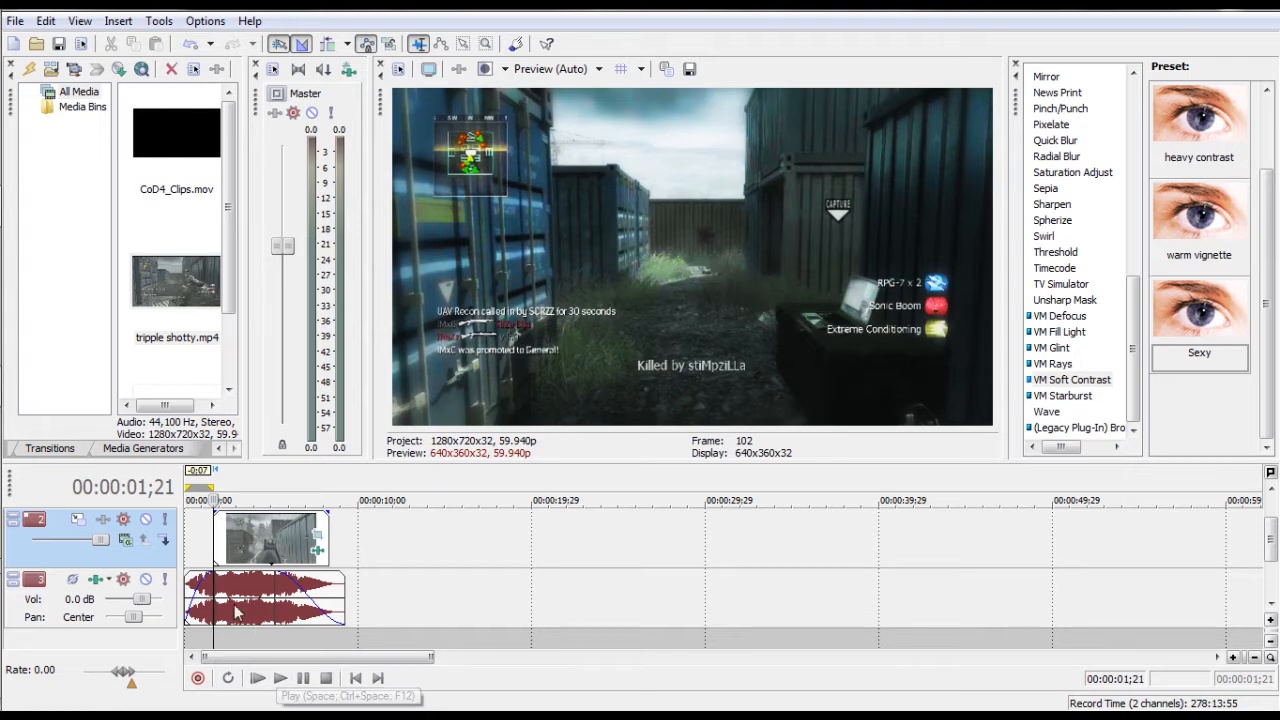
- Preview the playback from the empty intro into the gameplay clip, then return the cursor to 00:00:01;21
{"action": "left_click", "coordinate": [259, 679]}
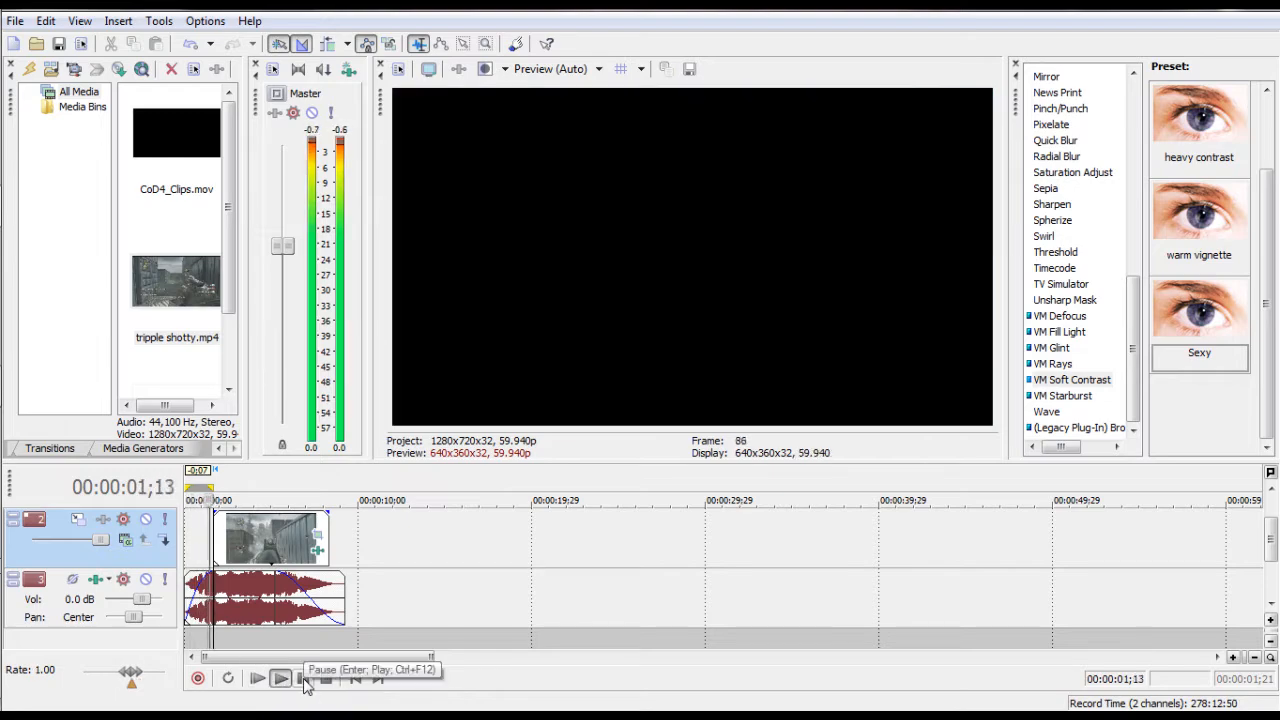
{"action": "left_click", "coordinate": [304, 679]}
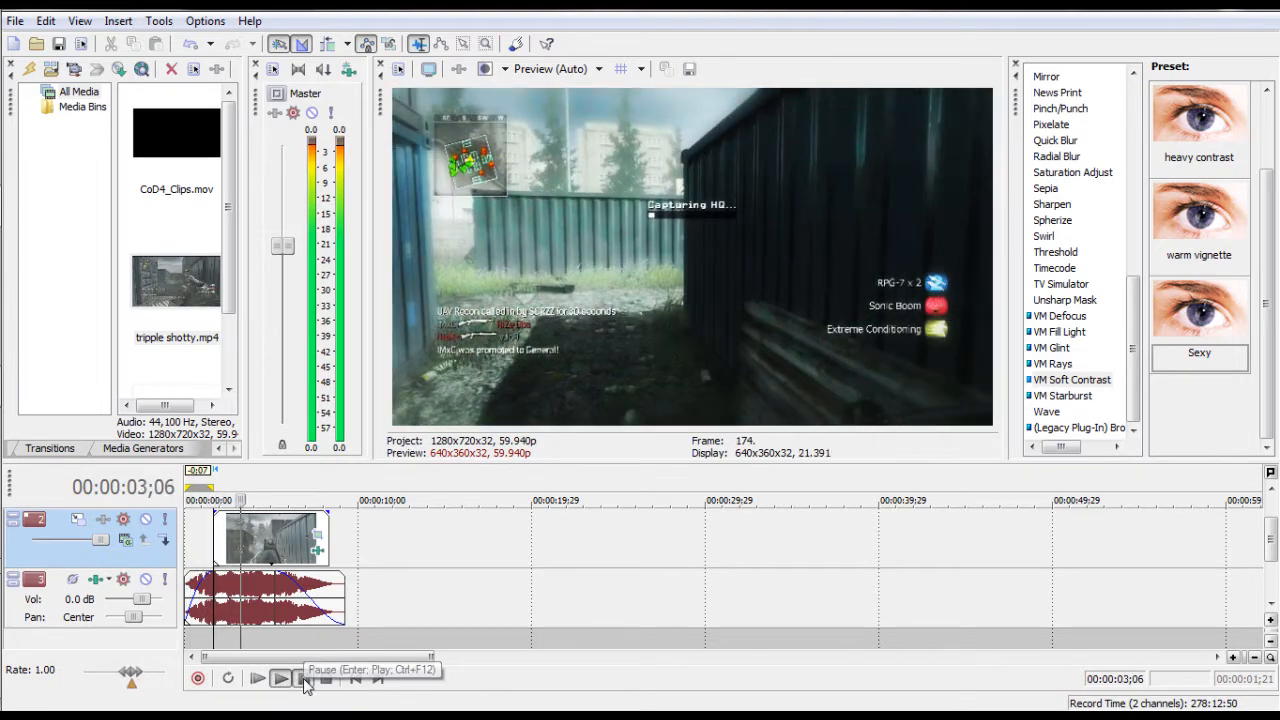
{"action": "left_click", "coordinate": [211, 484]}
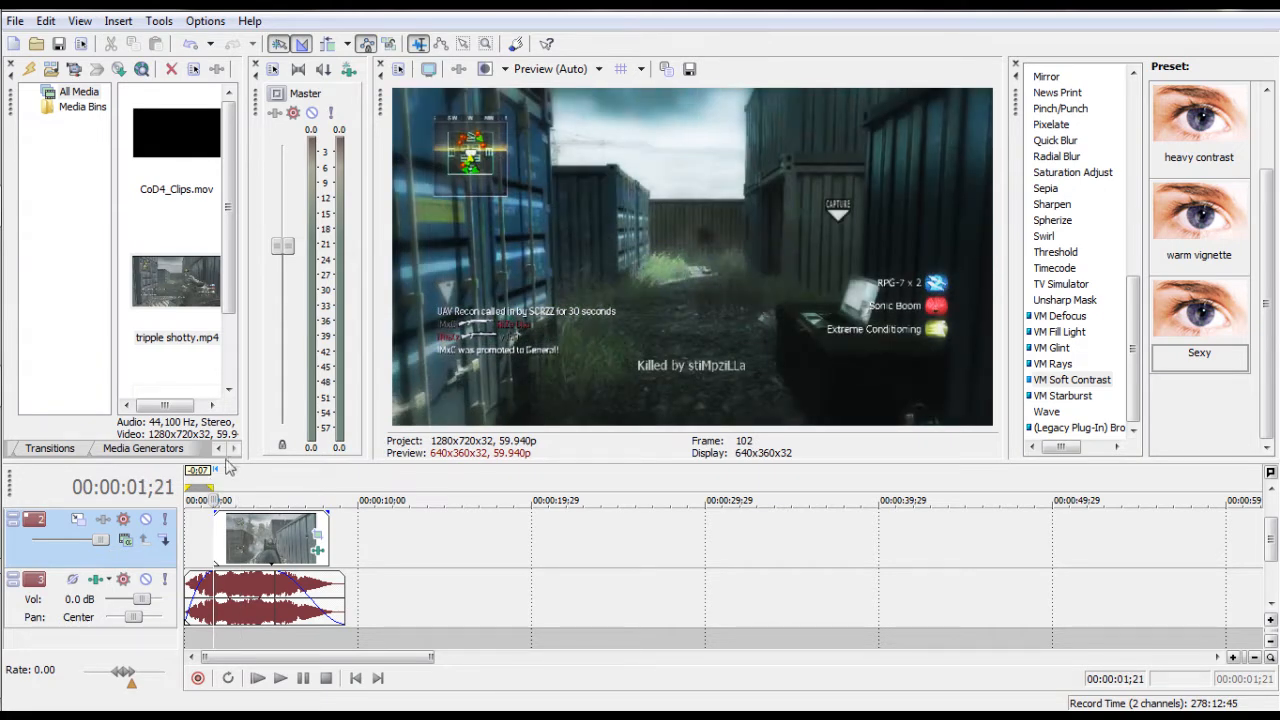
- Insert two empty video tracks above the gameplay clip and reduce the track heights
{"action": "right_click", "coordinate": [500, 558]}
{"action": "left_click", "coordinate": [576, 380]}
{"action": "right_click", "coordinate": [514, 546]}
{"action": "left_click", "coordinate": [579, 372]}
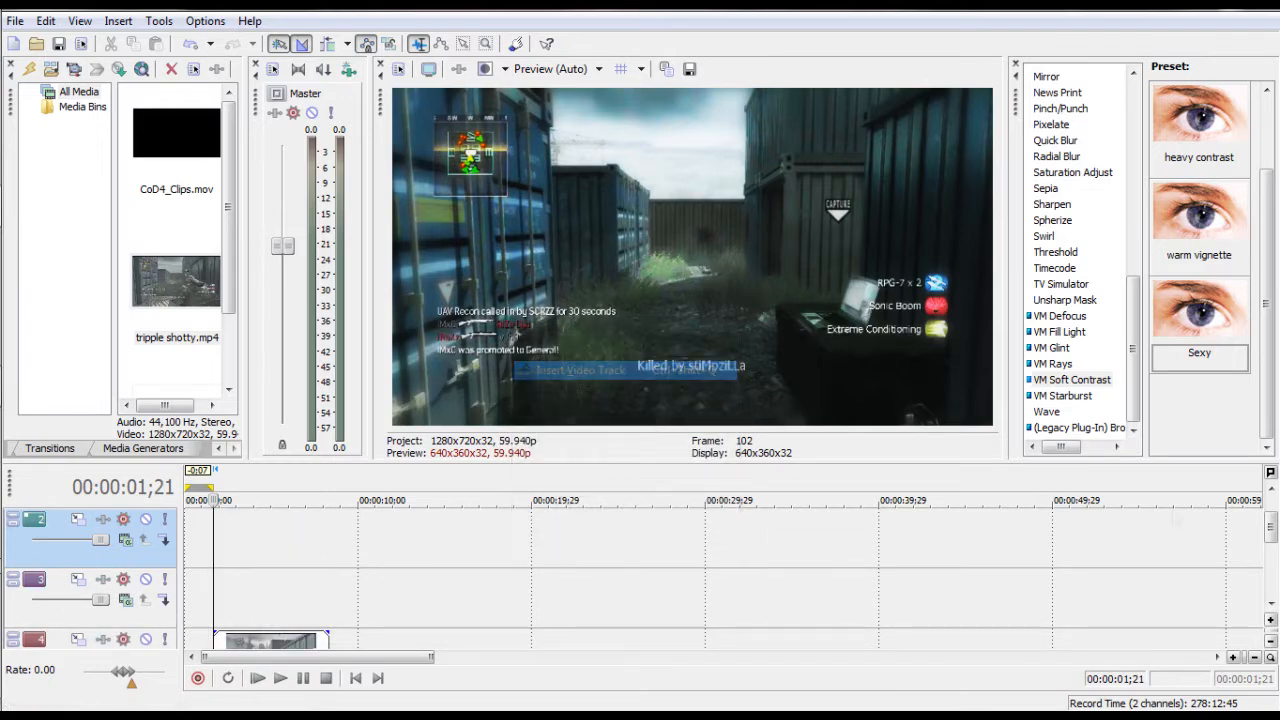
{"action": "left_click", "coordinate": [1270, 642]}
{"action": "left_click", "coordinate": [1270, 642]}
- Insert five more empty video tracks above the gameplay clip and shrink all tracks to a compact height
{"action": "right_click", "coordinate": [440, 553]}
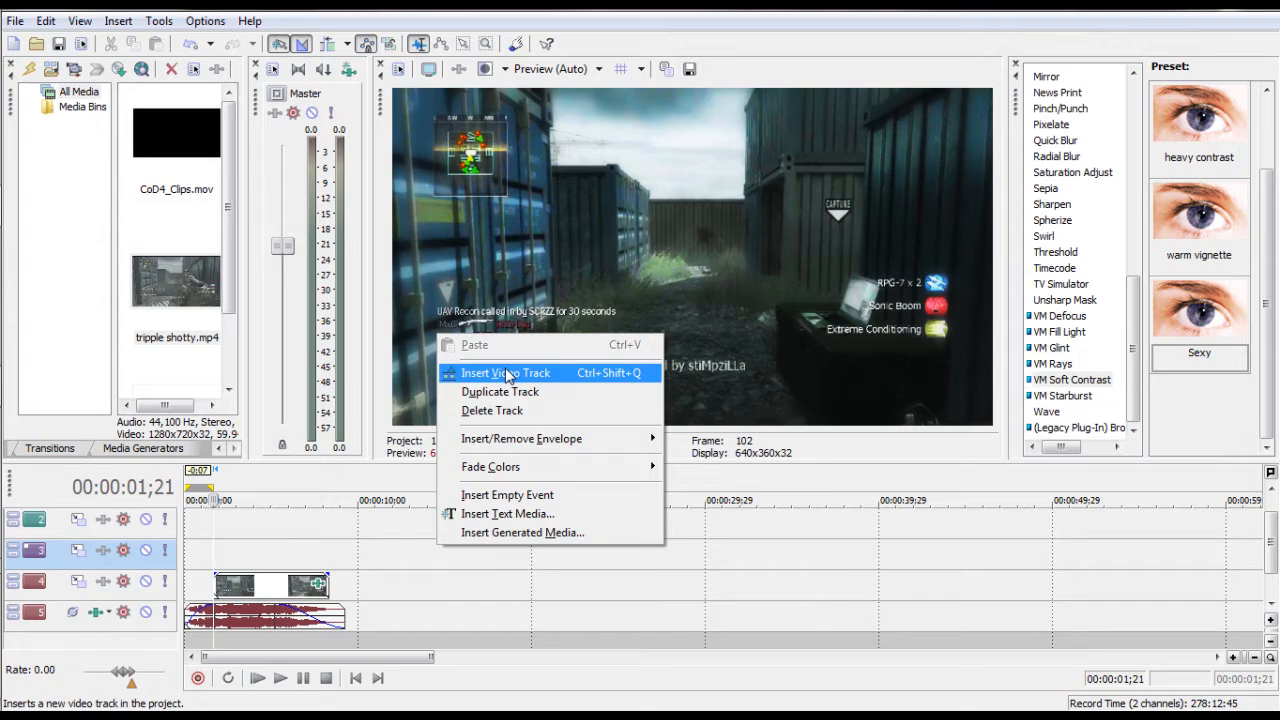
{"action": "left_click", "coordinate": [507, 374]}
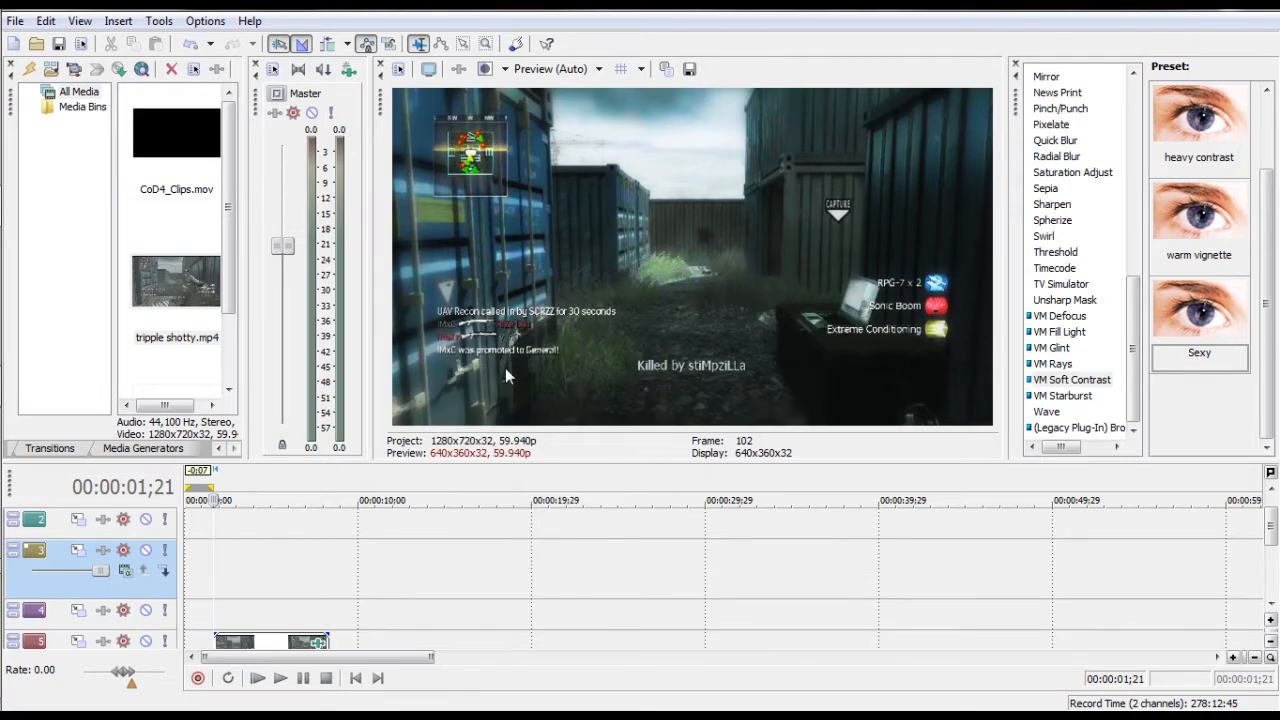
{"action": "key", "text": "ctrl+shift+q"}
{"action": "key", "text": "ctrl+shift+q"}
{"action": "key", "text": "ctrl+shift+q"}
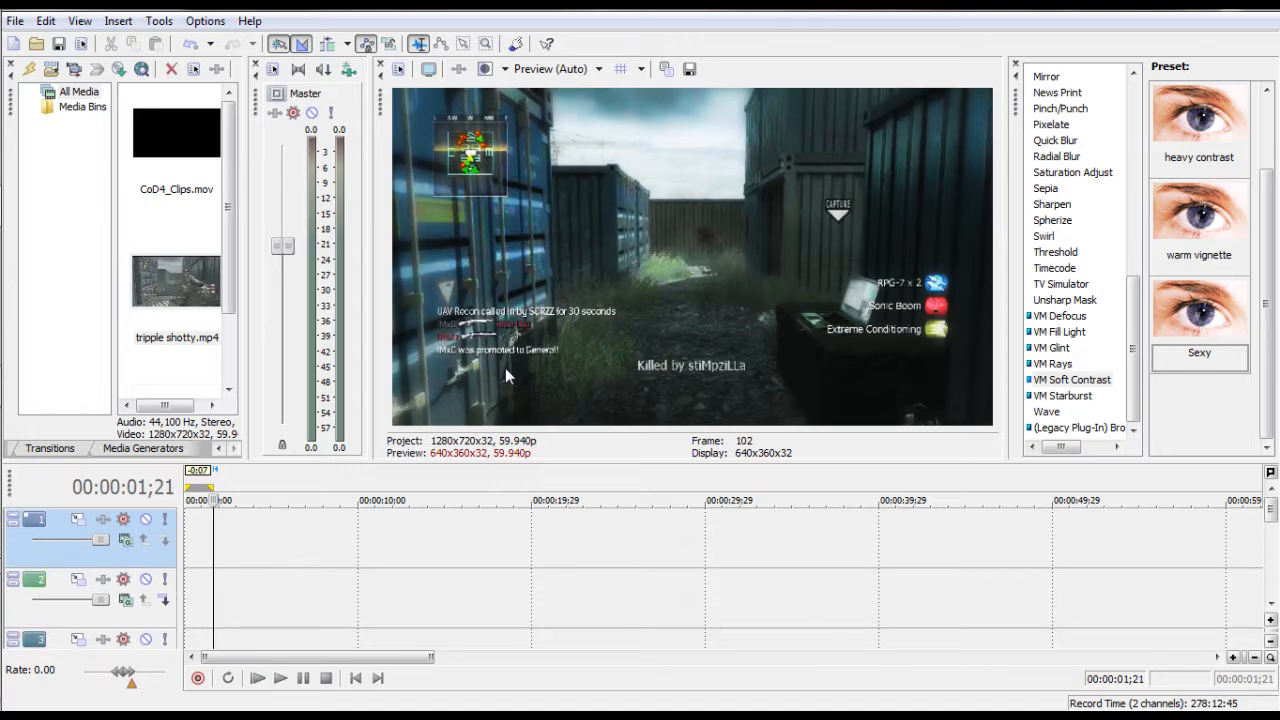
{"action": "left_click", "coordinate": [1271, 641]}
{"action": "left_click", "coordinate": [1271, 641]}
{"action": "left_click", "coordinate": [1271, 641]}
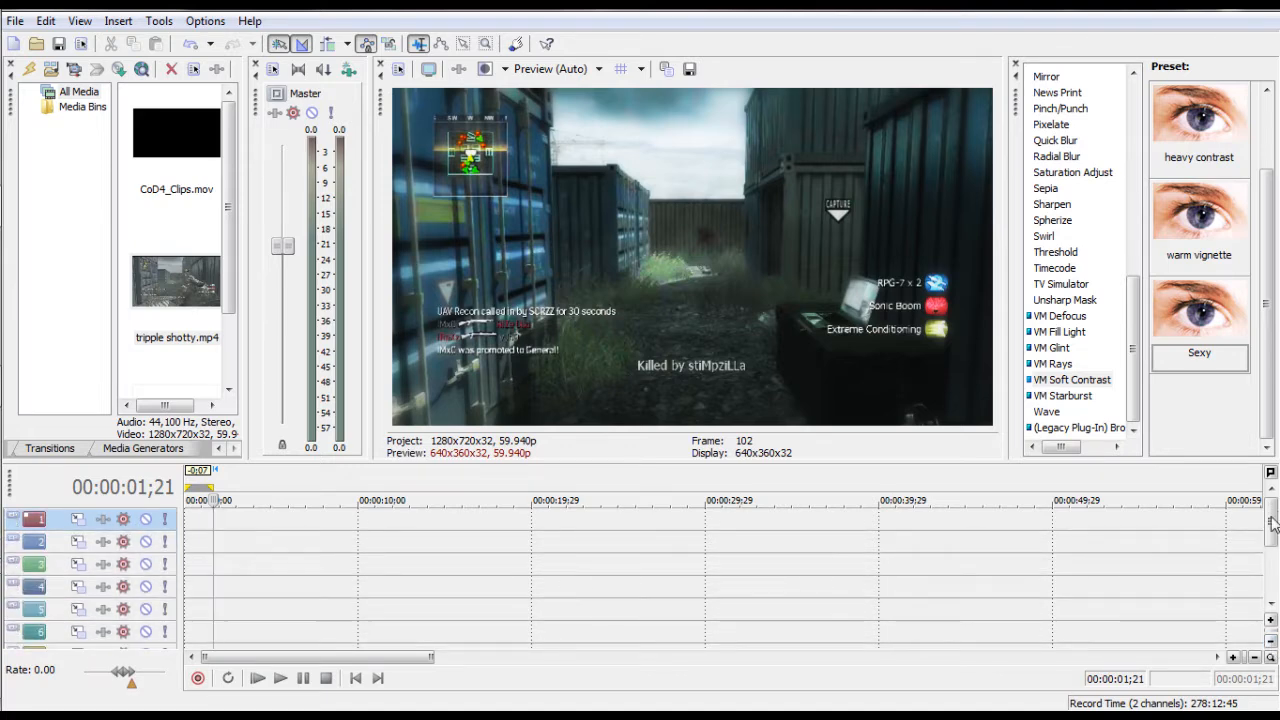
{"action": "left_click_drag", "start_coordinate": [1272, 515], "coordinate": [1272, 590]}
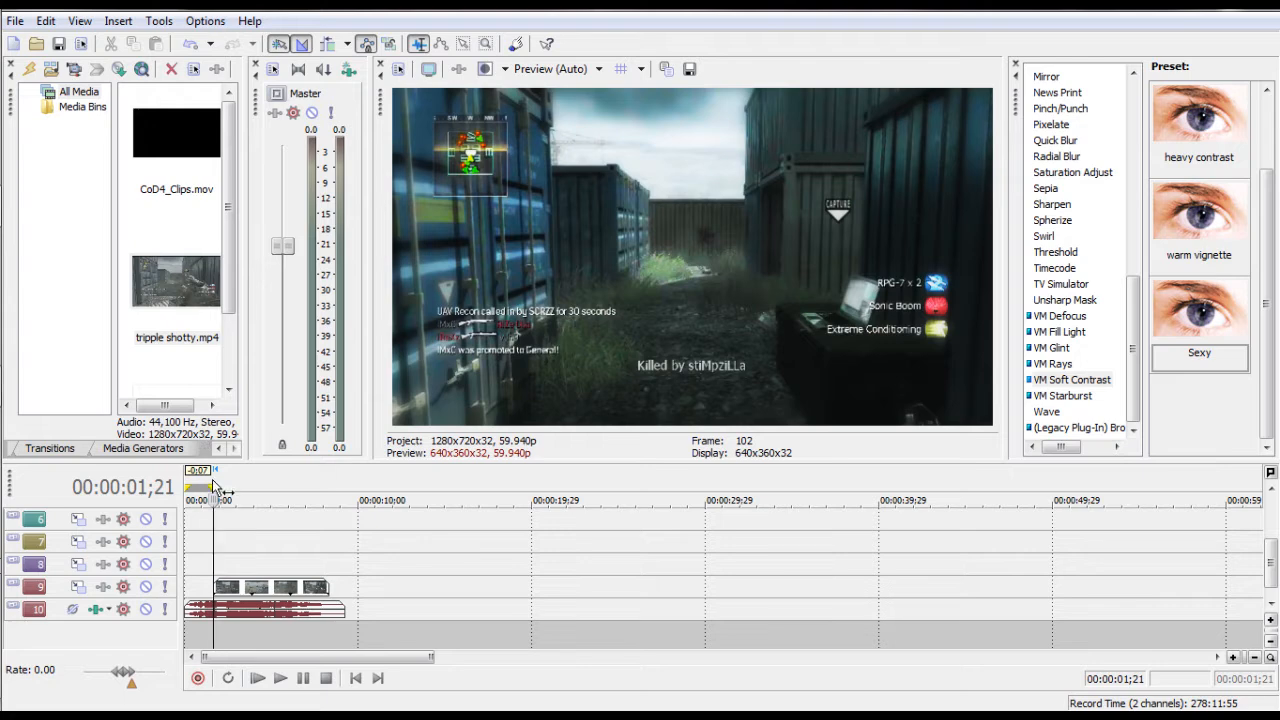
- Place the timeline cursor on the first frame of the gameplay clip, at 00:00:01;21
{"action": "left_click", "coordinate": [1235, 659]}
{"action": "left_click", "coordinate": [1235, 659]}
{"action": "left_click", "coordinate": [1235, 659]}
{"action": "left_click", "coordinate": [1269, 625]}
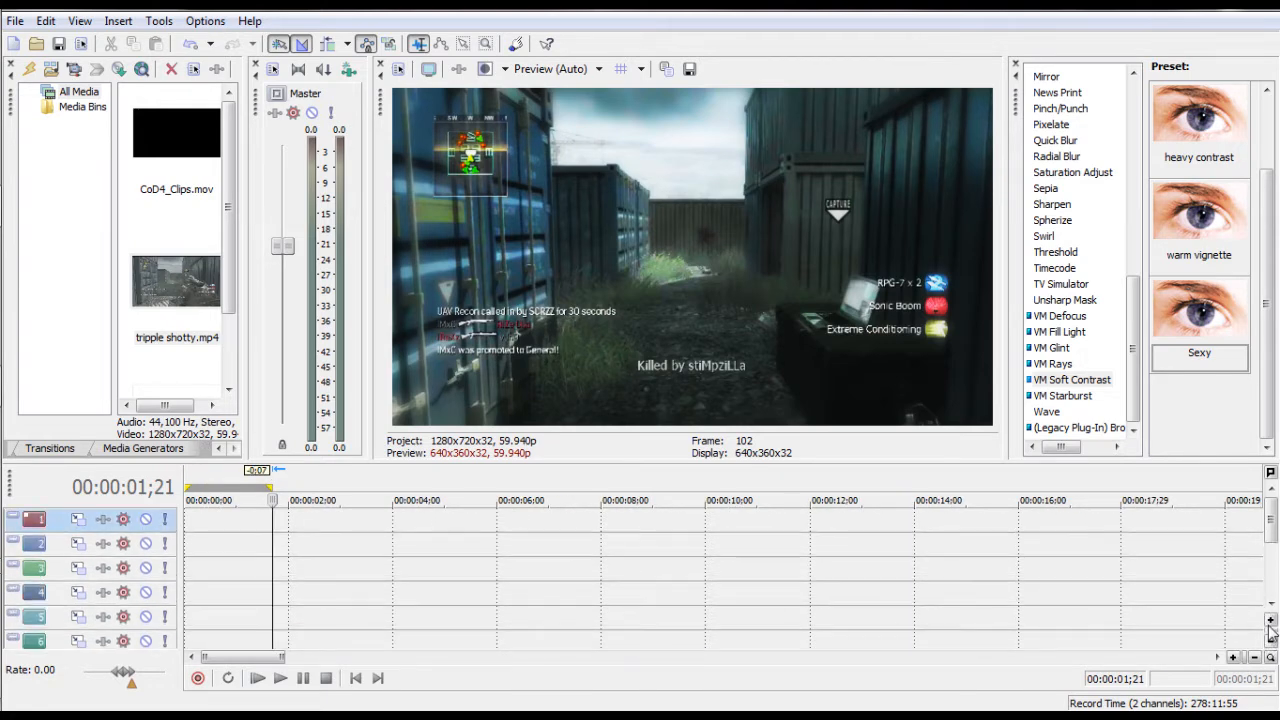
{"action": "left_click_drag", "start_coordinate": [1272, 519], "coordinate": [1273, 572]}
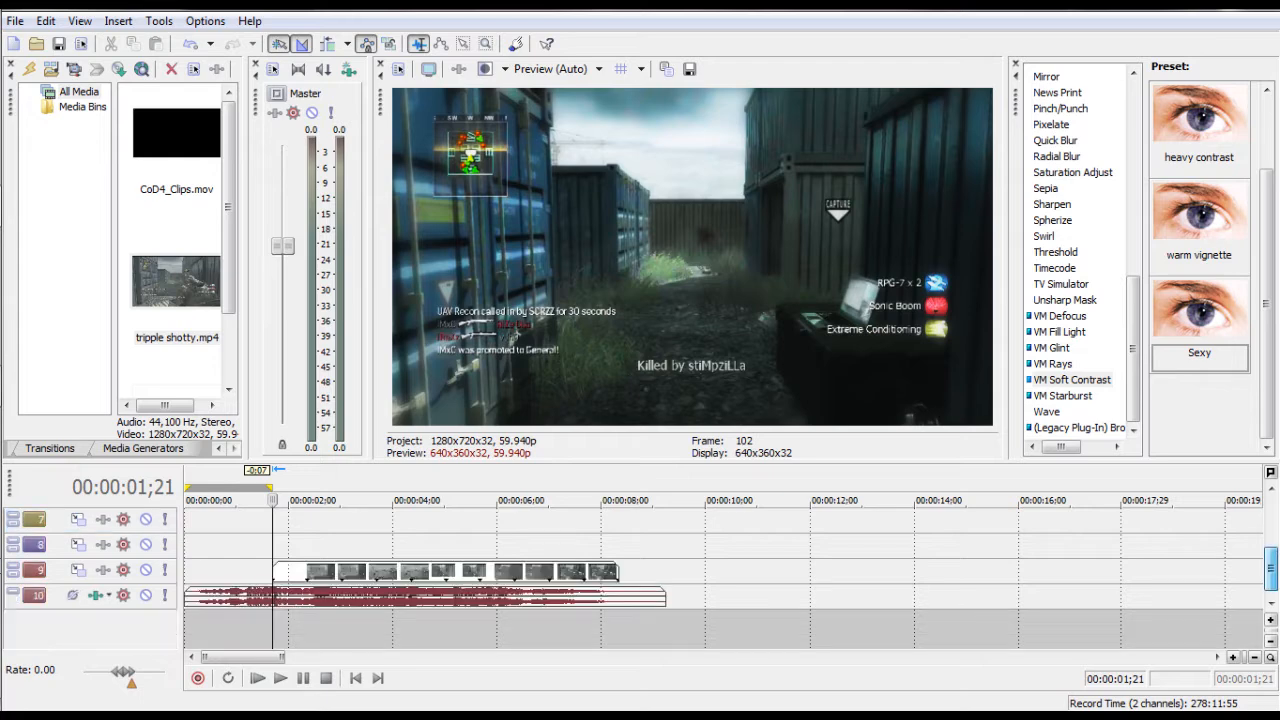
{"action": "left_click", "coordinate": [291, 478]}
{"action": "left_click", "coordinate": [273, 477]}
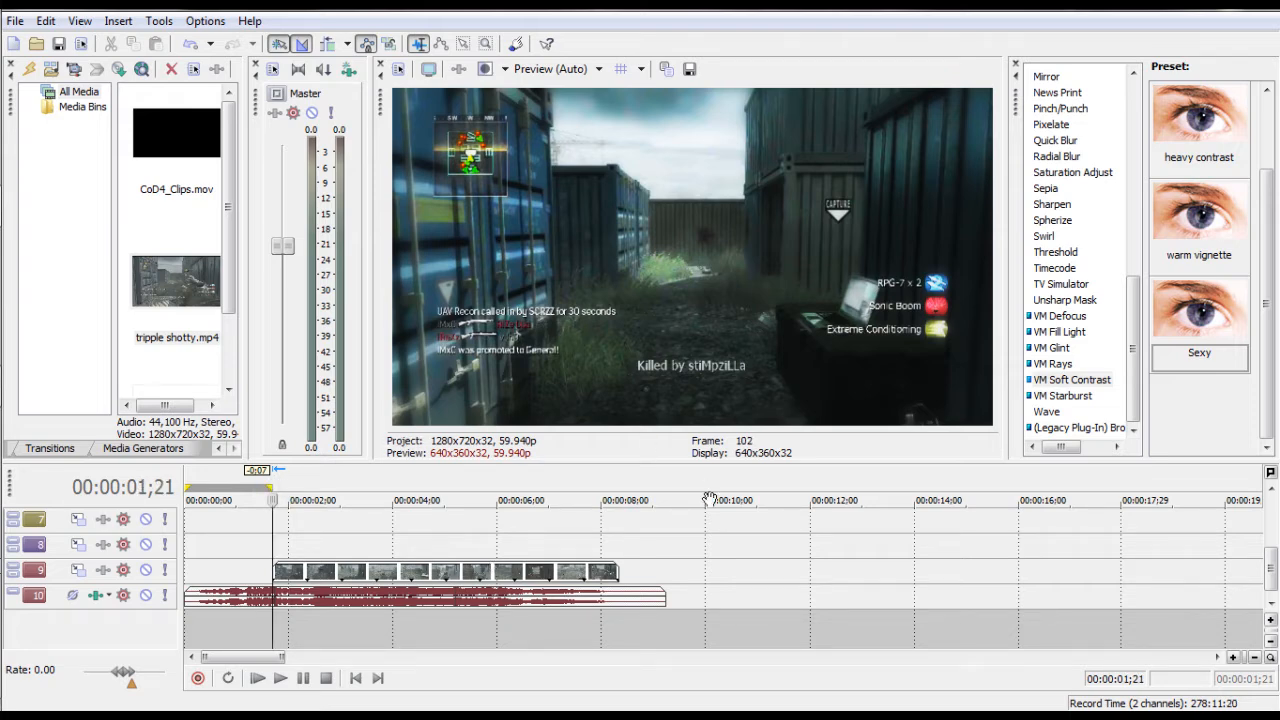
- Set the preview quality to Best (Full) and save a snapshot of the current frame as the JPEG file Image99
{"action": "left_click", "coordinate": [552, 69]}
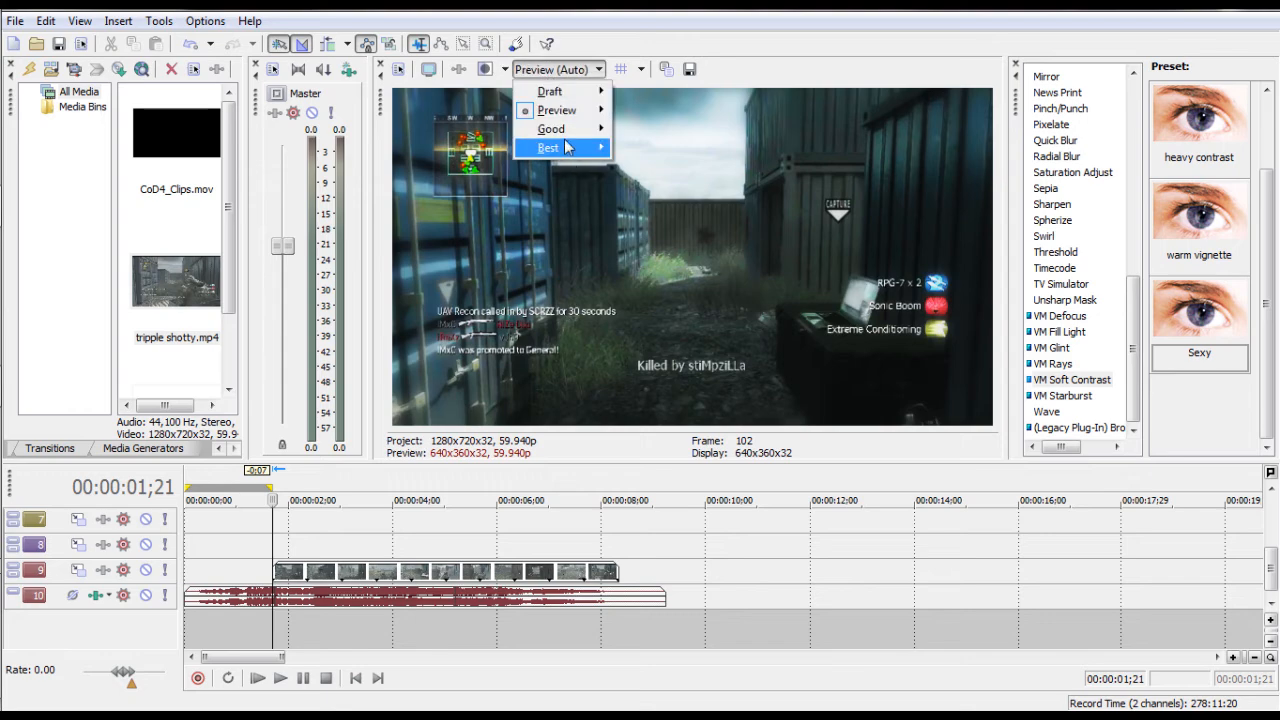
{"action": "mouse_move", "coordinate": [570, 147]}
{"action": "left_click", "coordinate": [640, 166]}
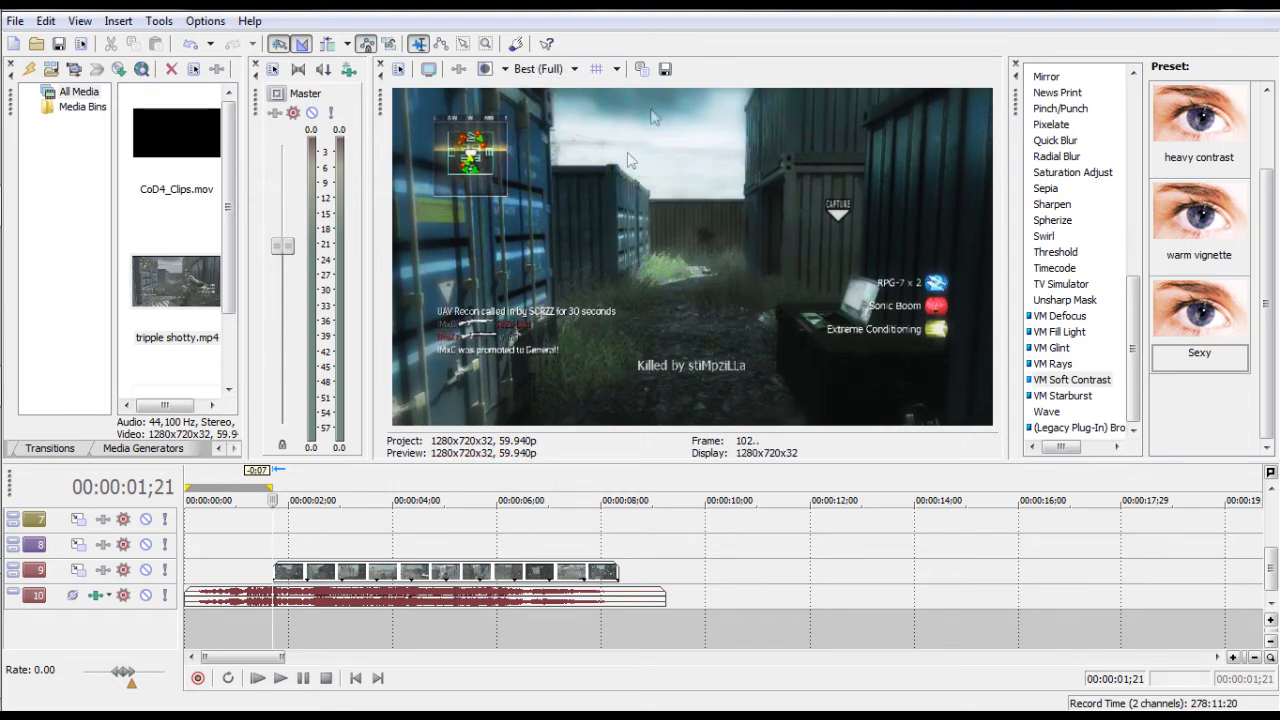
{"action": "left_click", "coordinate": [665, 69]}
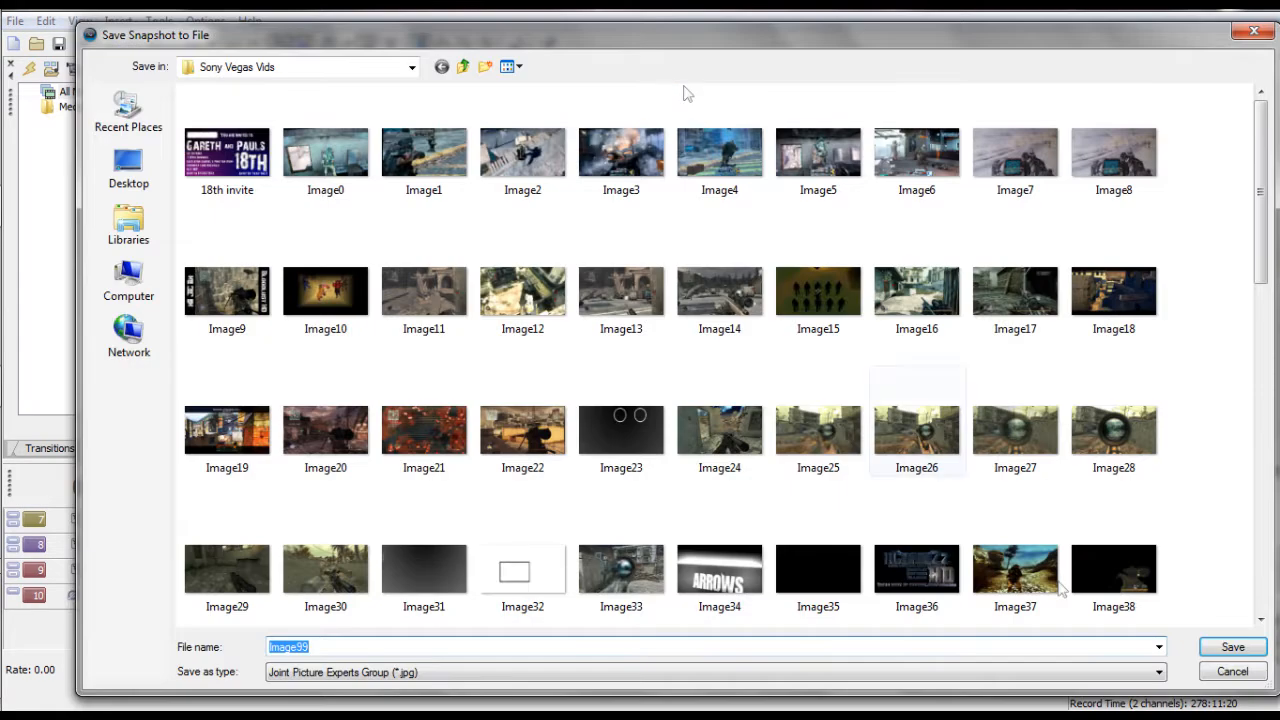
{"action": "left_click", "coordinate": [1230, 647]}
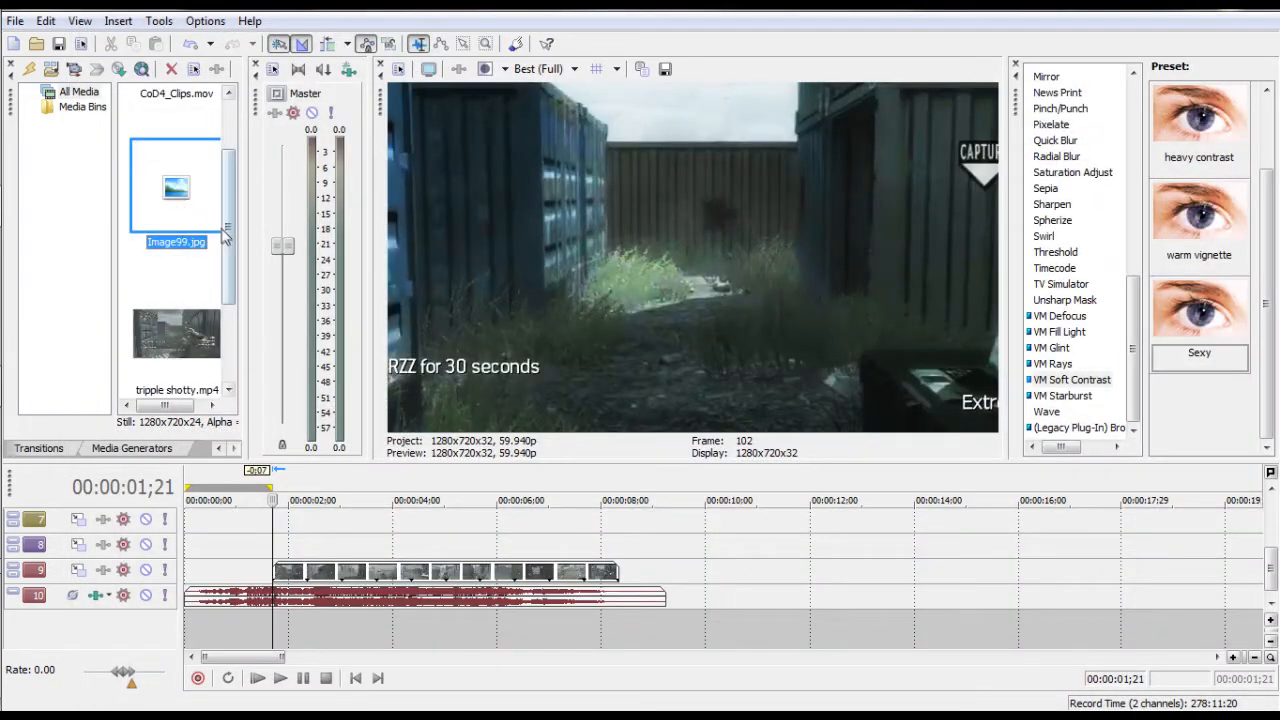
- Place Image99.jpg on track 8 starting at 00:00:01;21, and set the preview quality to Preview (Auto)
{"action": "left_click_drag", "start_coordinate": [172, 195], "coordinate": [282, 548]}
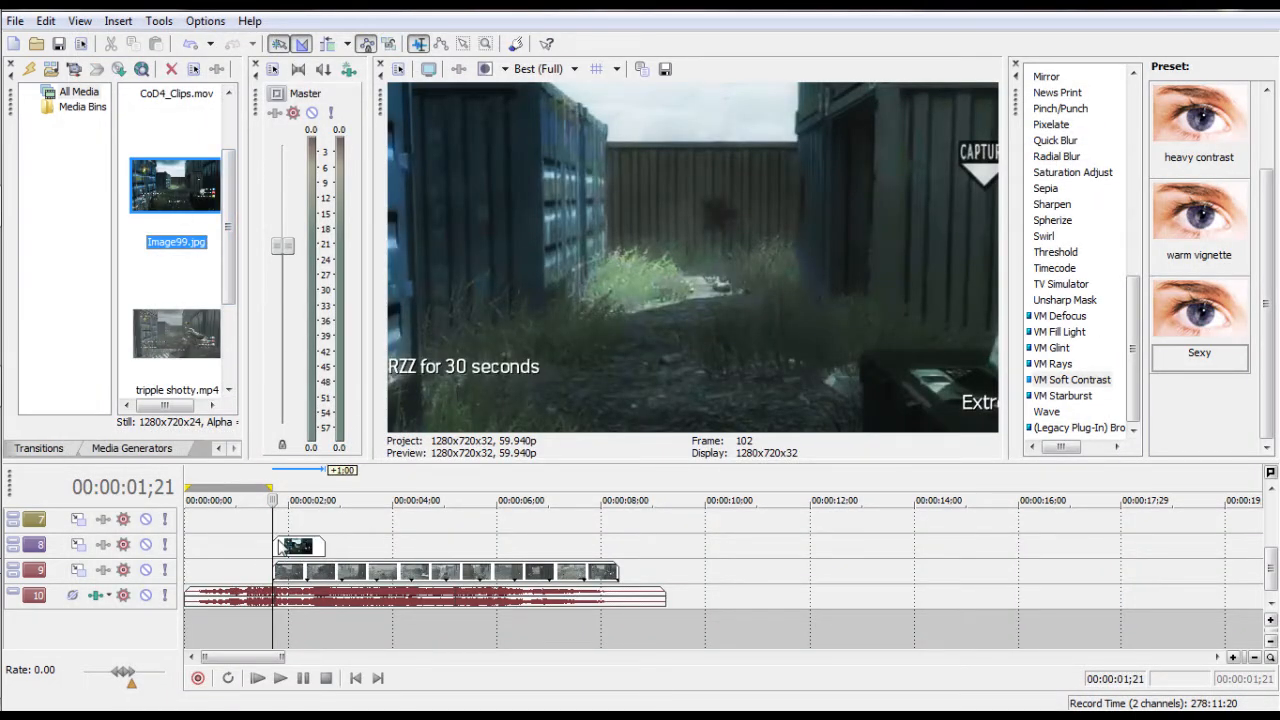
{"action": "left_click", "coordinate": [545, 69]}
{"action": "mouse_move", "coordinate": [557, 112]}
{"action": "left_click", "coordinate": [640, 111]}
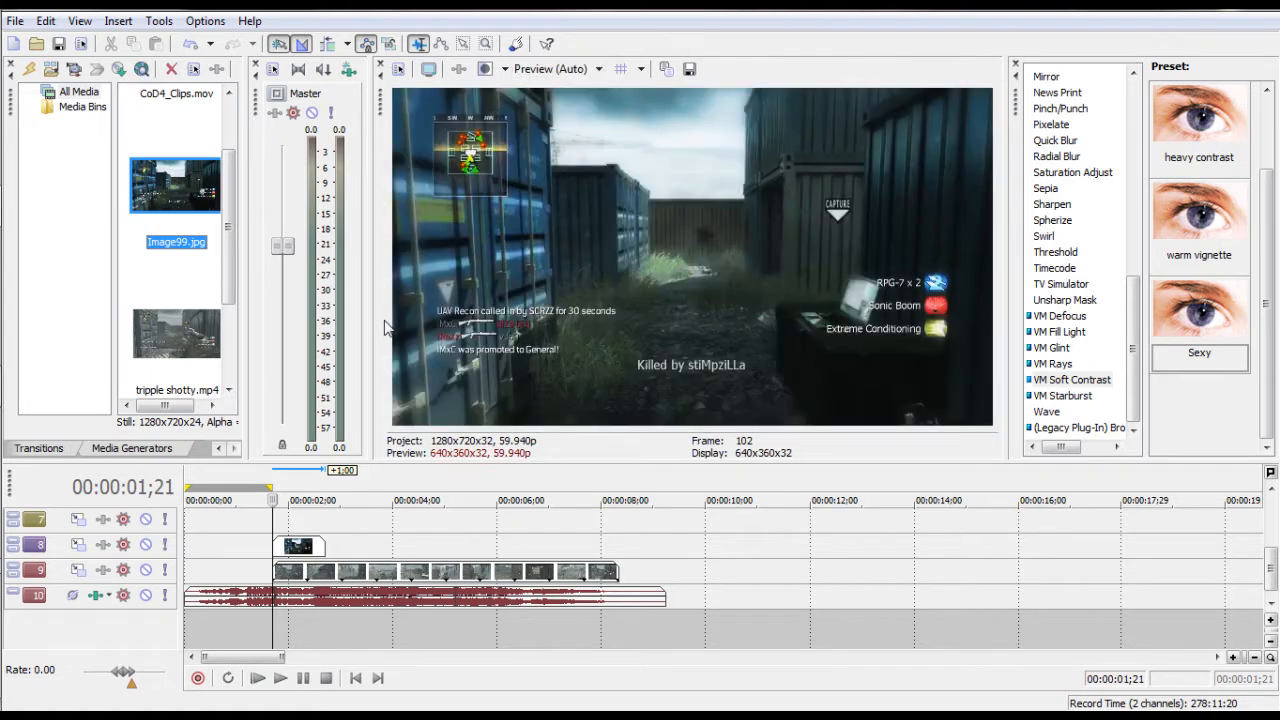
- Play the timeline across the still image into the gameplay clip, then return the cursor to 00:00:01;21
{"action": "left_click", "coordinate": [280, 678]}
{"action": "left_click", "coordinate": [301, 679]}
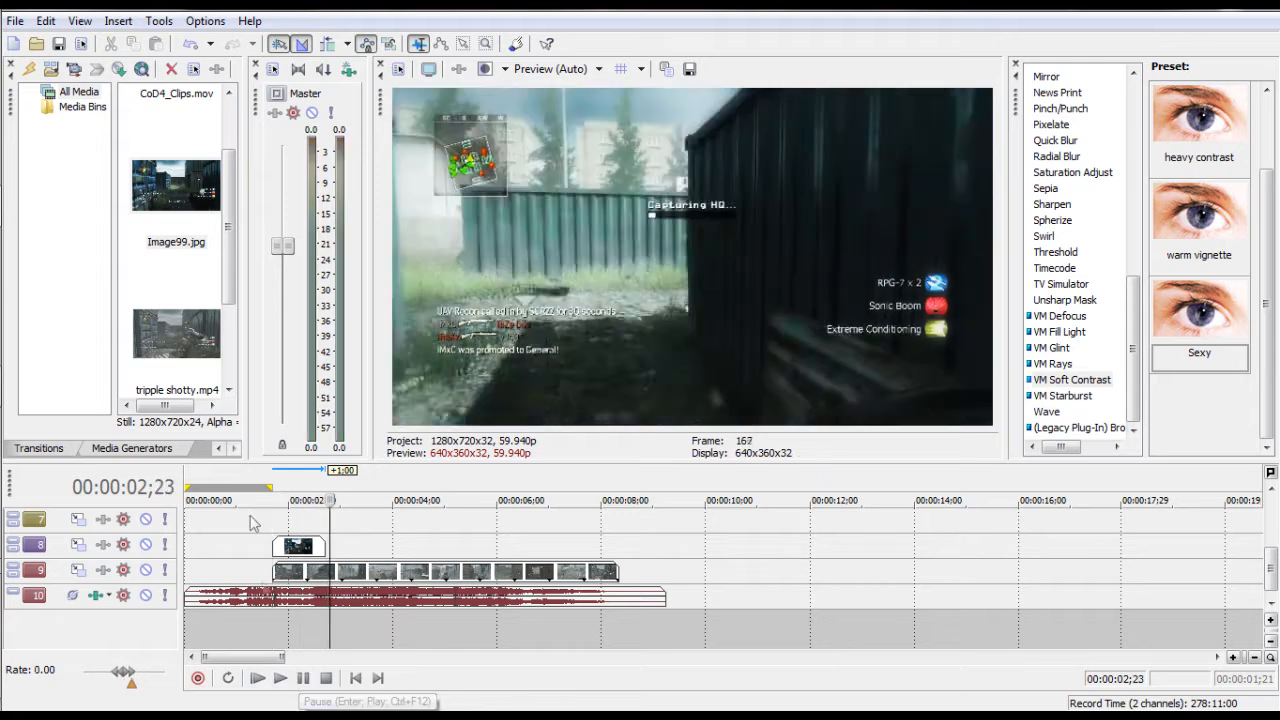
{"action": "left_click", "coordinate": [273, 478]}
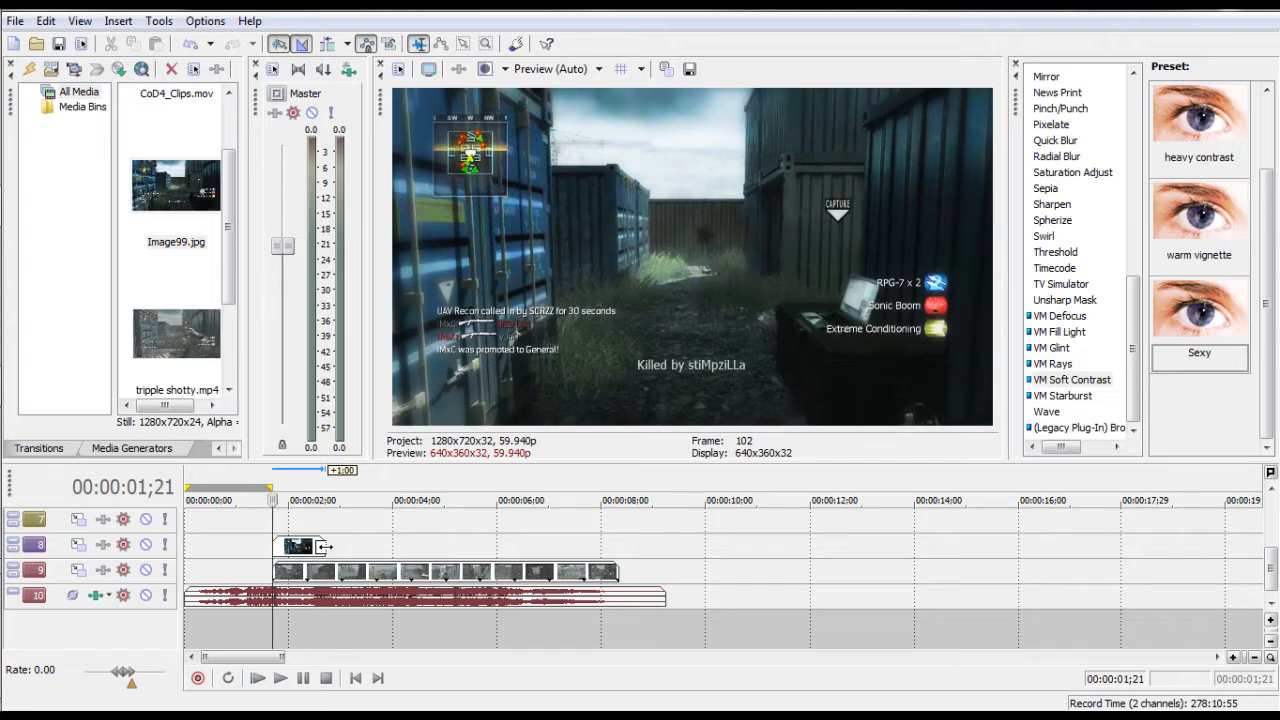
- Move the gameplay clip on track 9 later by 0;27 so it starts just before the still image ends, and preview the transition
{"action": "left_click_drag", "start_coordinate": [318, 580], "coordinate": [363, 580]}
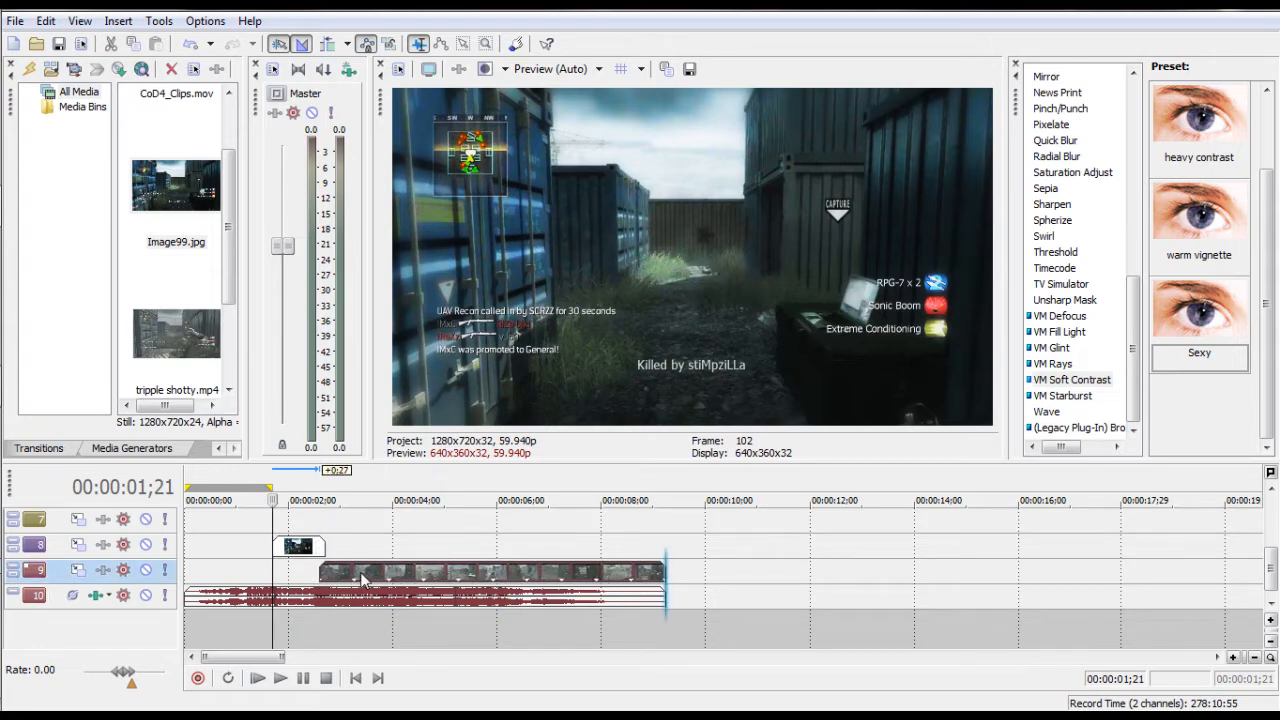
{"action": "scroll", "coordinate": [385, 548], "scroll_direction": "up", "scroll_amount": 2}
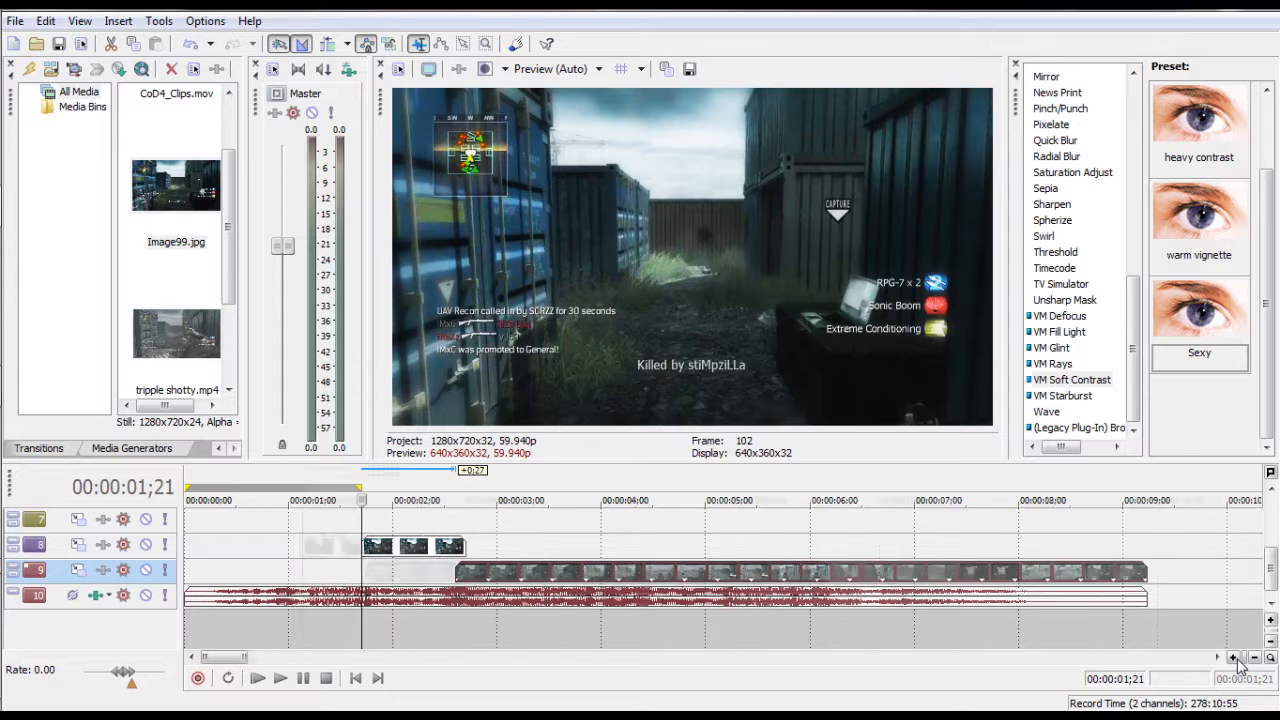
{"action": "left_click", "coordinate": [280, 678]}
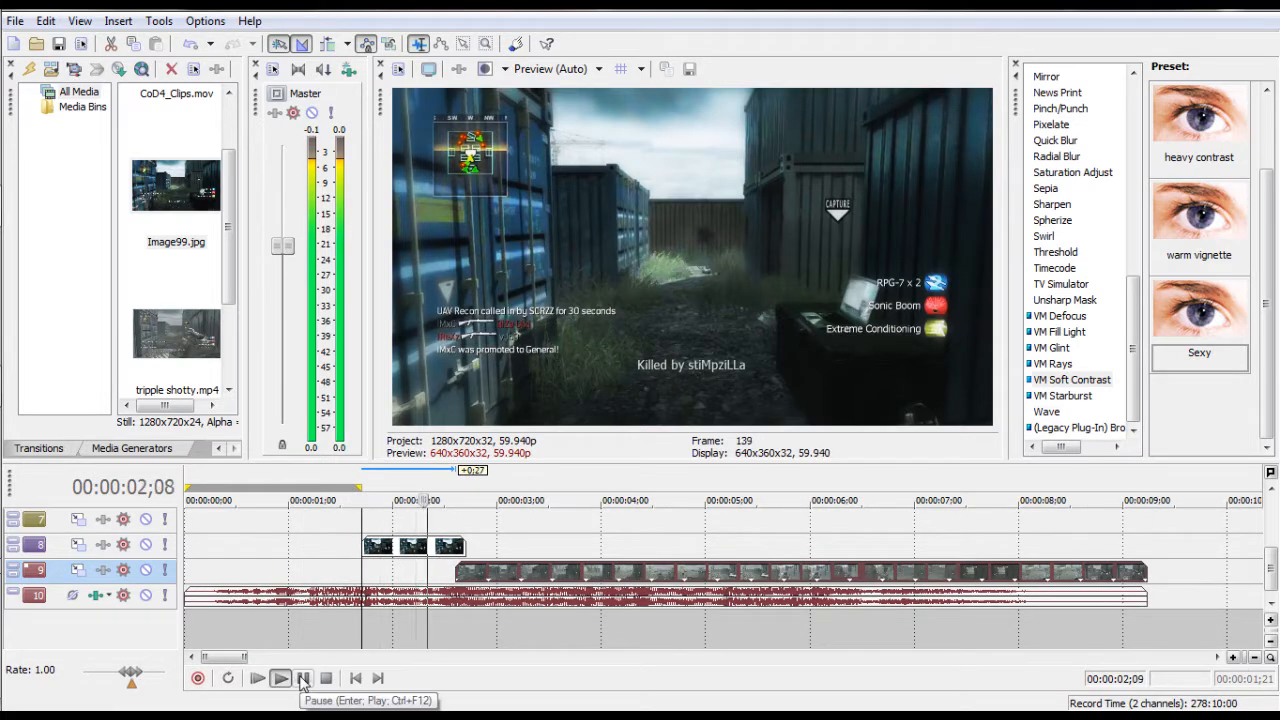
- Shorten the still image on track 8 to about 0;25, move the gameplay clip 0;02 earlier to start at its end, and preview the transition
{"action": "mouse_move", "coordinate": [464, 547]}
{"action": "left_mouse_down"}
{"action": "mouse_move", "coordinate": [448, 547]}
{"action": "mouse_move", "coordinate": [466, 566]}
{"action": "left_mouse_up"}
{"action": "left_click", "coordinate": [364, 490]}
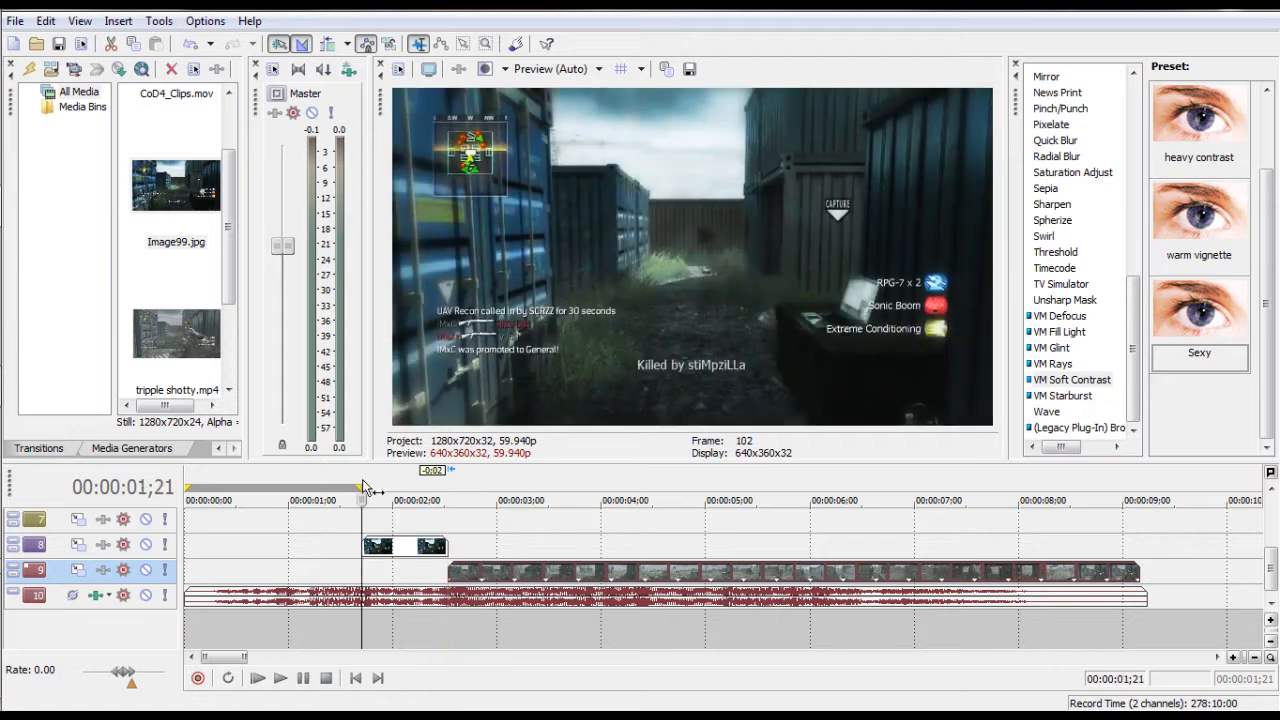
{"action": "left_click", "coordinate": [278, 678]}
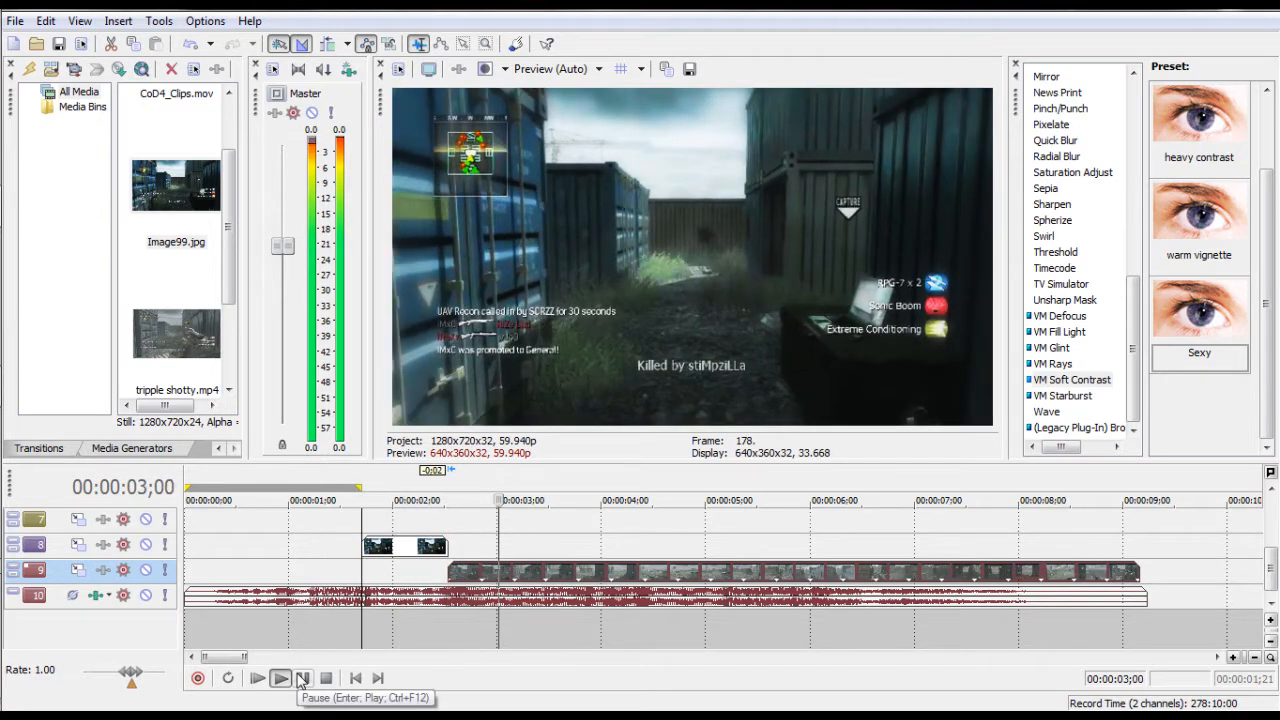
{"action": "left_click", "coordinate": [361, 489]}
- Move the still image from track 8 down to track 9, directly before the gameplay clip, and return the cursor to 00:00:01;21
{"action": "scroll", "coordinate": [361, 489], "scroll_direction": "down", "scroll_amount": 1}
{"action": "left_click", "coordinate": [281, 489]}
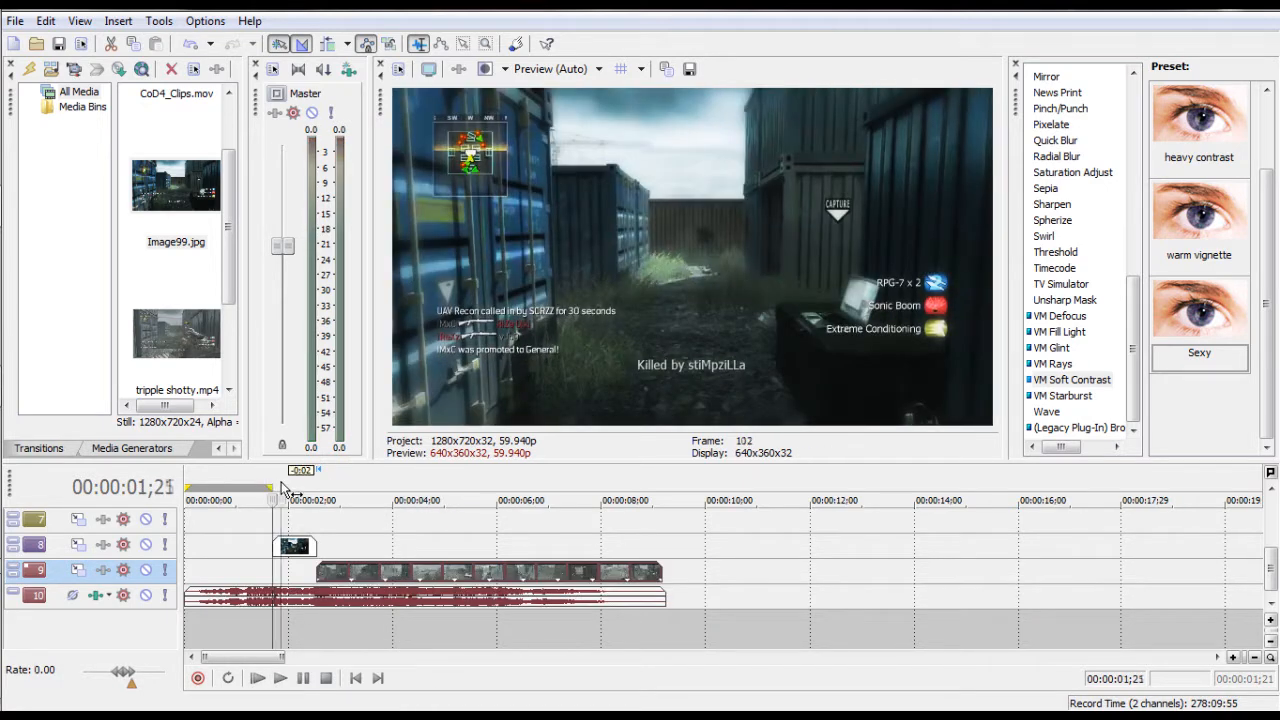
{"action": "left_click_drag", "start_coordinate": [298, 546], "coordinate": [296, 572]}
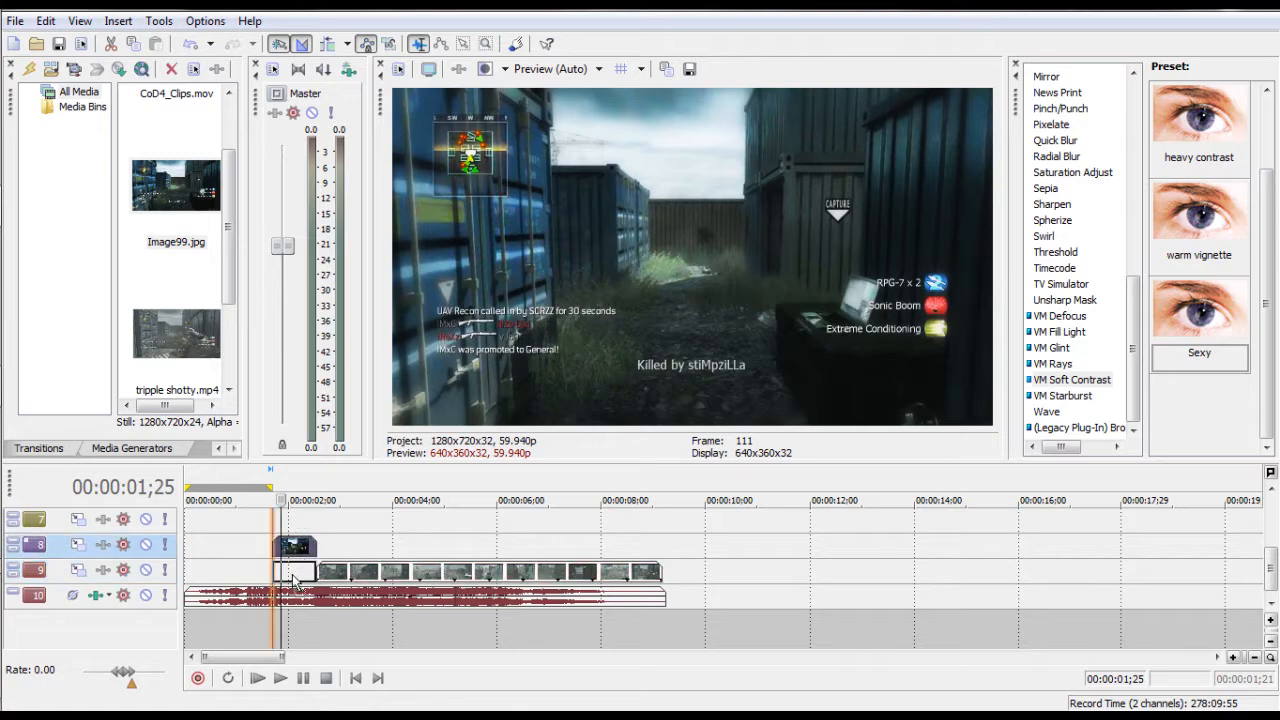
{"action": "left_click", "coordinate": [275, 489]}
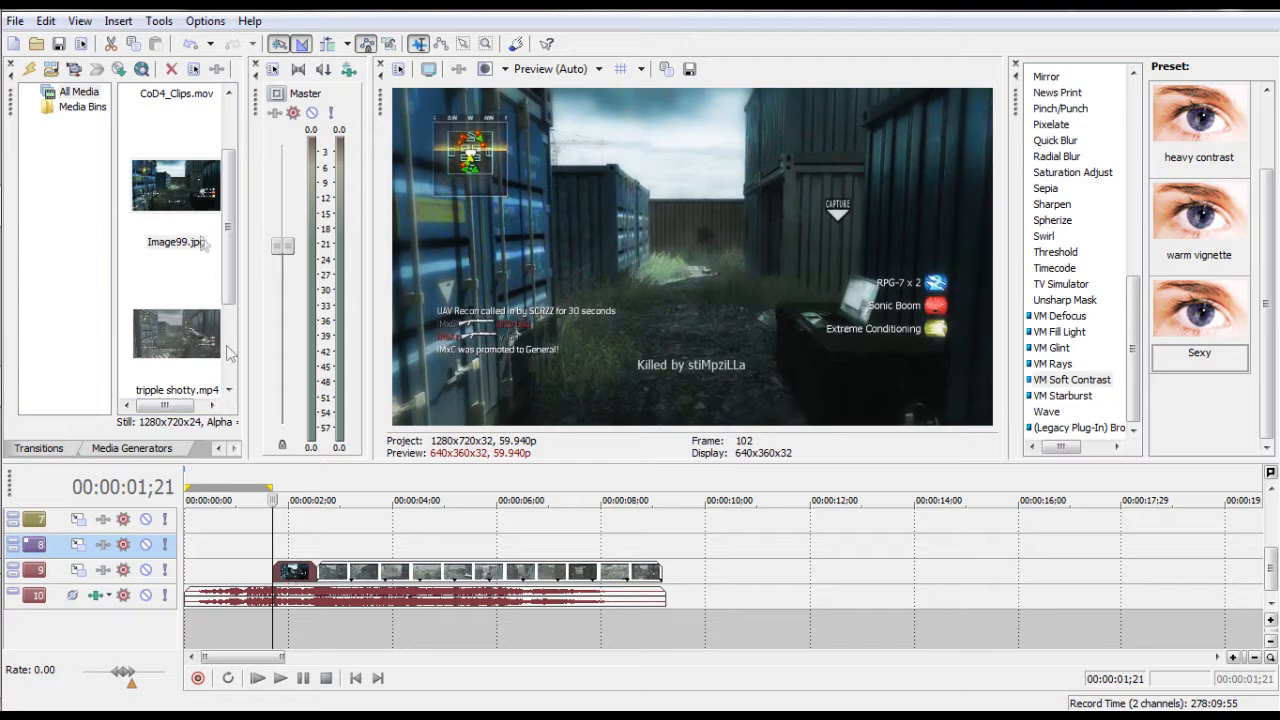
- Copy the still image on track 9 and place duplicates on tracks 8 and 7, starting at 00:00:01;21
{"action": "key", "text": "ctrl+c"}
{"action": "left_click", "coordinate": [278, 549]}
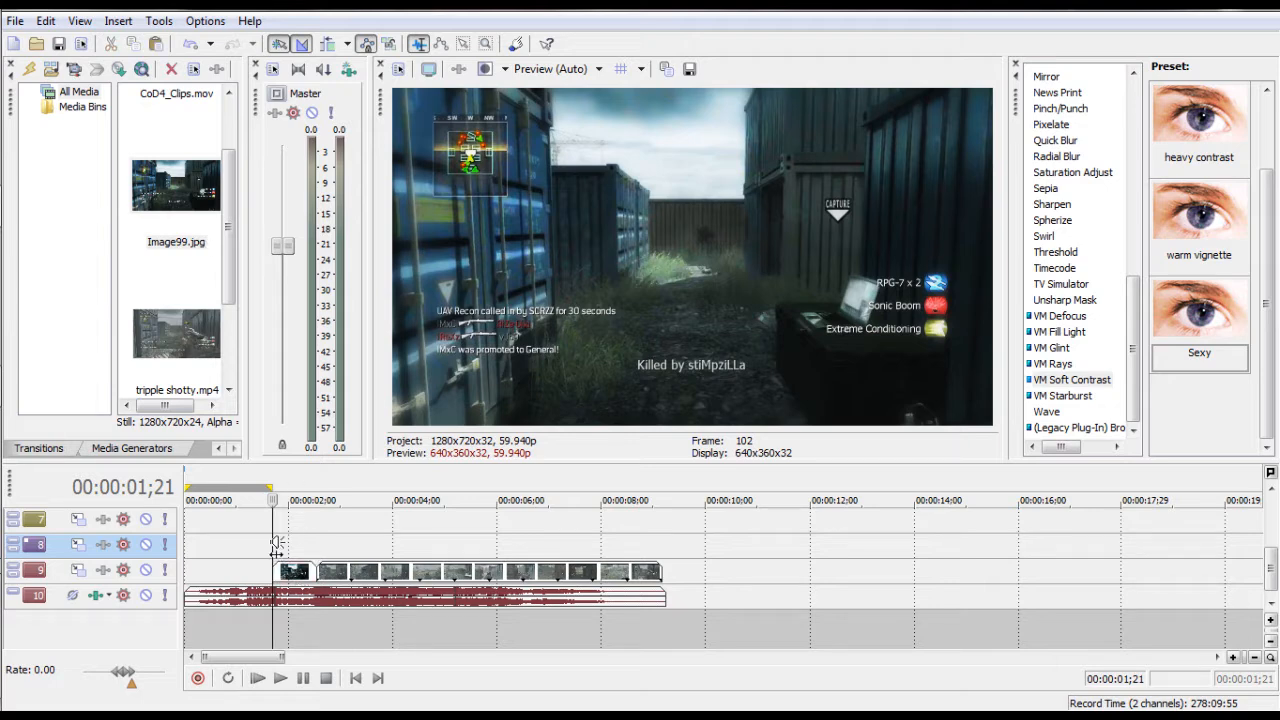
{"action": "key", "text": "ctrl+v"}
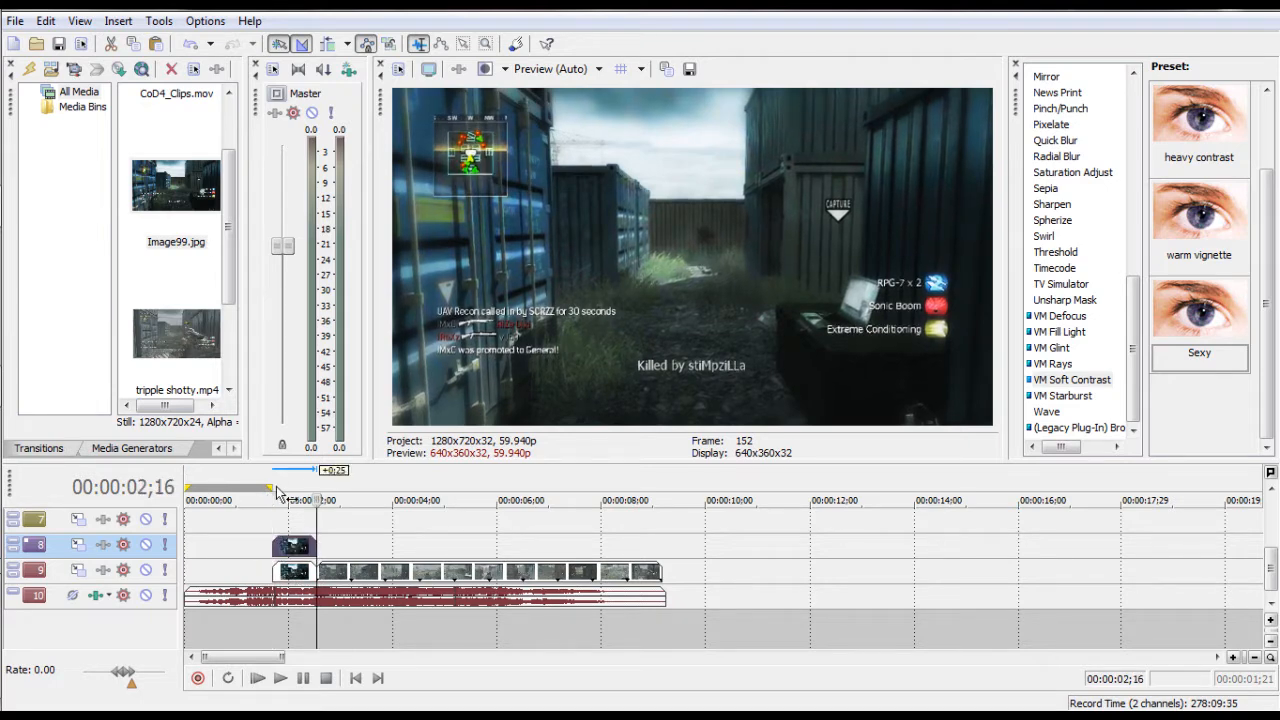
{"action": "left_click_drag", "start_coordinate": [301, 546], "coordinate": [303, 523]}
- Place further copies of the still image on tracks 6 and 5, aligned to start at 00:00:01;21
{"action": "left_click", "coordinate": [1261, 572]}
{"action": "left_click_drag", "start_coordinate": [1270, 572], "coordinate": [1270, 554]}
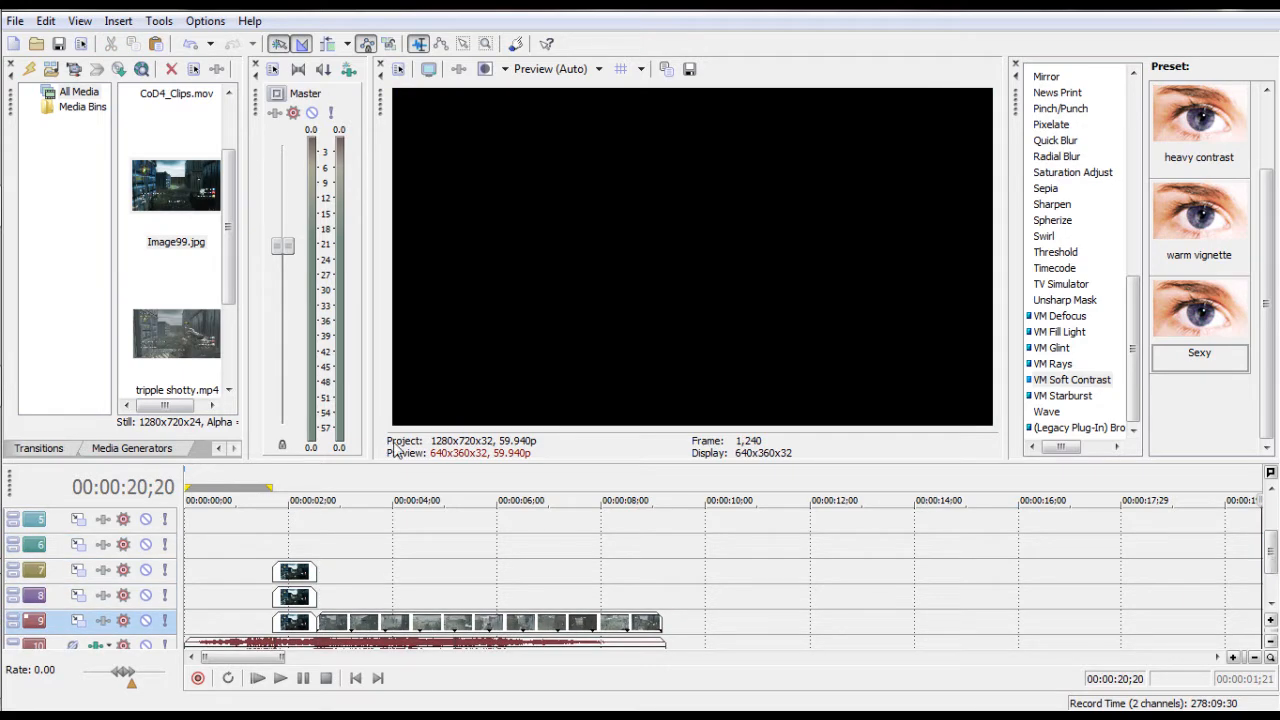
{"action": "left_click", "coordinate": [281, 543]}
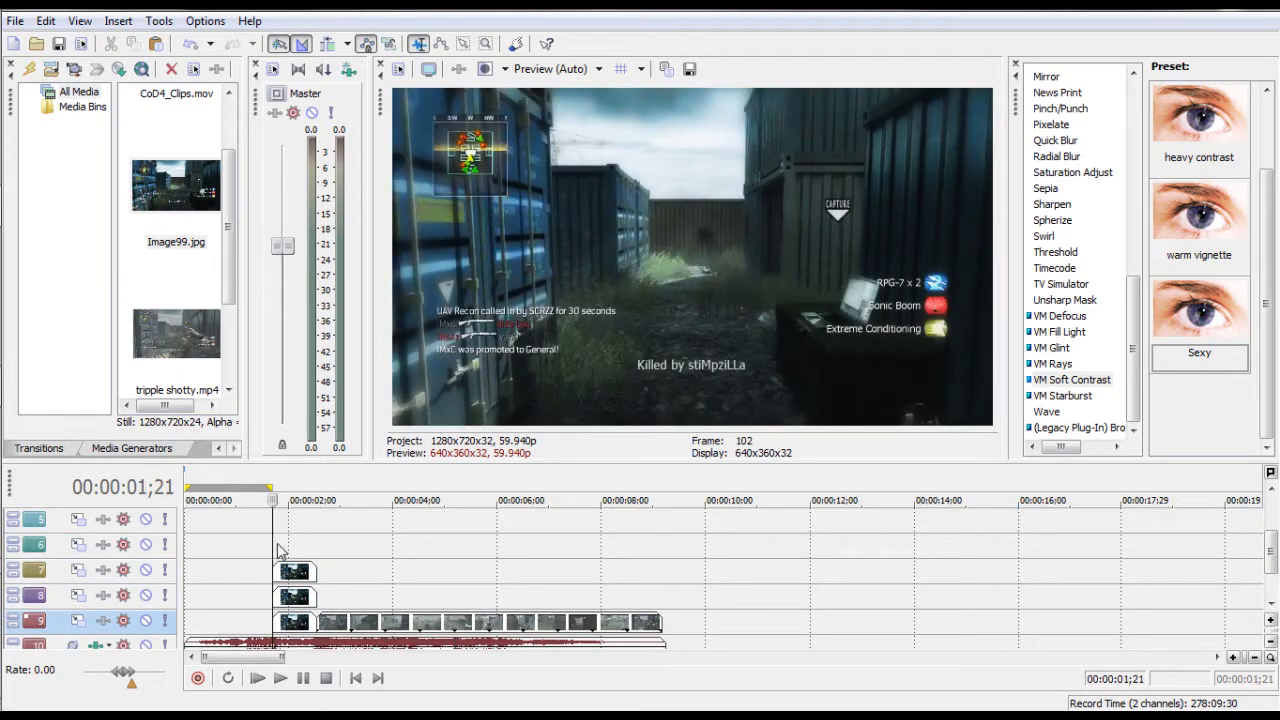
{"action": "left_click", "coordinate": [280, 550]}
{"action": "key", "text": "ctrl+v"}
{"action": "left_click", "coordinate": [281, 490]}
{"action": "left_click", "coordinate": [271, 481]}
{"action": "key", "text": "ctrl+v"}
{"action": "left_click_drag", "start_coordinate": [300, 550], "coordinate": [300, 523]}
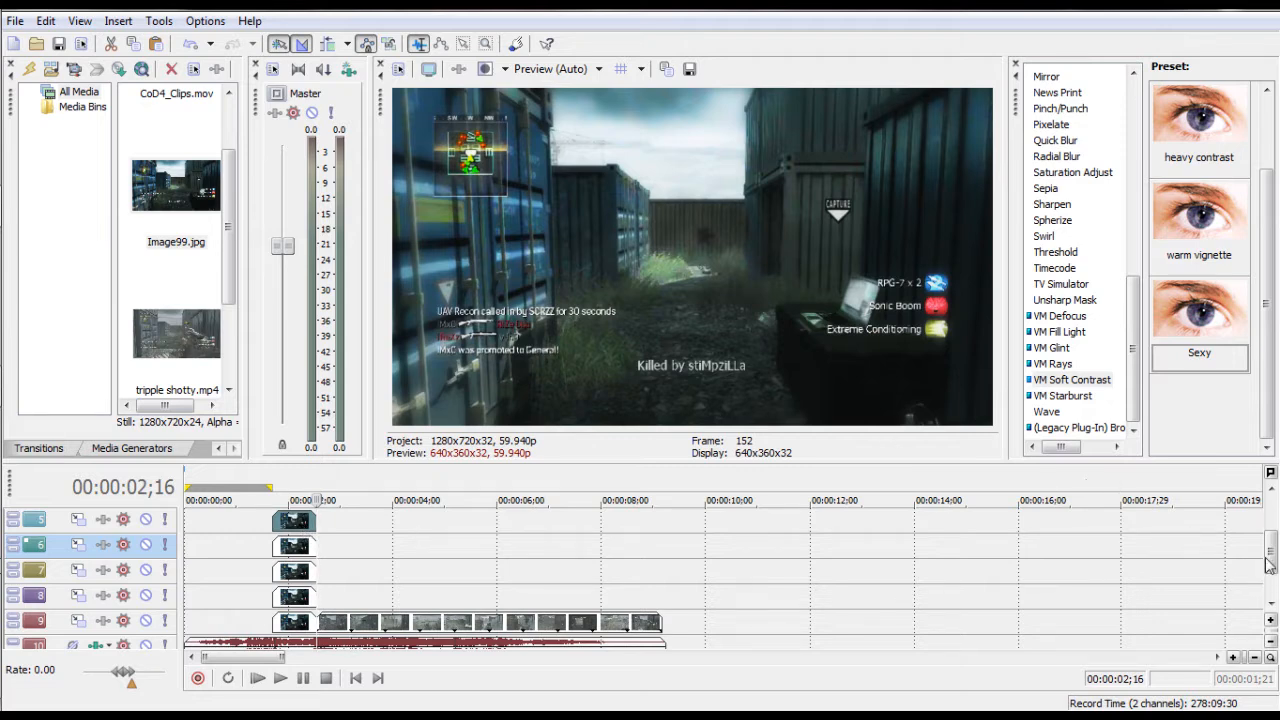
- Paste another copy of the still image on track 4, starting at 00:00:01;21
{"action": "left_click_drag", "start_coordinate": [1273, 566], "coordinate": [1275, 553]}
{"action": "left_click", "coordinate": [281, 489]}
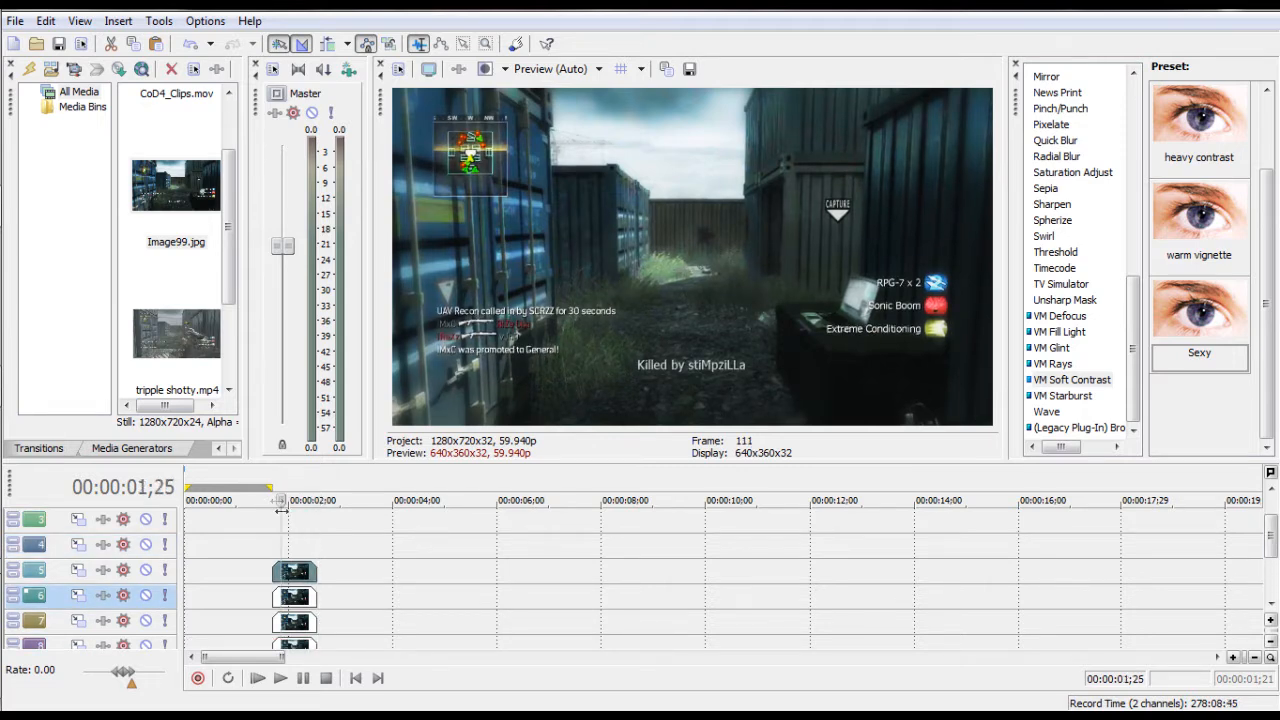
{"action": "left_click", "coordinate": [274, 482]}
{"action": "right_click", "coordinate": [295, 552]}
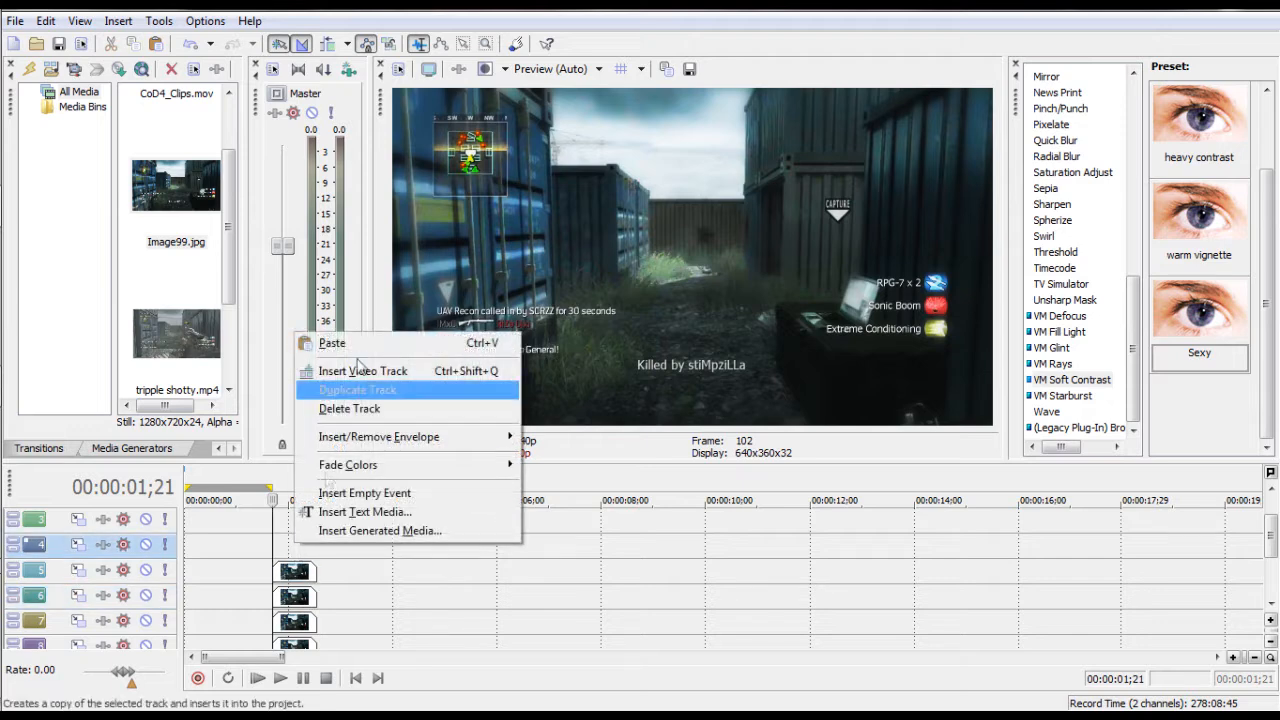
{"action": "left_click", "coordinate": [326, 340]}
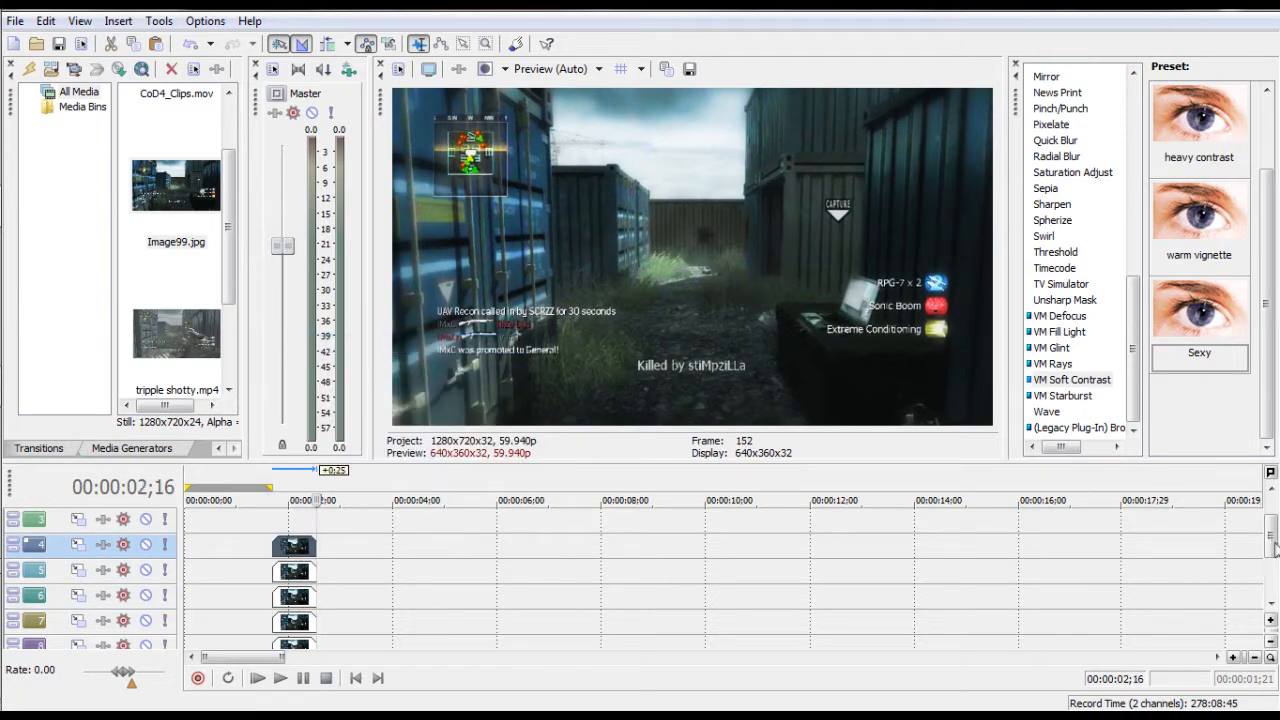
- Delete the three empty video tracks above the stacked still images
{"action": "scroll", "coordinate": [1265, 540], "scroll_direction": "up", "scroll_amount": 2}
{"action": "right_click", "coordinate": [358, 574]}
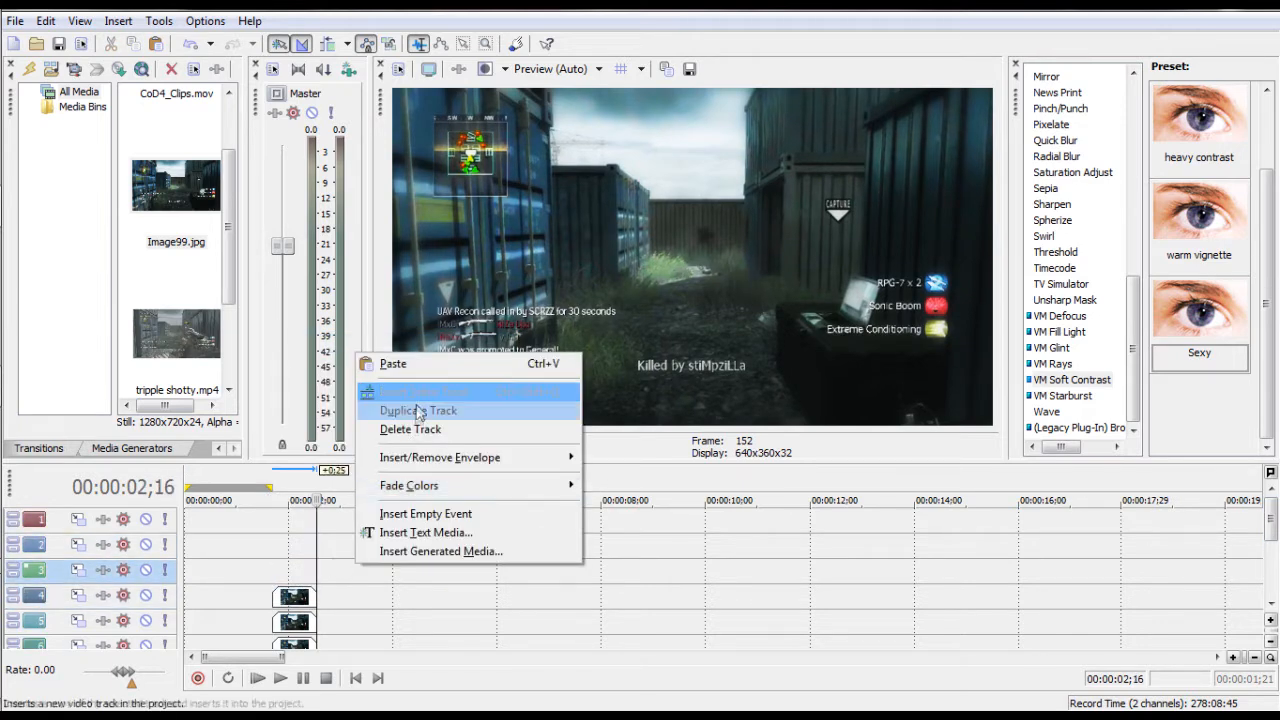
{"action": "left_click", "coordinate": [410, 428]}
{"action": "right_click", "coordinate": [359, 545]}
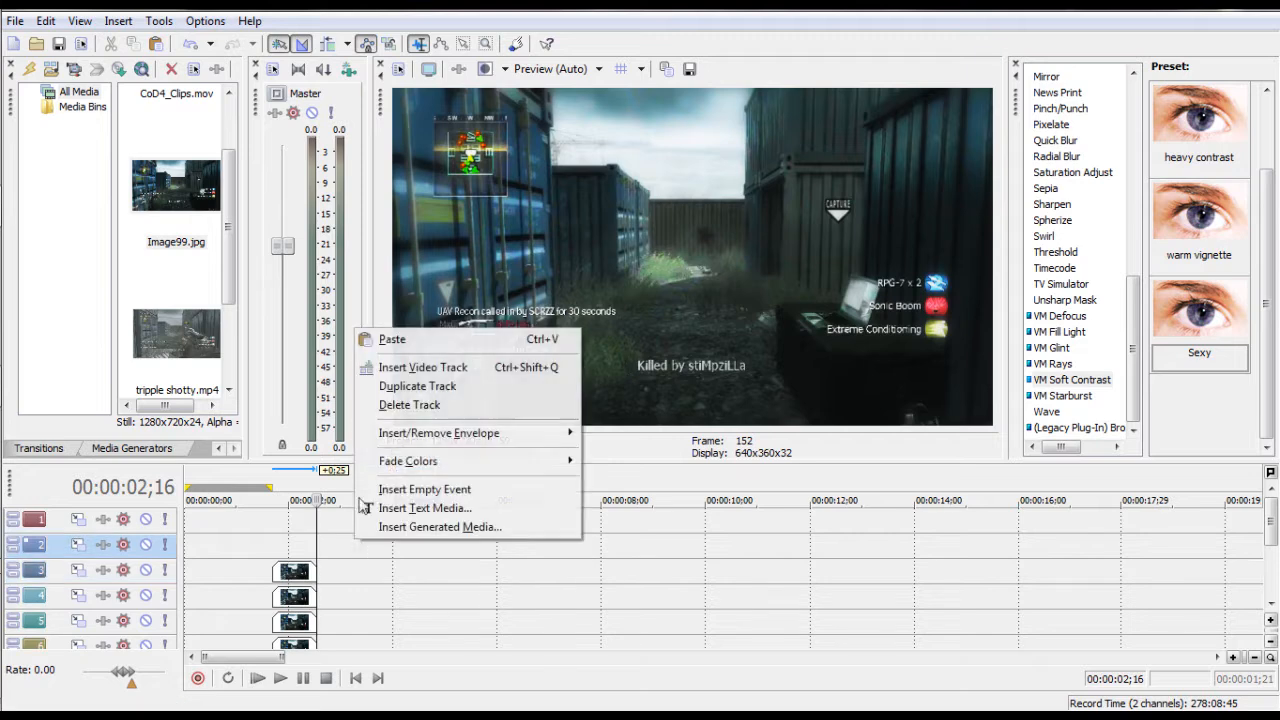
{"action": "left_click", "coordinate": [410, 404]}
{"action": "right_click", "coordinate": [405, 527]}
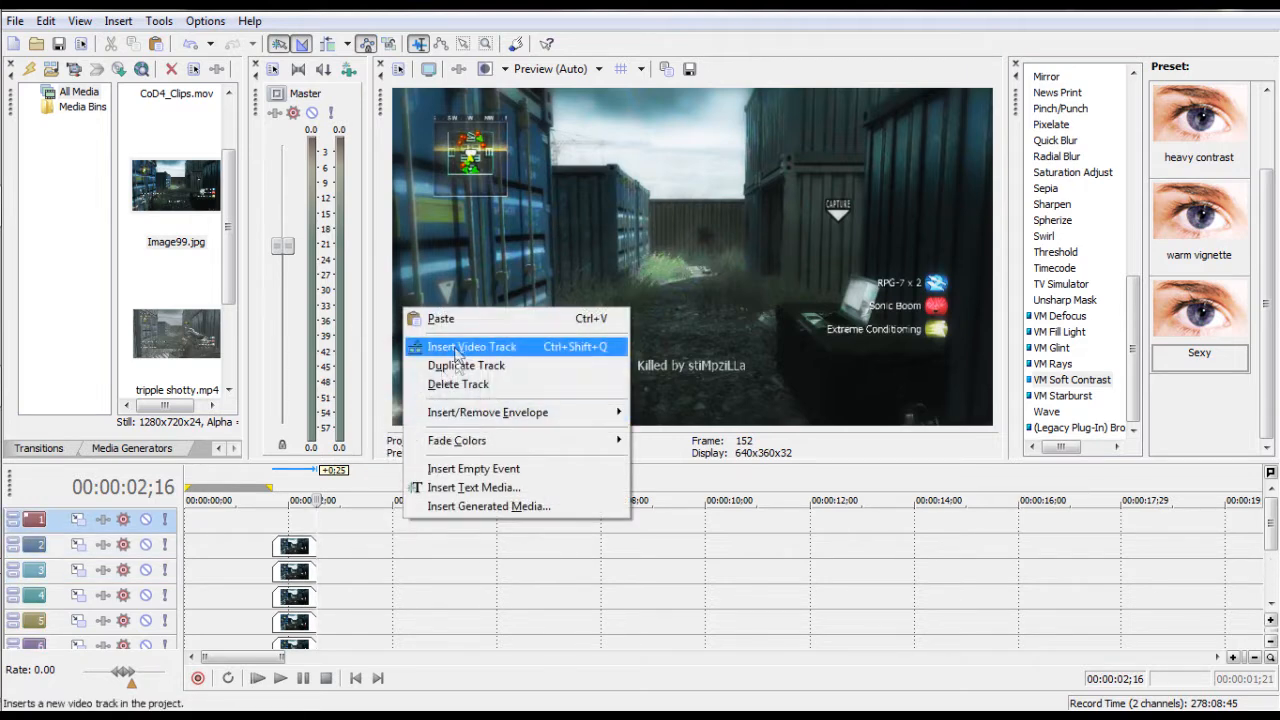
{"action": "left_click", "coordinate": [455, 408]}
- Open the Event Pan/Crop settings of the still image on track 1 and enable its mask
{"action": "left_click_drag", "start_coordinate": [1275, 540], "coordinate": [1275, 562]}
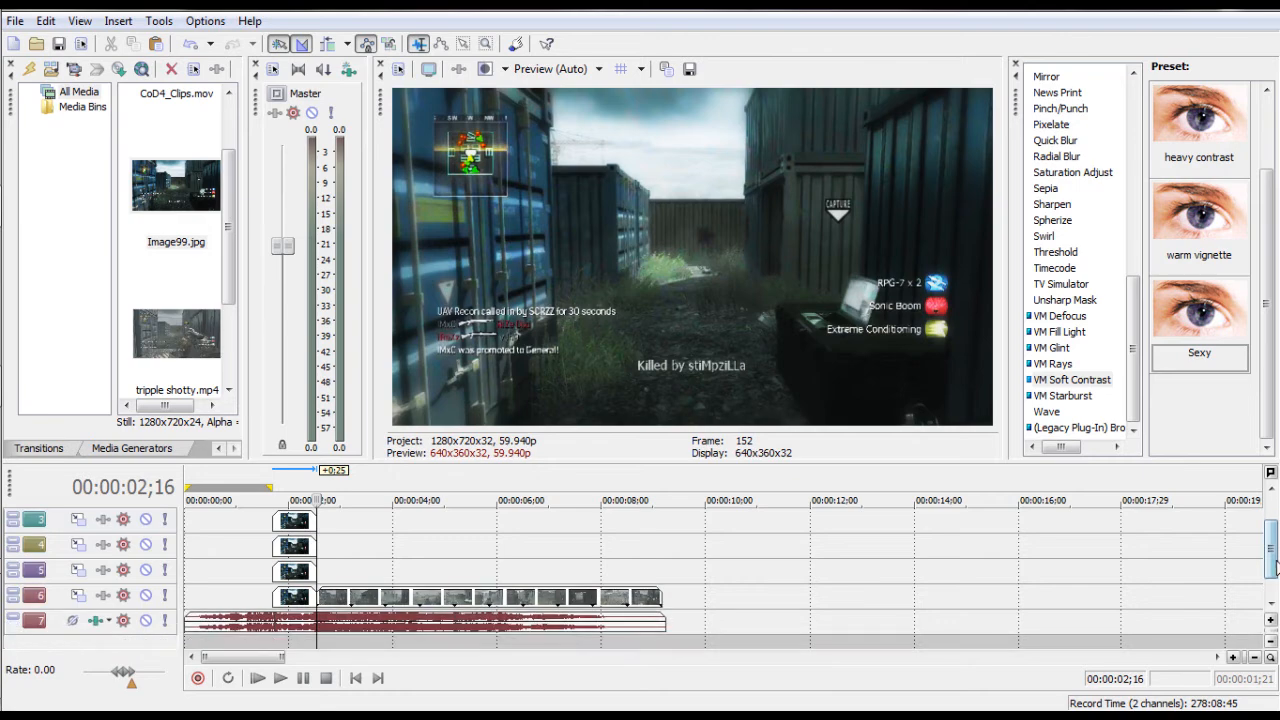
{"action": "left_click", "coordinate": [1234, 657]}
{"action": "left_click", "coordinate": [1234, 657]}
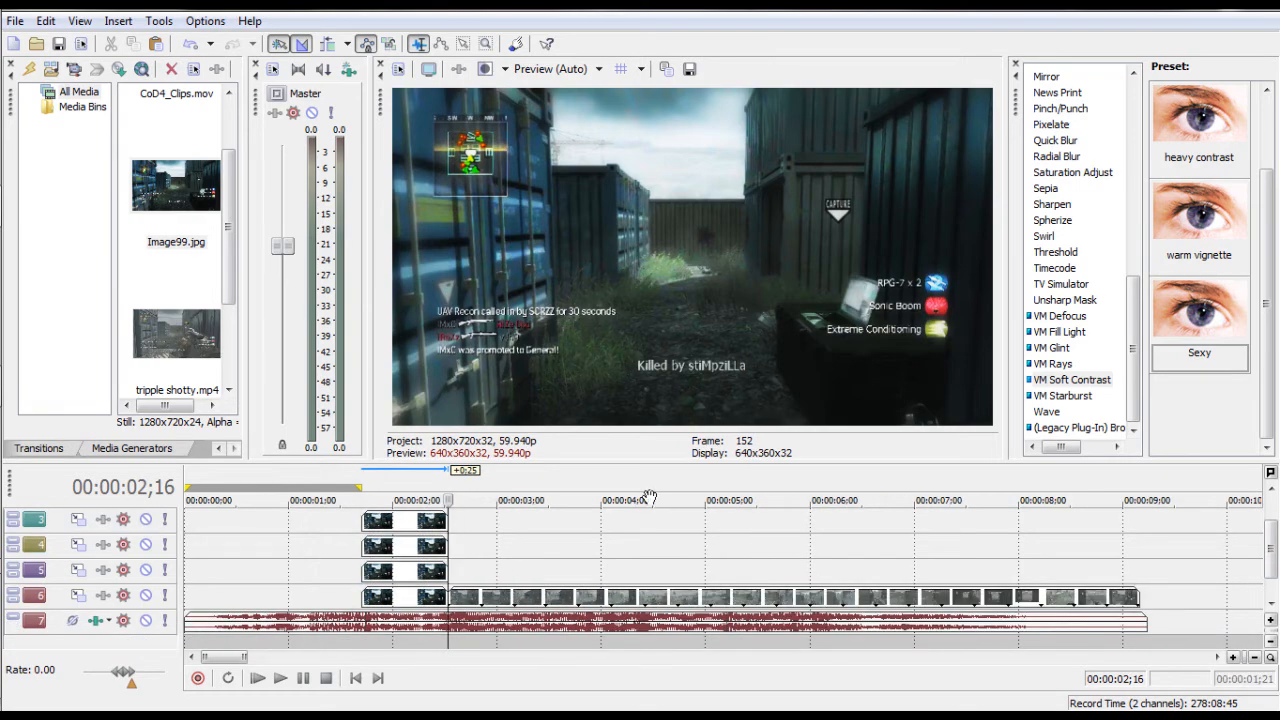
{"action": "scroll", "coordinate": [1272, 565], "scroll_direction": "up", "scroll_amount": 2}
{"action": "left_click_drag", "start_coordinate": [1272, 562], "coordinate": [1272, 592]}
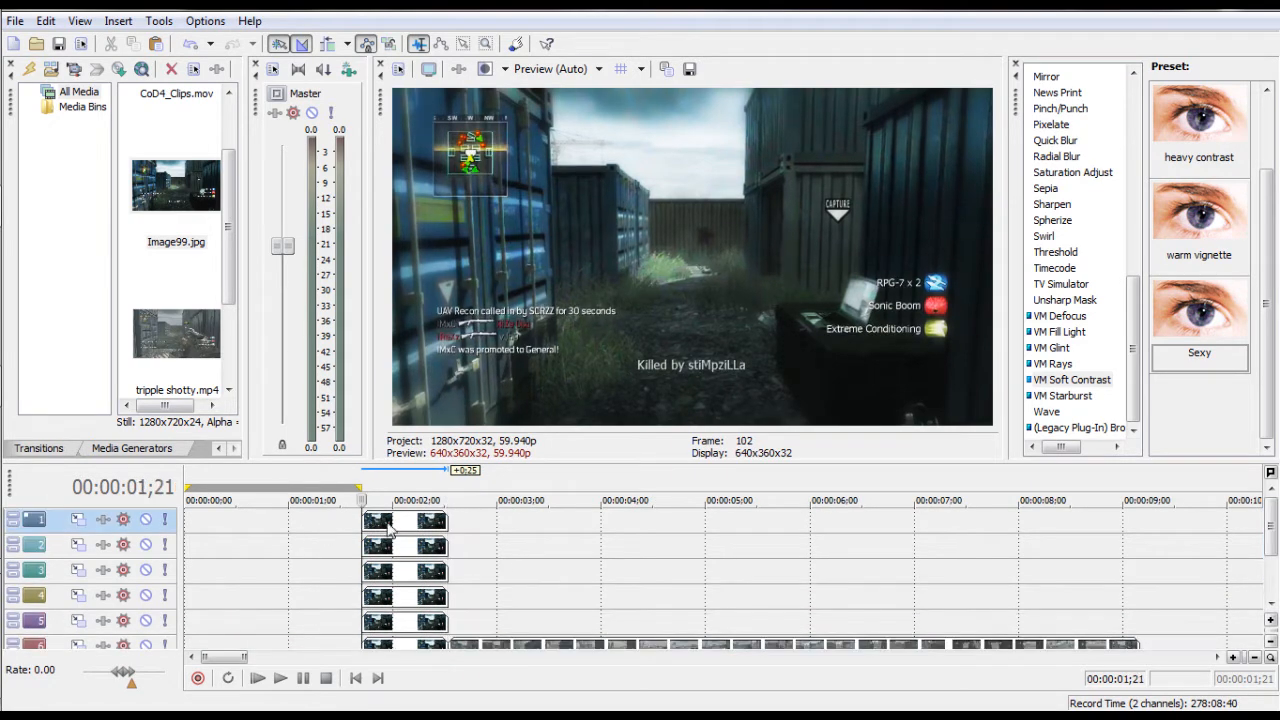
{"action": "left_click", "coordinate": [387, 523]}
{"action": "right_click", "coordinate": [400, 524]}
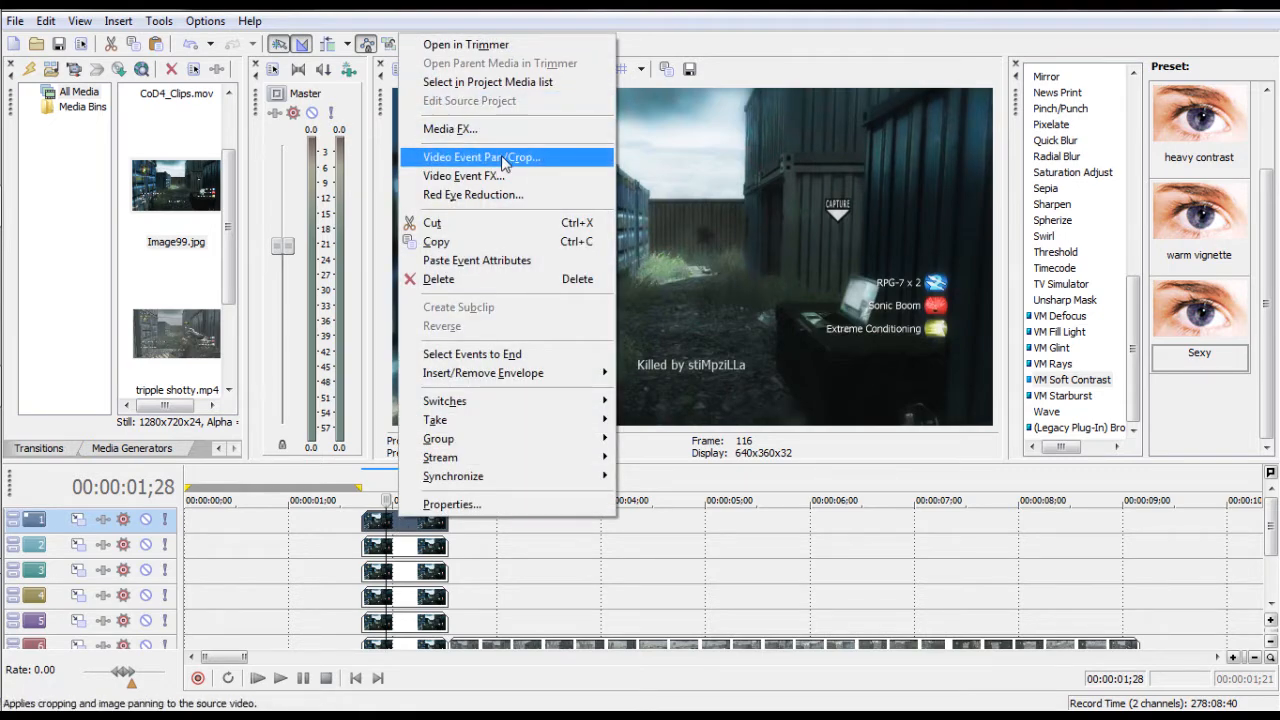
{"action": "left_click", "coordinate": [504, 160]}
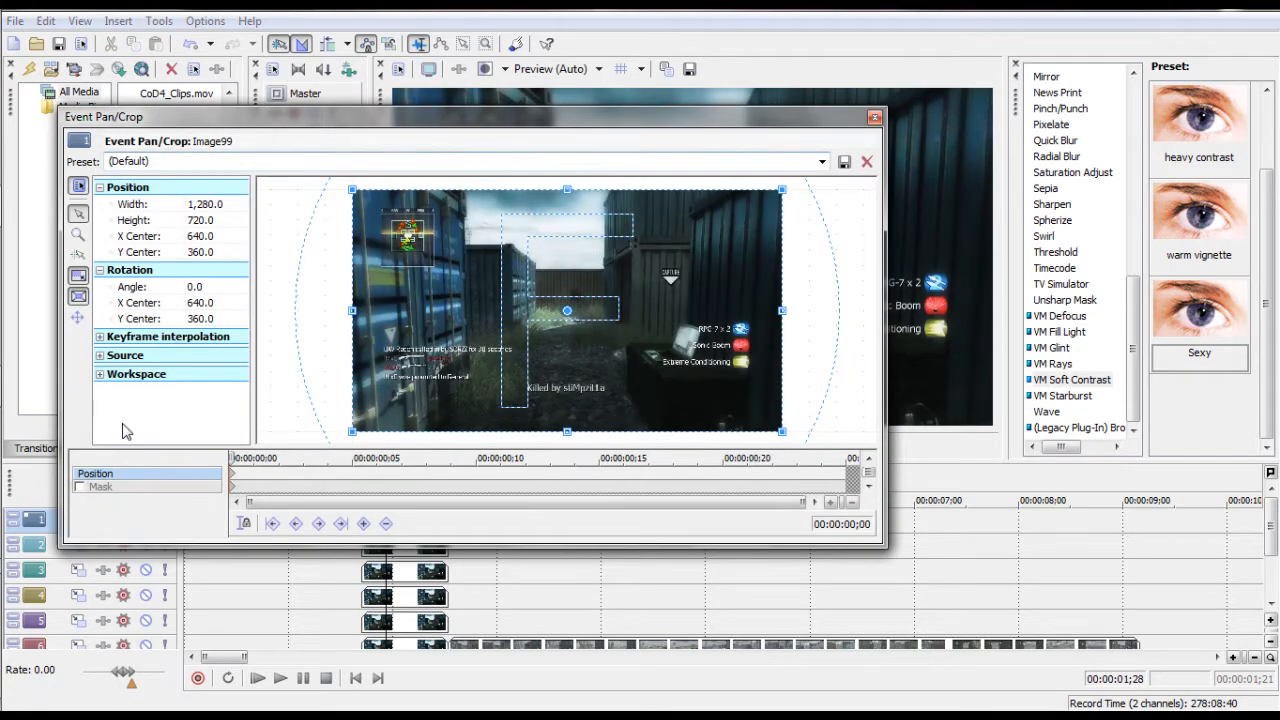
{"action": "left_click", "coordinate": [79, 487]}
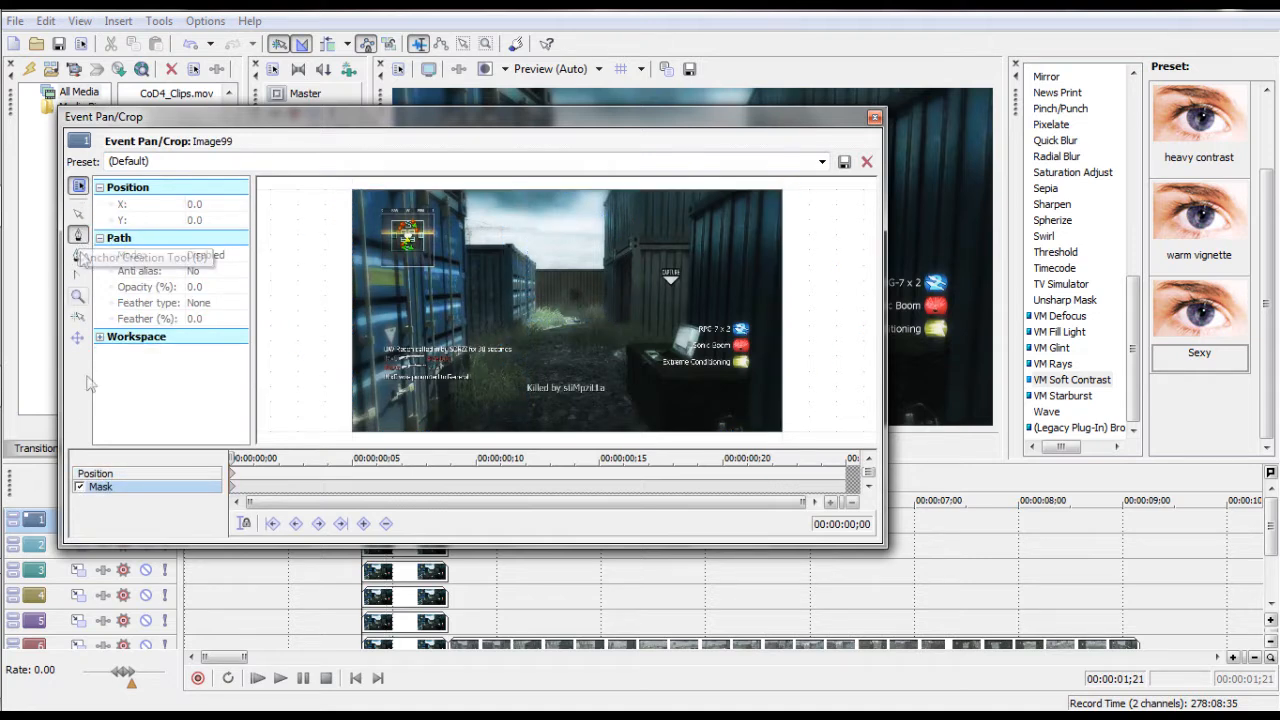
- Draw a closed mask with the Anchor Creation Tool around the large blue container at the image's left edge, and close Event Pan/Crop
{"action": "left_click", "coordinate": [77, 238]}
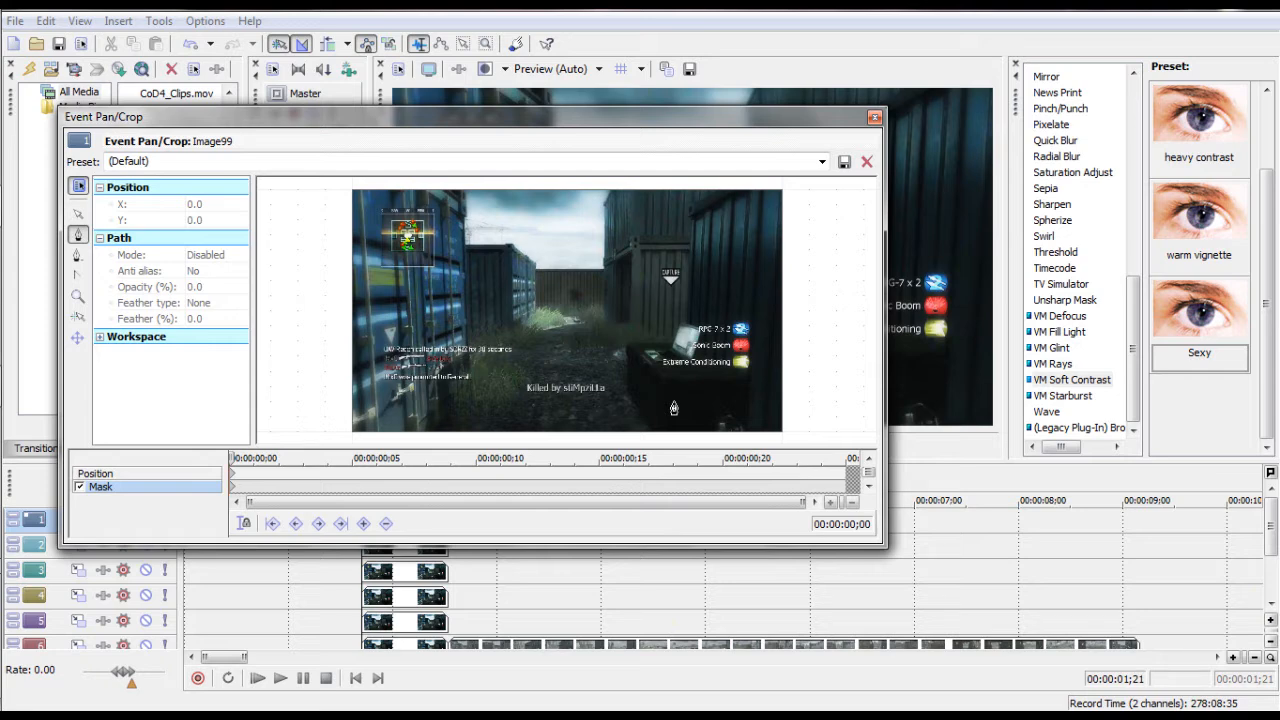
{"action": "left_click", "coordinate": [464, 187]}
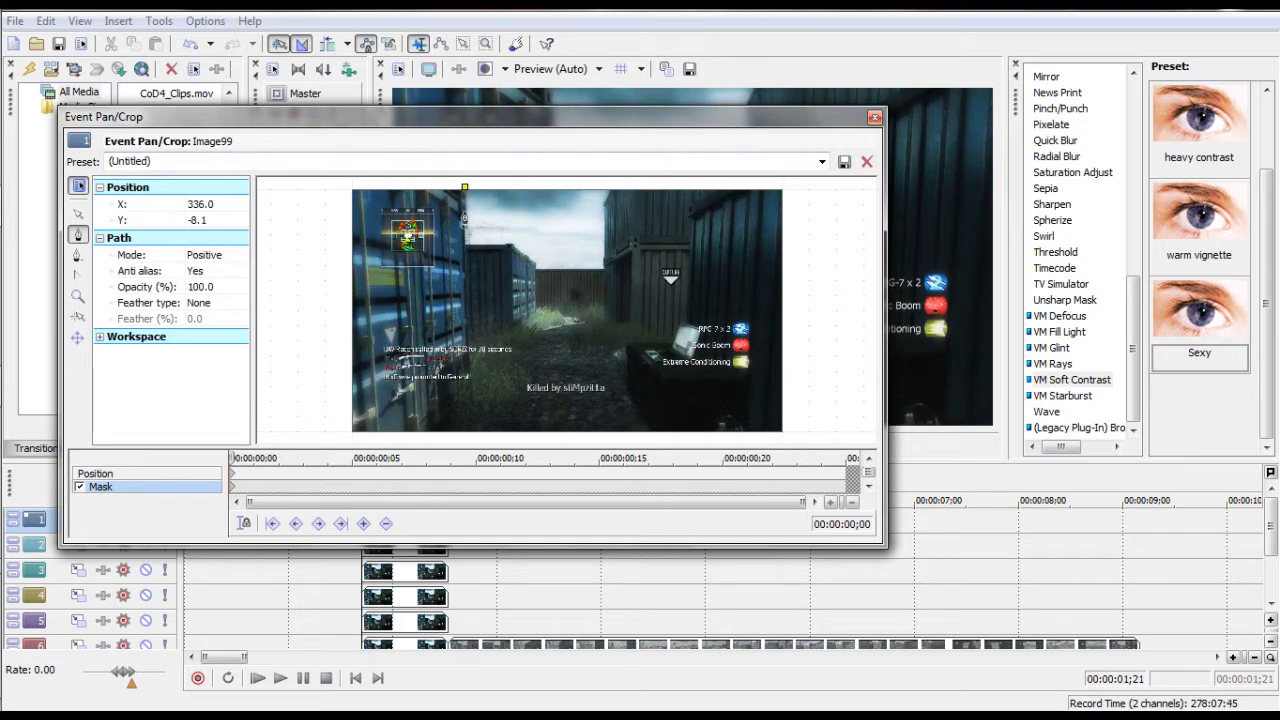
{"action": "left_click", "coordinate": [466, 218]}
{"action": "left_click", "coordinate": [463, 228]}
{"action": "left_click", "coordinate": [470, 379]}
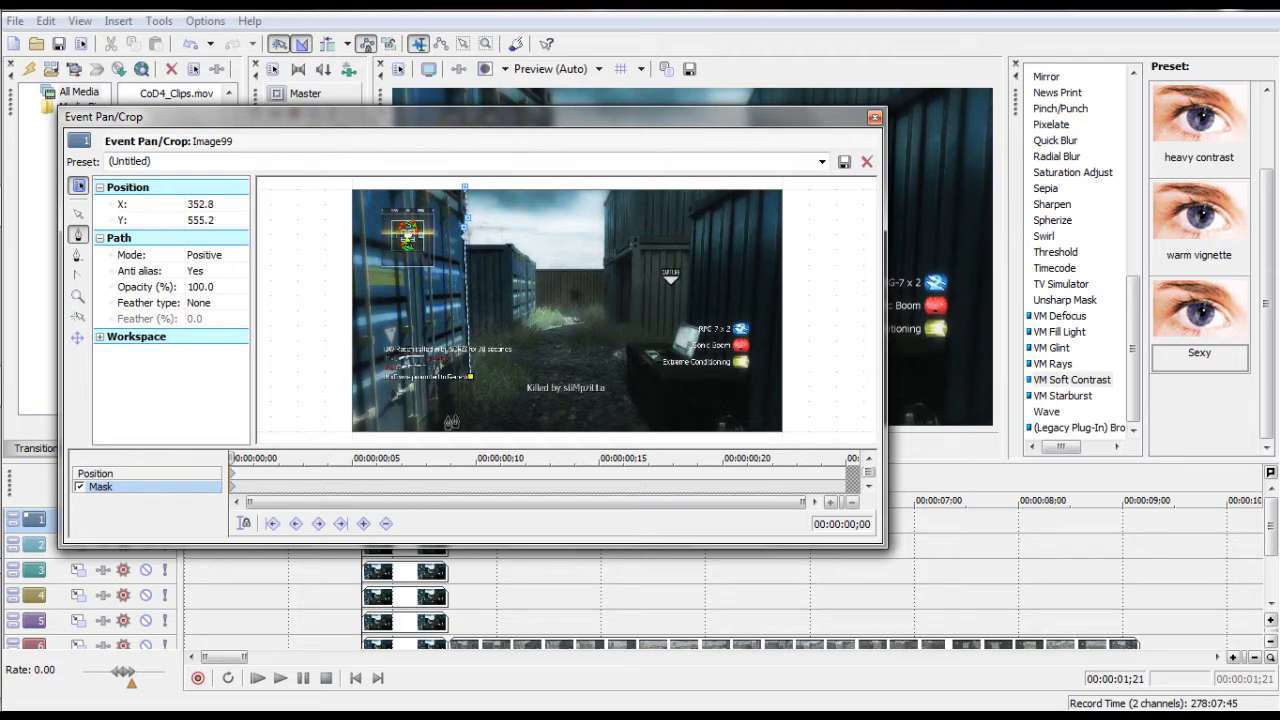
{"action": "left_click", "coordinate": [457, 410]}
{"action": "left_click", "coordinate": [425, 435]}
{"action": "left_click", "coordinate": [345, 440]}
{"action": "left_click", "coordinate": [330, 182]}
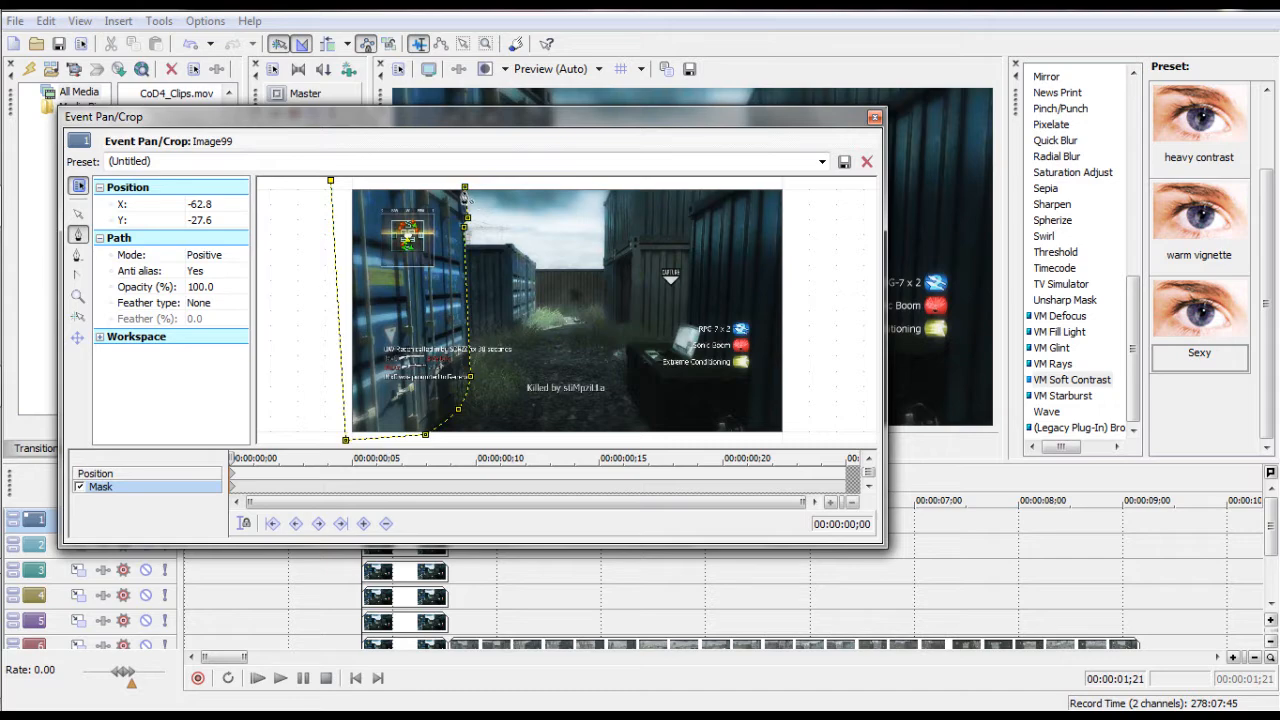
{"action": "left_click", "coordinate": [464, 186]}
{"action": "mouse_move", "coordinate": [645, 128]}
{"action": "left_mouse_down"}
{"action": "mouse_move", "coordinate": [645, 435]}
{"action": "mouse_move", "coordinate": [644, 141]}
{"action": "left_mouse_up"}
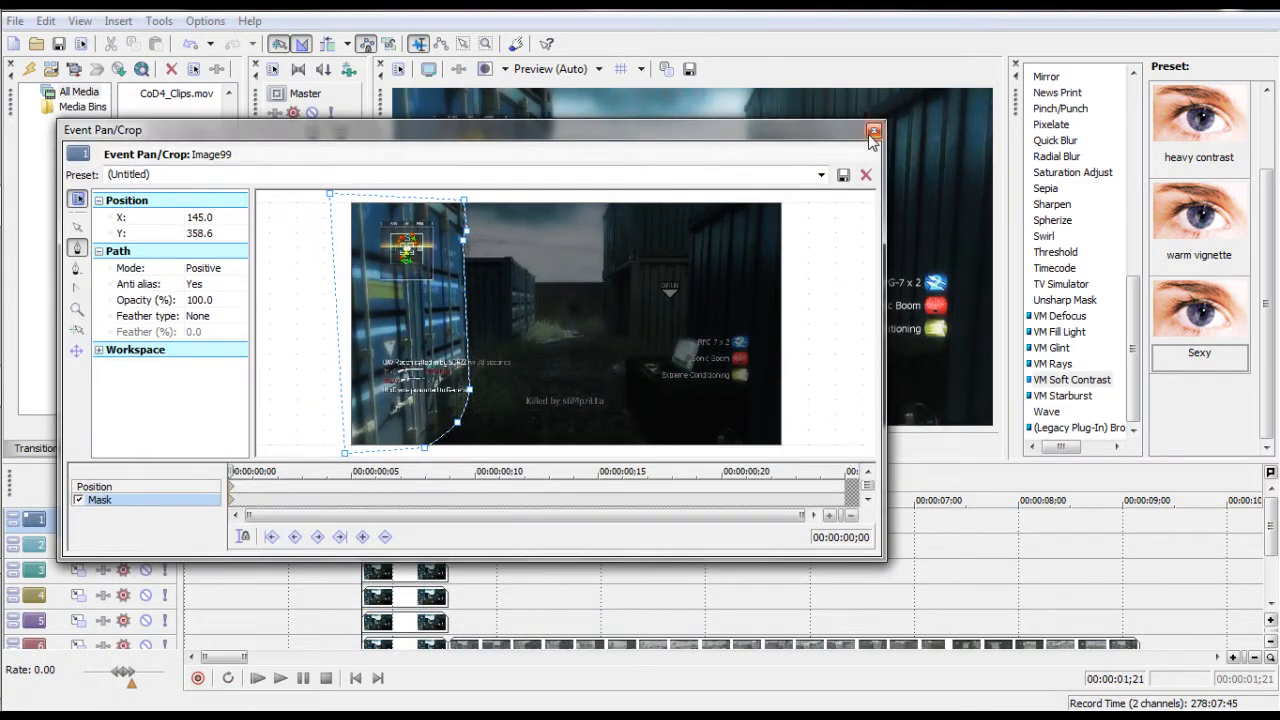
{"action": "left_click", "coordinate": [873, 132]}
- Apply the News Print effect with the Newspaper preset to the still image on track 2, and close the effect settings
{"action": "left_click", "coordinate": [404, 545]}
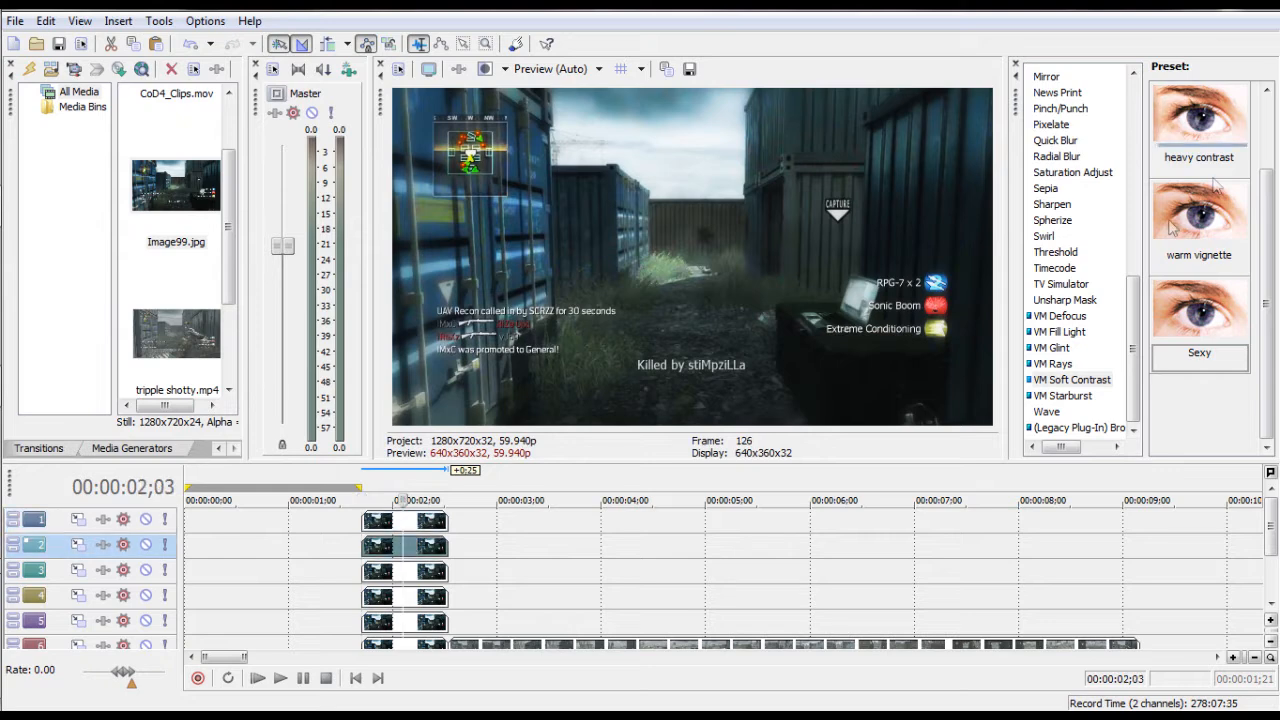
{"action": "left_click_drag", "start_coordinate": [1135, 355], "coordinate": [1135, 333]}
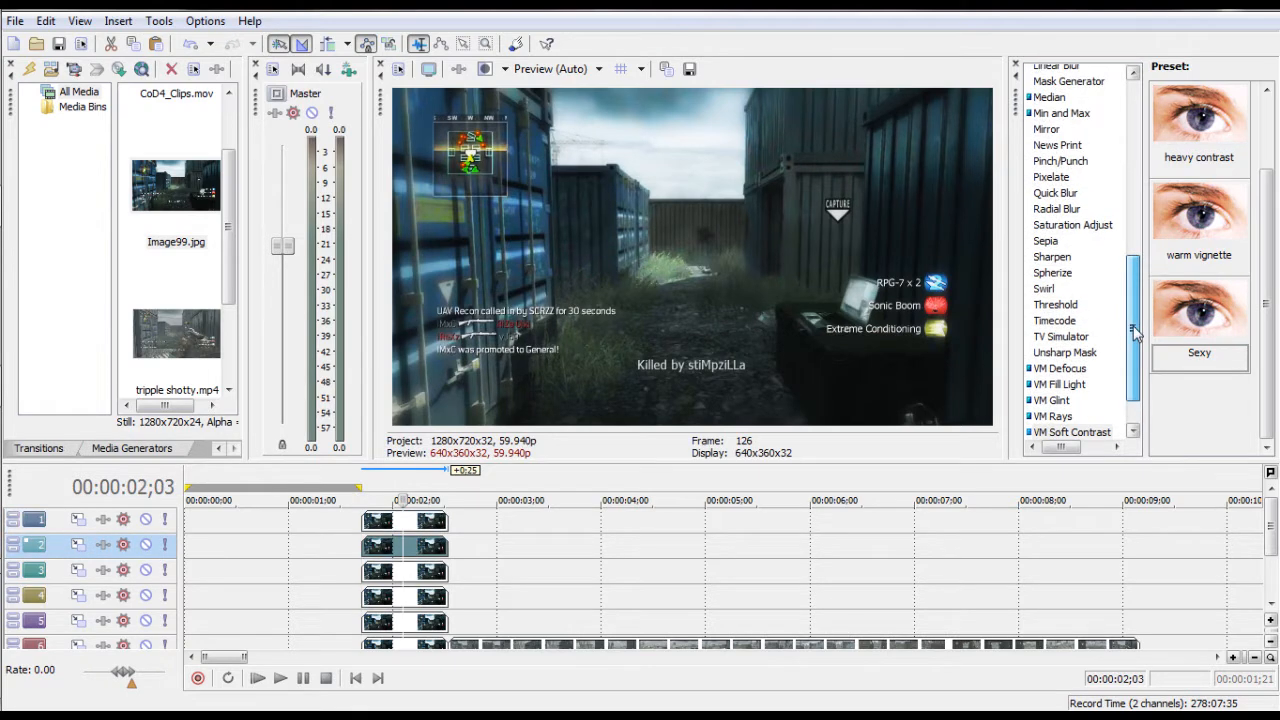
{"action": "left_click", "coordinate": [1055, 145]}
{"action": "left_click_drag", "start_coordinate": [535, 483], "coordinate": [440, 545]}
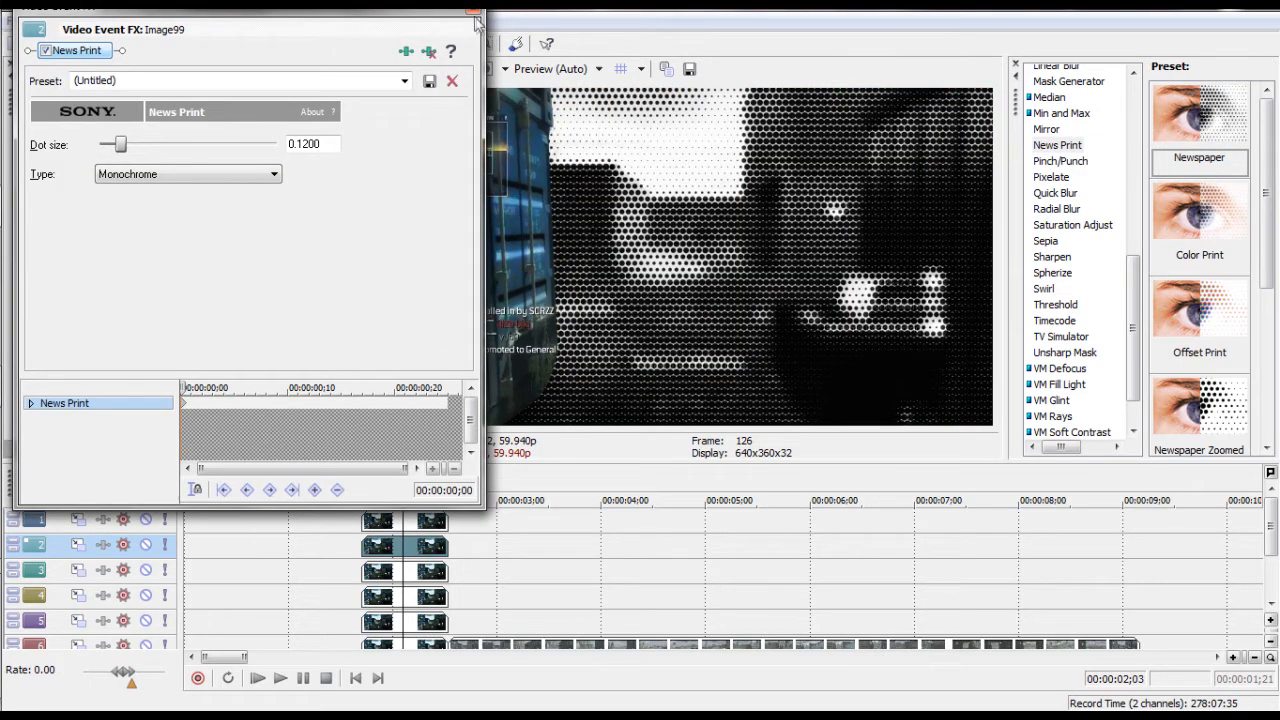
{"action": "left_click", "coordinate": [473, 11]}
- Set the track 1 image's mask to feather type Both with 5% feather, and close Event Pan/Crop
{"action": "left_click_drag", "start_coordinate": [403, 491], "coordinate": [399, 491]}
{"action": "right_click", "coordinate": [398, 521]}
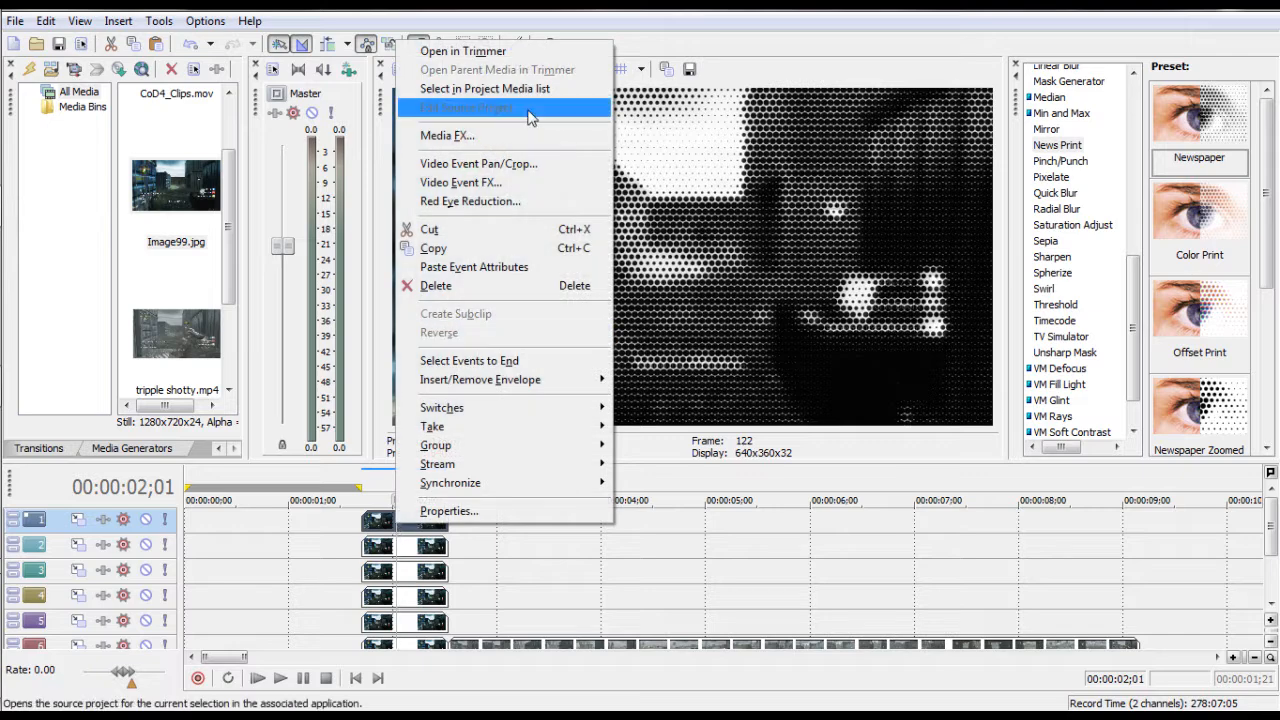
{"action": "left_click", "coordinate": [508, 175]}
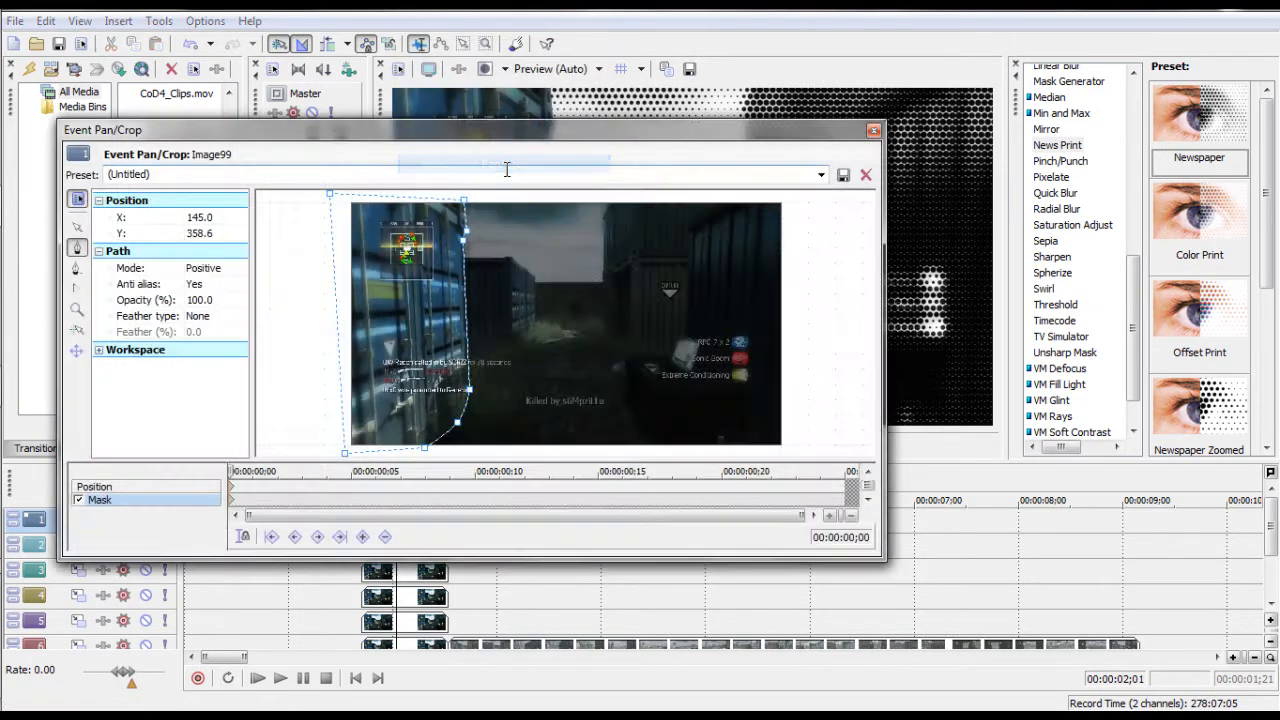
{"action": "left_click", "coordinate": [208, 318]}
{"action": "left_click", "coordinate": [200, 353]}
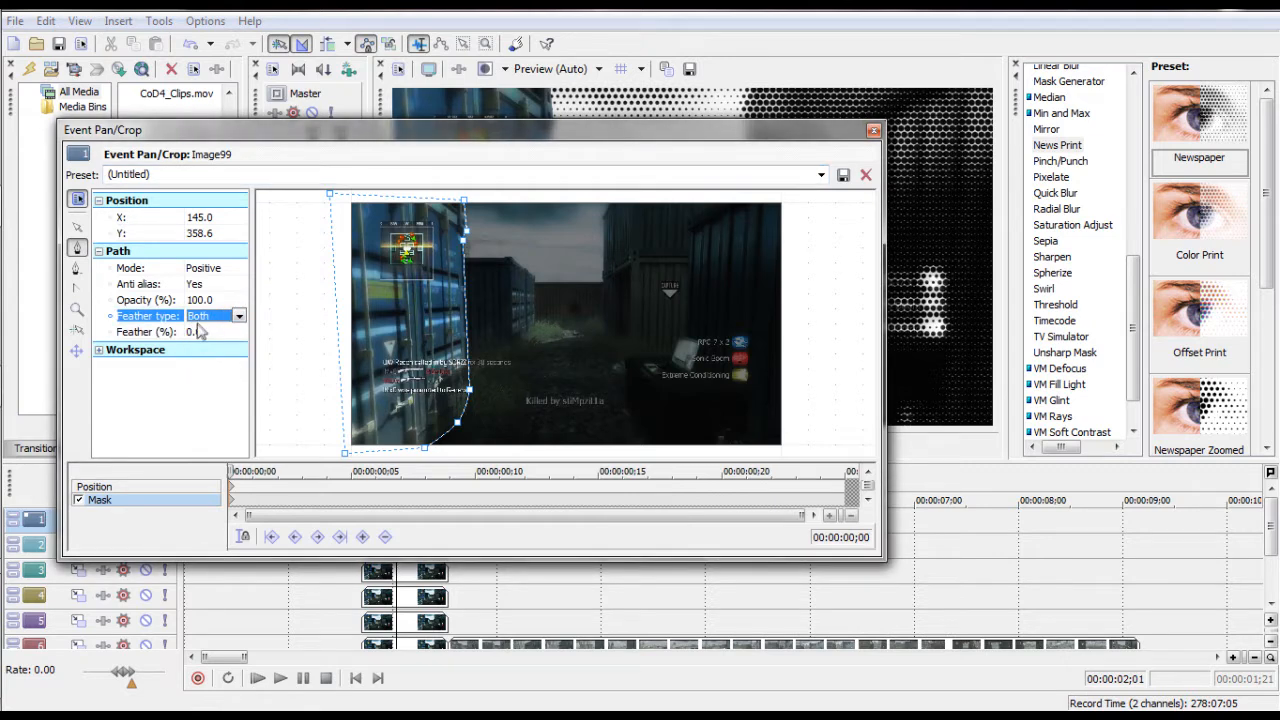
{"action": "left_click", "coordinate": [196, 331]}
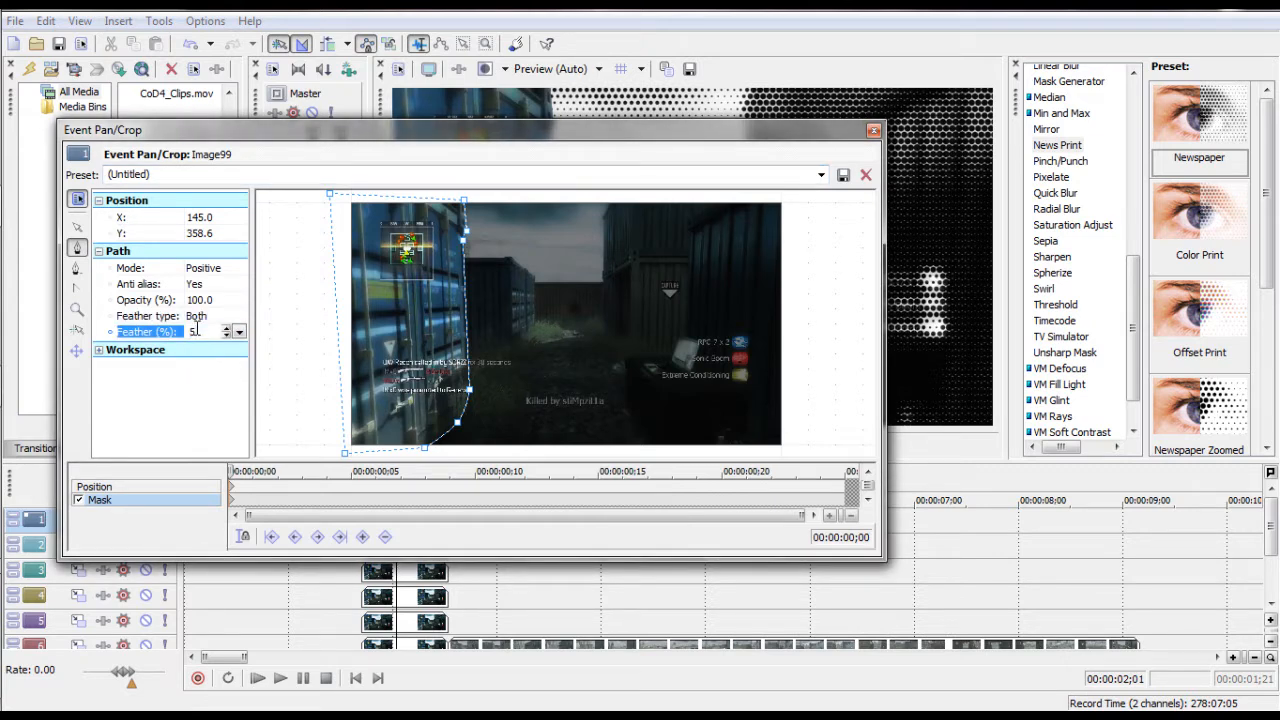
{"action": "type", "text": "5."}
{"action": "key", "text": "Return"}
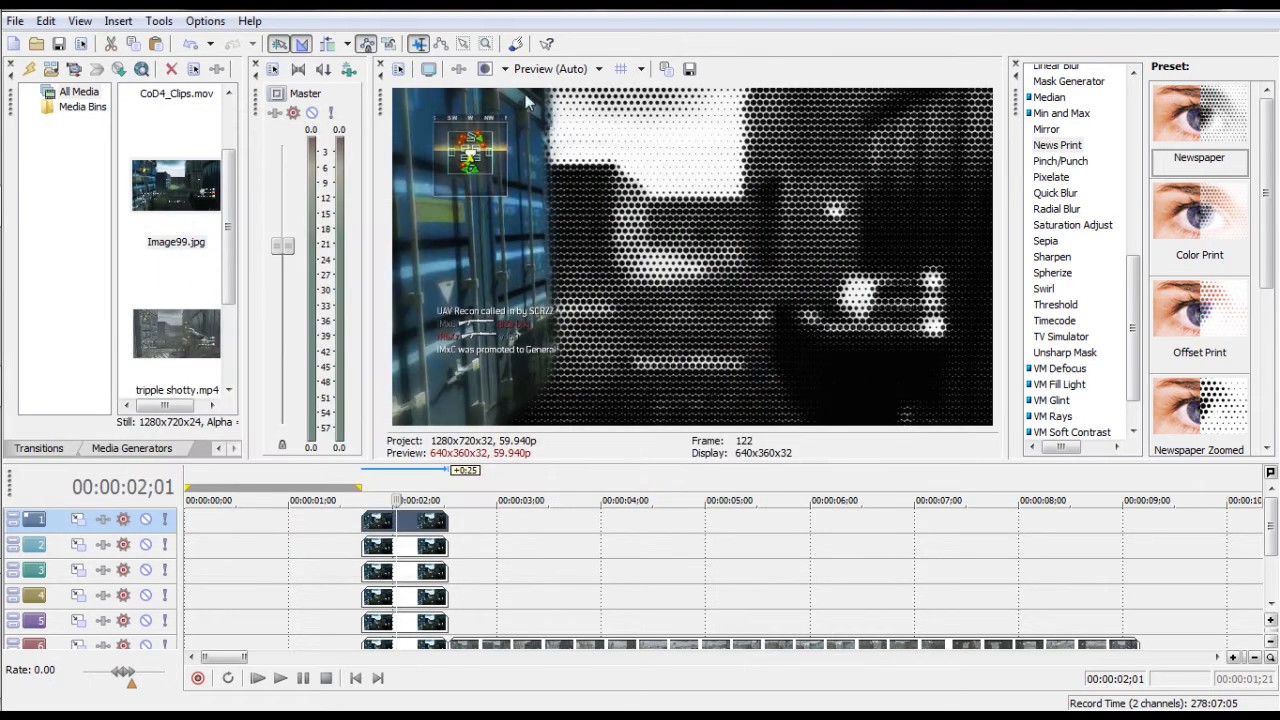
- Remove the News Print effect from the still image on track 2 and close its effect settings
{"action": "left_click", "coordinate": [870, 132]}
{"action": "left_click", "coordinate": [396, 547]}
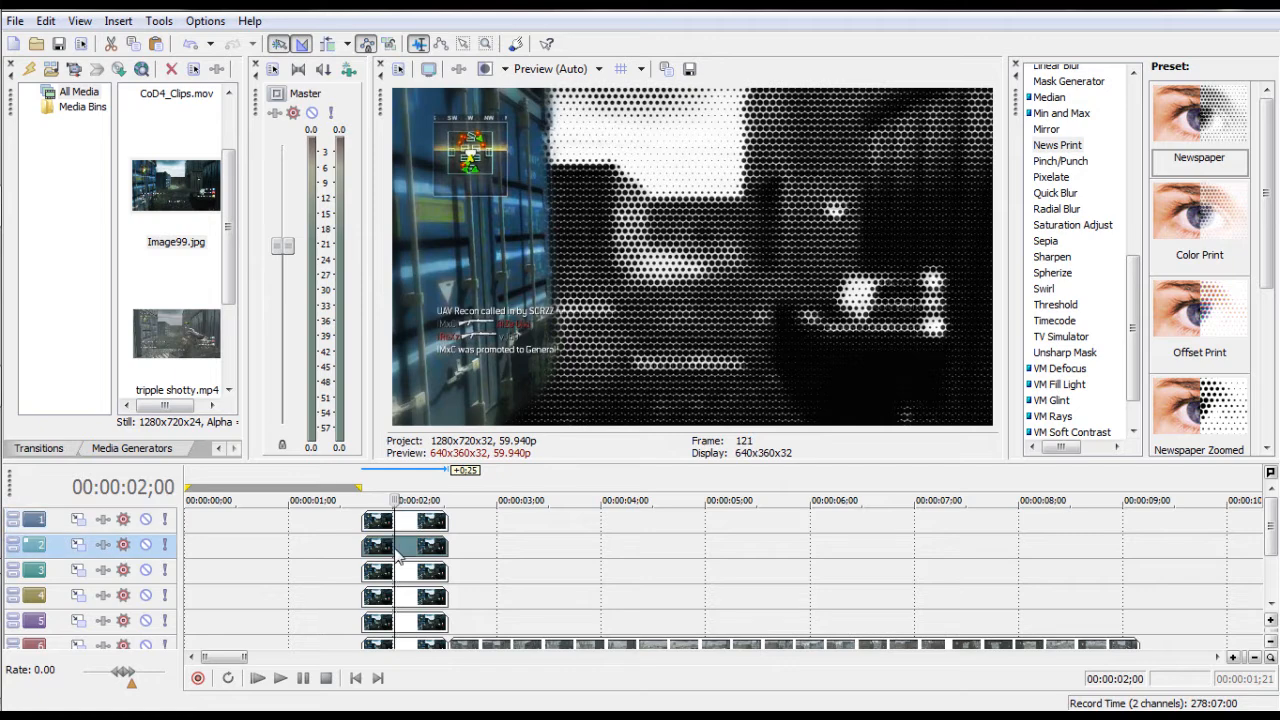
{"action": "right_click", "coordinate": [415, 550]}
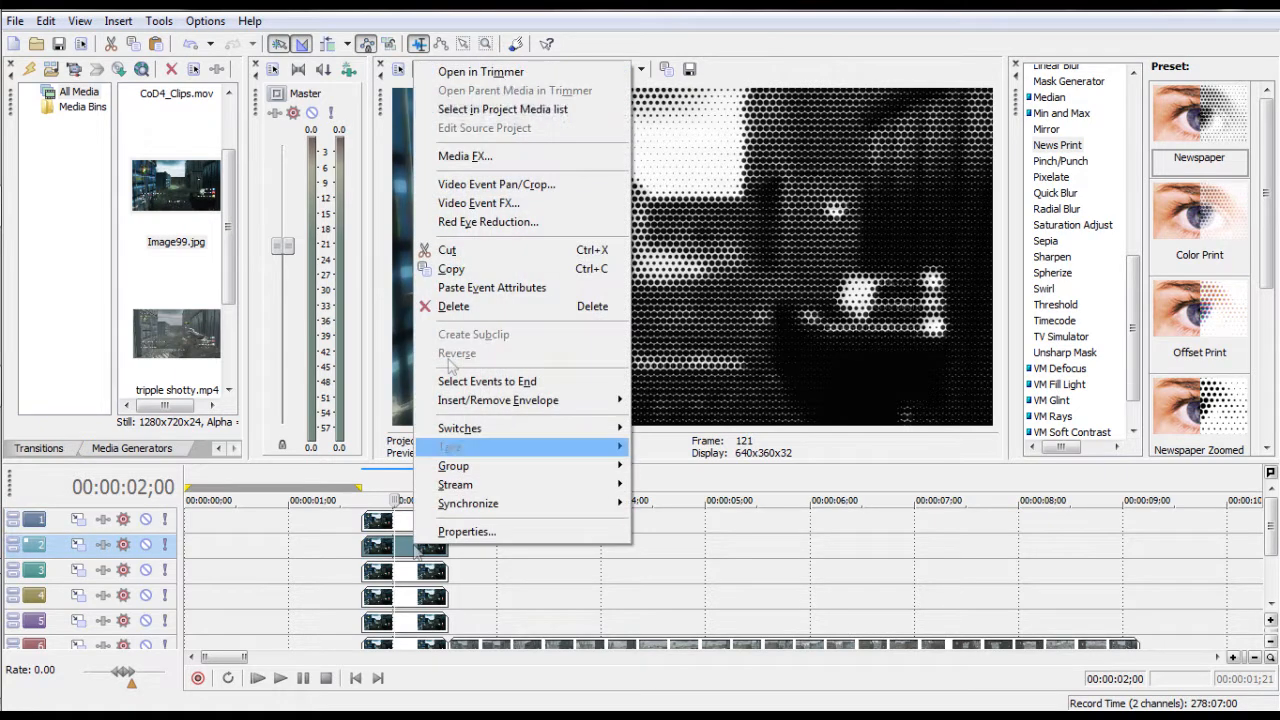
{"action": "left_click", "coordinate": [505, 203]}
{"action": "left_click", "coordinate": [452, 81]}
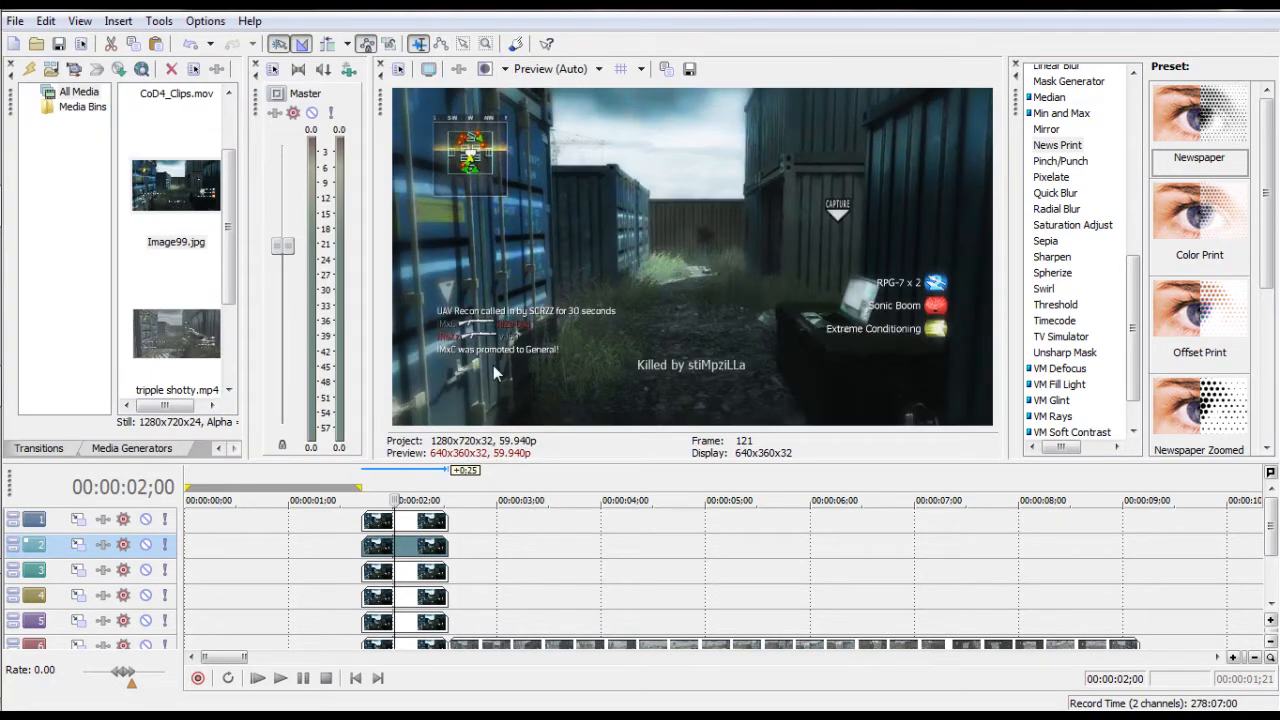
- Enable the mask of the track 2 still image in Event Pan/Crop and start a path down the inner edge of the rightmost container
{"action": "right_click", "coordinate": [399, 548]}
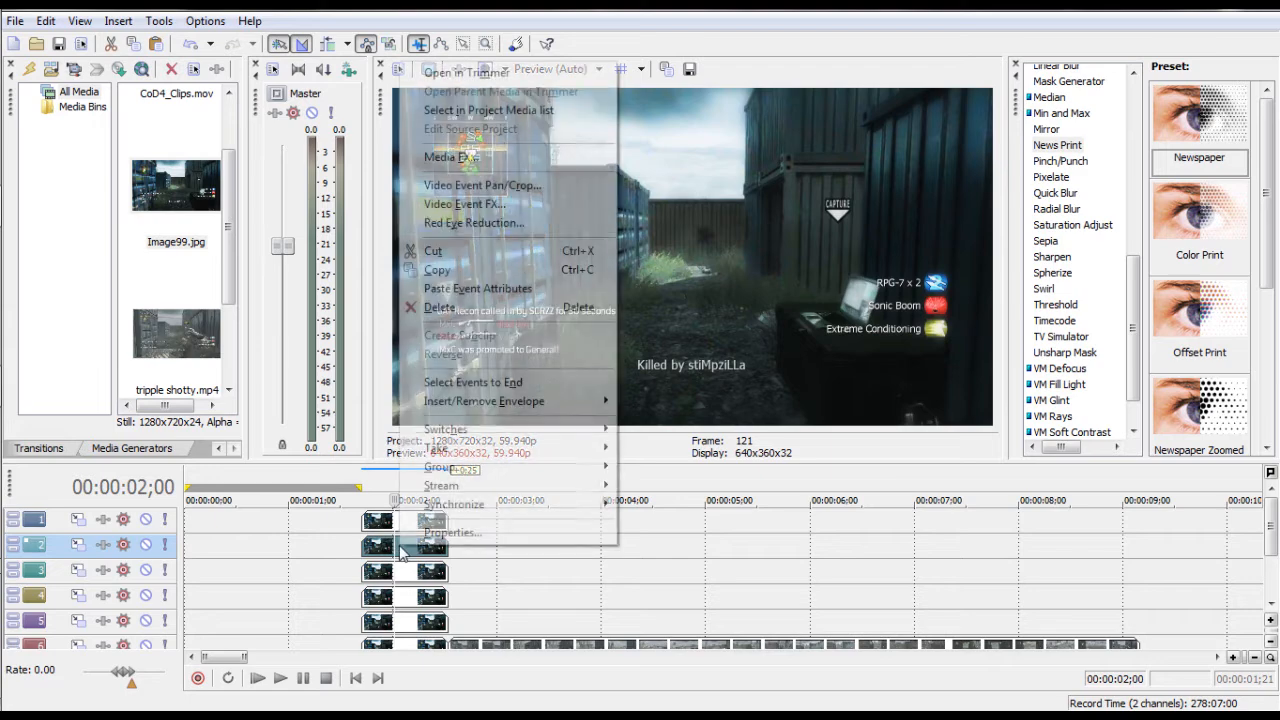
{"action": "left_click", "coordinate": [518, 190]}
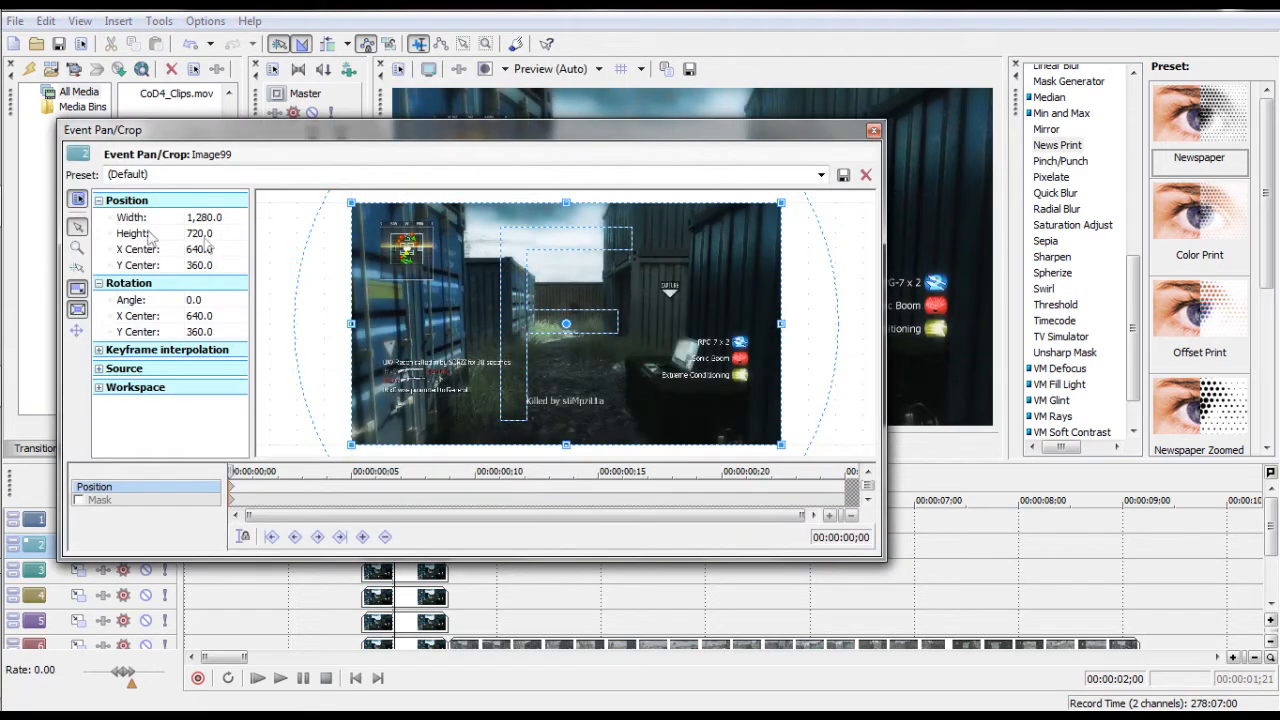
{"action": "left_click", "coordinate": [78, 499]}
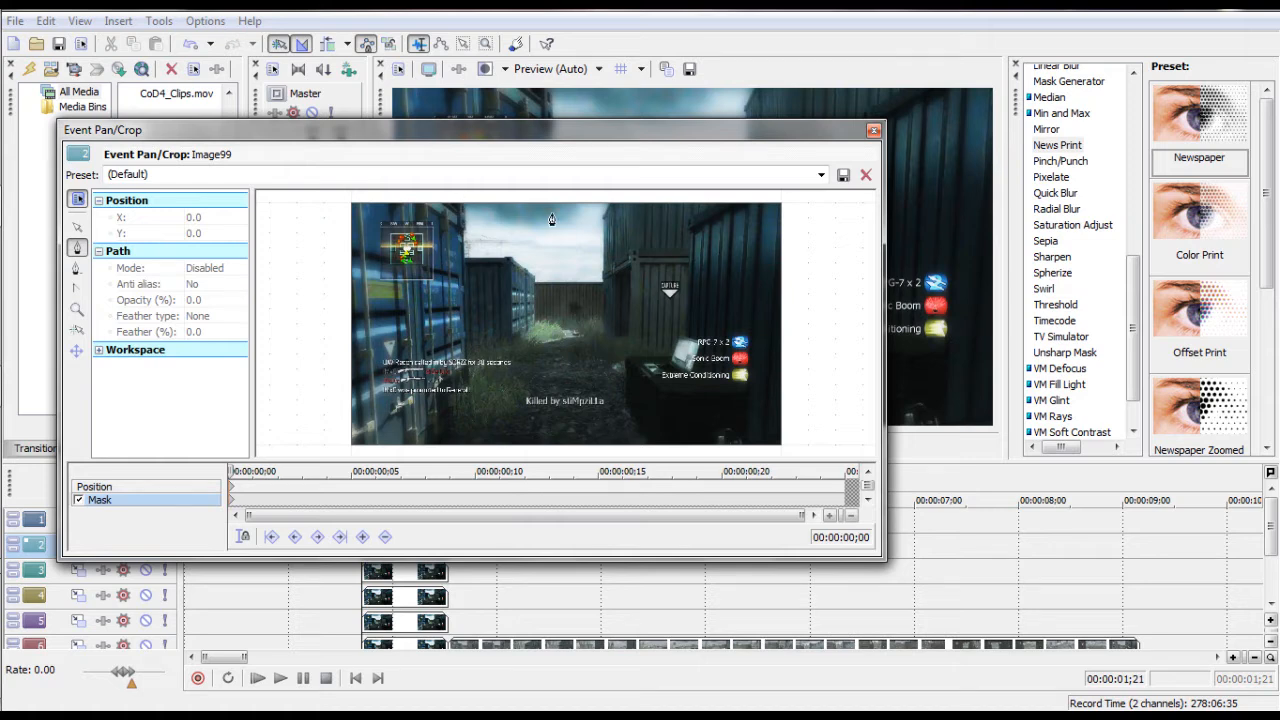
{"action": "left_click", "coordinate": [688, 216]}
{"action": "left_click", "coordinate": [687, 232]}
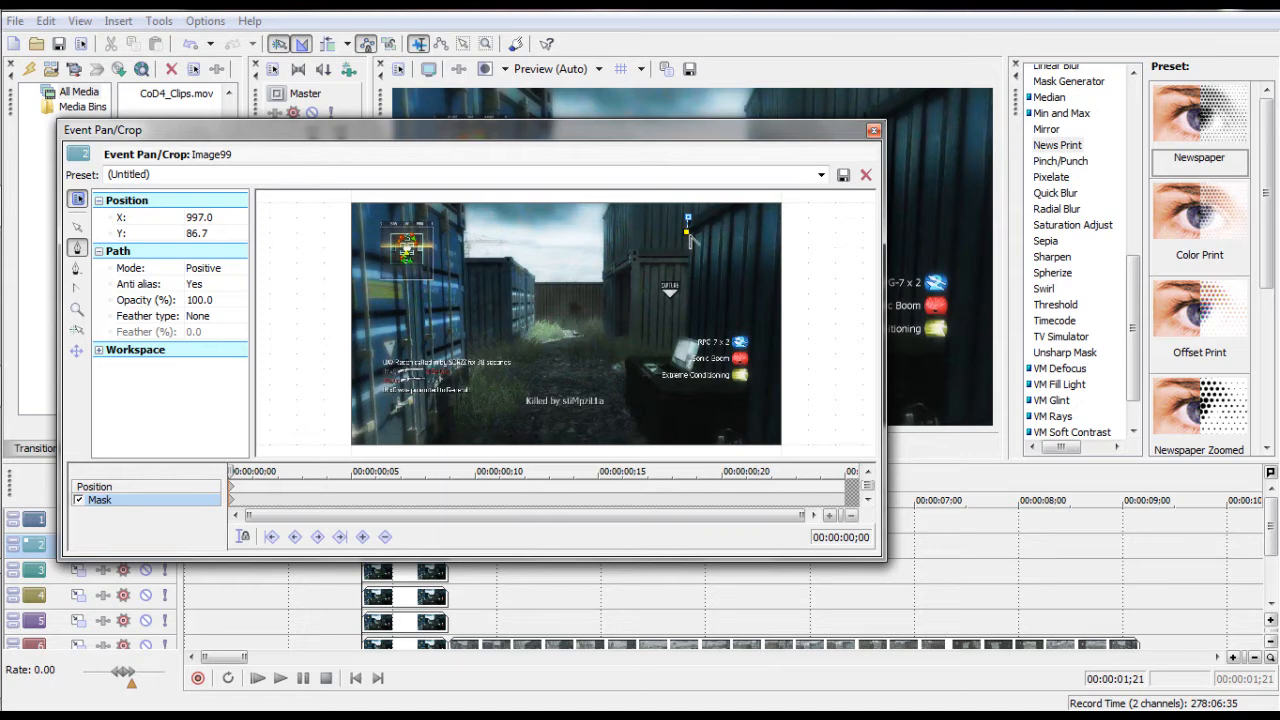
{"action": "left_click", "coordinate": [693, 236]}
{"action": "left_click", "coordinate": [685, 340]}
{"action": "left_click_drag", "start_coordinate": [679, 342], "coordinate": [674, 341]}
{"action": "left_click", "coordinate": [672, 358]}
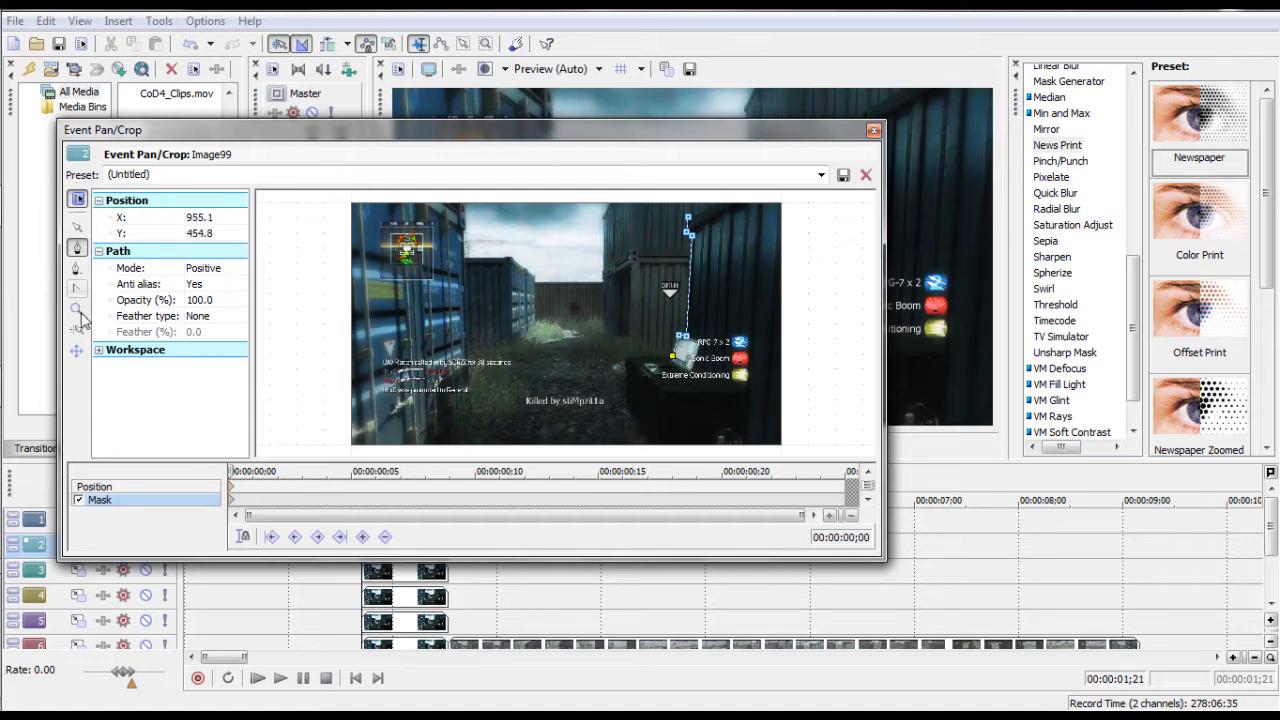
- Continue the track 2 mask path around the screen and dark crate, extending it past the image's lower-right corner
{"action": "left_click", "coordinate": [77, 310]}
{"action": "left_click", "coordinate": [666, 390]}
{"action": "left_click", "coordinate": [477, 282]}
{"action": "left_click", "coordinate": [77, 247]}
{"action": "left_click", "coordinate": [492, 263]}
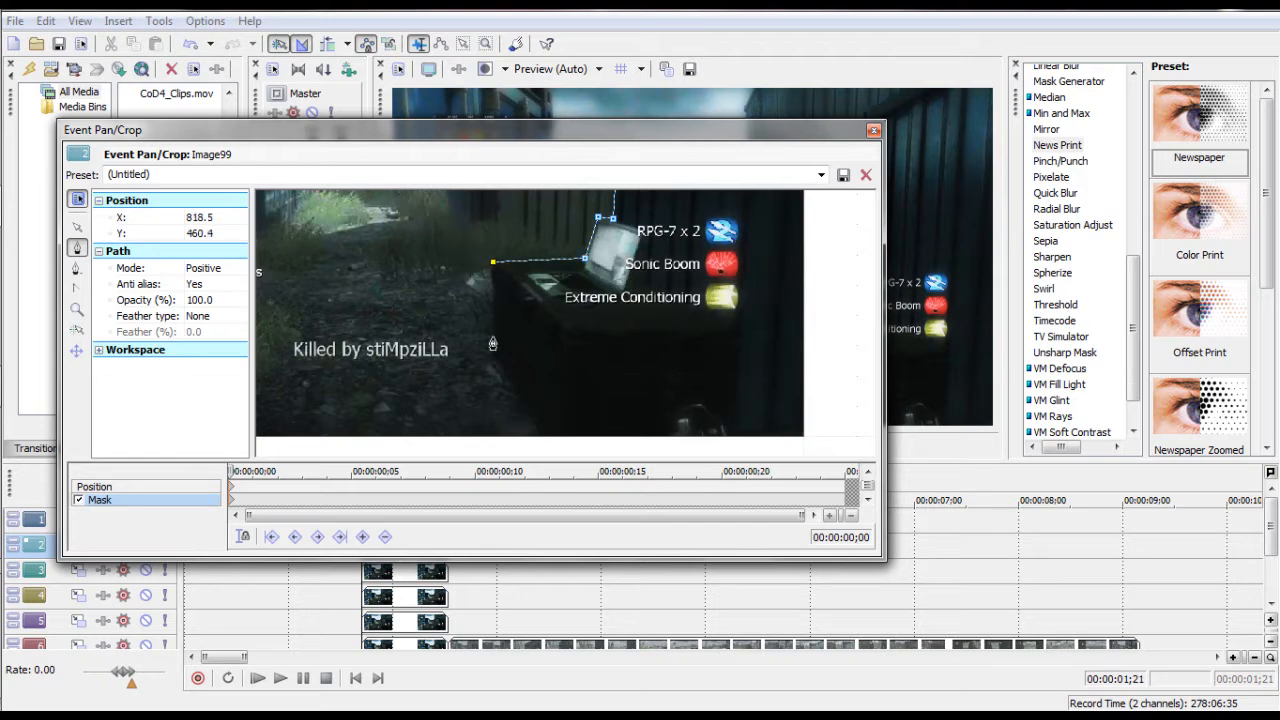
{"action": "left_click", "coordinate": [492, 355]}
{"action": "left_click", "coordinate": [557, 448]}
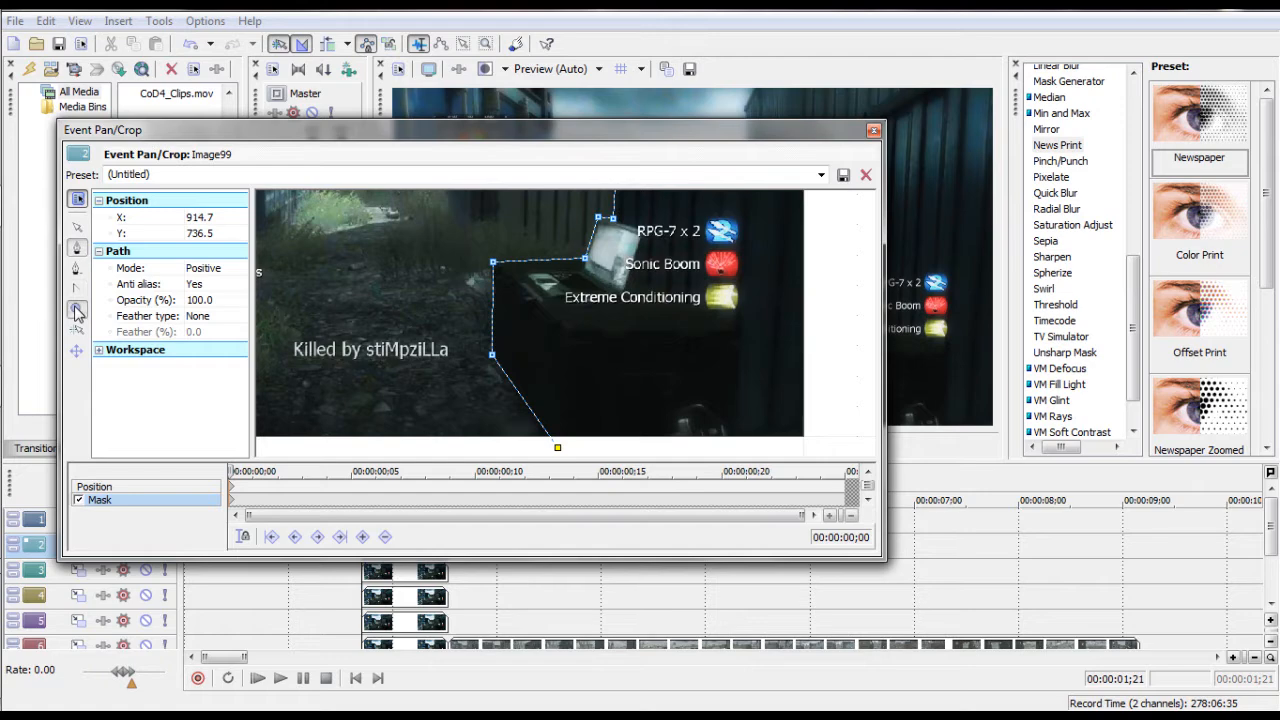
{"action": "scroll", "coordinate": [588, 310], "scroll_direction": "down", "scroll_amount": 2}
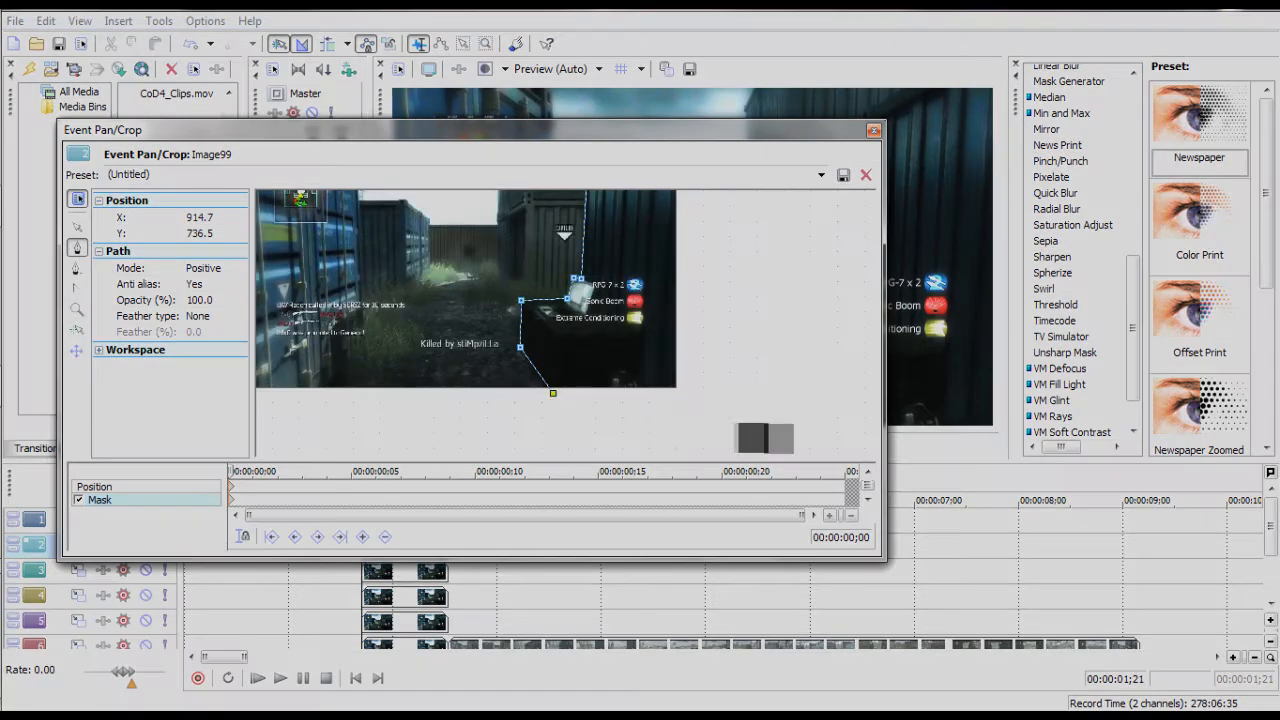
{"action": "left_click", "coordinate": [697, 401]}
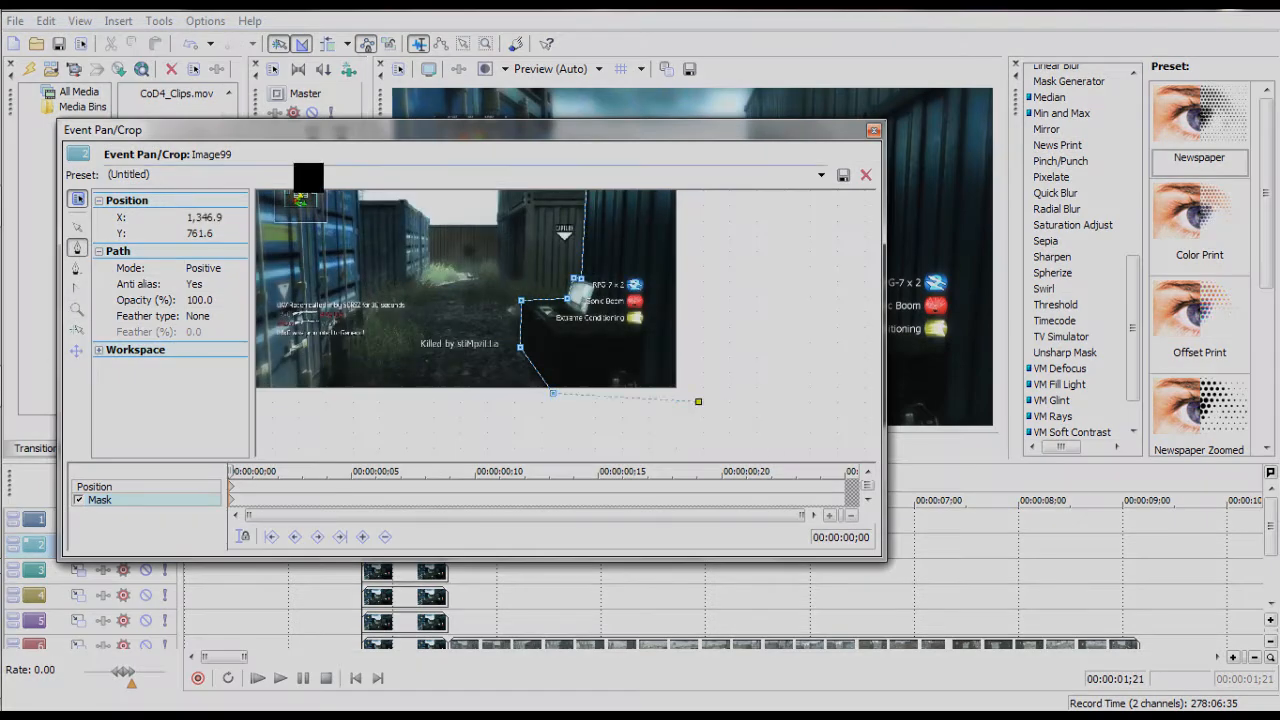
- Close the track 2 mask path outside the image's right and upper edges, back at the container's top
{"action": "left_click", "coordinate": [77, 309]}
{"action": "left_click", "coordinate": [670, 209]}
{"action": "right_click", "coordinate": [545, 361]}
{"action": "left_click", "coordinate": [545, 361]}
{"action": "right_click", "coordinate": [577, 318]}
{"action": "right_click", "coordinate": [566, 329]}
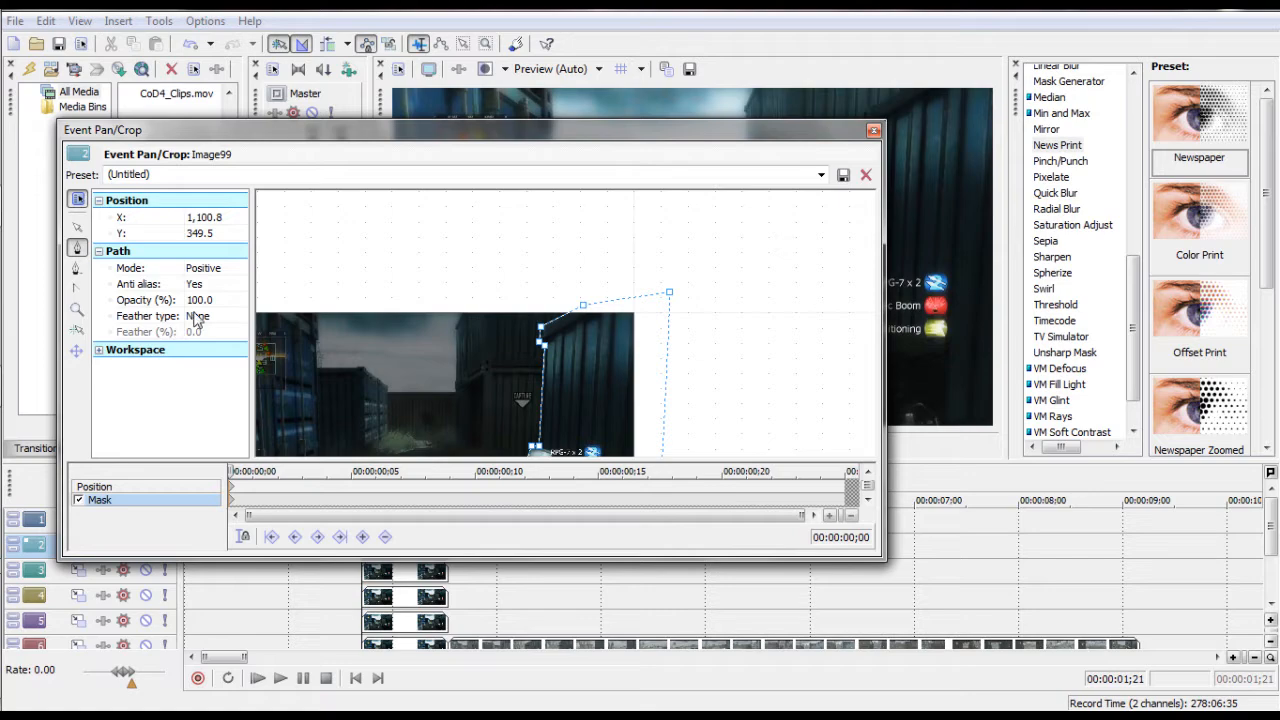
- Set the track 2 image's mask to feather type Both with 5% feather, and close Event Pan/Crop
{"action": "left_click", "coordinate": [197, 316]}
{"action": "left_click", "coordinate": [200, 365]}
{"action": "left_click", "coordinate": [198, 331]}
{"action": "type", "text": "5"}
{"action": "key", "text": "Return"}
{"action": "left_click", "coordinate": [873, 130]}
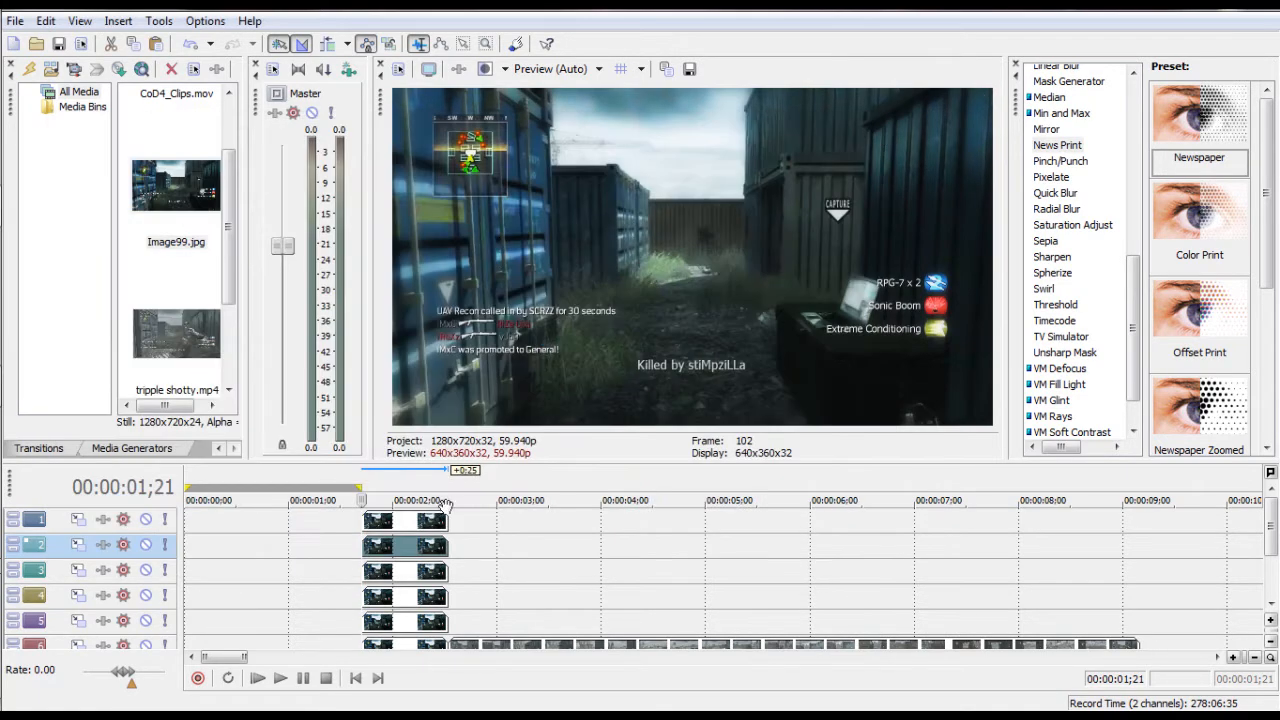
- Try the News Print effect with the Newspaper preset on the still image on track 3
{"action": "left_click_drag", "start_coordinate": [1199, 118], "coordinate": [432, 575]}
{"action": "left_click_drag", "start_coordinate": [410, 12], "coordinate": [348, 351]}
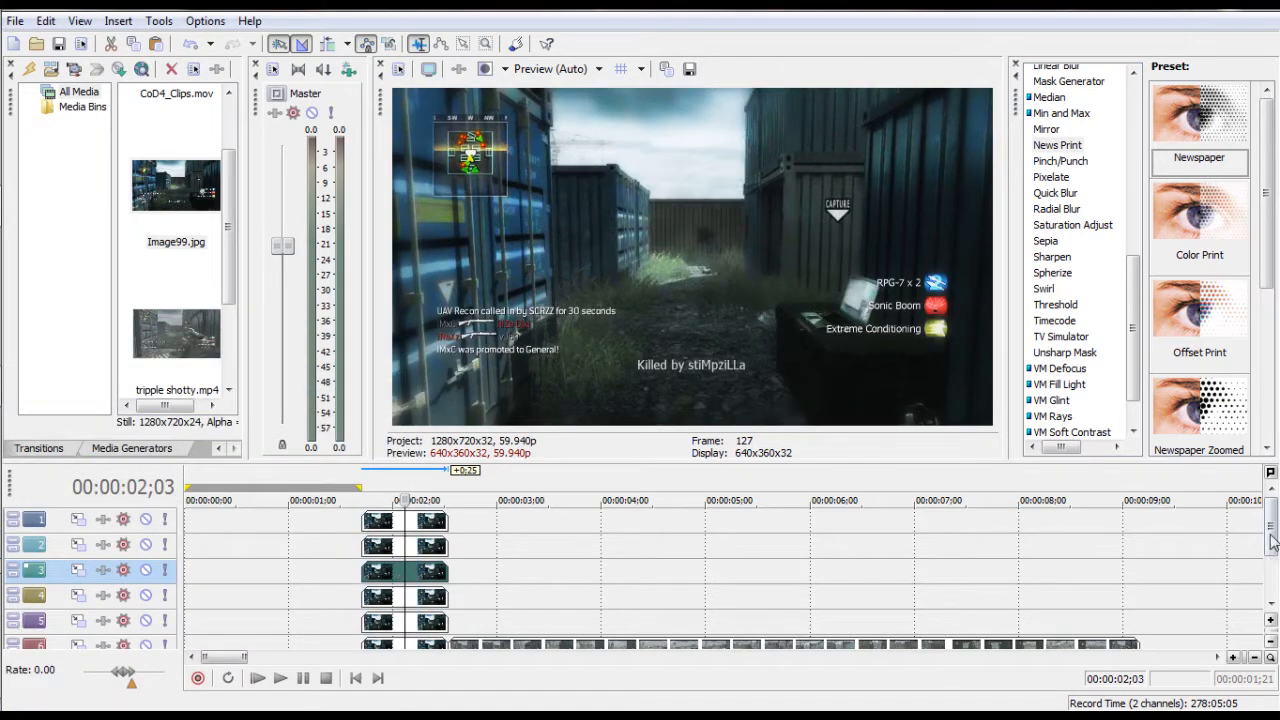
- Open the Event Pan/Crop settings of the still image on track 3 and enable its mask
{"action": "scroll", "coordinate": [1272, 541], "scroll_direction": "down", "scroll_amount": 1}
{"action": "right_click", "coordinate": [416, 548]}
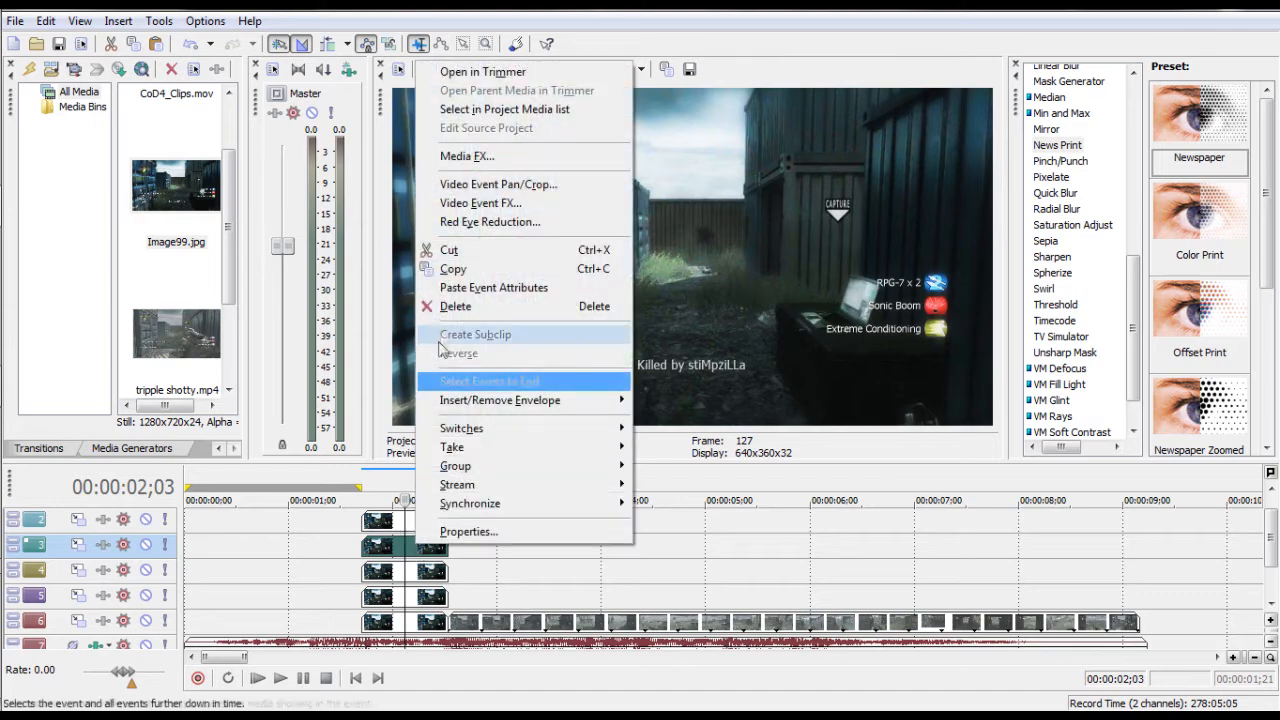
{"action": "left_click", "coordinate": [498, 184]}
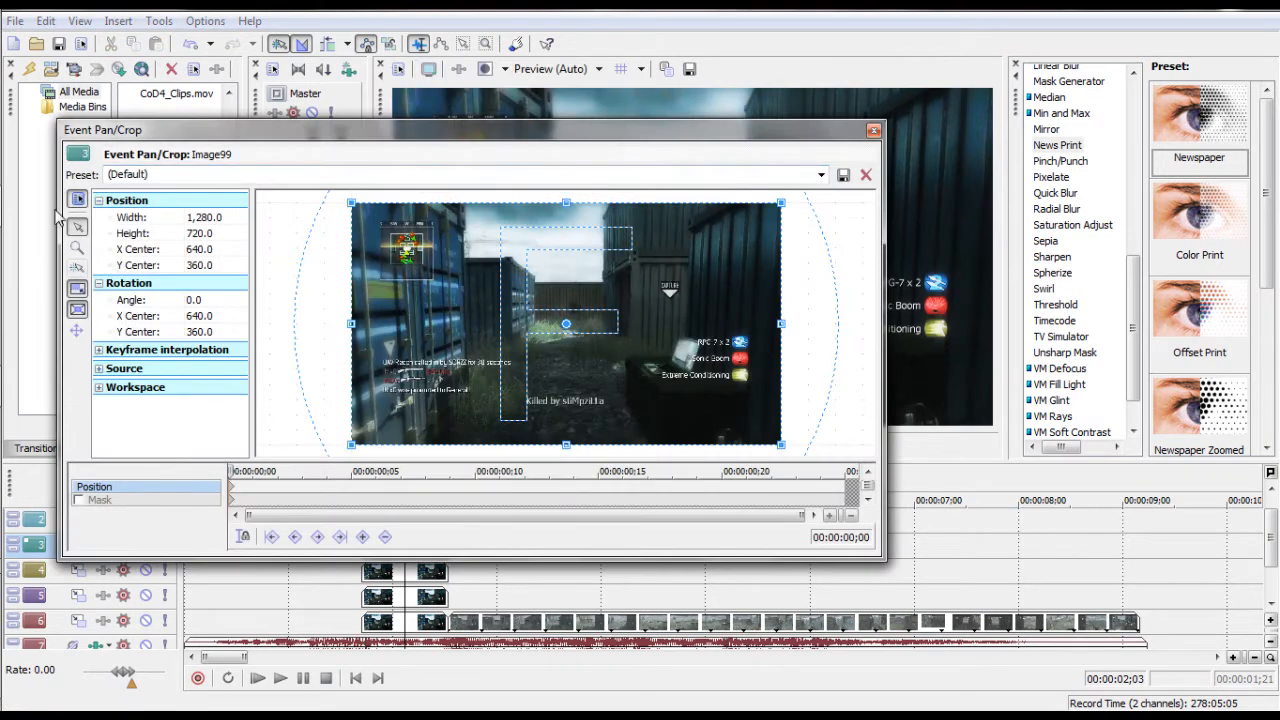
{"action": "left_click", "coordinate": [78, 500]}
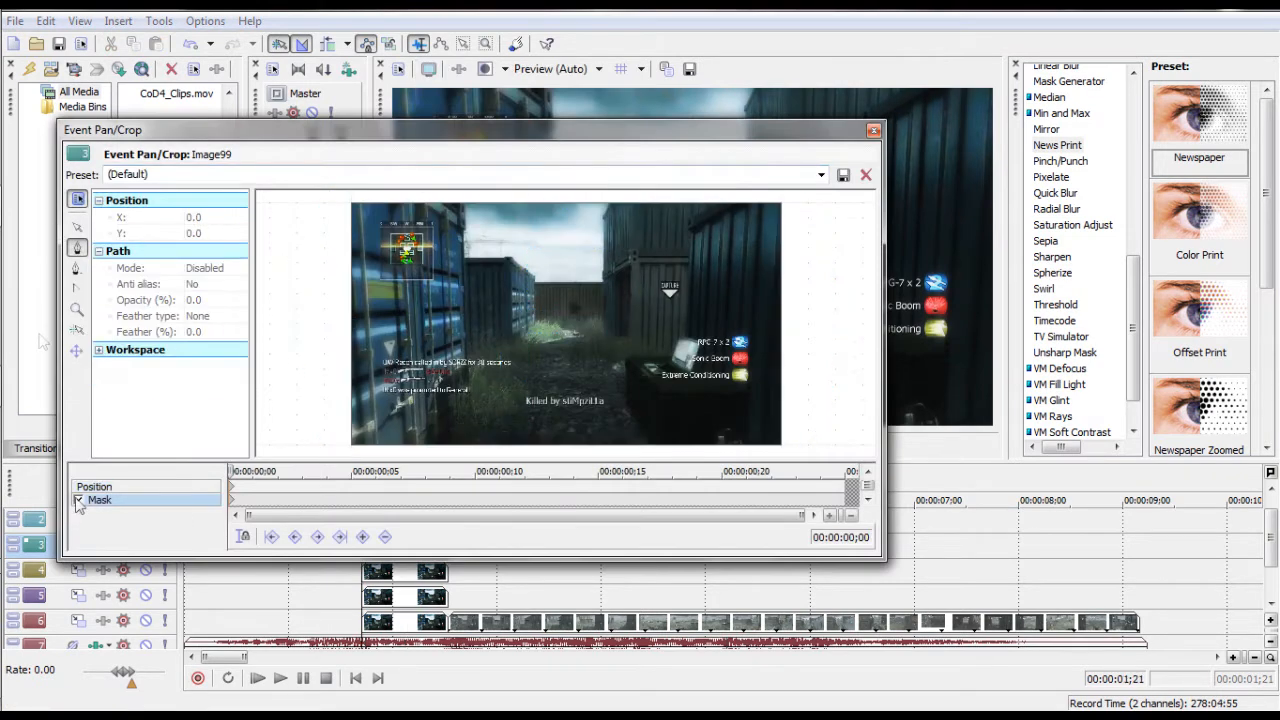
- Draw a closed mask around the smaller container beside the large blue one, set its feather type, and close Event Pan/Crop
{"action": "left_click", "coordinate": [463, 260]}
{"action": "left_click", "coordinate": [511, 257]}
{"action": "left_click", "coordinate": [535, 277]}
{"action": "left_click", "coordinate": [534, 328]}
{"action": "left_click", "coordinate": [511, 344]}
{"action": "left_click", "coordinate": [467, 355]}
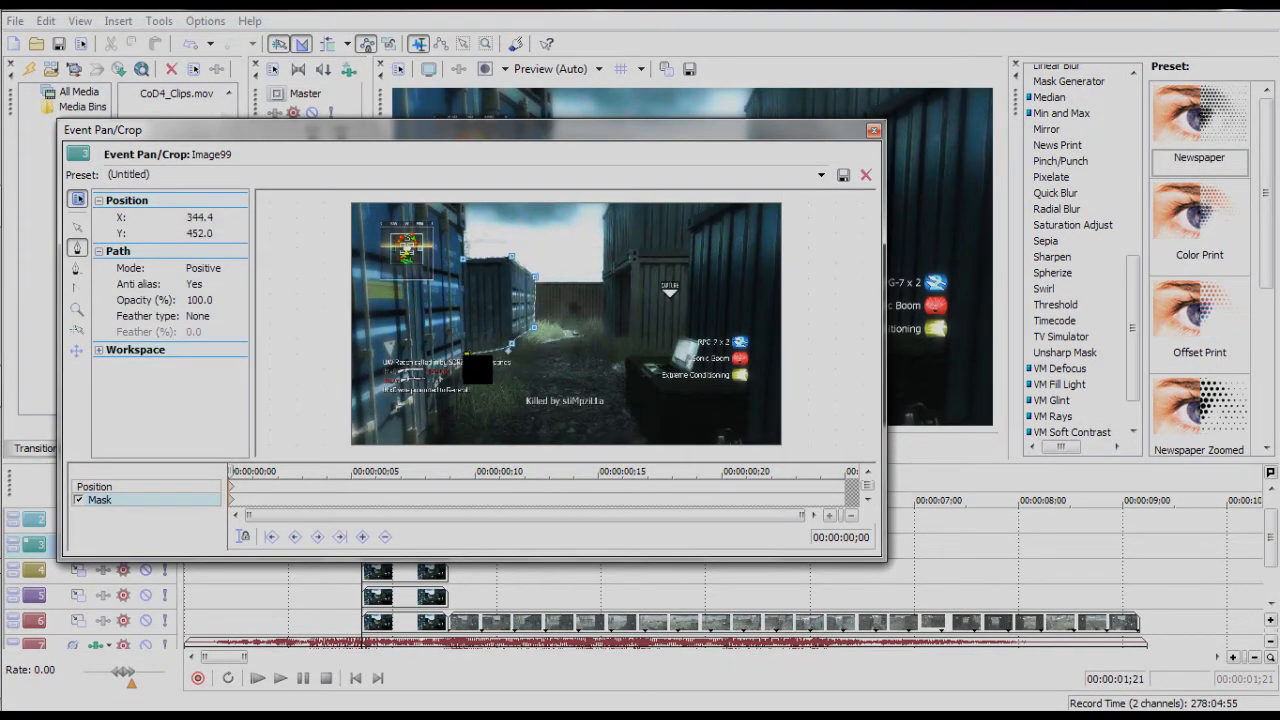
{"action": "left_click", "coordinate": [463, 260]}
{"action": "left_click", "coordinate": [204, 316]}
{"action": "left_click", "coordinate": [874, 131]}
- Enable the mask of the still image on track 4 and draw a closed mask around the stacked containers right of the sky
{"action": "right_click", "coordinate": [418, 574]}
{"action": "left_click", "coordinate": [502, 211]}
{"action": "left_click", "coordinate": [79, 500]}
{"action": "left_click", "coordinate": [612, 201]}
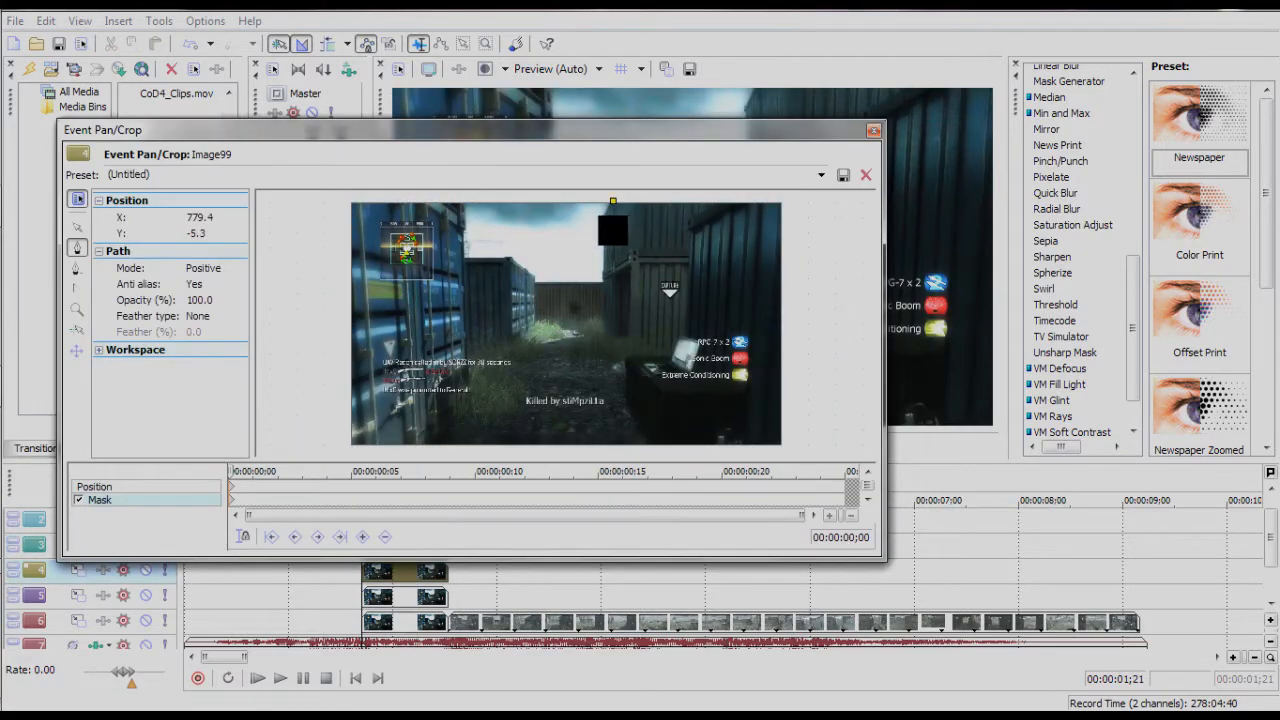
{"action": "left_click", "coordinate": [603, 331]}
{"action": "left_click", "coordinate": [630, 343]}
{"action": "left_click", "coordinate": [682, 340]}
{"action": "left_click", "coordinate": [694, 197]}
{"action": "left_click", "coordinate": [612, 201]}
- Set the track 4 image's mask to feather type Both with 5% feather, and close Event Pan/Crop
{"action": "left_click", "coordinate": [208, 317]}
{"action": "left_click", "coordinate": [200, 356]}
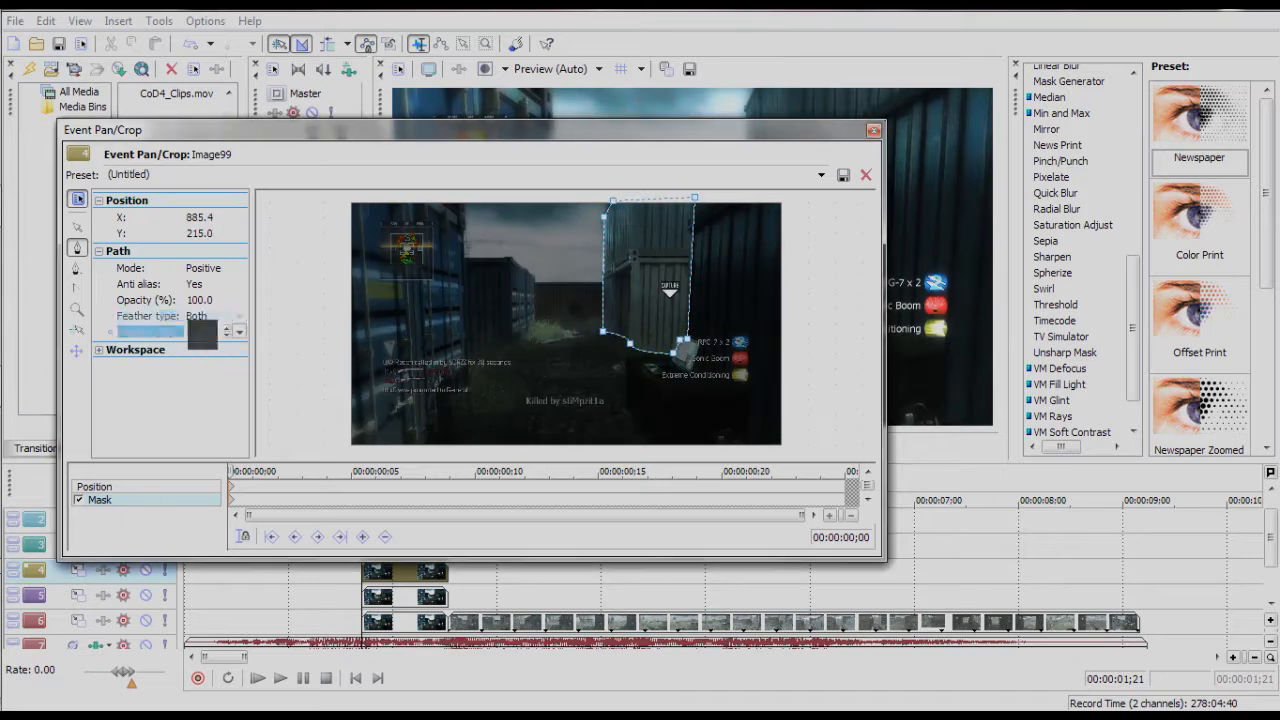
{"action": "left_click", "coordinate": [197, 332]}
{"action": "type", "text": "5"}
{"action": "key", "text": "Return"}
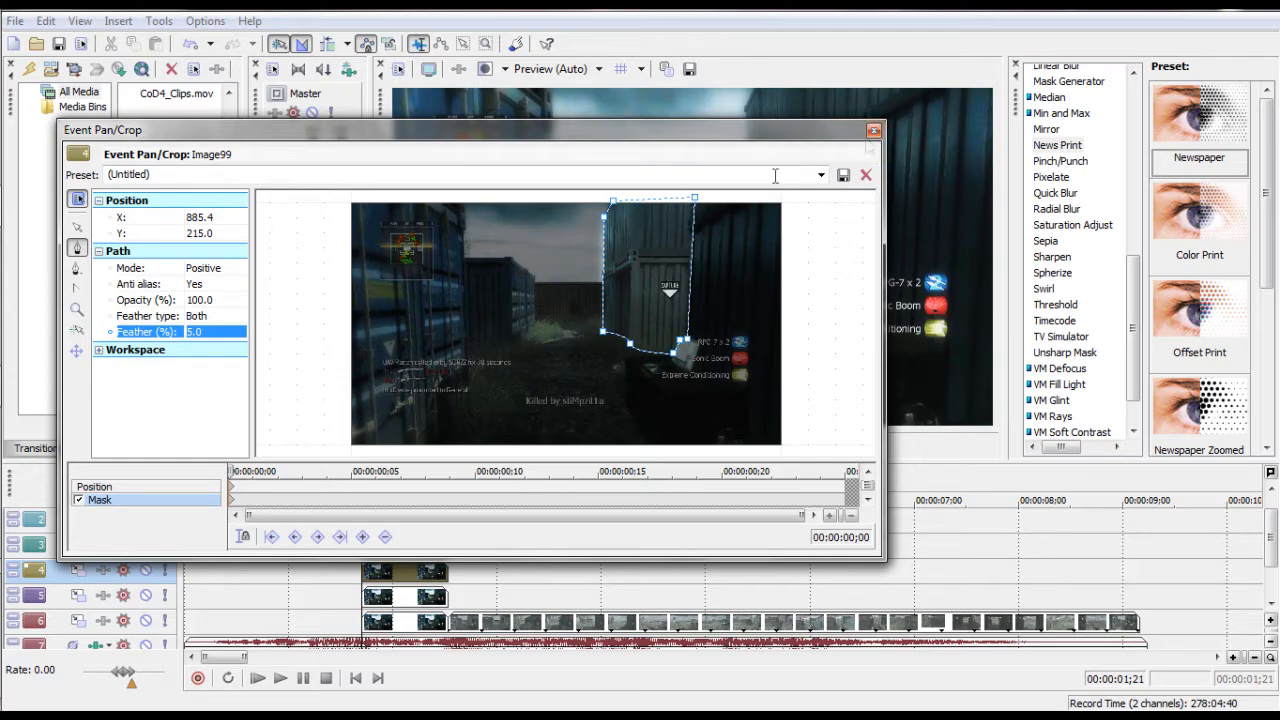
{"action": "left_click", "coordinate": [874, 131]}
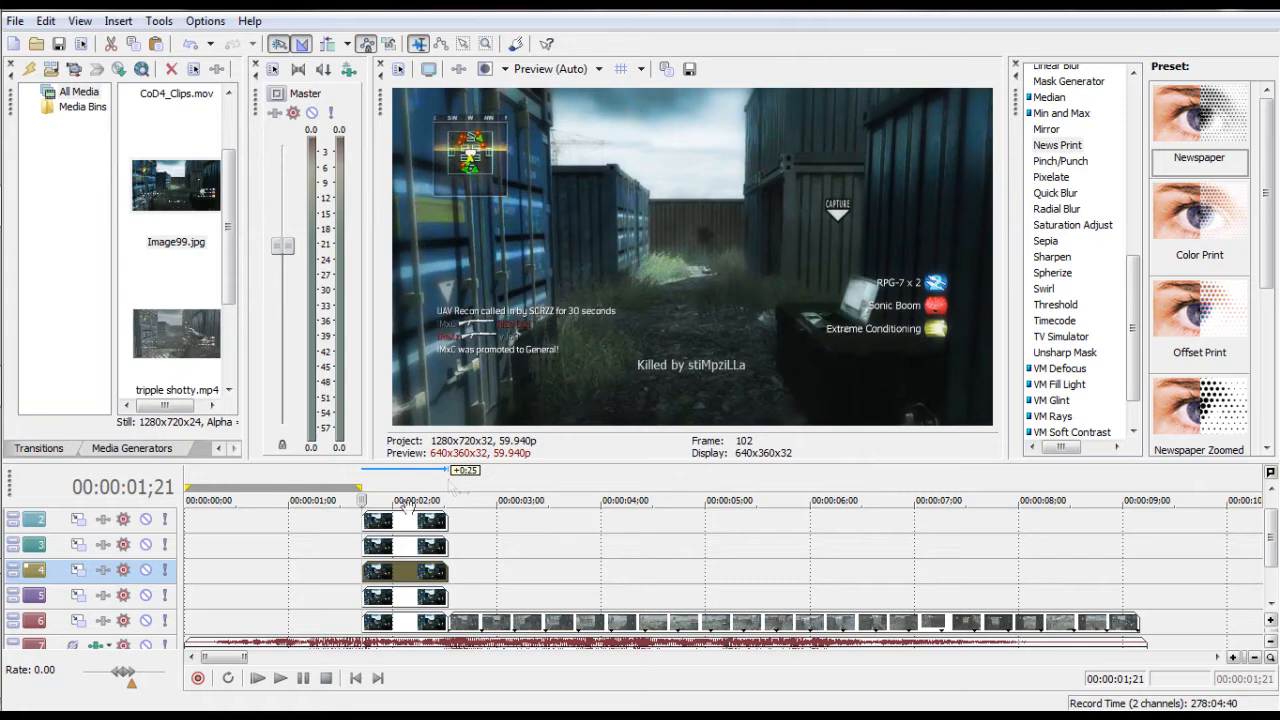
- Enable the mask of the still image on track 5 and draw a closed mask around the far wall and the ground between the containers
{"action": "left_click", "coordinate": [410, 597]}
{"action": "right_click", "coordinate": [410, 597]}
{"action": "left_click", "coordinate": [490, 235]}
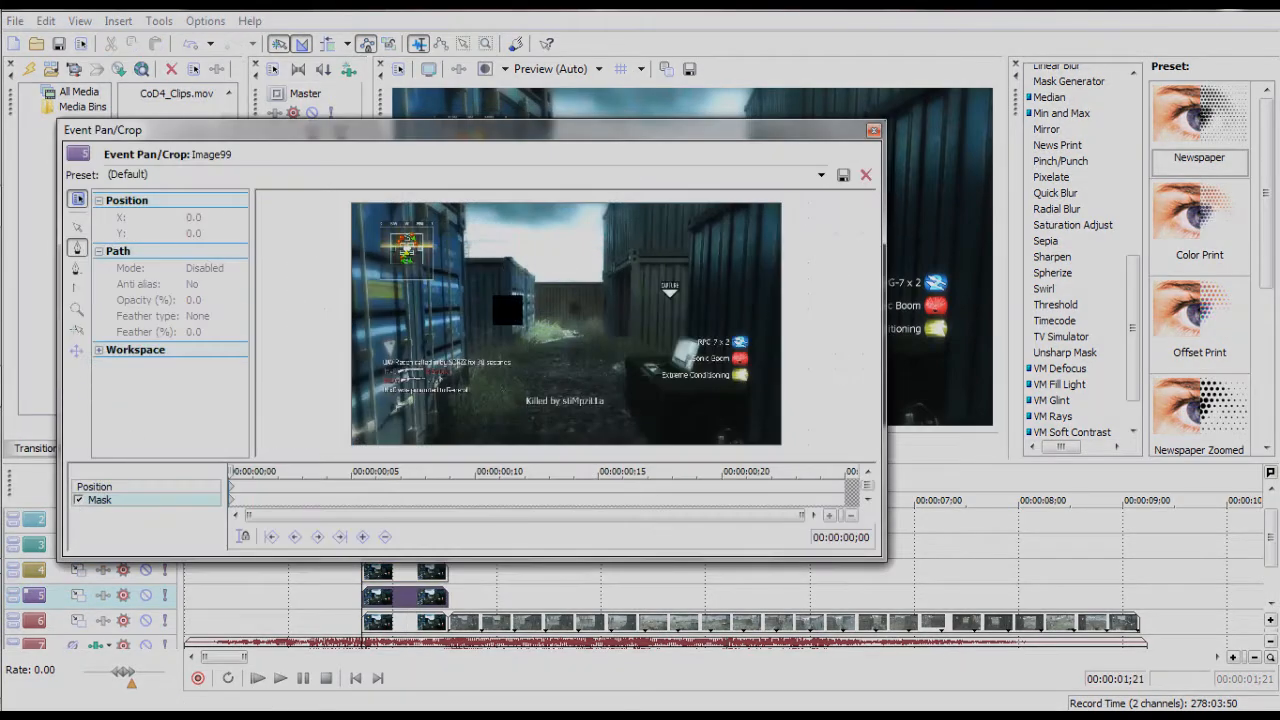
{"action": "left_click", "coordinate": [533, 283]}
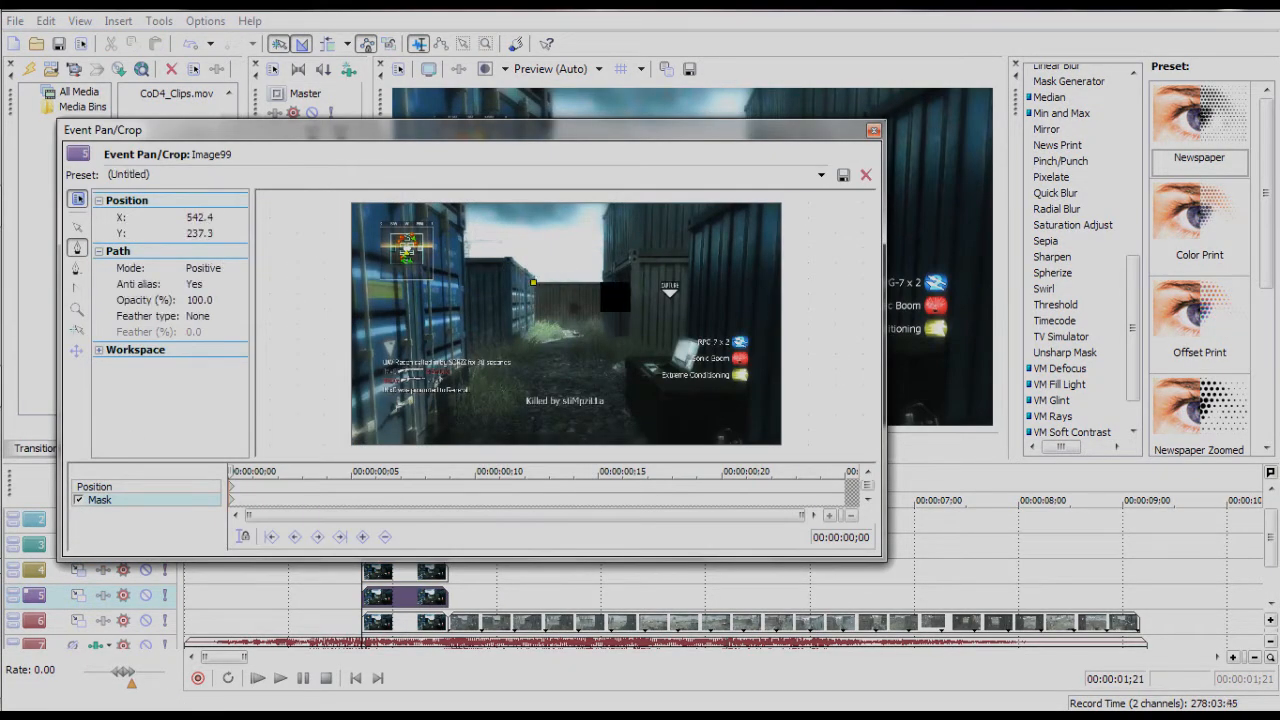
{"action": "left_click", "coordinate": [605, 283]}
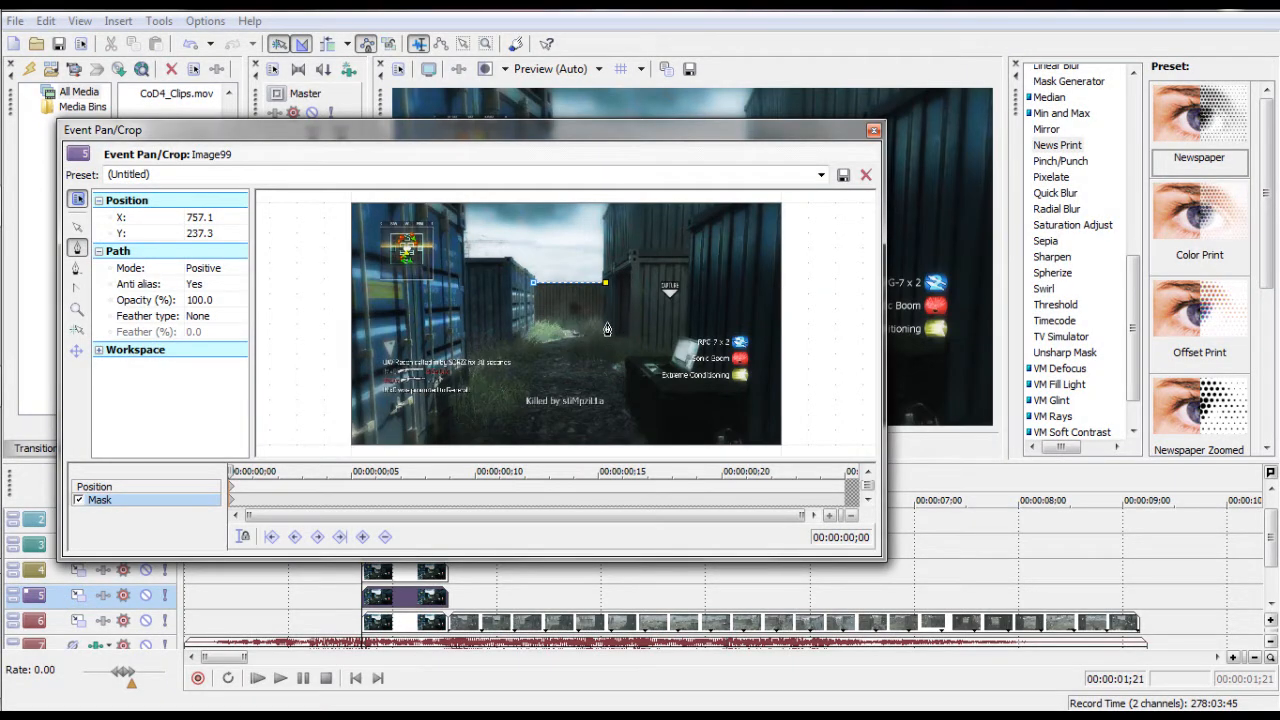
{"action": "left_click", "coordinate": [633, 341]}
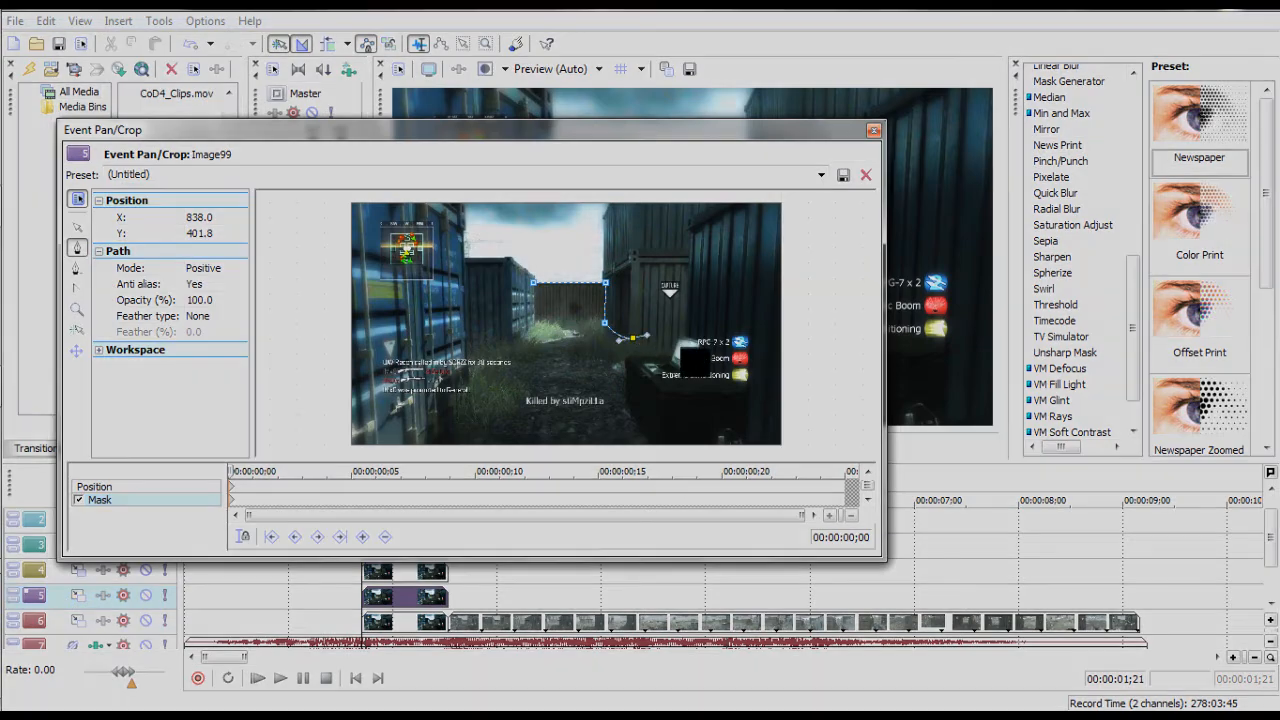
{"action": "left_click", "coordinate": [690, 346]}
{"action": "left_click", "coordinate": [710, 452]}
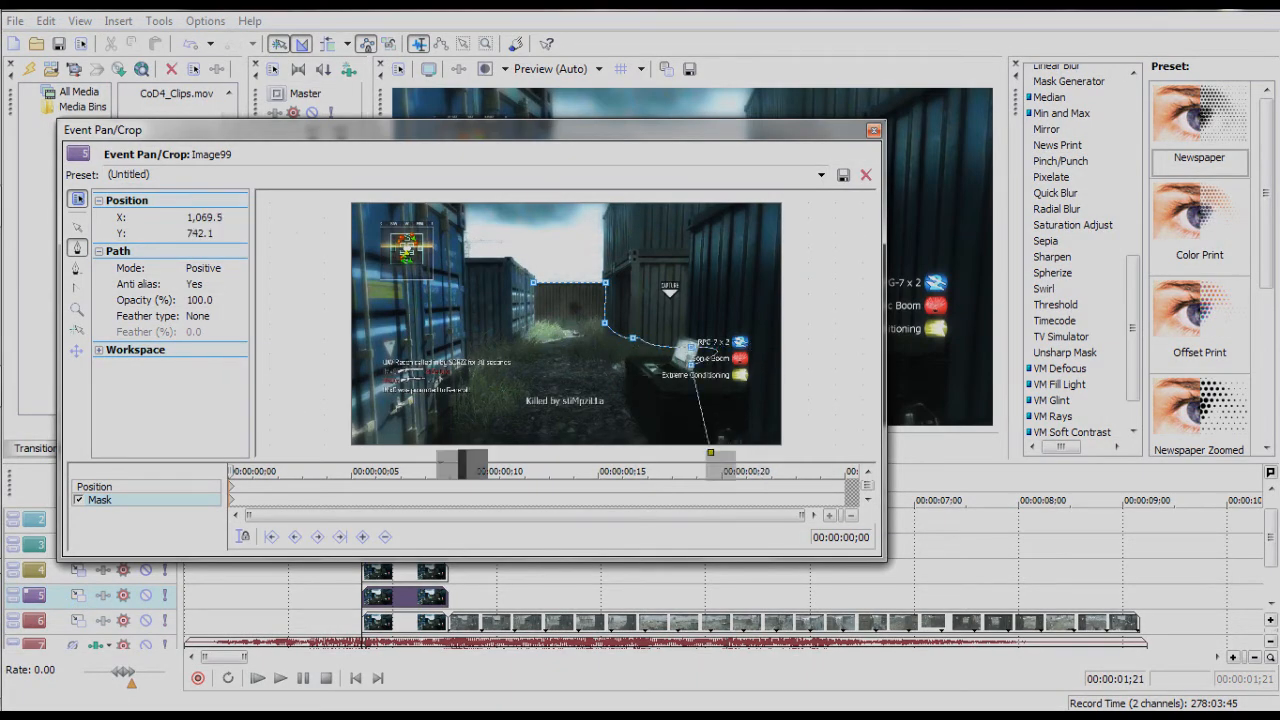
{"action": "left_click", "coordinate": [402, 452]}
{"action": "left_click", "coordinate": [456, 330]}
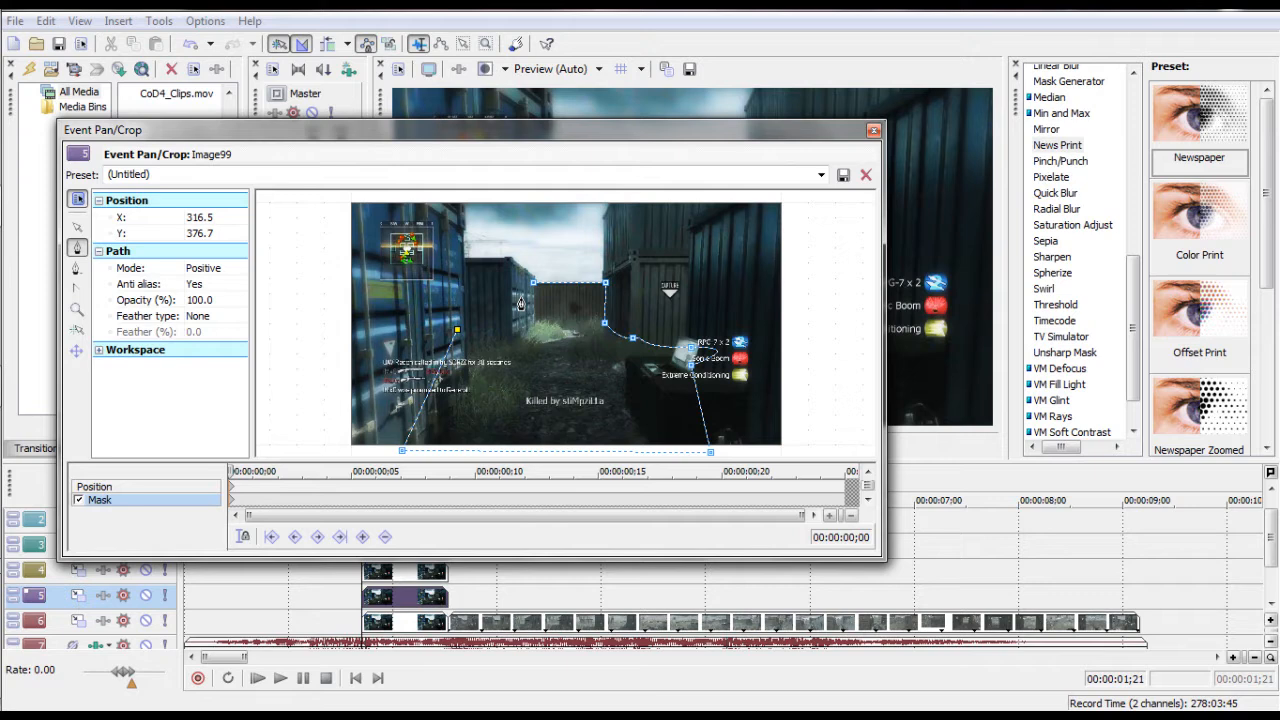
{"action": "left_click", "coordinate": [533, 285]}
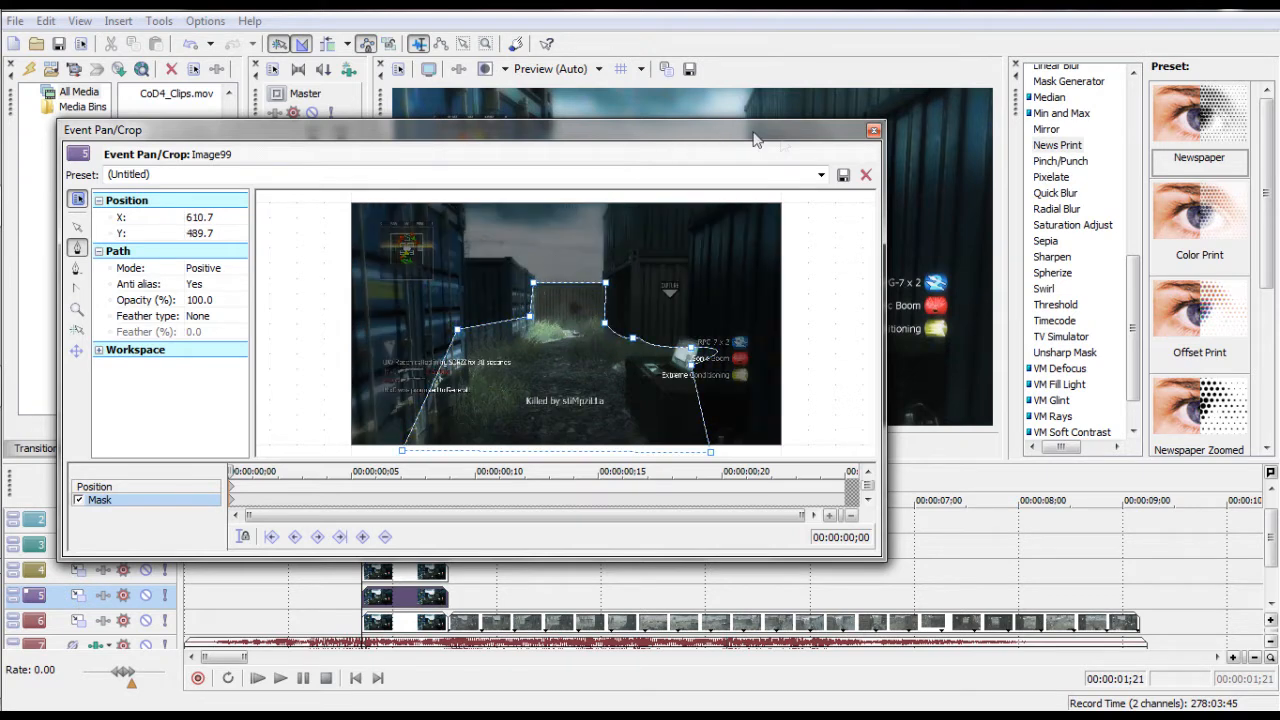
- Set the track 5 image's mask to feather type Both with 5% feather, and close Event Pan/Crop
{"action": "left_click", "coordinate": [198, 316]}
{"action": "left_click", "coordinate": [200, 361]}
{"action": "left_click", "coordinate": [198, 332]}
{"action": "type", "text": "5.0"}
{"action": "key", "text": "Return"}
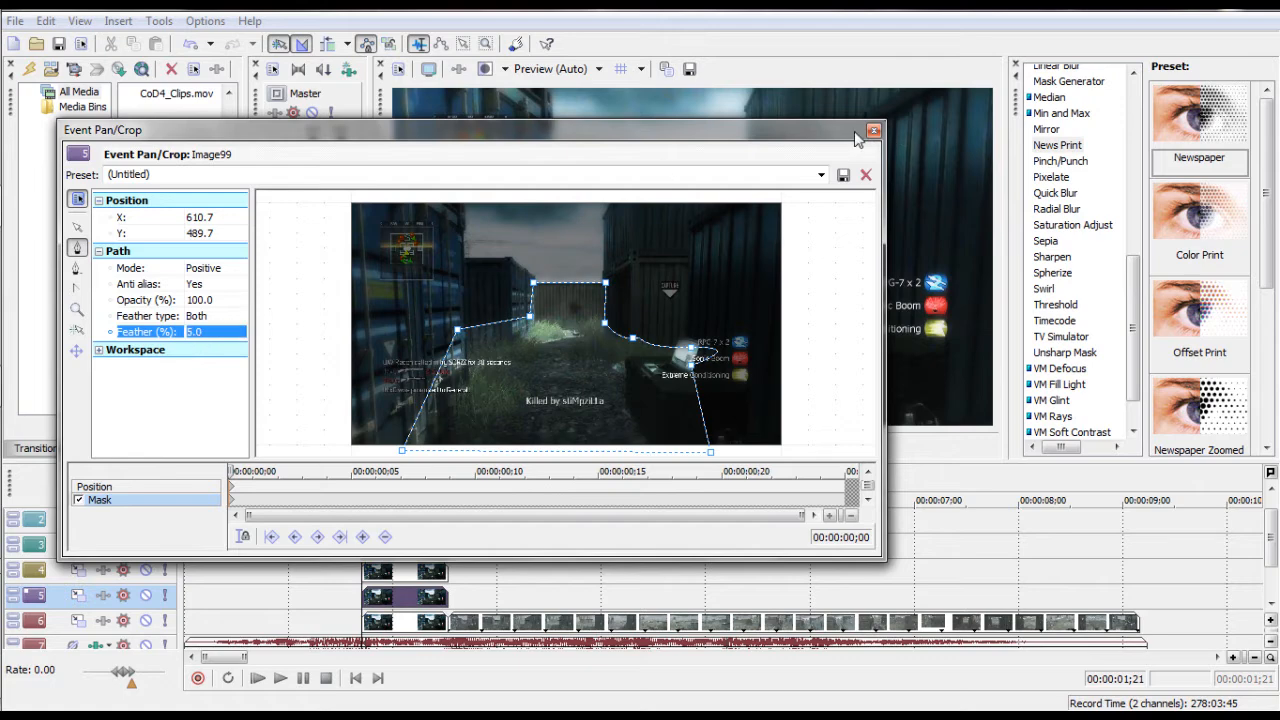
{"action": "left_click", "coordinate": [873, 131]}
- Apply the Gaussian Blur effect with the Medium Blur preset to the still image on track 6
{"action": "left_click", "coordinate": [412, 624]}
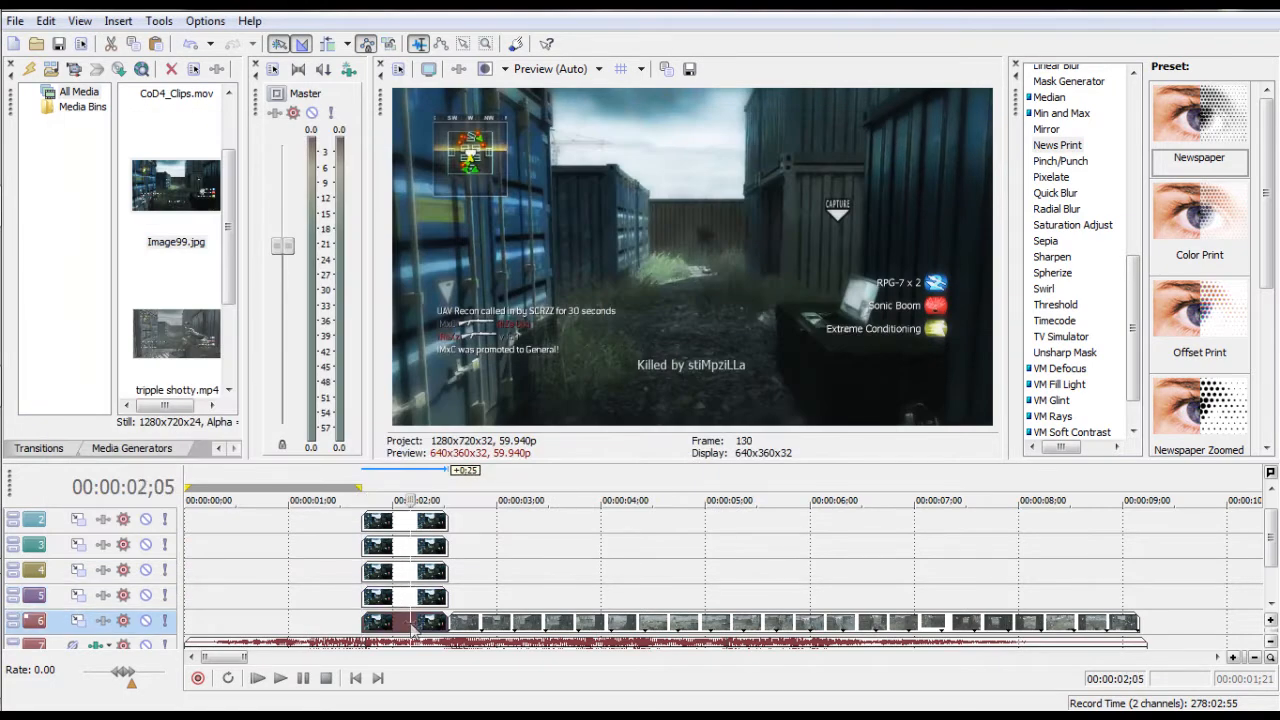
{"action": "left_click_drag", "start_coordinate": [1133, 358], "coordinate": [1148, 292]}
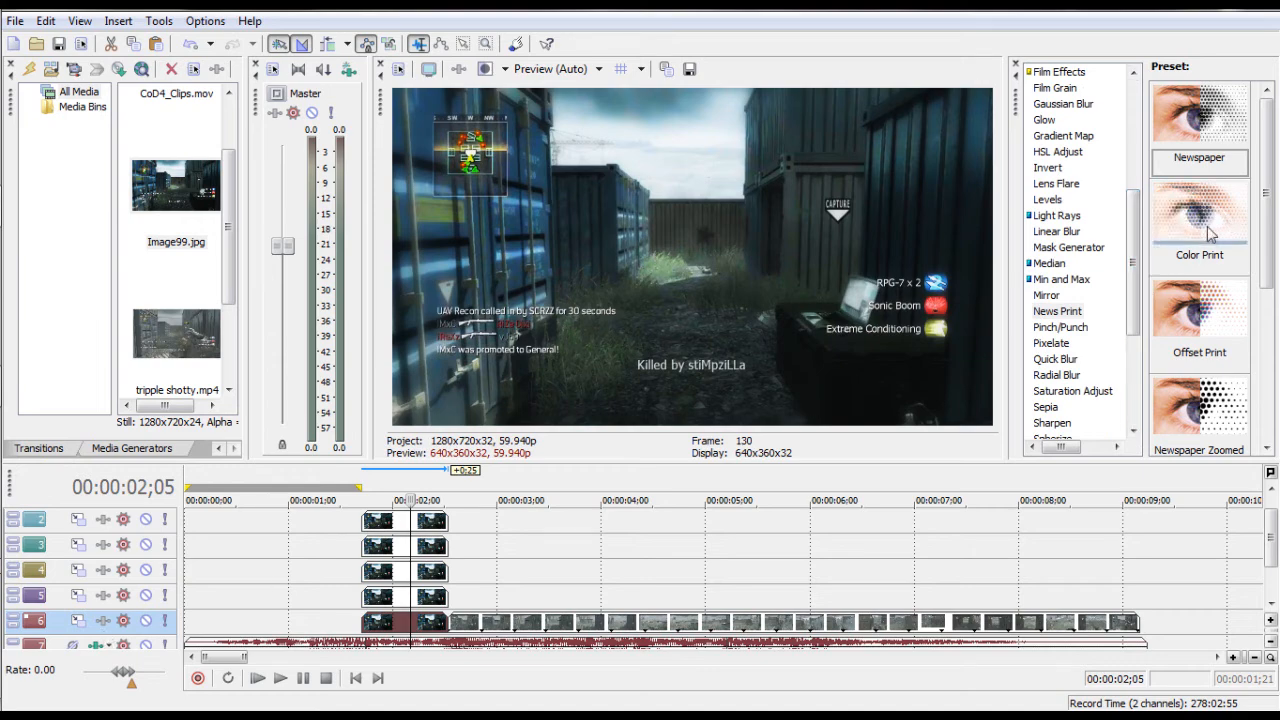
{"action": "left_click_drag", "start_coordinate": [1133, 288], "coordinate": [1134, 238]}
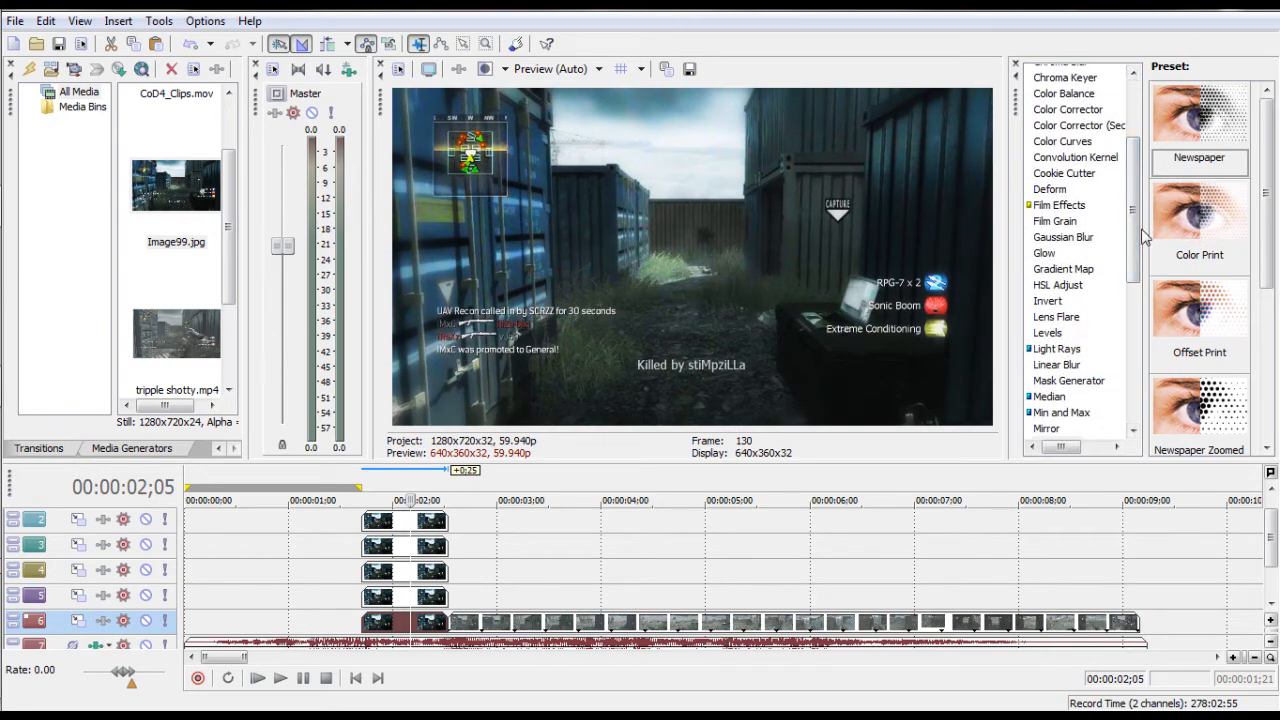
{"action": "left_click", "coordinate": [1070, 240]}
{"action": "left_click_drag", "start_coordinate": [1131, 273], "coordinate": [1133, 424]}
{"action": "left_click_drag", "start_coordinate": [1138, 376], "coordinate": [1134, 150]}
{"action": "left_click_drag", "start_coordinate": [1199, 120], "coordinate": [410, 625]}
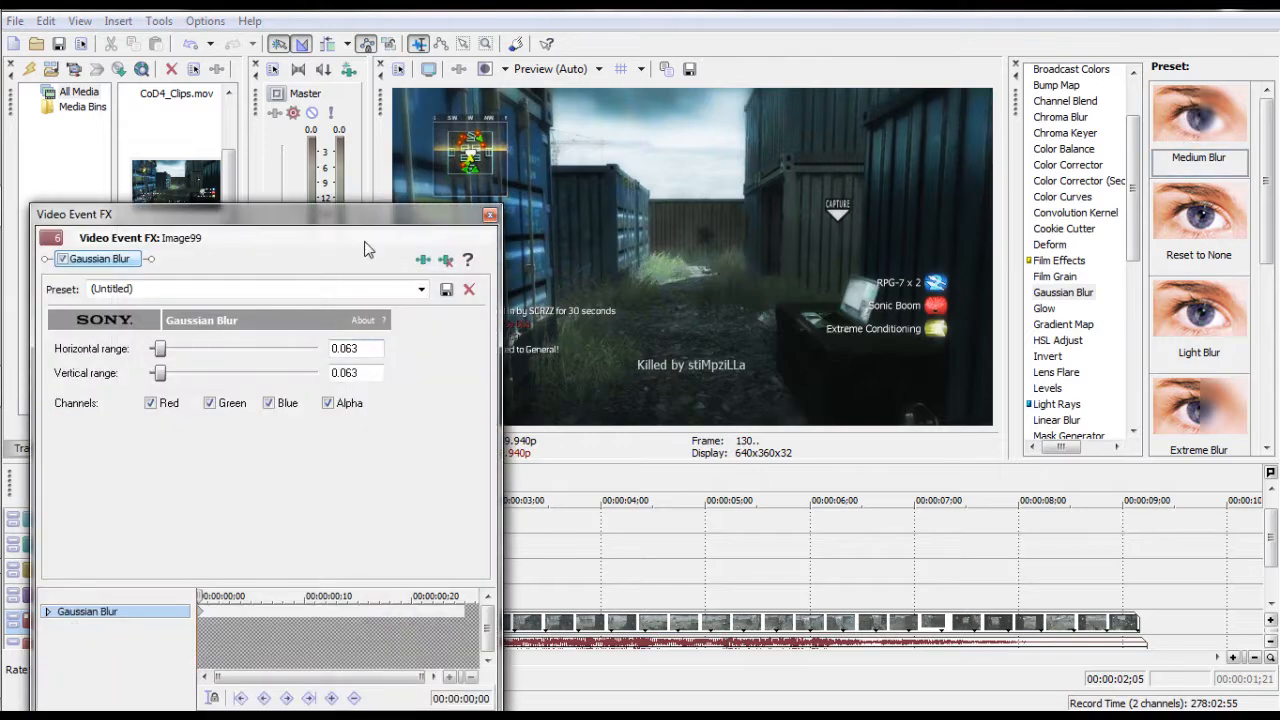
- Close the Video Event FX window and play back the audio from the start and from the end of the still images
{"action": "left_click", "coordinate": [490, 216]}
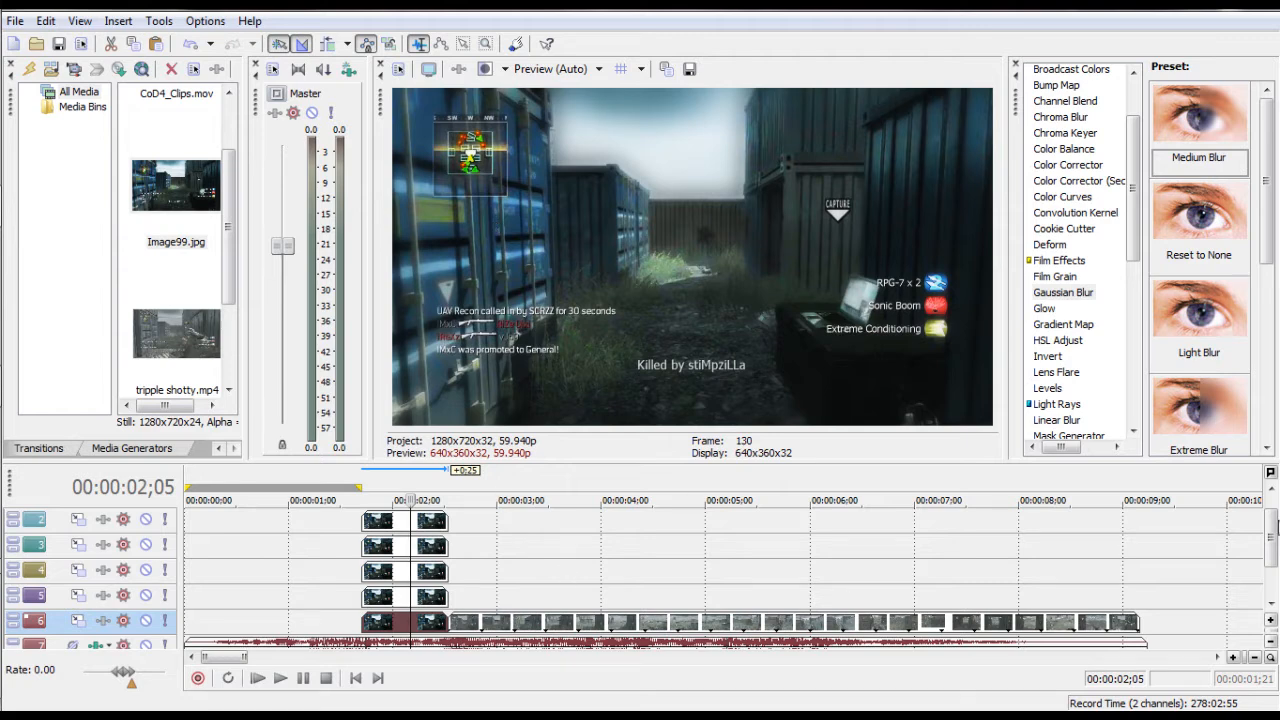
{"action": "left_click", "coordinate": [400, 494]}
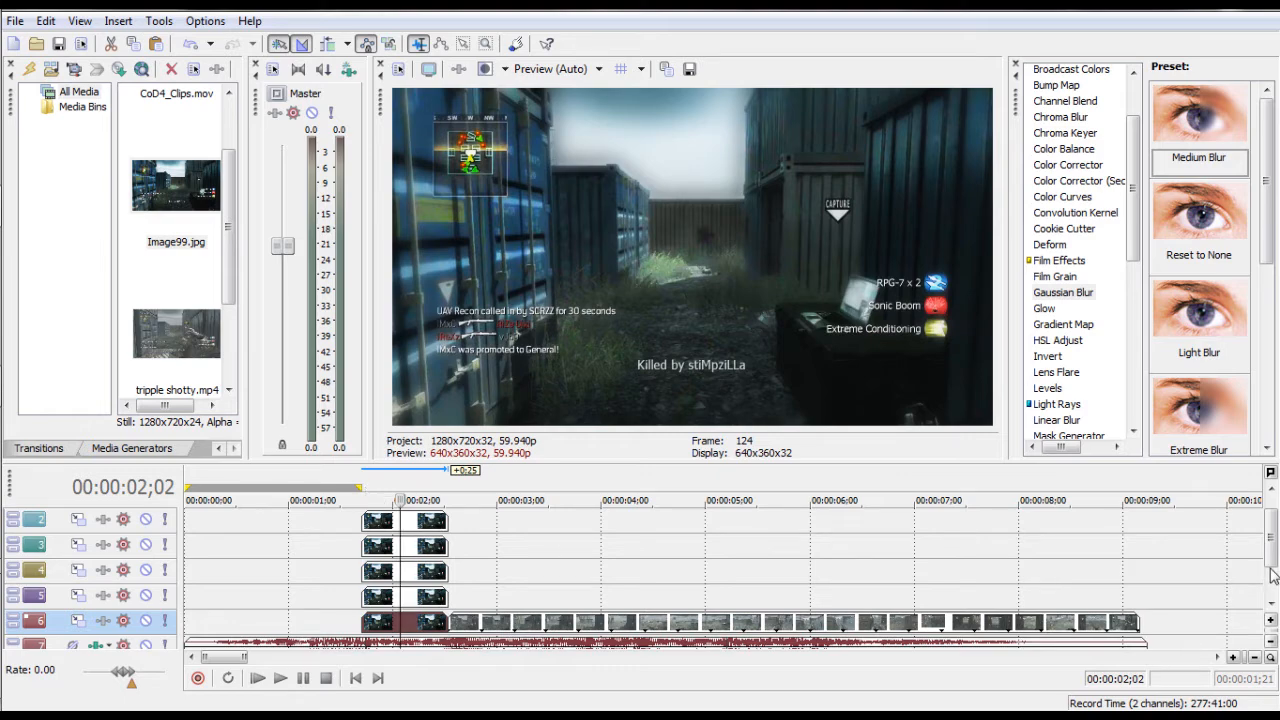
{"action": "left_click_drag", "start_coordinate": [1270, 572], "coordinate": [1271, 576]}
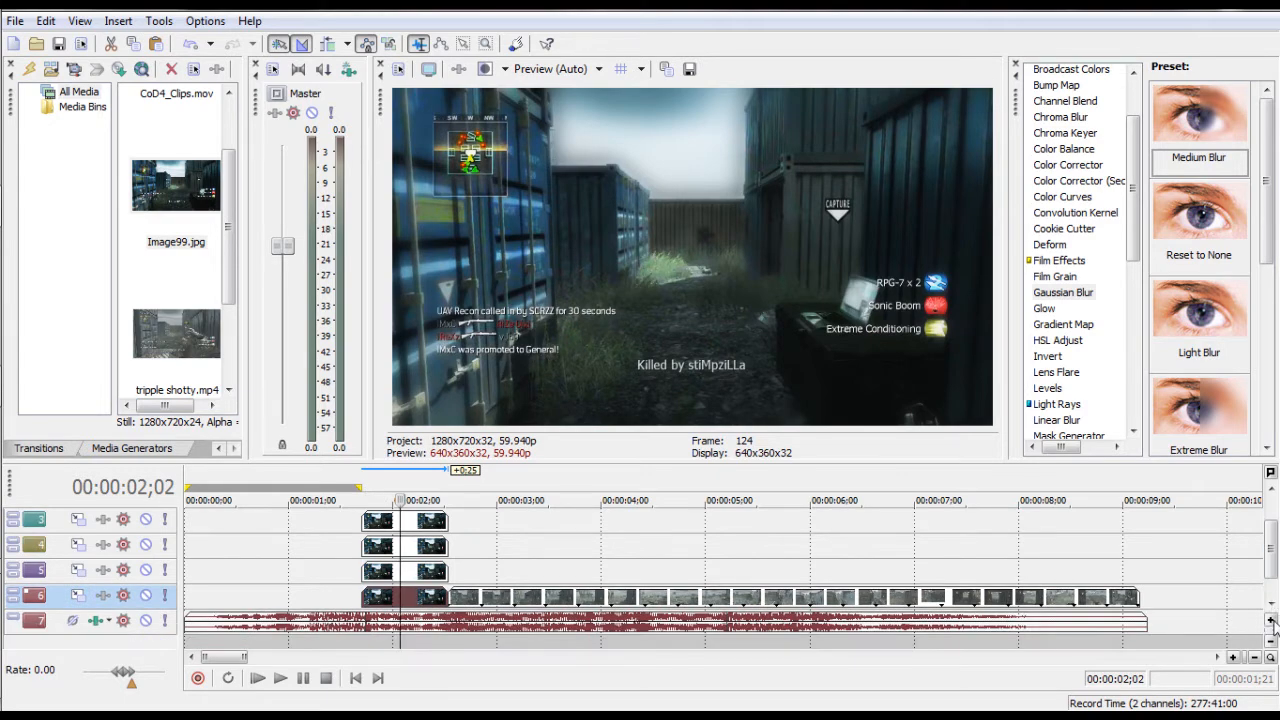
{"action": "left_click", "coordinate": [1271, 620]}
{"action": "left_click", "coordinate": [1272, 620]}
{"action": "left_click_drag", "start_coordinate": [1275, 538], "coordinate": [1274, 561]}
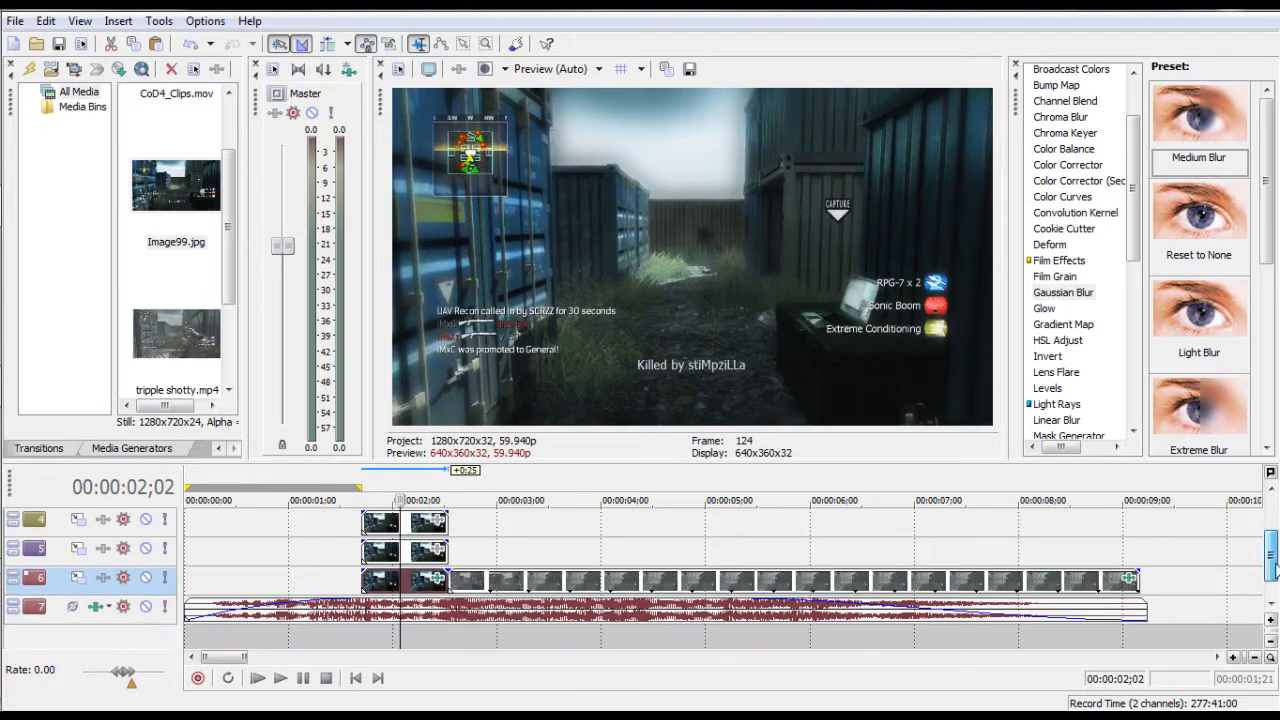
{"action": "left_click", "coordinate": [1234, 658]}
{"action": "left_click", "coordinate": [1234, 658]}
{"action": "left_click", "coordinate": [1234, 658]}
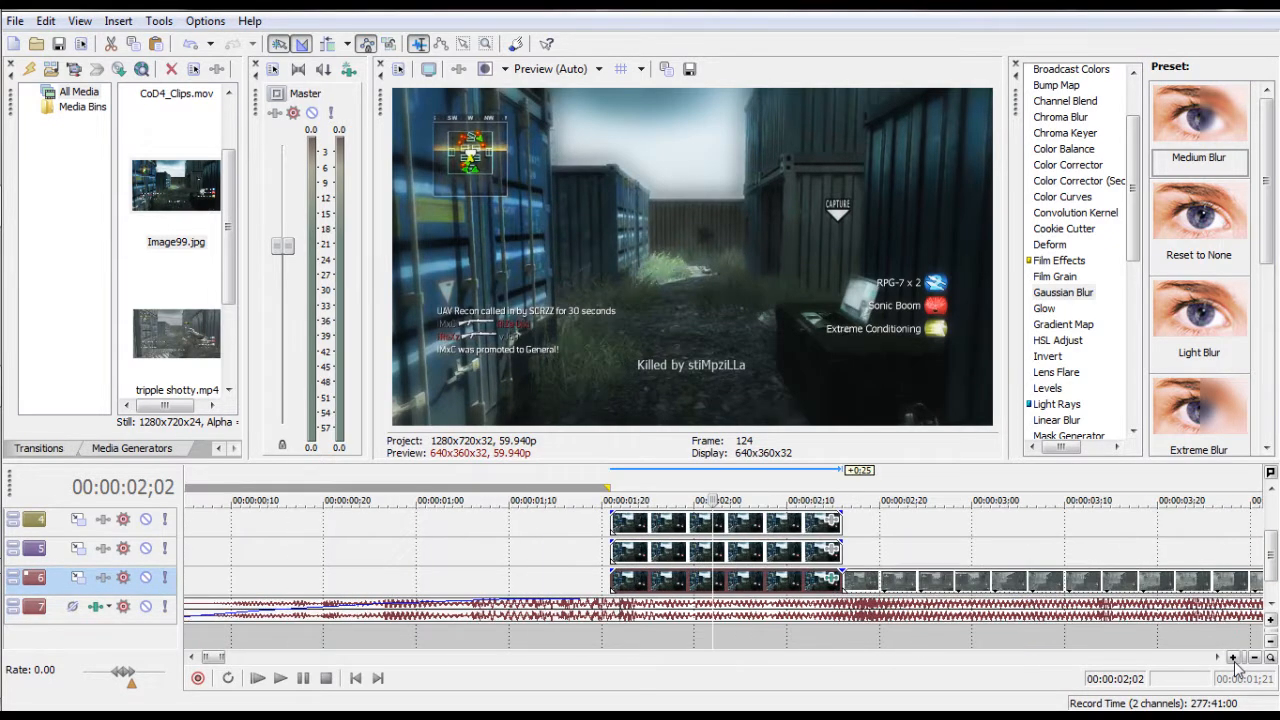
{"action": "left_click", "coordinate": [1271, 620]}
{"action": "left_click", "coordinate": [1271, 620]}
{"action": "left_click", "coordinate": [1271, 620]}
{"action": "left_click", "coordinate": [1271, 620]}
{"action": "left_click_drag", "start_coordinate": [1272, 560], "coordinate": [1273, 578]}
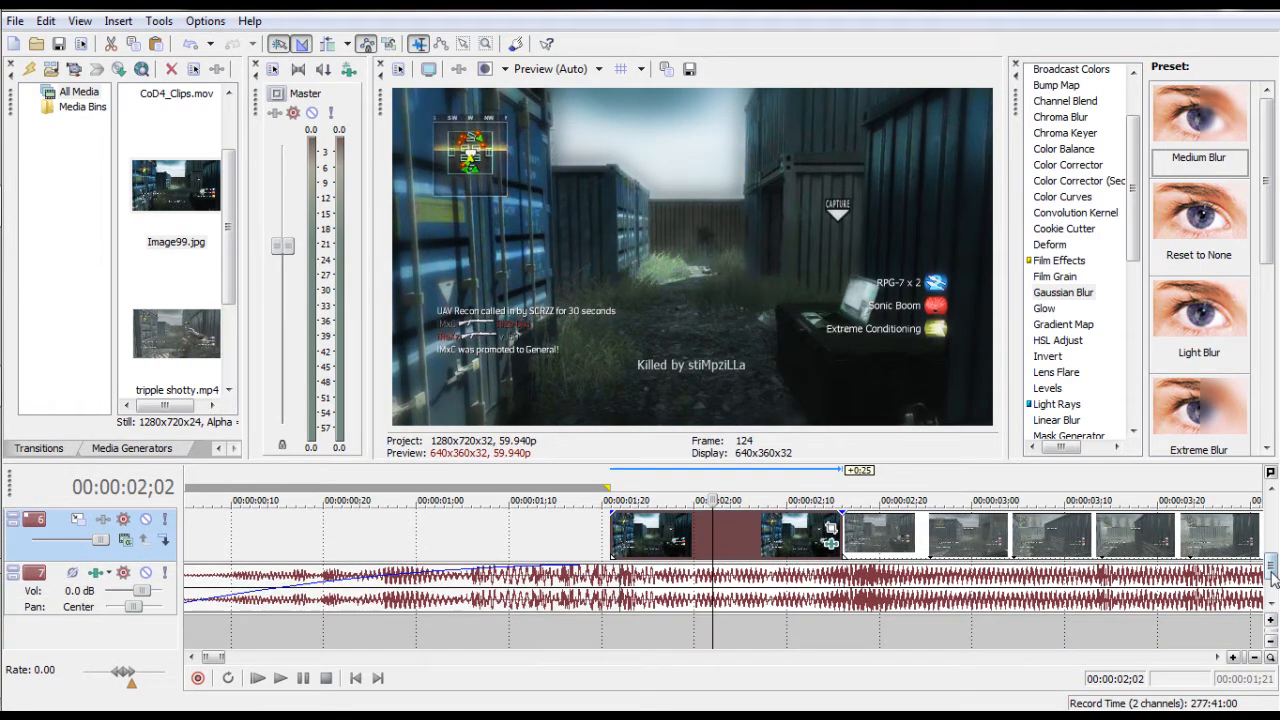
{"action": "left_click", "coordinate": [614, 487]}
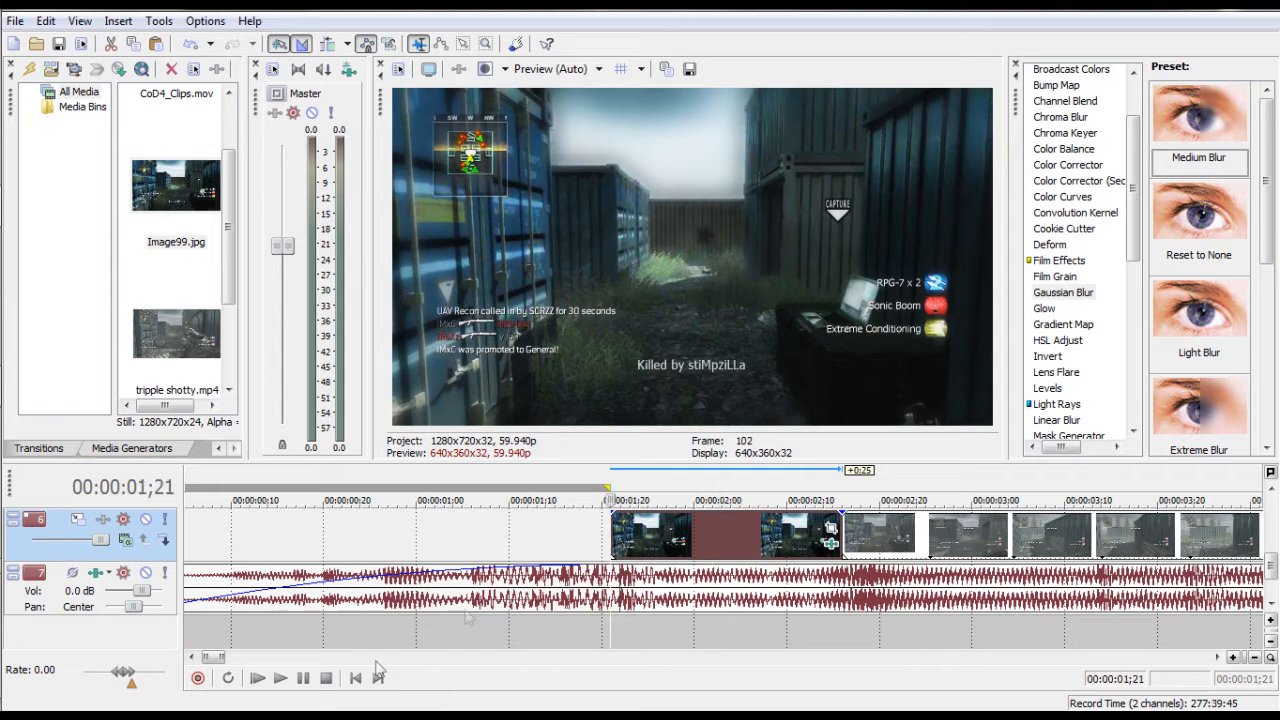
{"action": "left_click", "coordinate": [279, 680]}
{"action": "left_click", "coordinate": [302, 678]}
{"action": "left_click", "coordinate": [848, 487]}
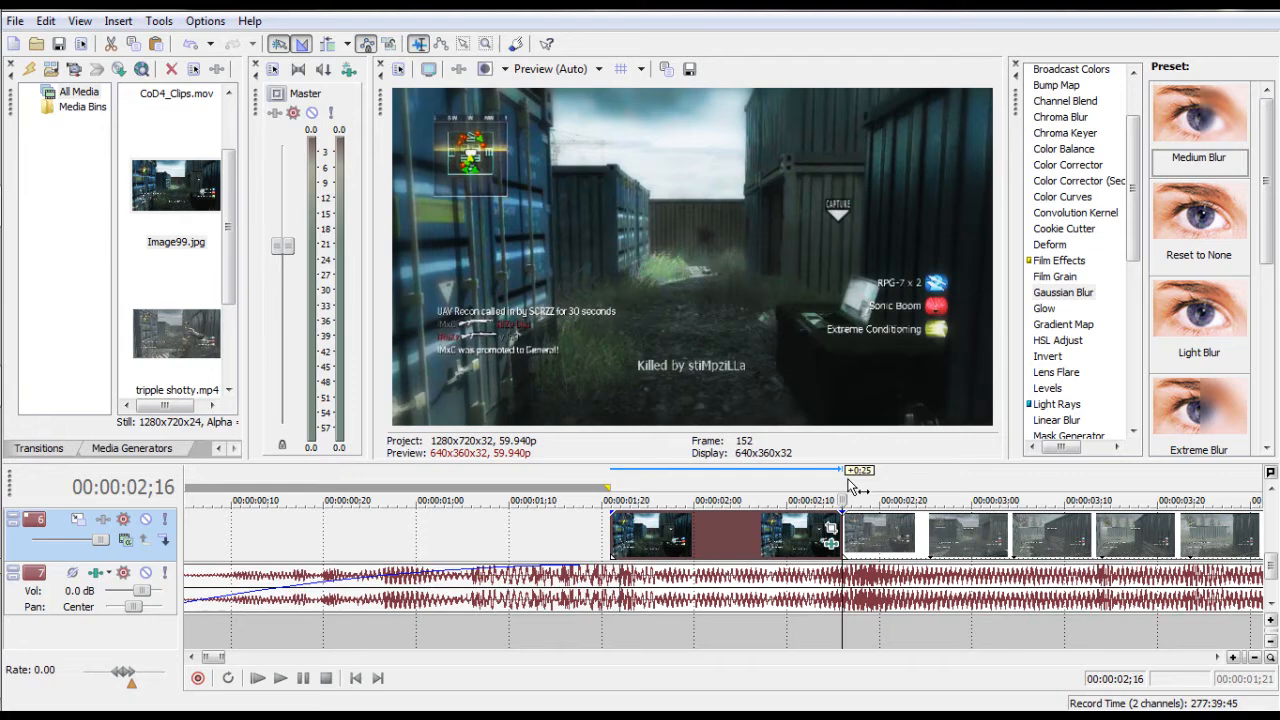
{"action": "left_click", "coordinate": [280, 679]}
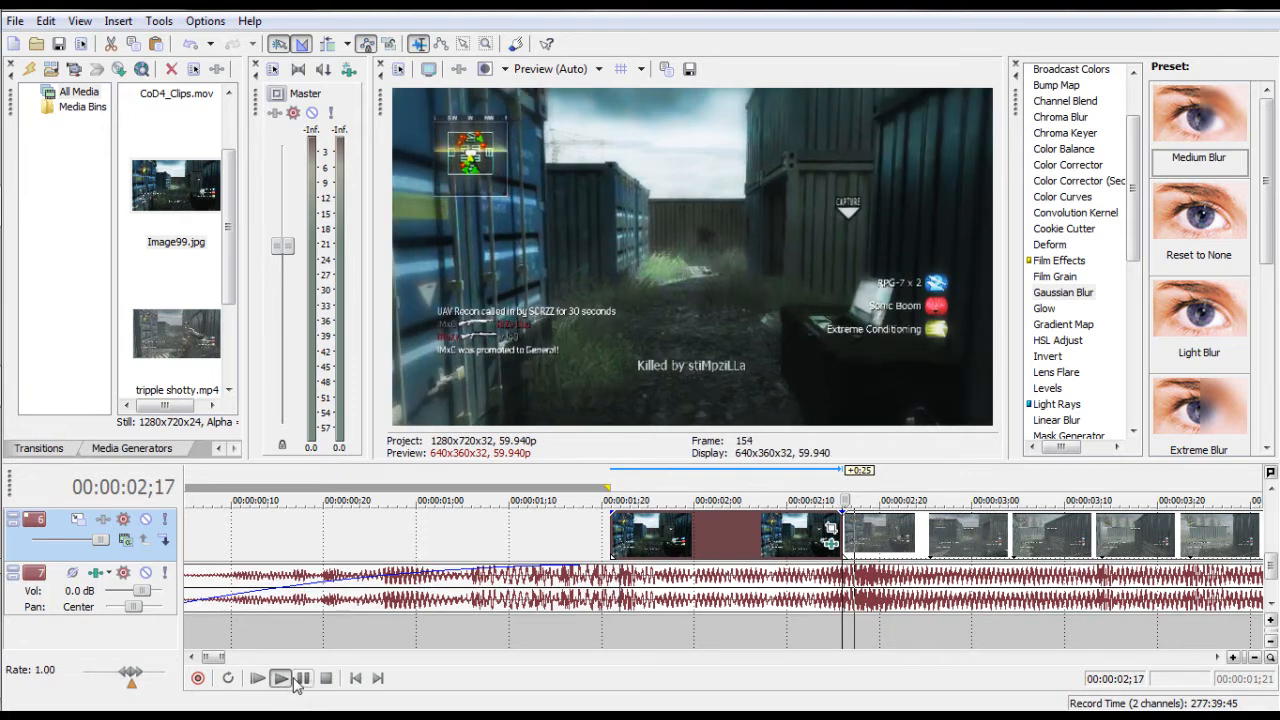
{"action": "left_click", "coordinate": [298, 680]}
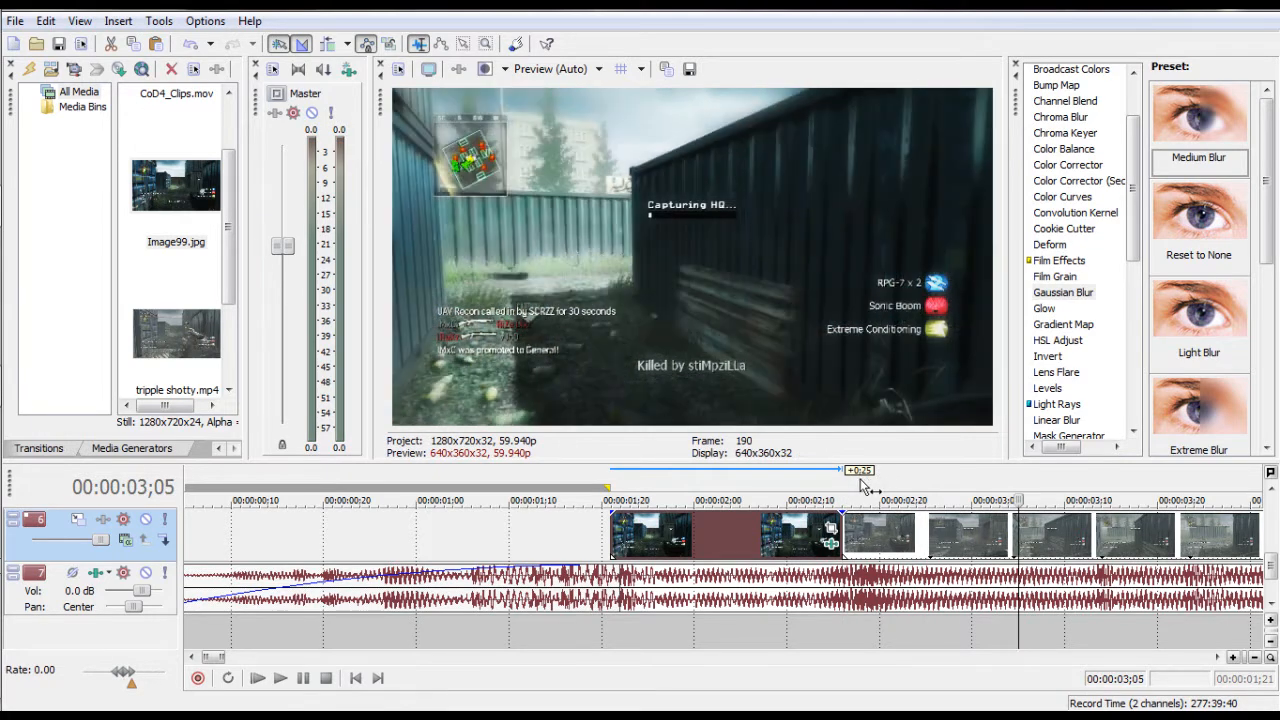
- Move the gameplay clip on track 6 so that it starts at 00:00:02;17
{"action": "left_click", "coordinate": [861, 483]}
{"action": "left_click_drag", "start_coordinate": [1269, 563], "coordinate": [1269, 565]}
{"action": "key", "text": "Left"}
{"action": "key", "text": "Left"}
{"action": "key", "text": "Left"}
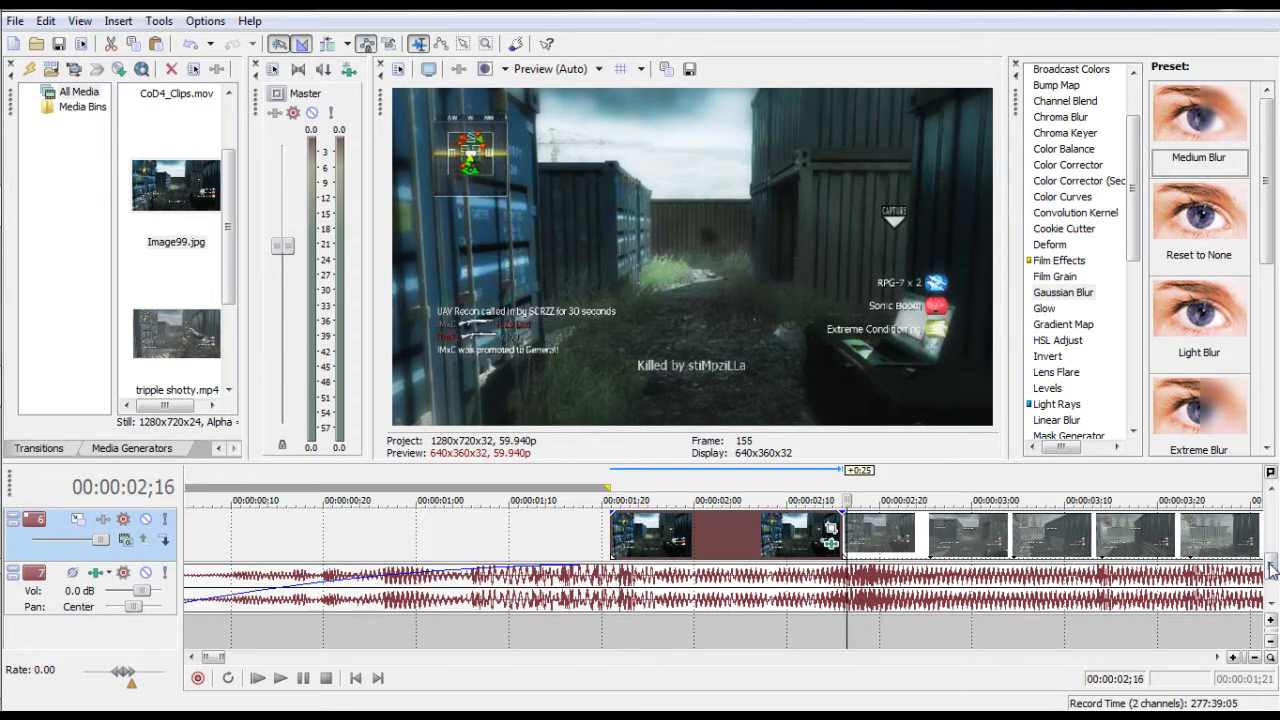
{"action": "key", "text": "Right"}
{"action": "mouse_move", "coordinate": [905, 538]}
{"action": "left_mouse_down"}
{"action": "mouse_move", "coordinate": [924, 538]}
{"action": "mouse_move", "coordinate": [915, 543]}
{"action": "left_mouse_up"}
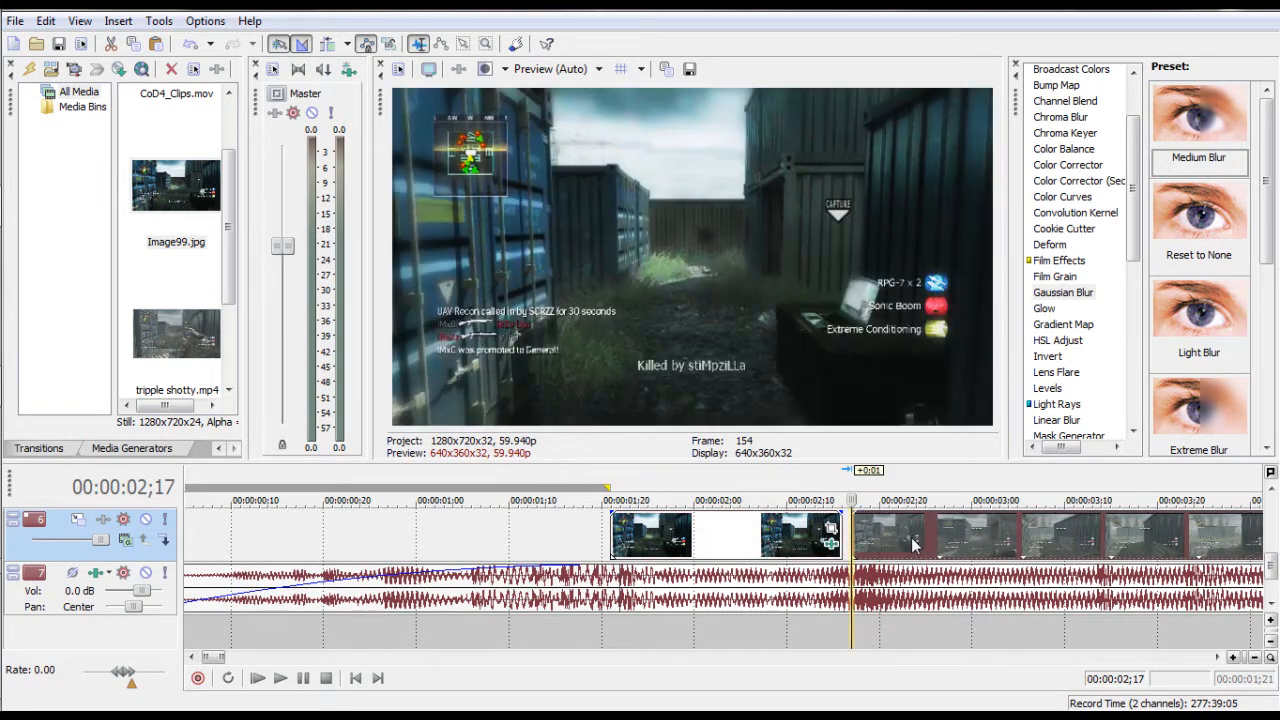
- Extend the ends of the still images on tracks 1 to 6 to 00:00:02;17
{"action": "left_click_drag", "start_coordinate": [840, 531], "coordinate": [847, 529]}
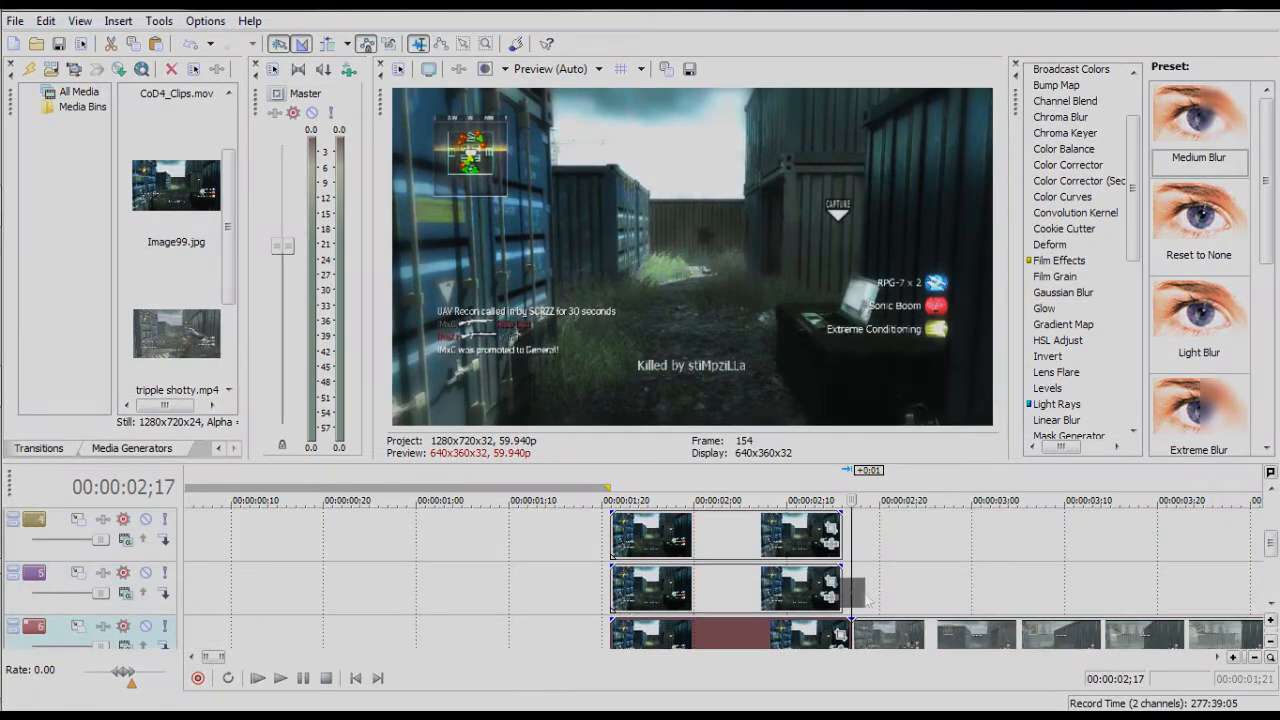
{"action": "left_click_drag", "start_coordinate": [842, 627], "coordinate": [851, 627]}
{"action": "left_click", "coordinate": [841, 580]}
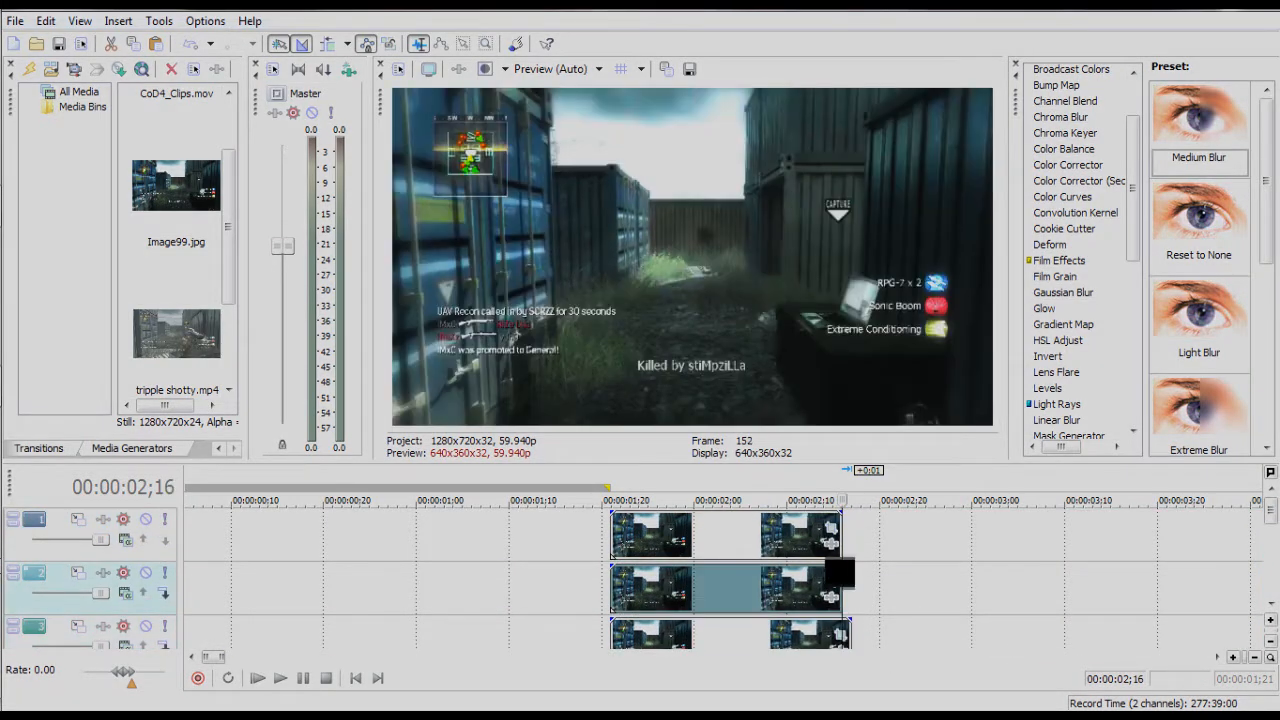
{"action": "left_click", "coordinate": [860, 496]}
{"action": "left_click", "coordinate": [840, 570]}
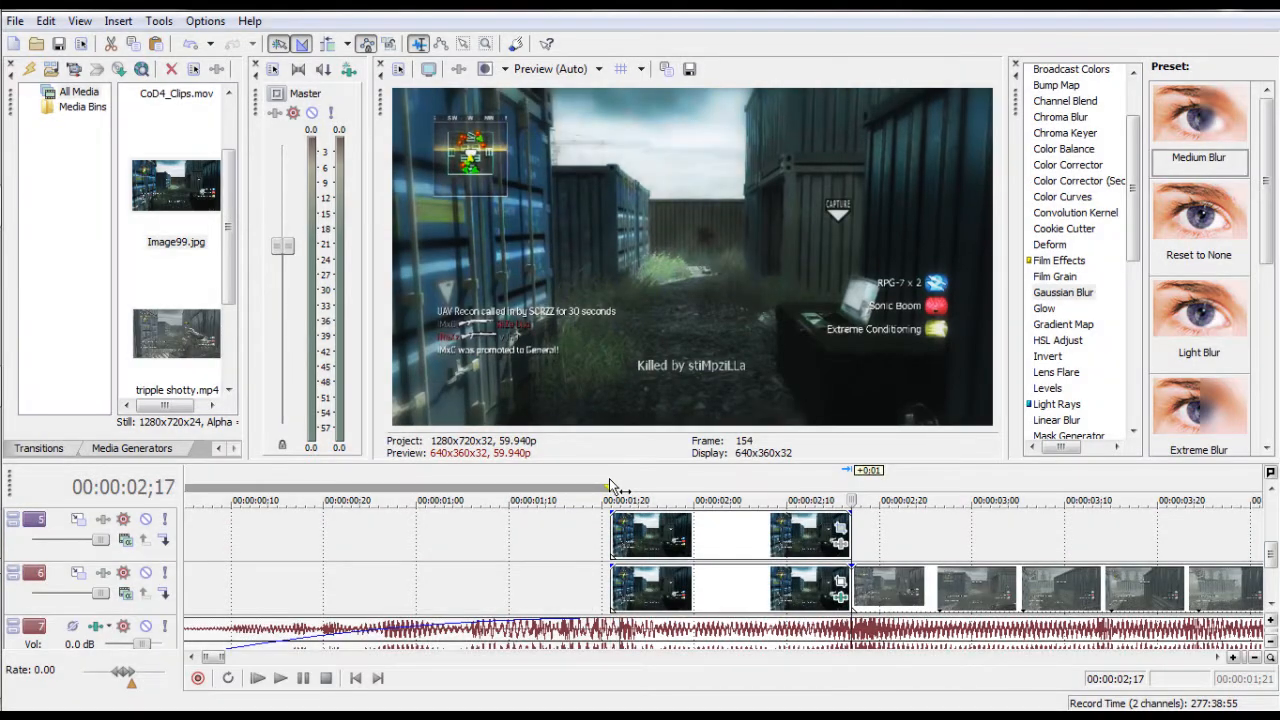
- Split the audio on track 7 at 00:00:01;21, at each following beat, and at 00:00:02;17
{"action": "left_click", "coordinate": [610, 479]}
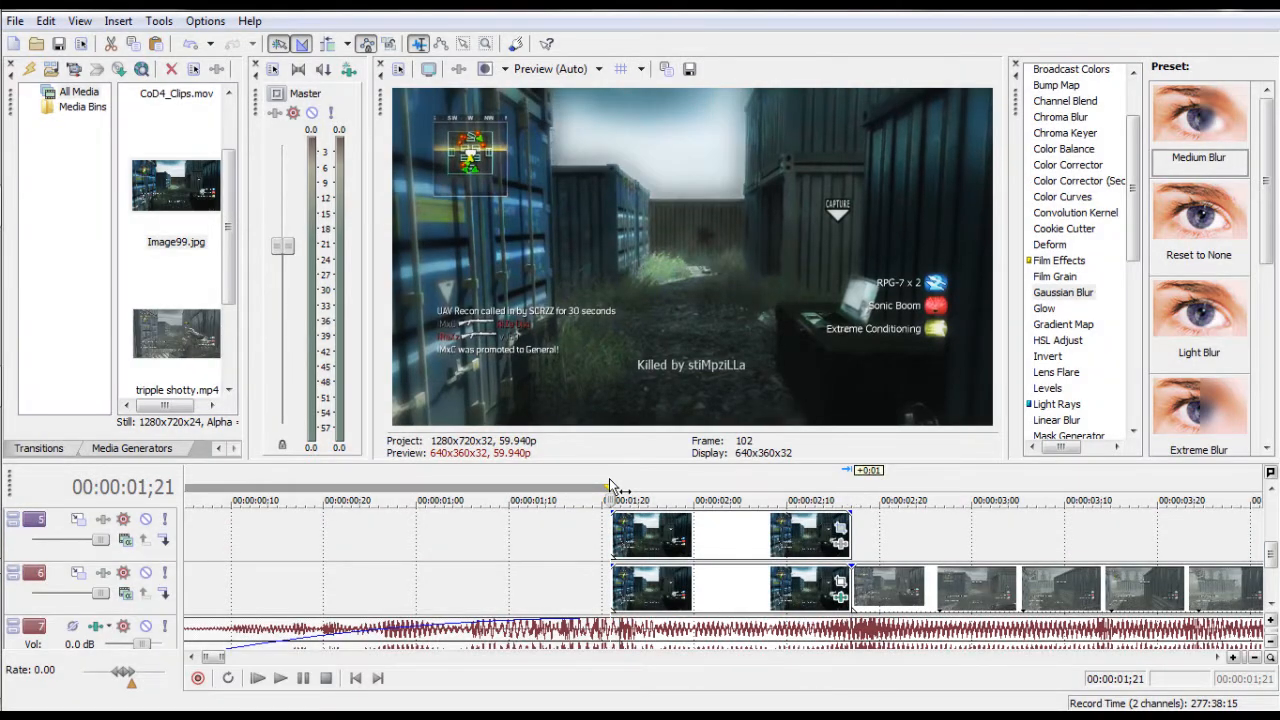
{"action": "left_click", "coordinate": [612, 643]}
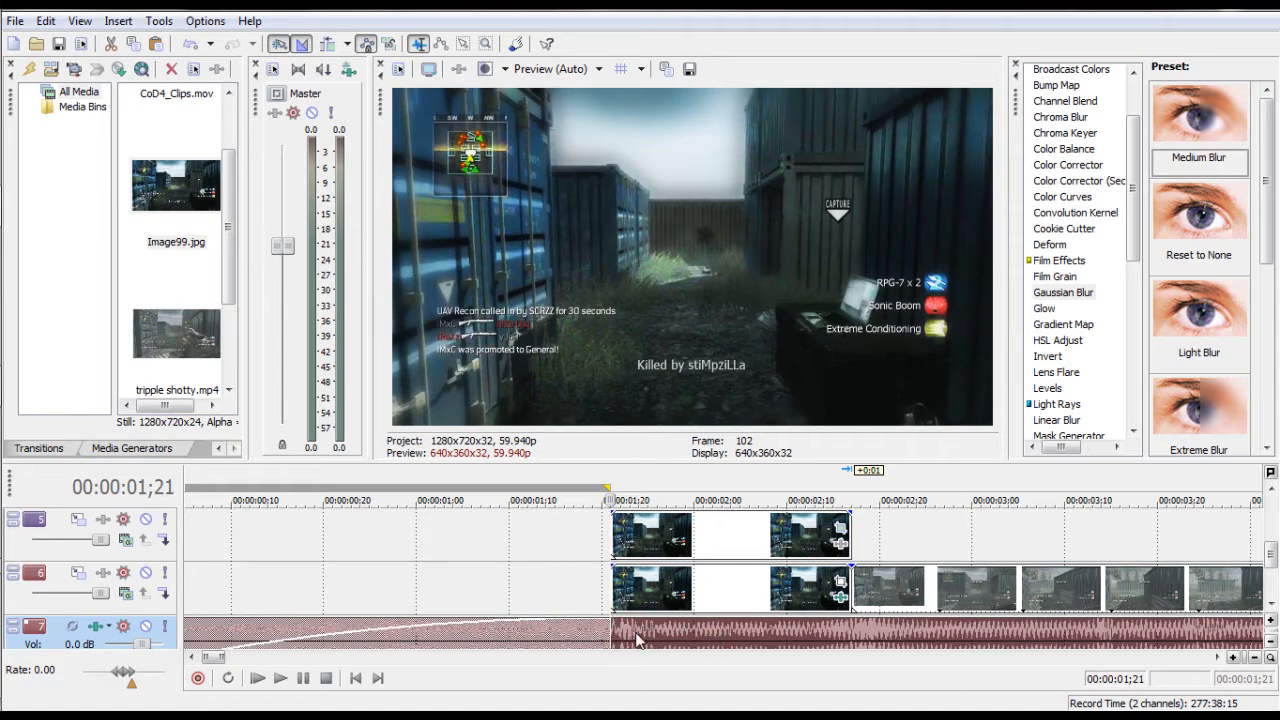
{"action": "key", "text": "s"}
{"action": "key", "text": "space"}
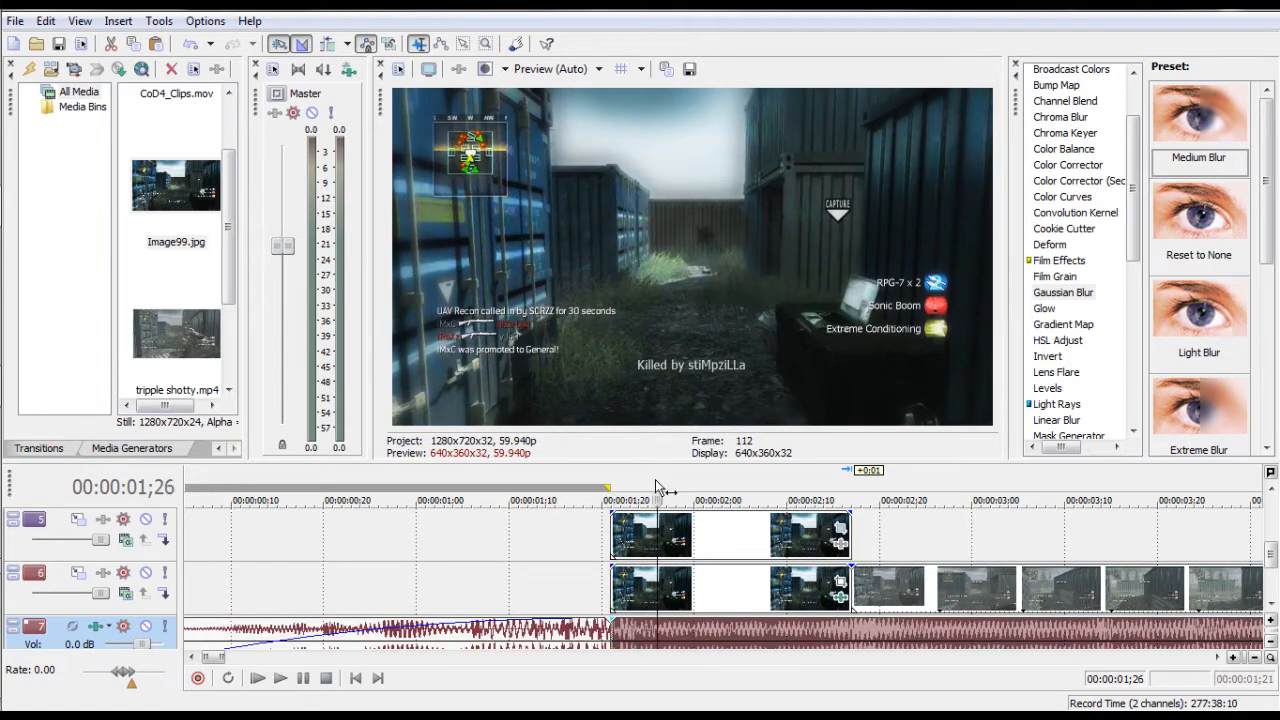
{"action": "key", "text": "space"}
{"action": "left_click", "coordinate": [613, 485]}
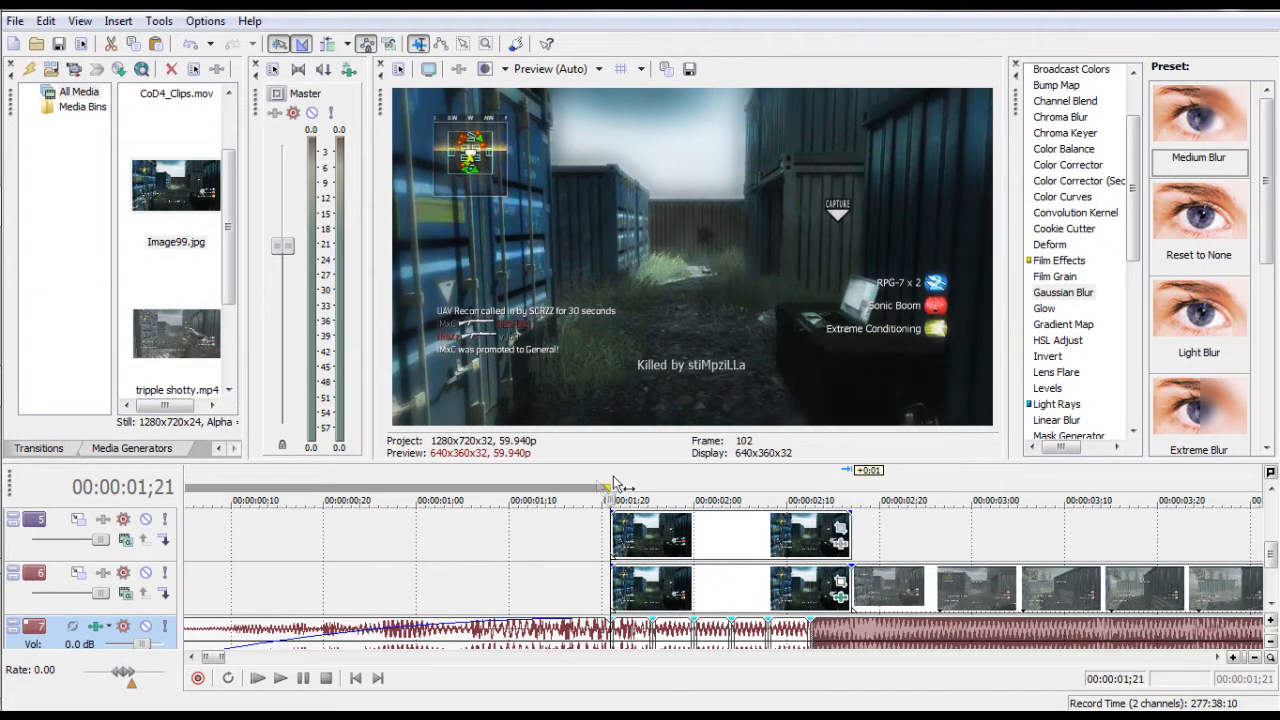
{"action": "left_click", "coordinate": [280, 678]}
{"action": "left_click", "coordinate": [305, 678]}
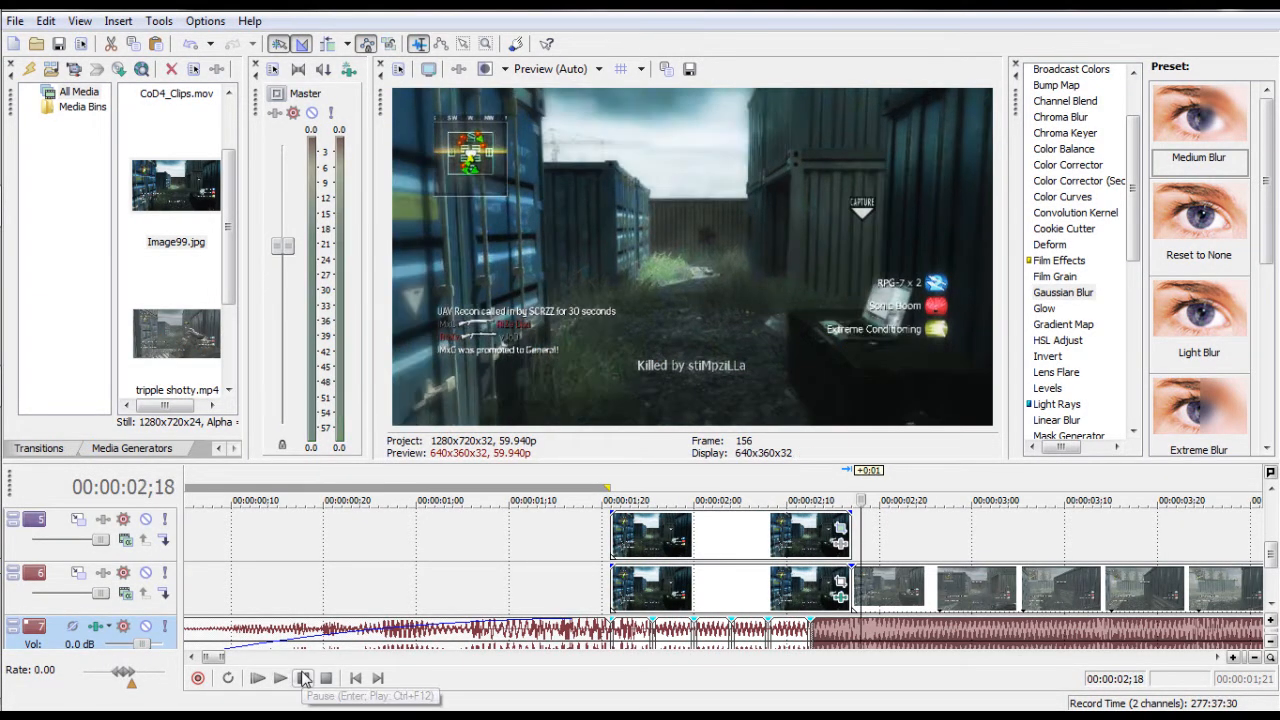
{"action": "left_click", "coordinate": [850, 484]}
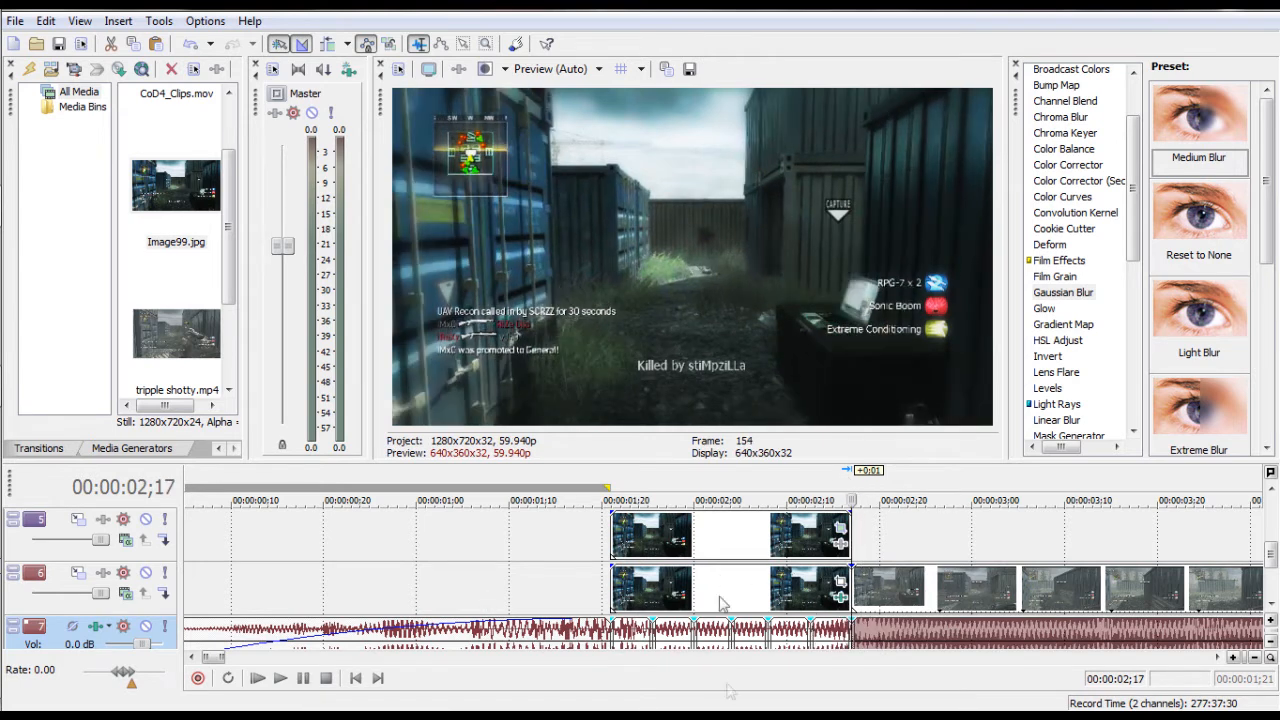
- Review the split audio segments against the layered still images on the tracks above
{"action": "left_click", "coordinate": [640, 634]}
{"action": "left_click", "coordinate": [676, 627]}
{"action": "left_click", "coordinate": [722, 632]}
{"action": "left_click", "coordinate": [750, 634]}
{"action": "left_click", "coordinate": [786, 634]}
{"action": "left_click", "coordinate": [832, 634]}
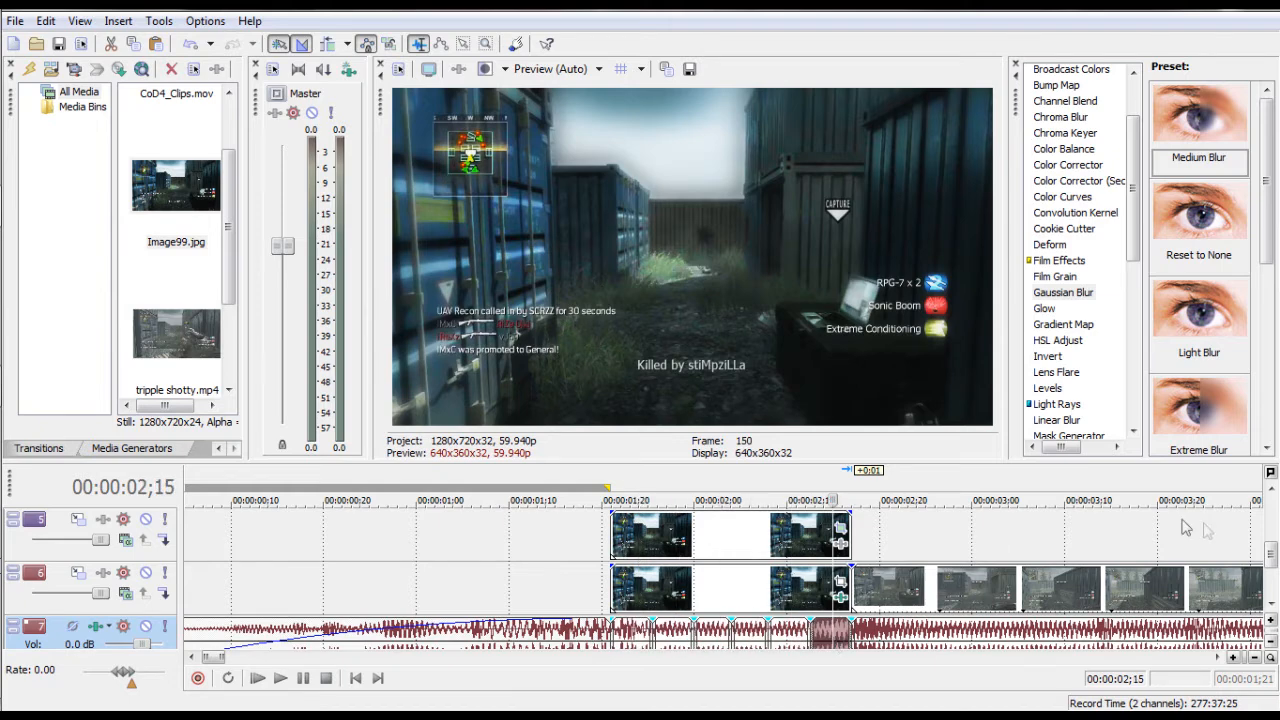
{"action": "mouse_move", "coordinate": [1274, 556]}
{"action": "left_mouse_down"}
{"action": "mouse_move", "coordinate": [1274, 524]}
{"action": "mouse_move", "coordinate": [1275, 574]}
{"action": "mouse_move", "coordinate": [1275, 556]}
{"action": "left_mouse_up"}
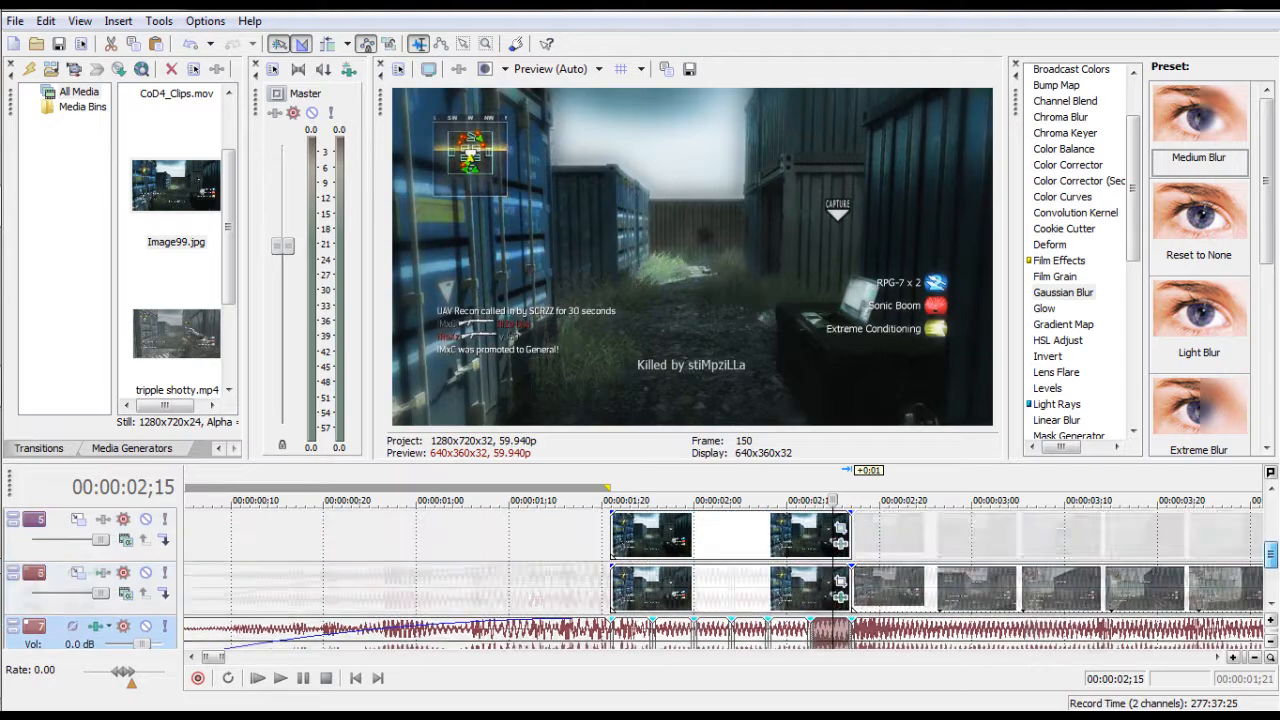
{"action": "left_click", "coordinate": [702, 540]}
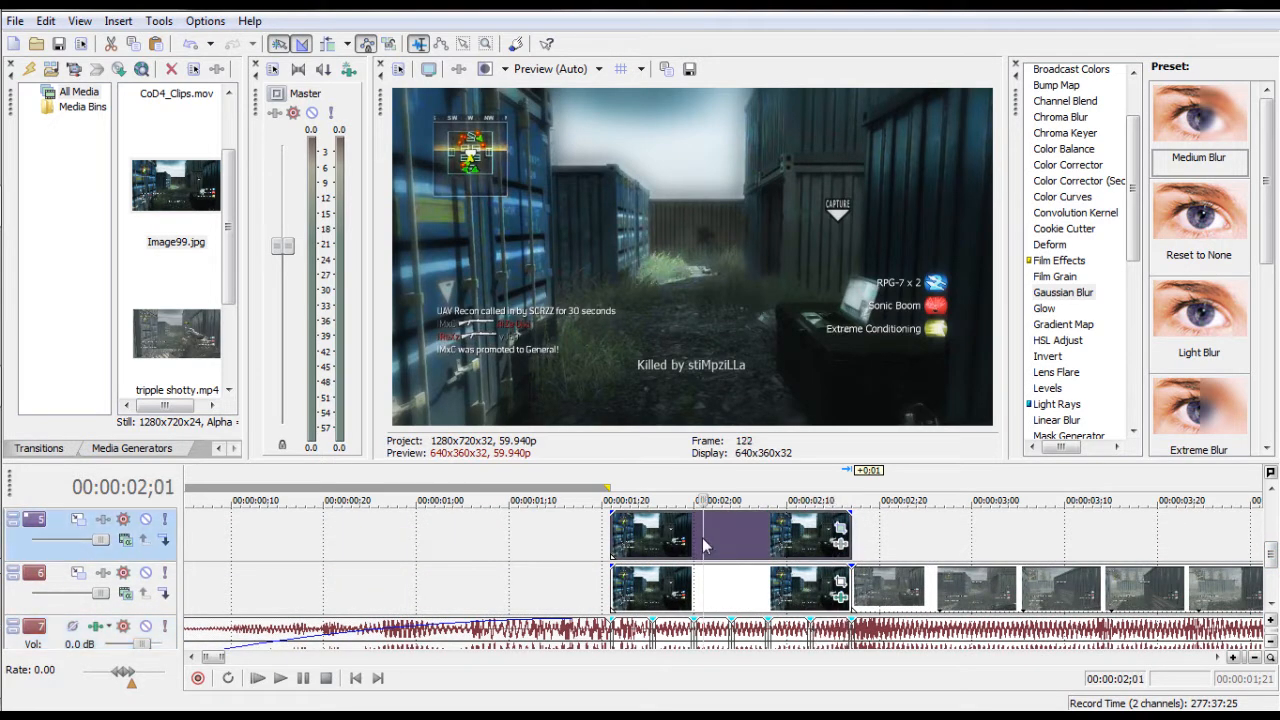
{"action": "left_click", "coordinate": [610, 484]}
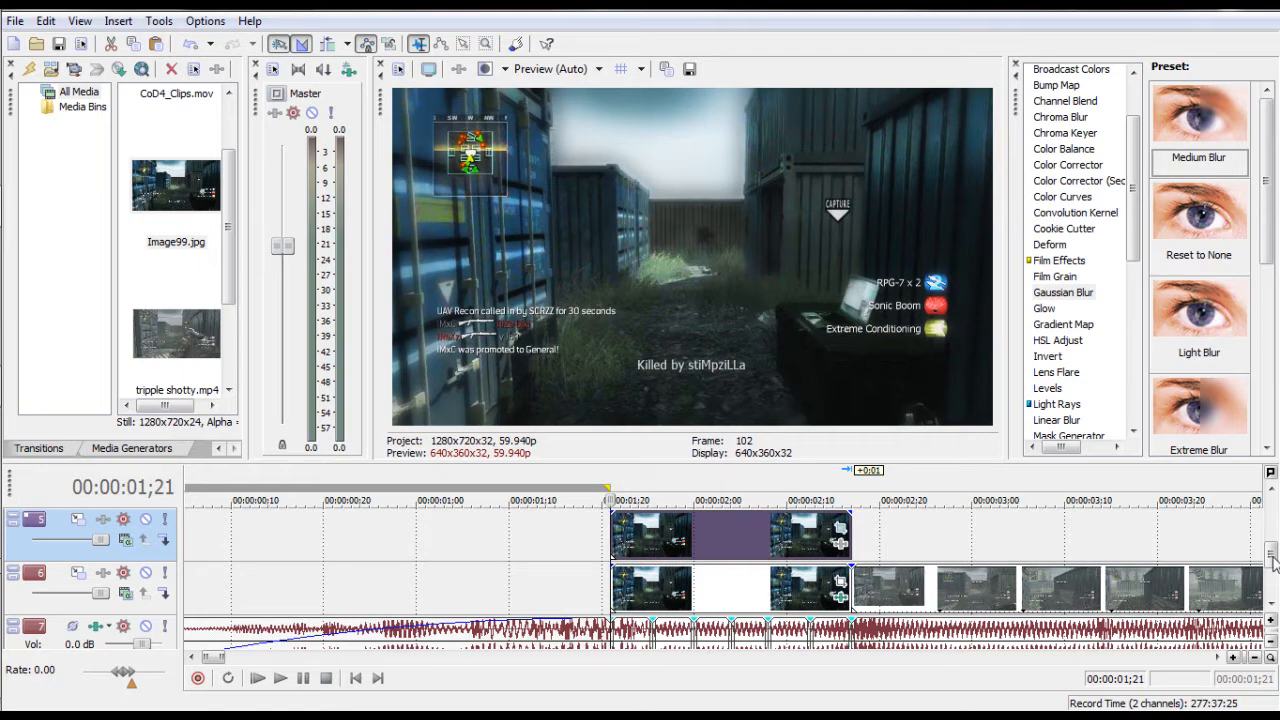
{"action": "left_click_drag", "start_coordinate": [1273, 563], "coordinate": [1271, 515]}
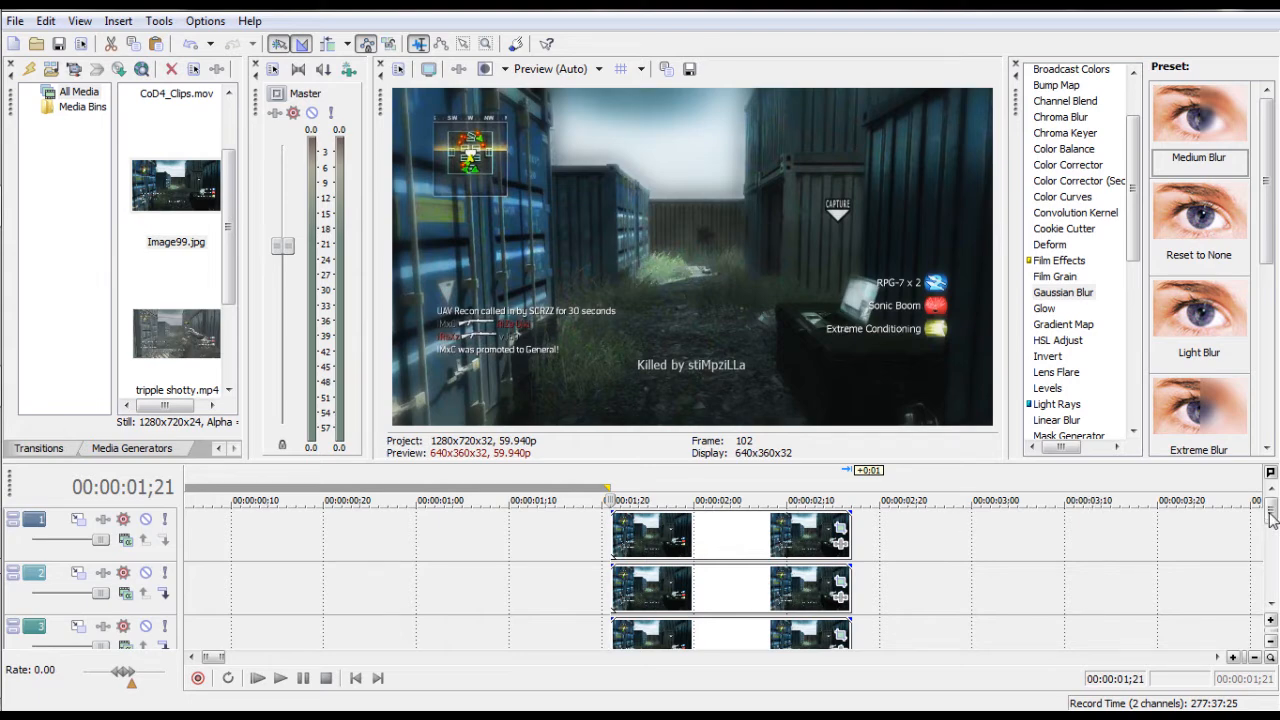
{"action": "left_click_drag", "start_coordinate": [1272, 527], "coordinate": [1272, 565]}
- Set the loop region from 00:00:01;21 to 00:00:01;25 and trim the start of the track 2 still image to 00:00:01;25
{"action": "left_click", "coordinate": [651, 491]}
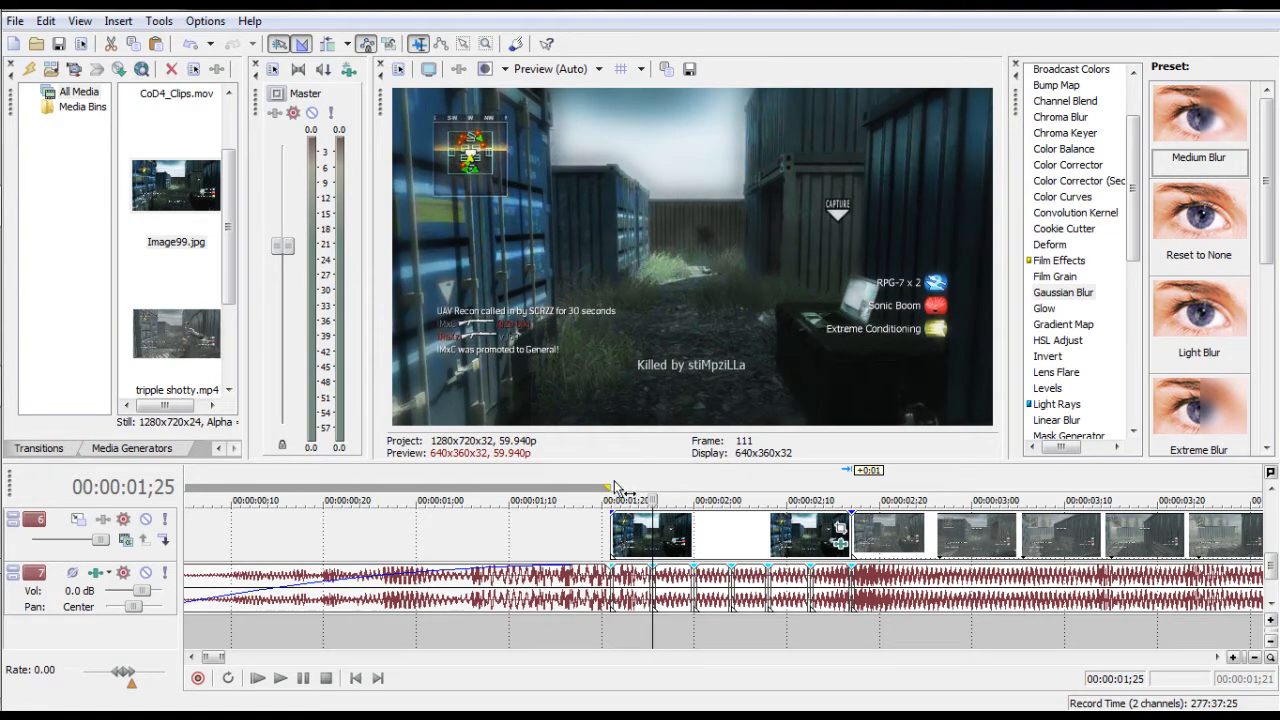
{"action": "left_click_drag", "start_coordinate": [611, 488], "coordinate": [637, 484]}
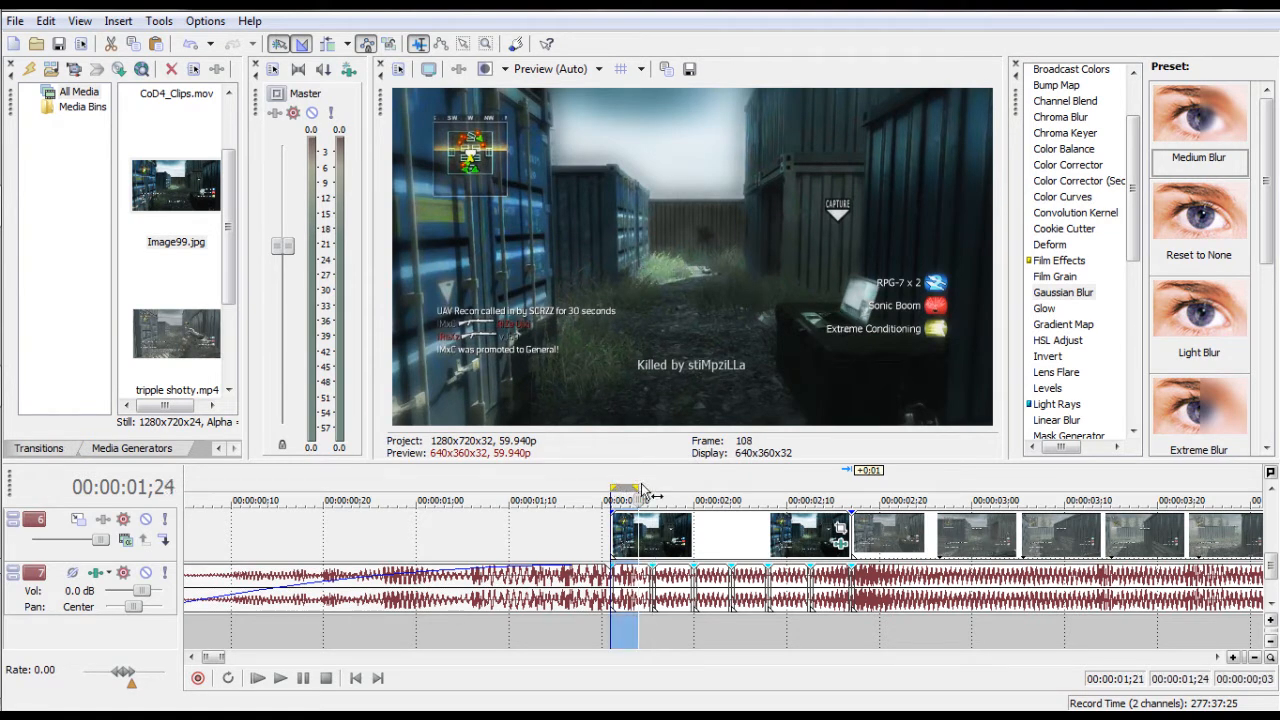
{"action": "left_click_drag", "start_coordinate": [637, 487], "coordinate": [652, 486]}
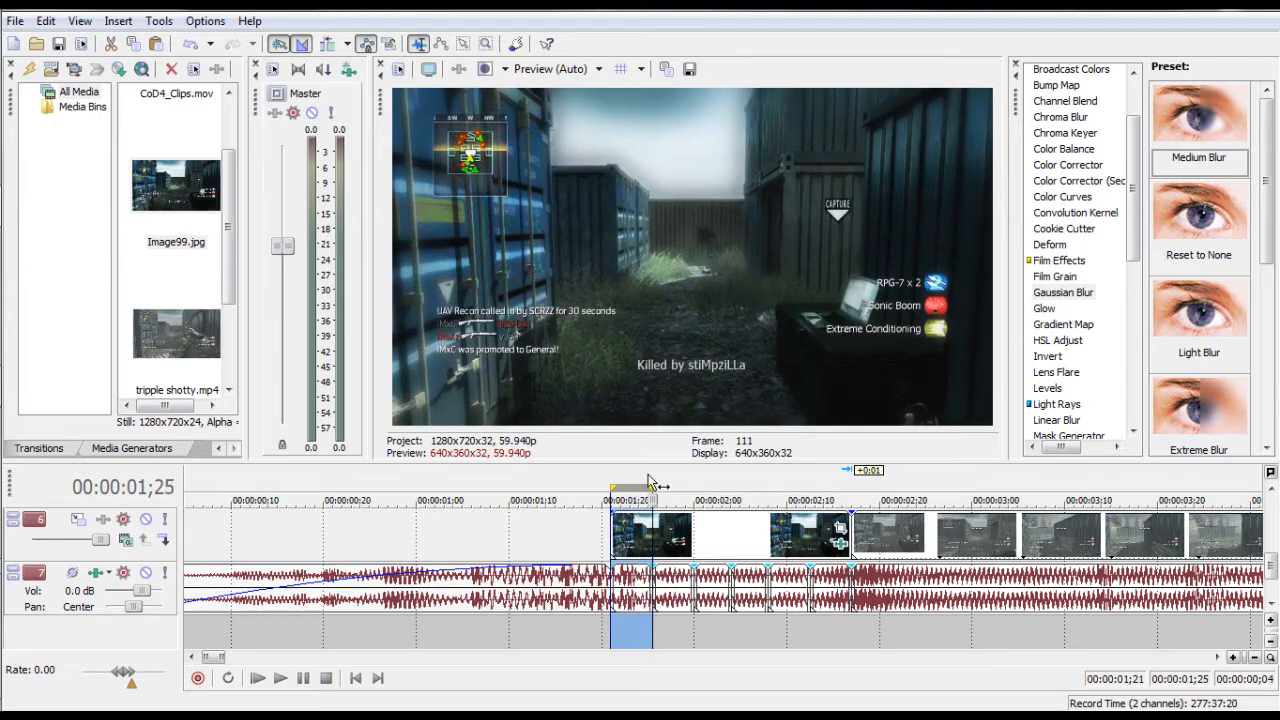
{"action": "left_click_drag", "start_coordinate": [1272, 568], "coordinate": [1270, 505]}
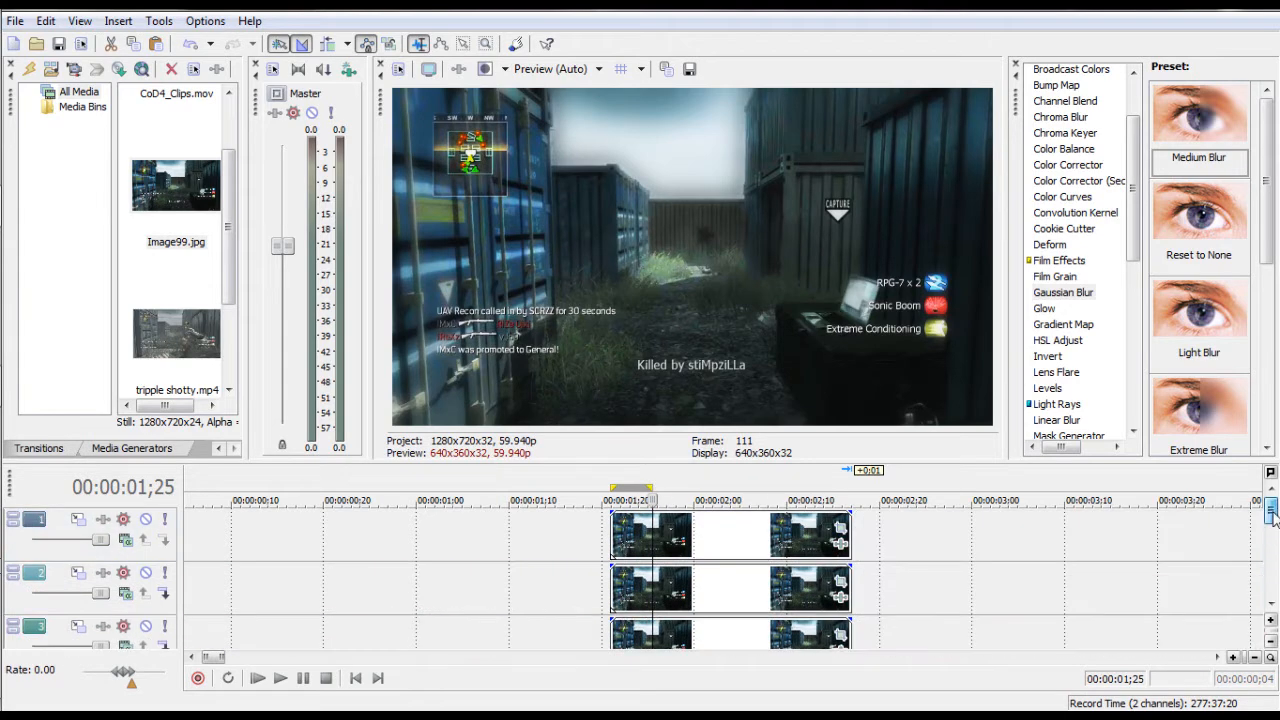
{"action": "left_click_drag", "start_coordinate": [612, 595], "coordinate": [652, 594]}
- Trim the start of the track 3 still image to the next audio split at 00:00:02;00
{"action": "left_click_drag", "start_coordinate": [1273, 517], "coordinate": [1273, 572]}
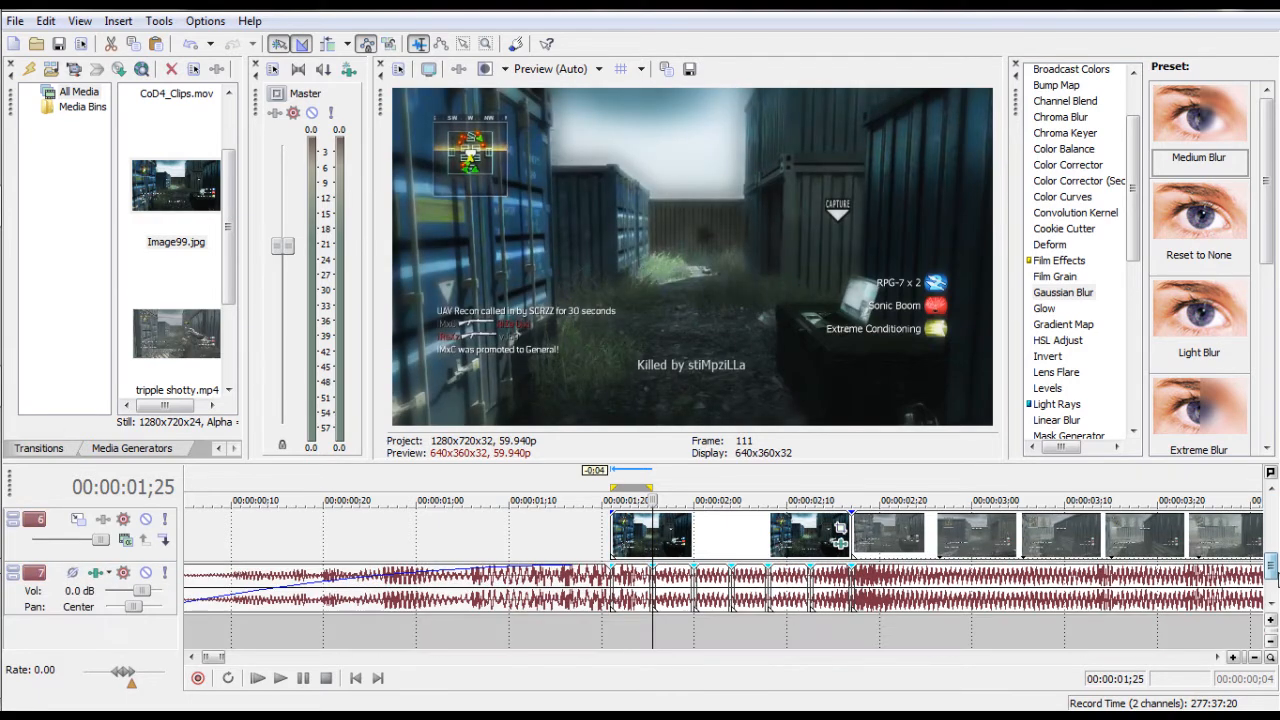
{"action": "left_click", "coordinate": [694, 500]}
{"action": "left_click_drag", "start_coordinate": [1275, 565], "coordinate": [1272, 518]}
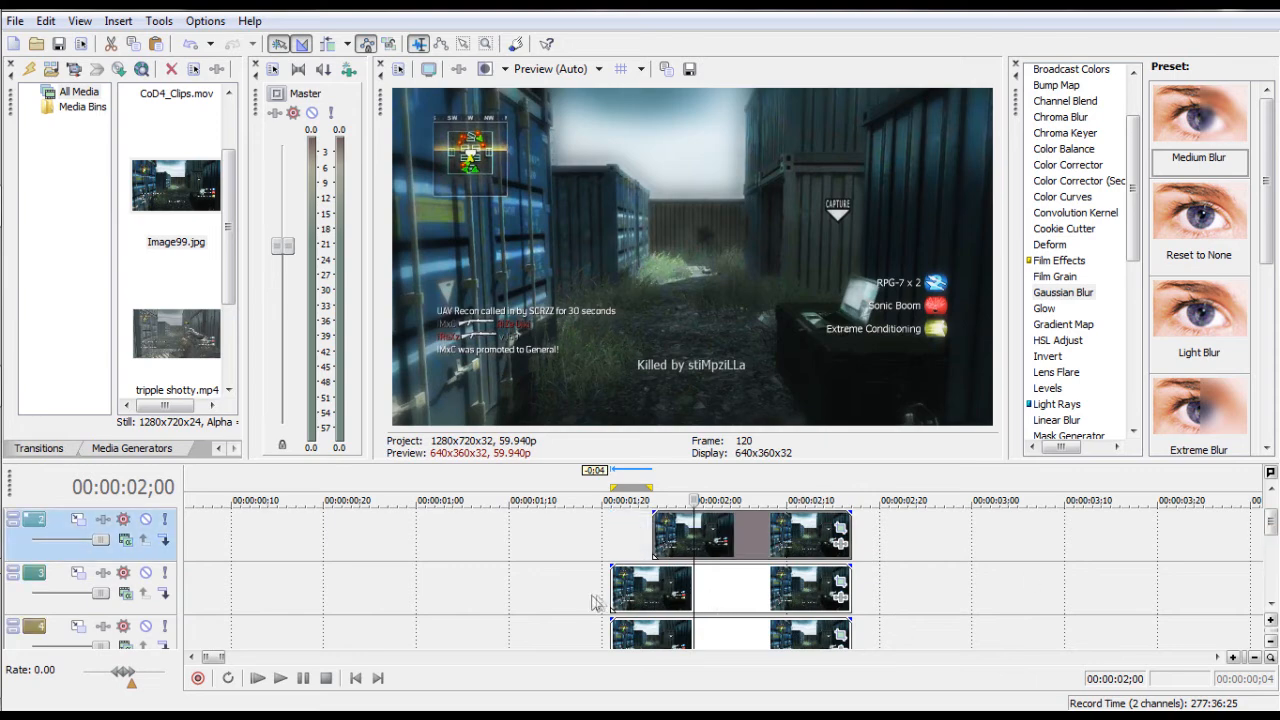
{"action": "left_click_drag", "start_coordinate": [612, 600], "coordinate": [692, 594]}
- Reduce the track heights and trim the start of the track 4 still image to the audio split at 00:00:02;04
{"action": "left_click", "coordinate": [1271, 642]}
{"action": "left_click", "coordinate": [1271, 642]}
{"action": "left_click", "coordinate": [1271, 642]}
{"action": "left_click", "coordinate": [1271, 642]}
{"action": "left_click", "coordinate": [1271, 642]}
{"action": "left_click", "coordinate": [729, 494]}
{"action": "left_click_drag", "start_coordinate": [612, 564], "coordinate": [729, 561]}
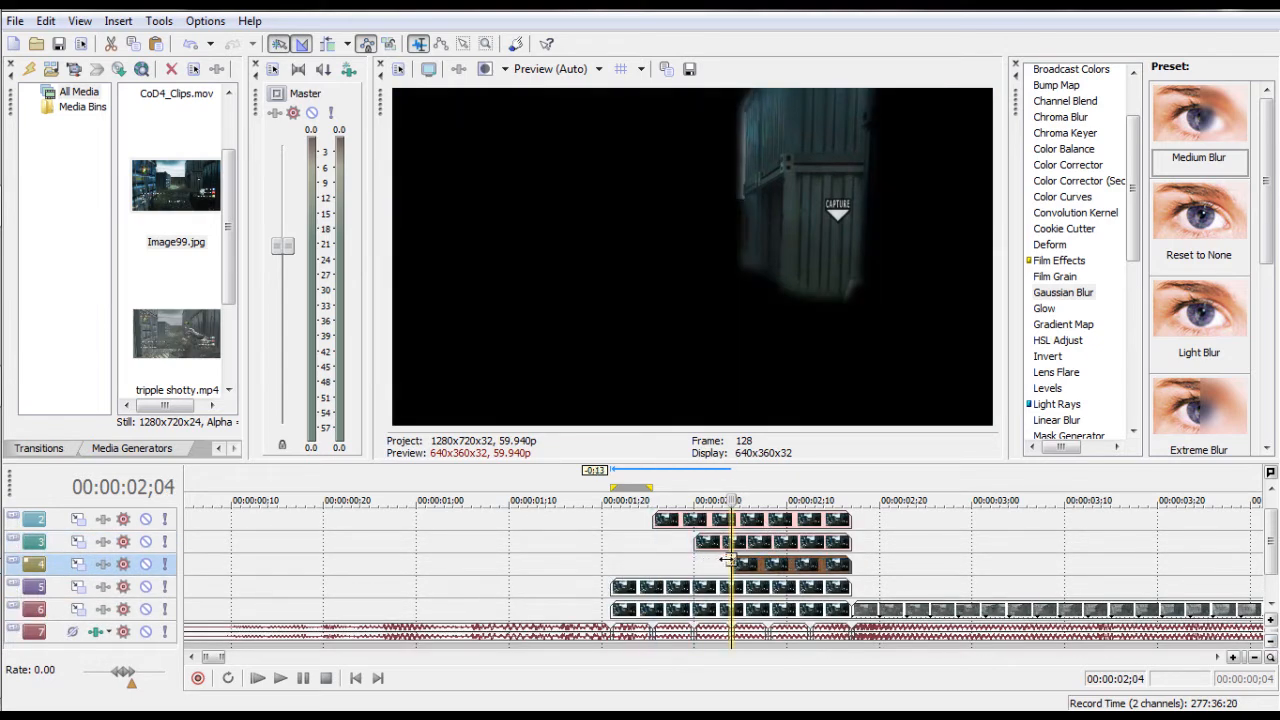
- Trim the start of the track 5 still image to 00:00:02;08 and place the playhead at 00:00:02;11
{"action": "left_click", "coordinate": [769, 498]}
{"action": "left_click_drag", "start_coordinate": [612, 586], "coordinate": [769, 584]}
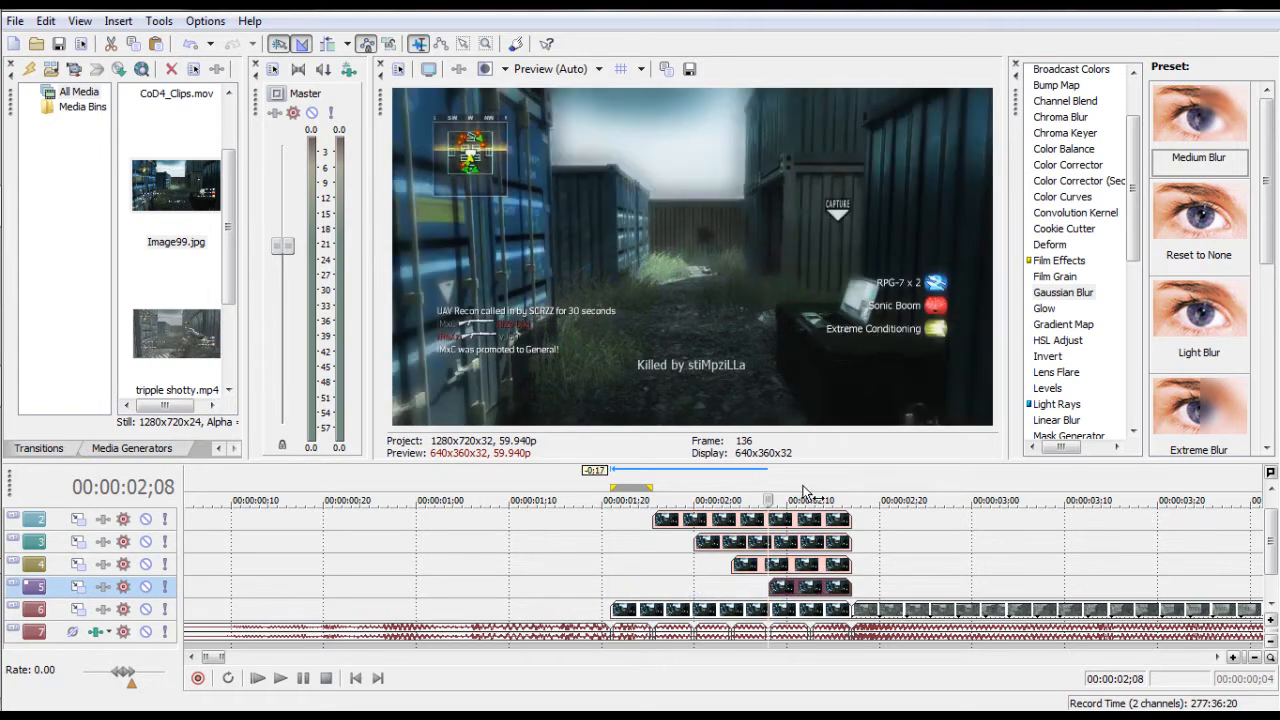
{"action": "left_click", "coordinate": [805, 490]}
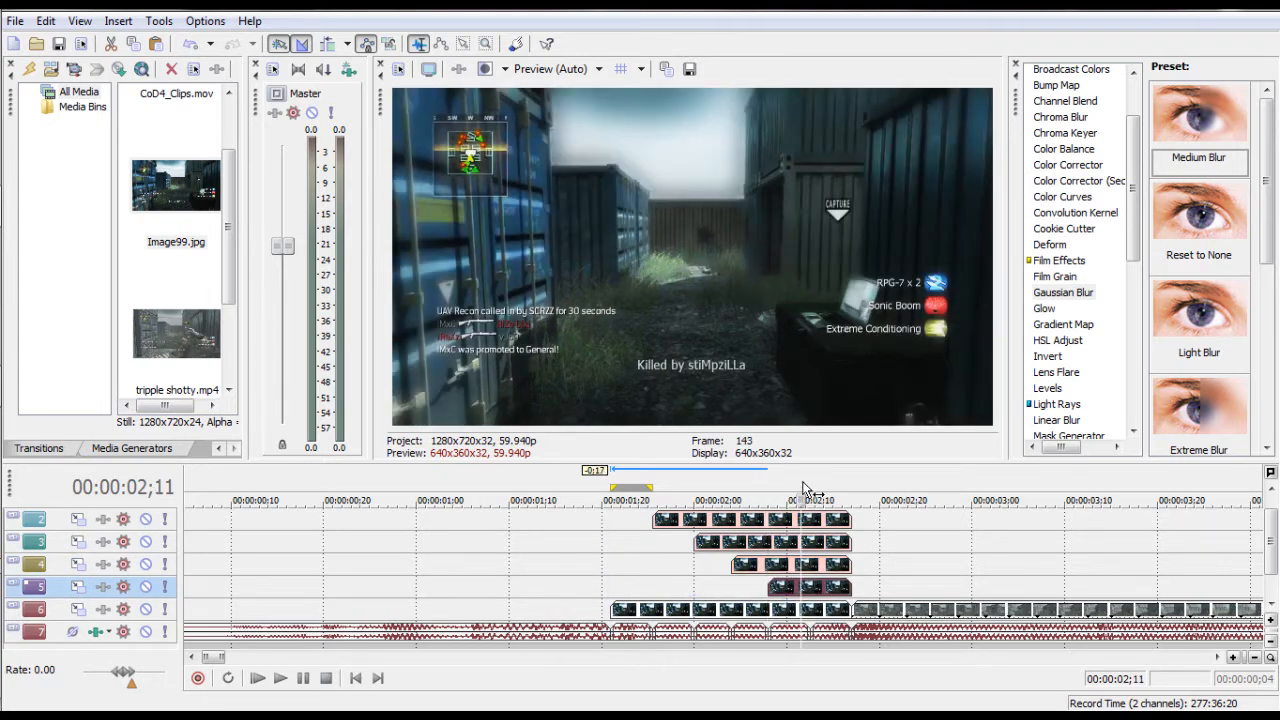
- Trim the start of the track 6 still image to the audio split at 00:00:02;12
{"action": "left_click_drag", "start_coordinate": [612, 610], "coordinate": [812, 610]}
{"action": "left_click", "coordinate": [811, 490]}
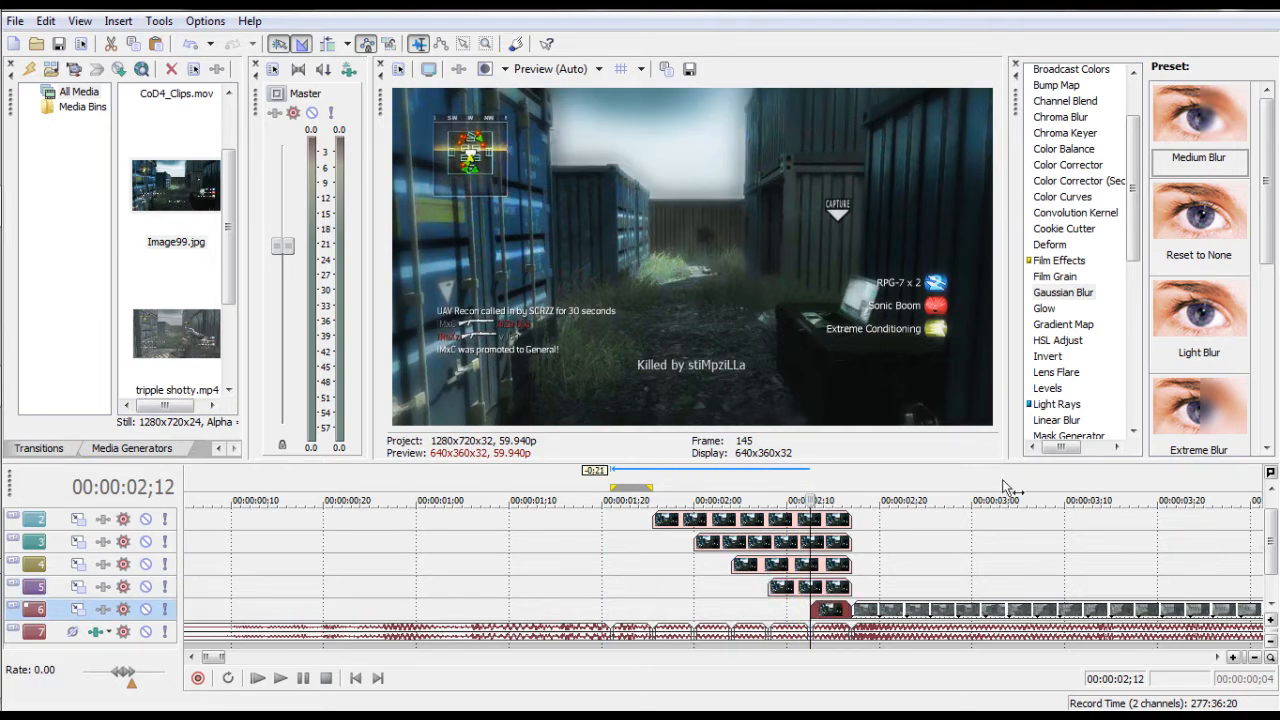
{"action": "left_click_drag", "start_coordinate": [1274, 536], "coordinate": [1275, 518]}
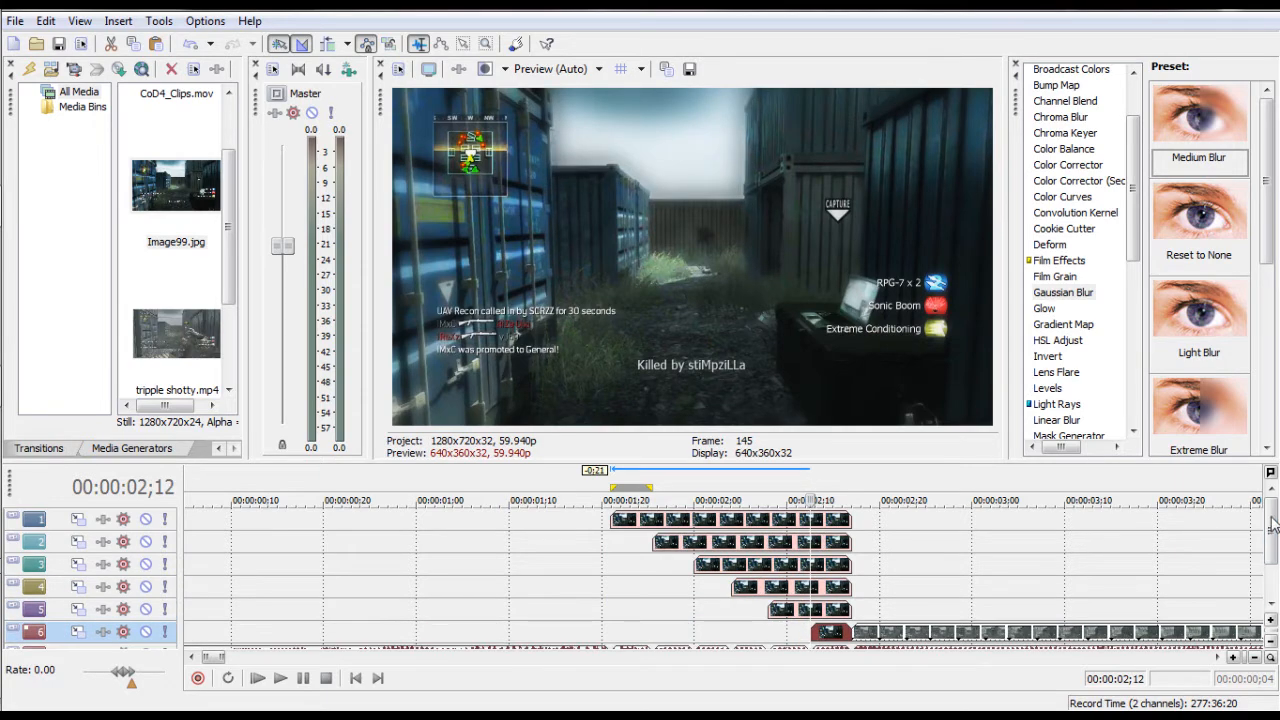
- Set the loop region from 00:00:01;14 to 00:00:02;27 and preview the staggered stills against the audio
{"action": "left_click_drag", "start_coordinate": [558, 480], "coordinate": [943, 500]}
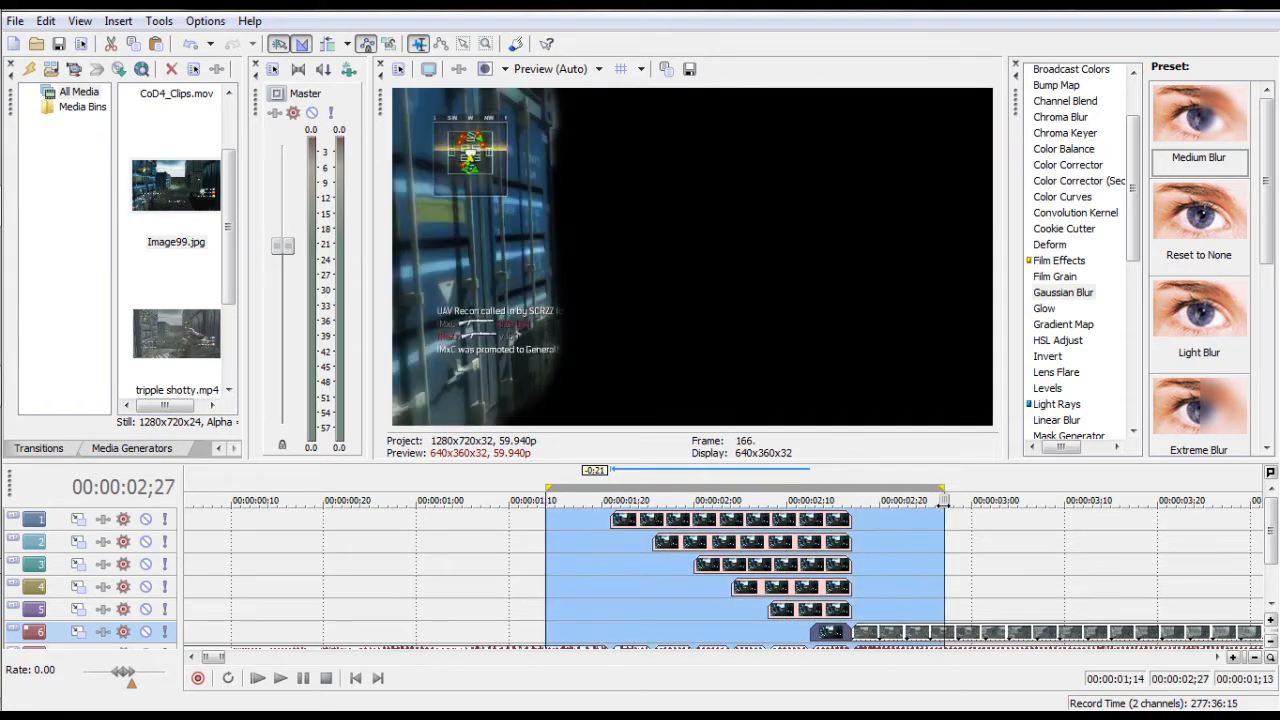
{"action": "key", "text": "space"}
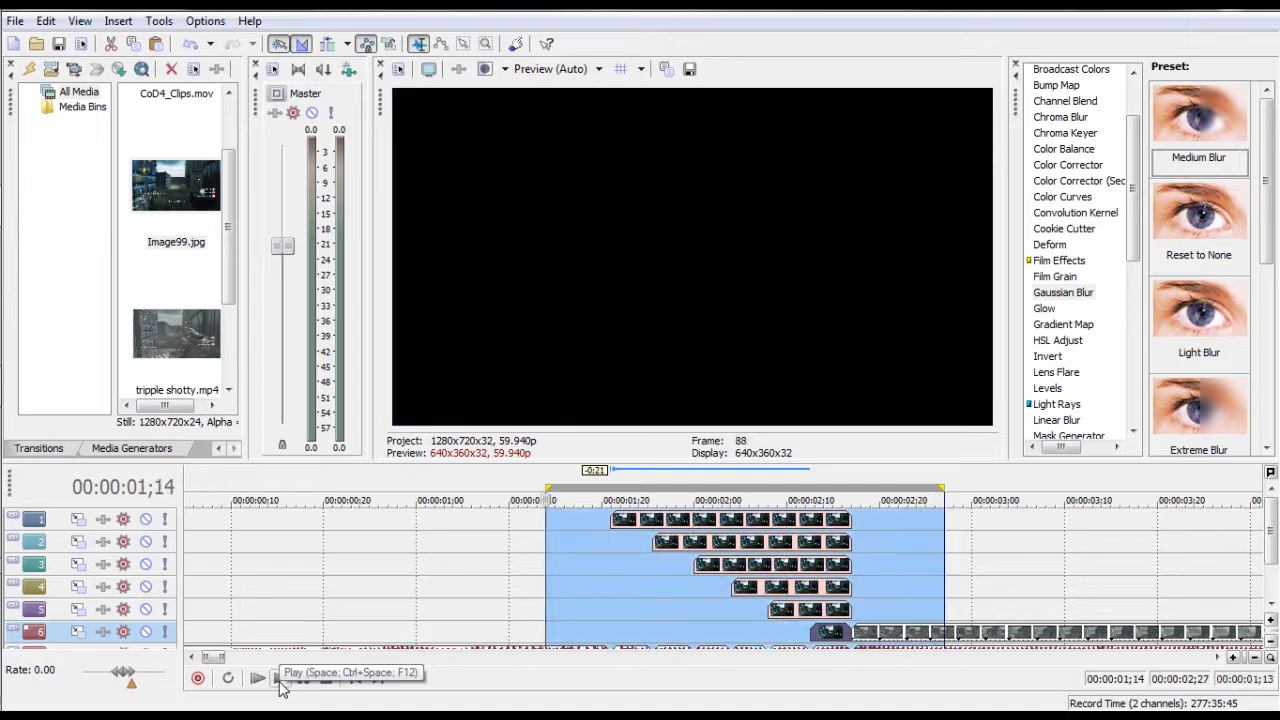
{"action": "left_click", "coordinate": [281, 682]}
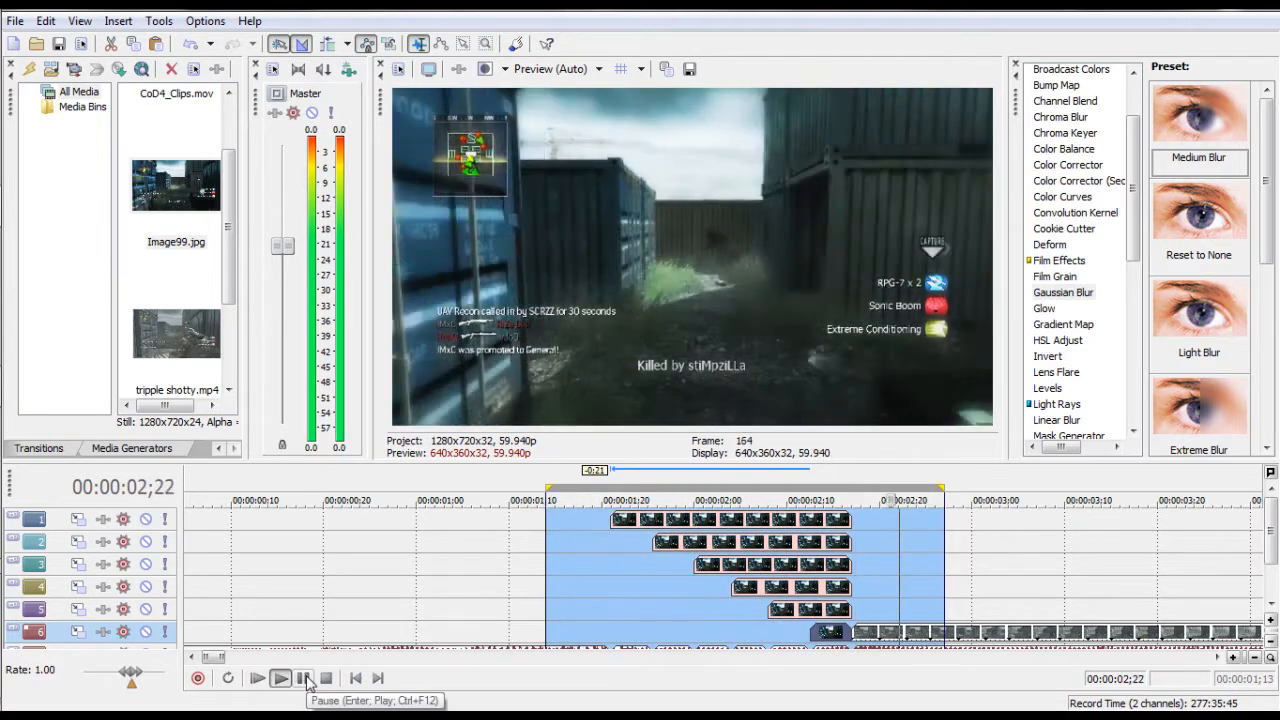
{"action": "left_click", "coordinate": [305, 679]}
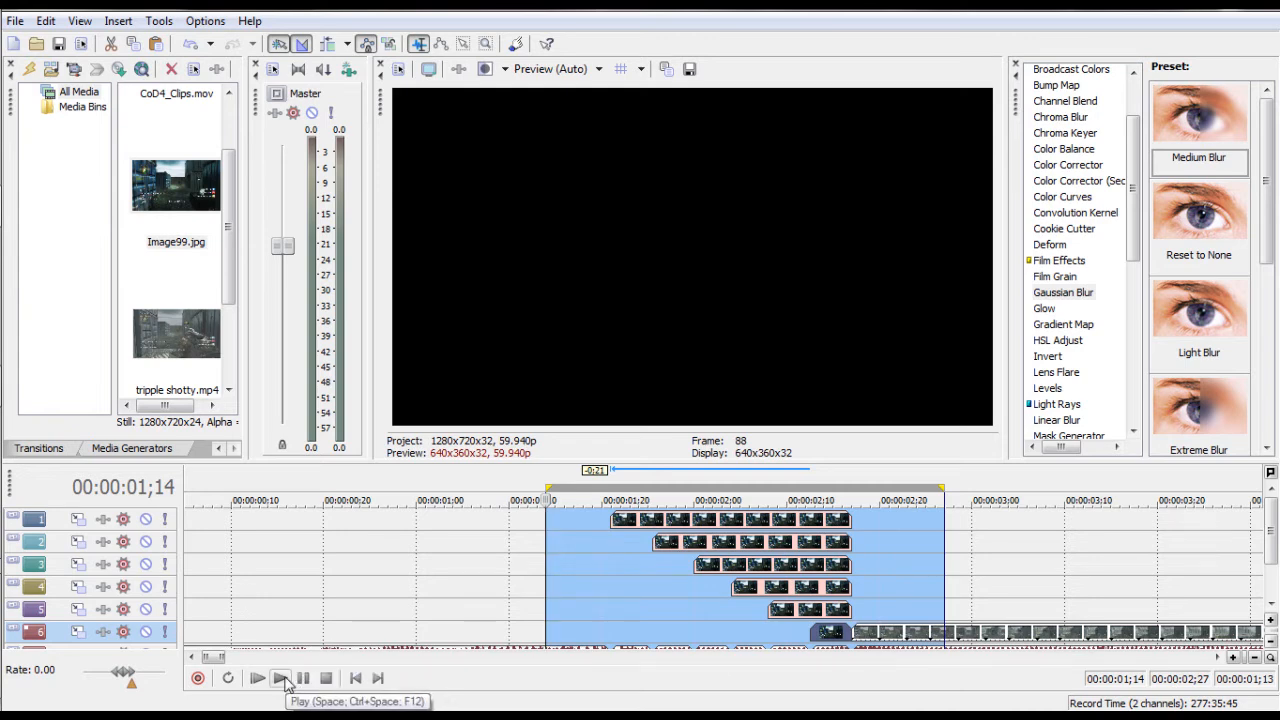
{"action": "left_click", "coordinate": [281, 679]}
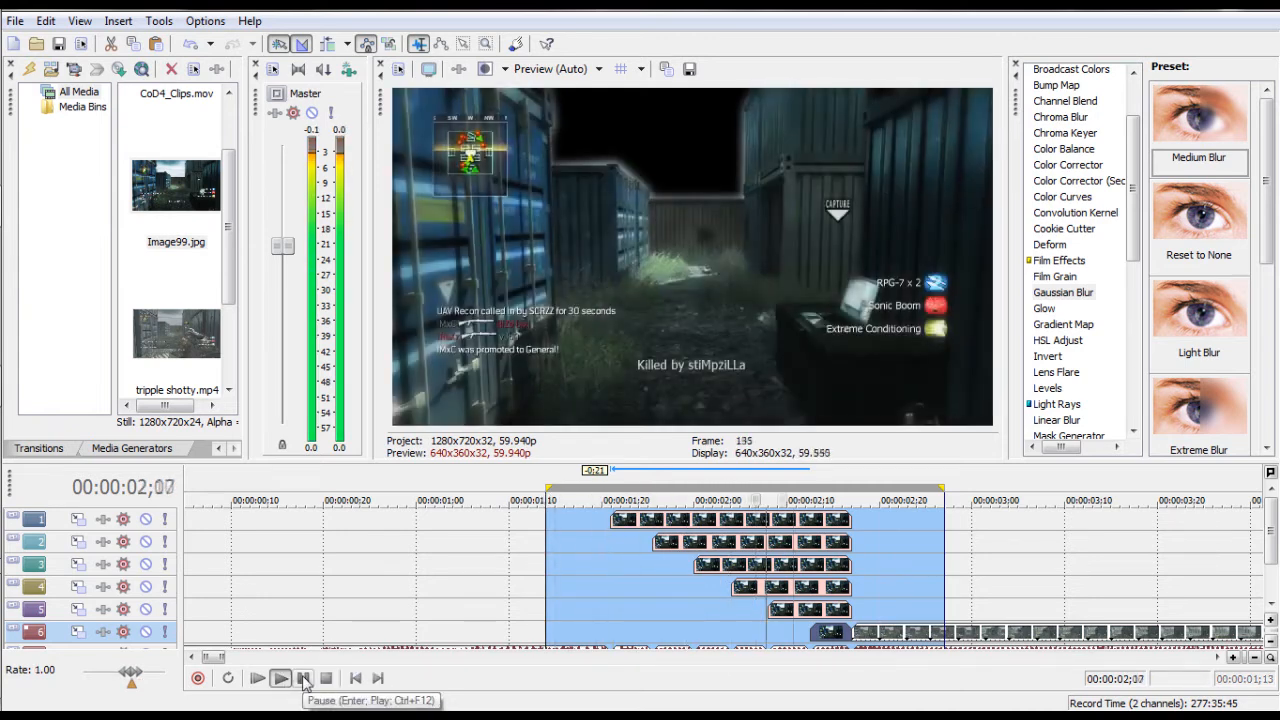
{"action": "left_click", "coordinate": [305, 679]}
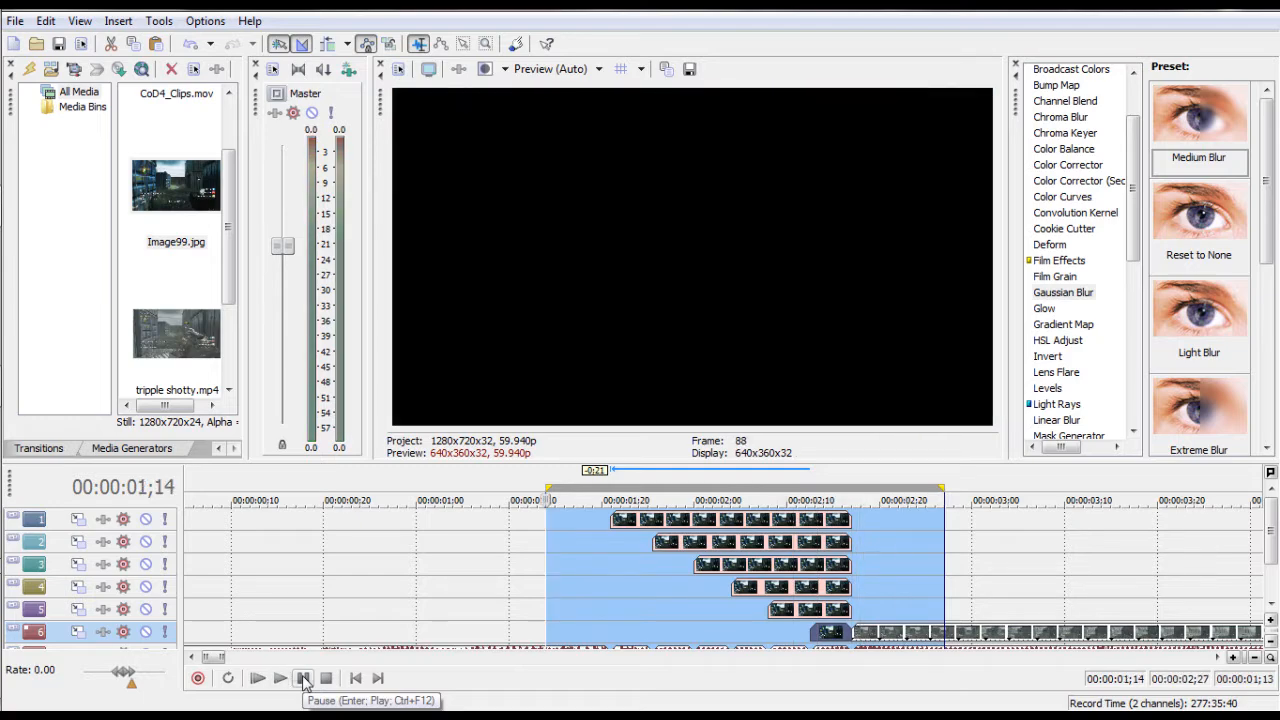
- Remove the Gaussian Blur effect from the track 6 still image
{"action": "left_click", "coordinate": [830, 472]}
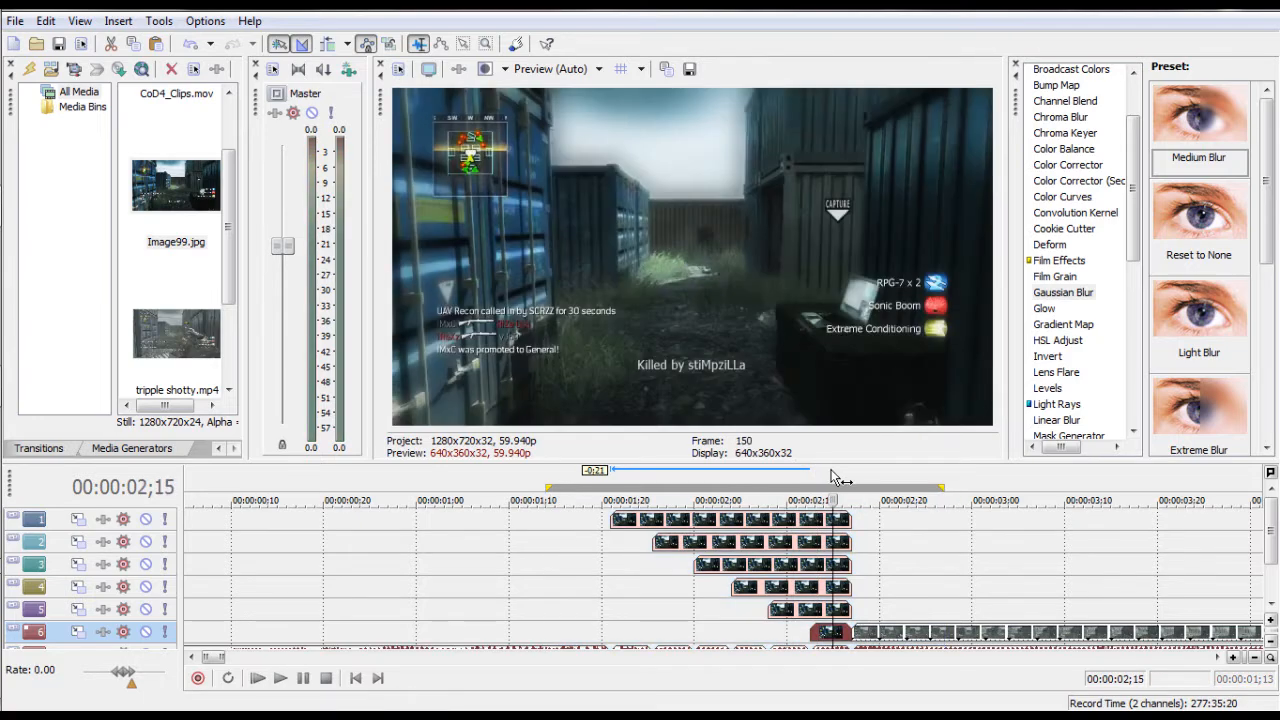
{"action": "right_click", "coordinate": [830, 632]}
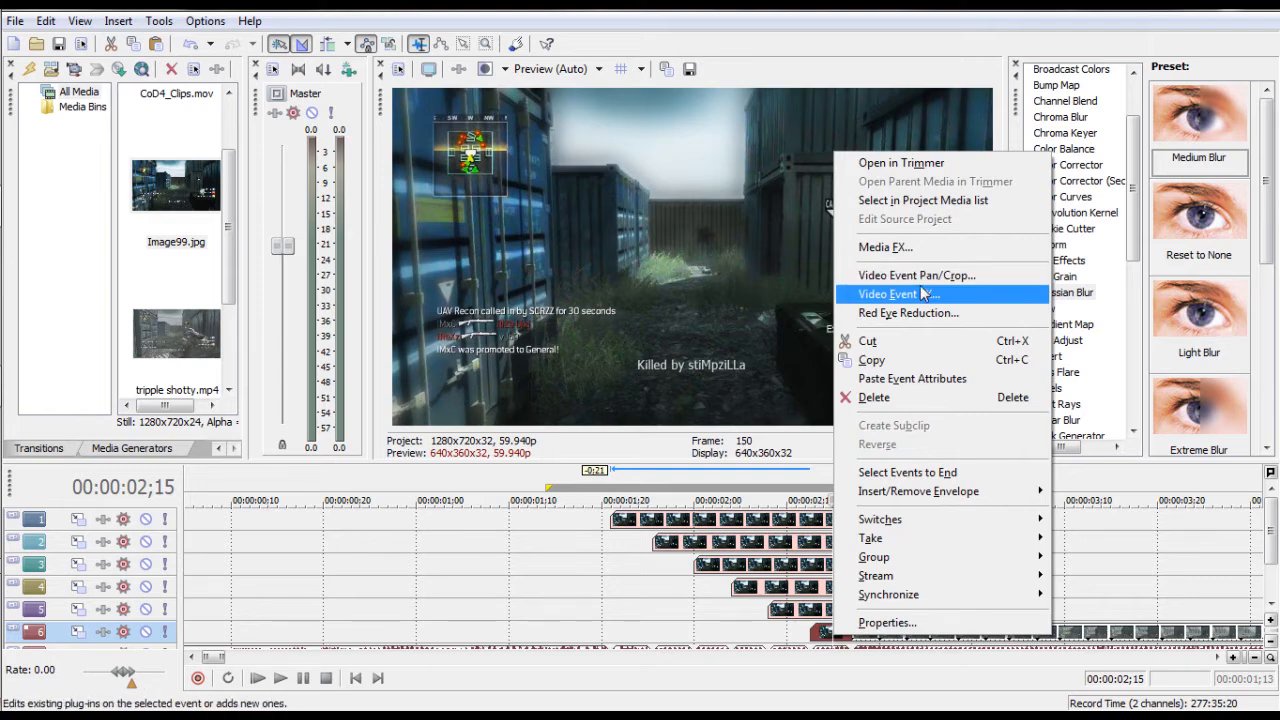
{"action": "left_click", "coordinate": [918, 296]}
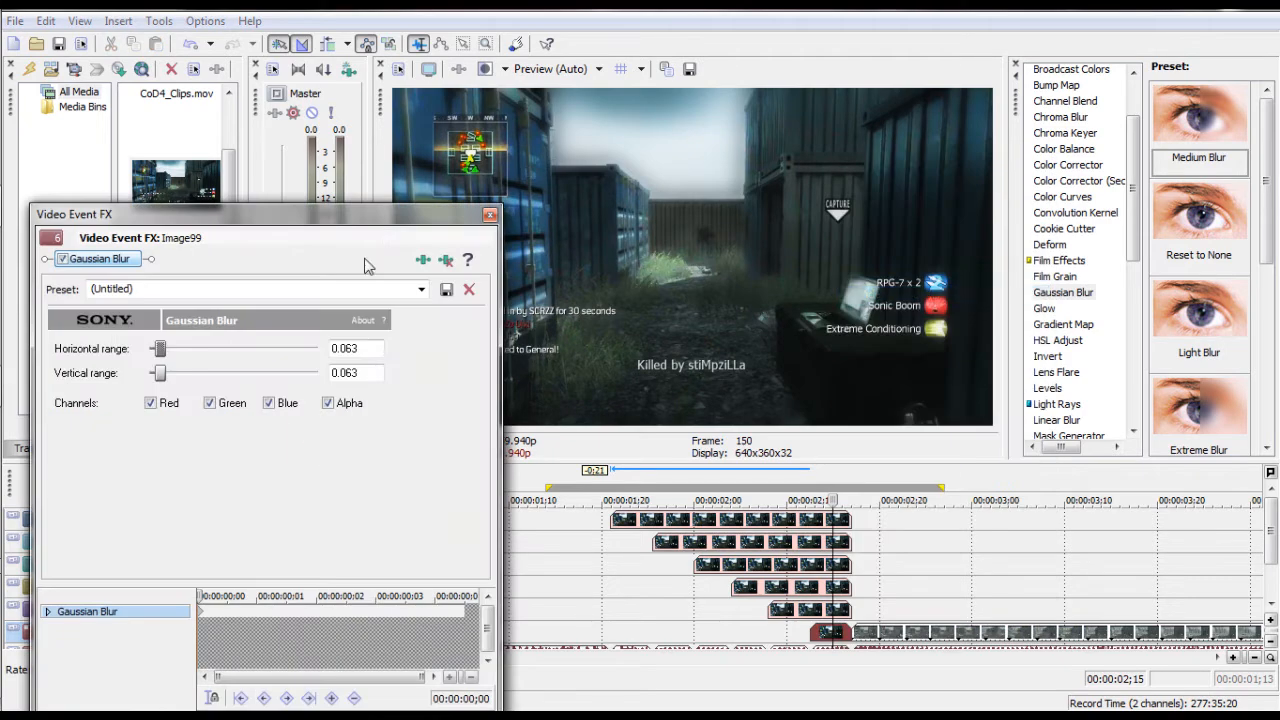
{"action": "left_click", "coordinate": [447, 258]}
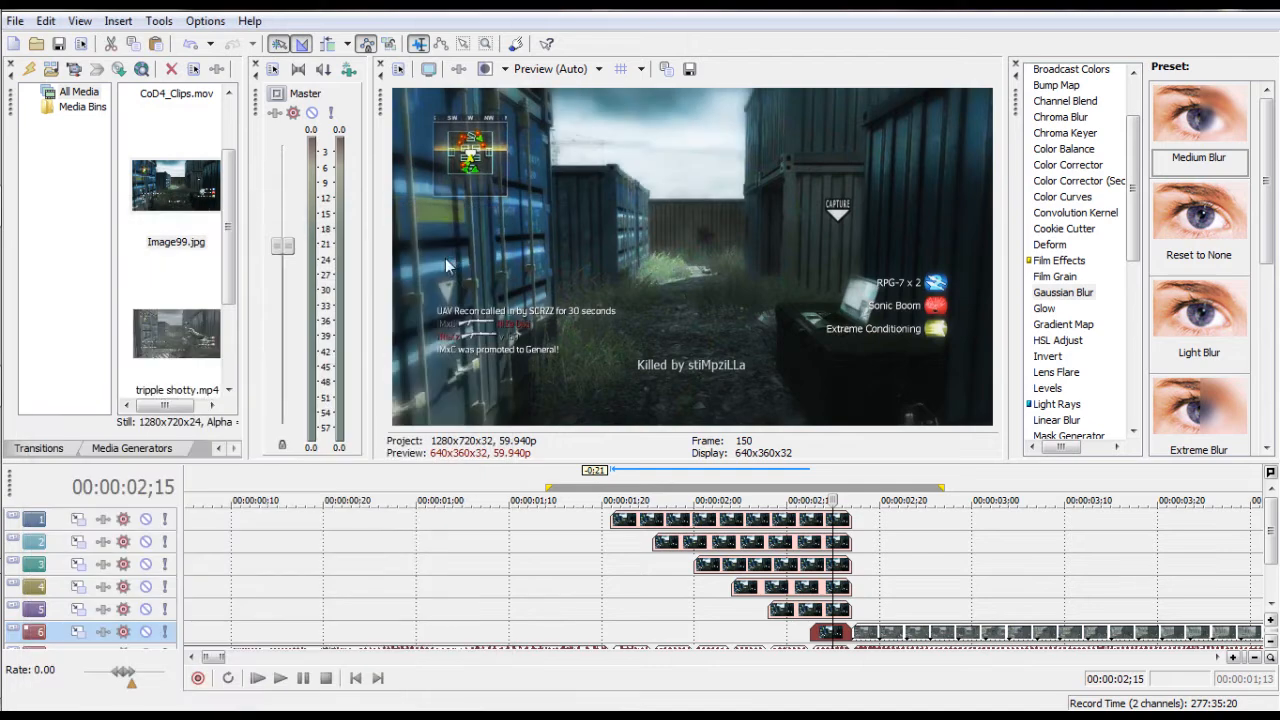
- Play back the intro from about 00:00:01;19 to check how the stills appear on the beats
{"action": "left_click", "coordinate": [598, 479]}
{"action": "left_click", "coordinate": [280, 678]}
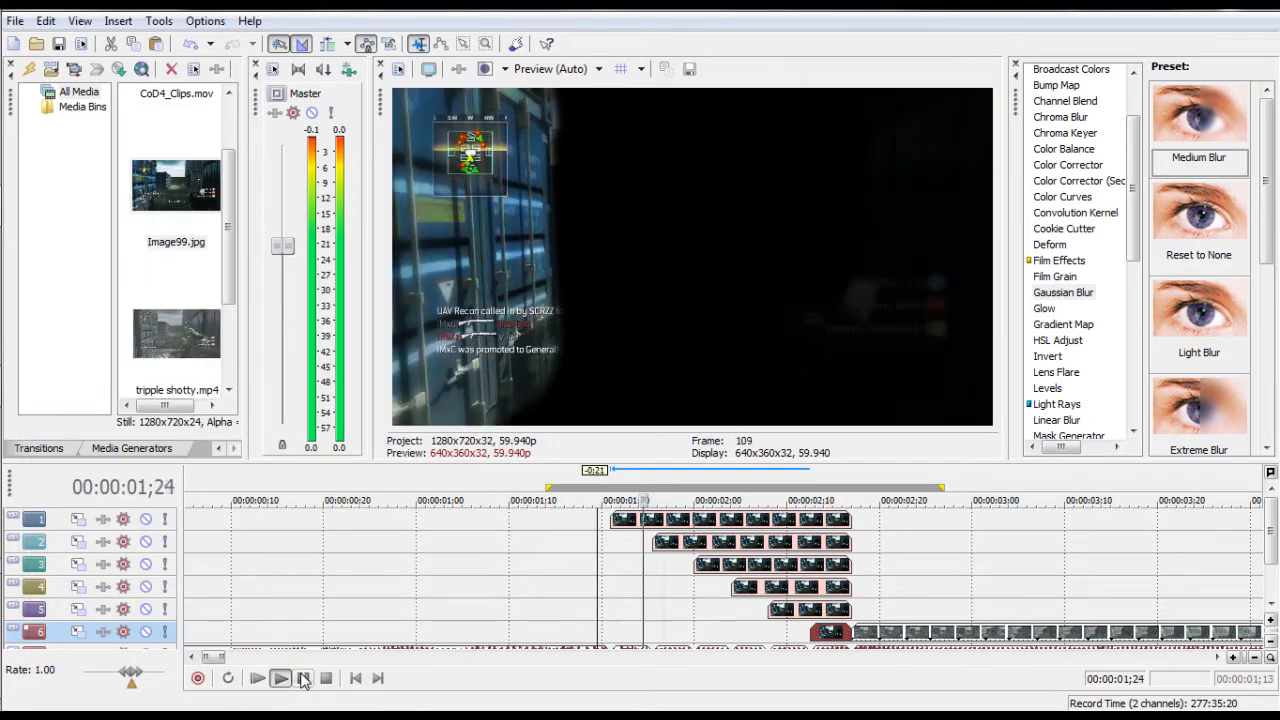
{"action": "left_click", "coordinate": [304, 680]}
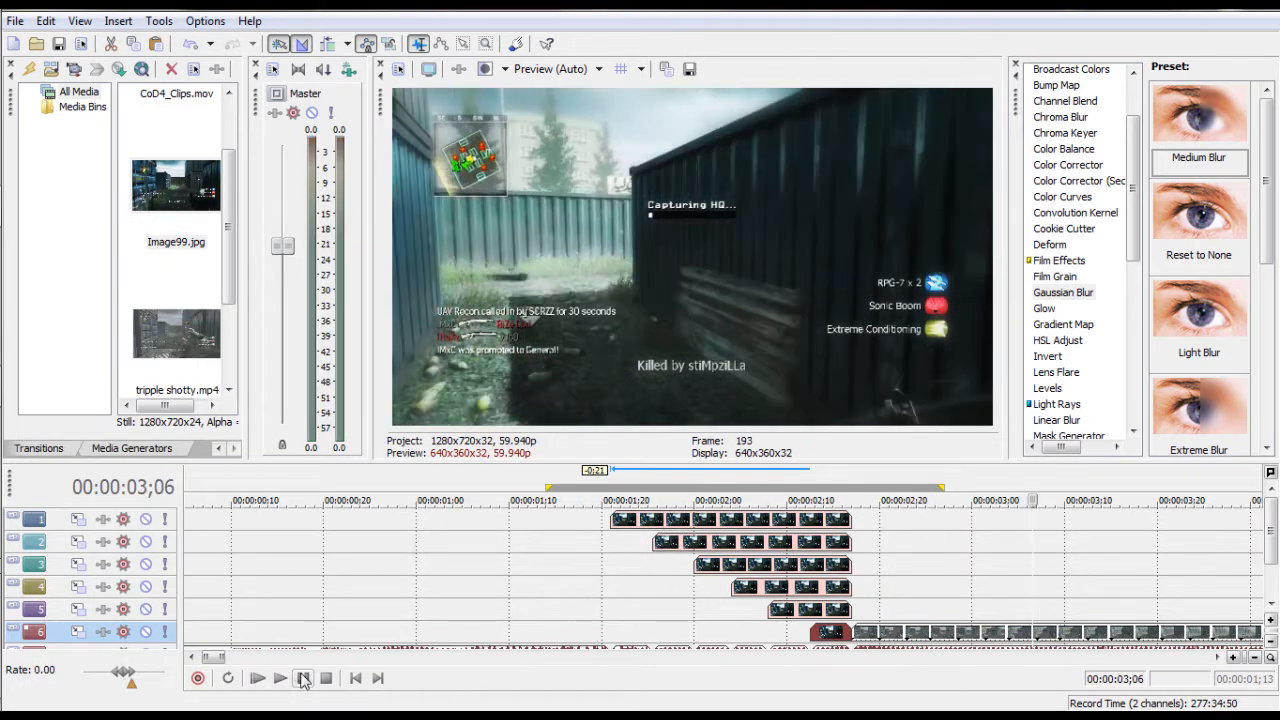
{"action": "left_click", "coordinate": [593, 480]}
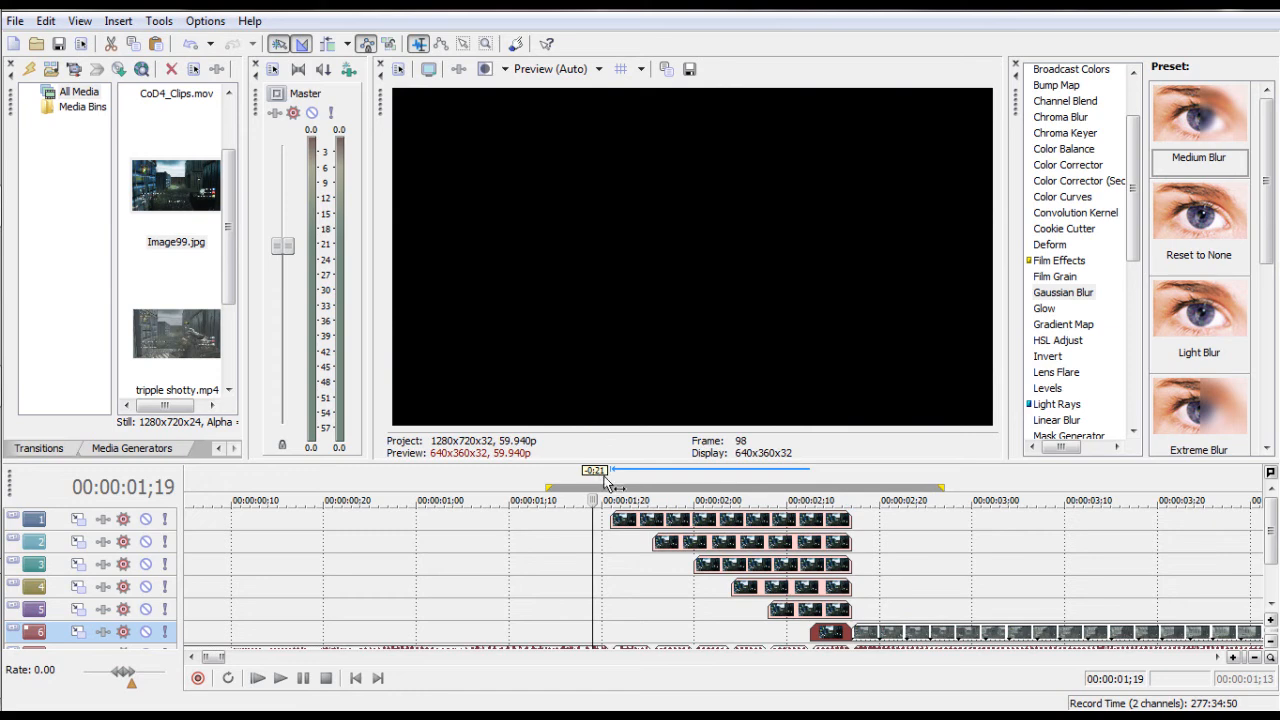
{"action": "left_click", "coordinate": [280, 678]}
{"action": "left_click", "coordinate": [301, 680]}
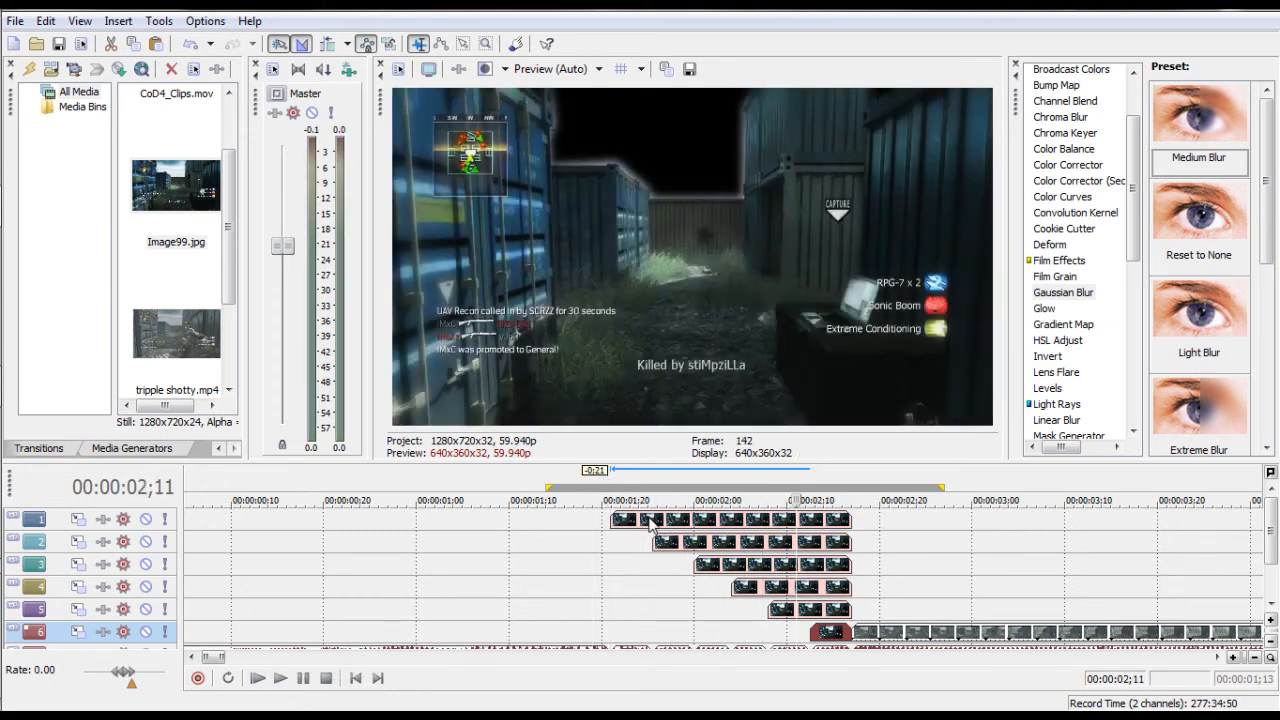
{"action": "left_click", "coordinate": [597, 480]}
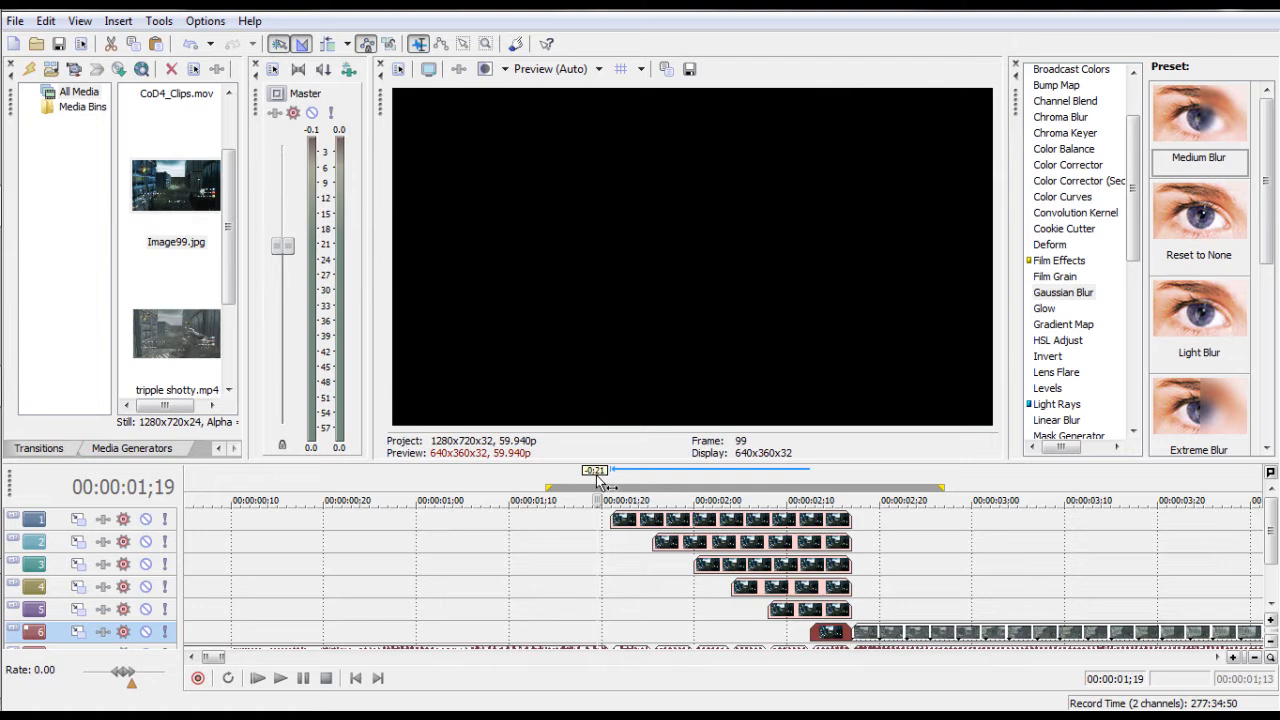
- Trim the end of the track 1 still image to 00:00:01;25, where the track 2 still starts
{"action": "mouse_move", "coordinate": [1275, 532]}
{"action": "left_mouse_down"}
{"action": "mouse_move", "coordinate": [1275, 555]}
{"action": "mouse_move", "coordinate": [1275, 537]}
{"action": "left_mouse_up"}
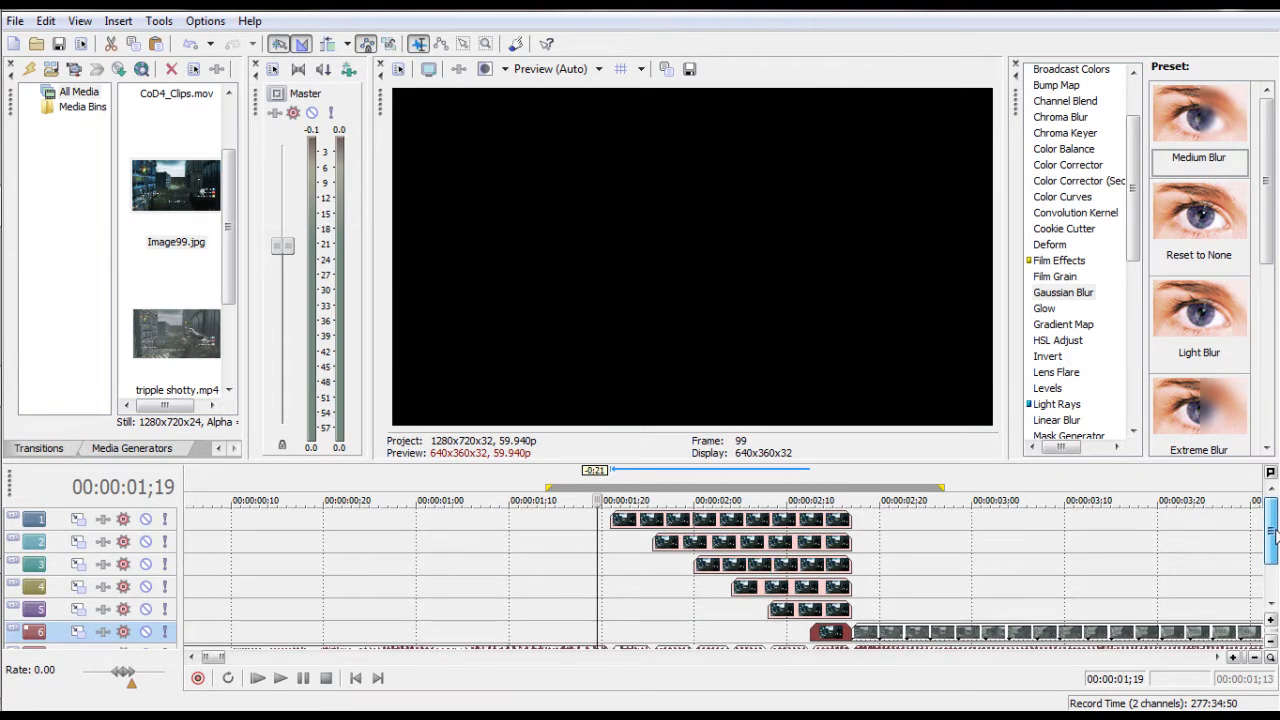
{"action": "left_click", "coordinate": [611, 496]}
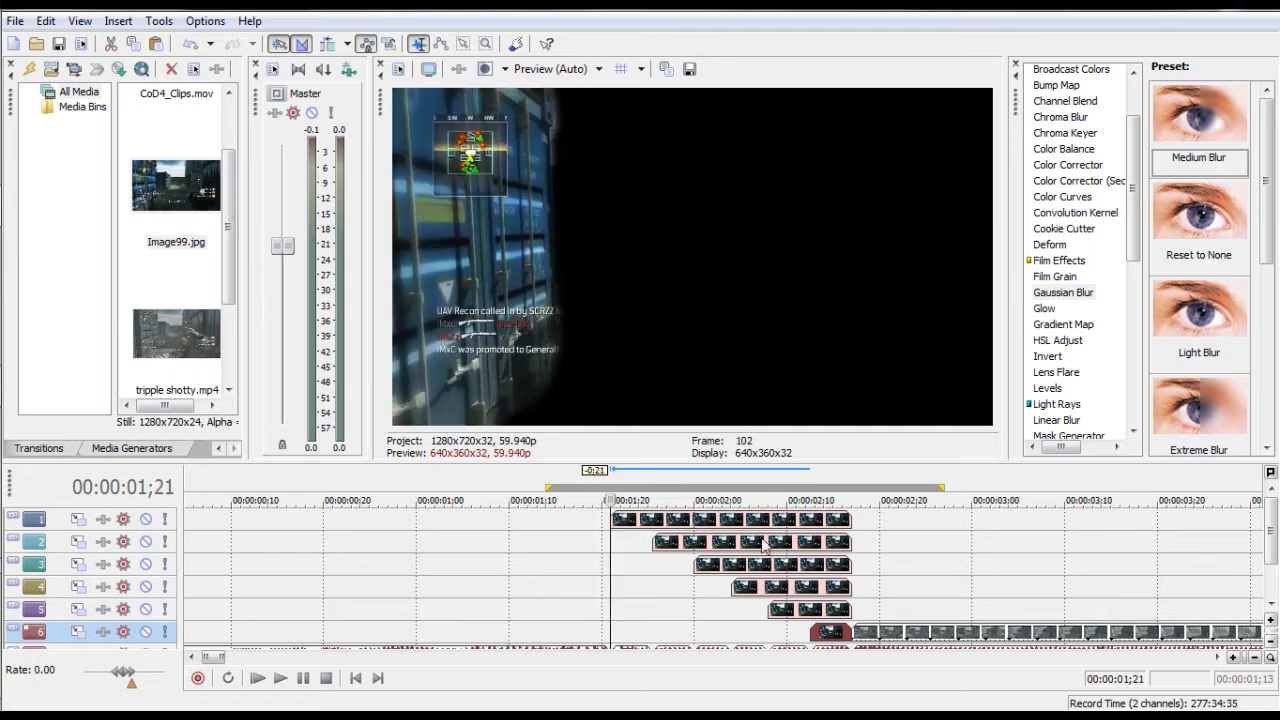
{"action": "left_click", "coordinate": [652, 484]}
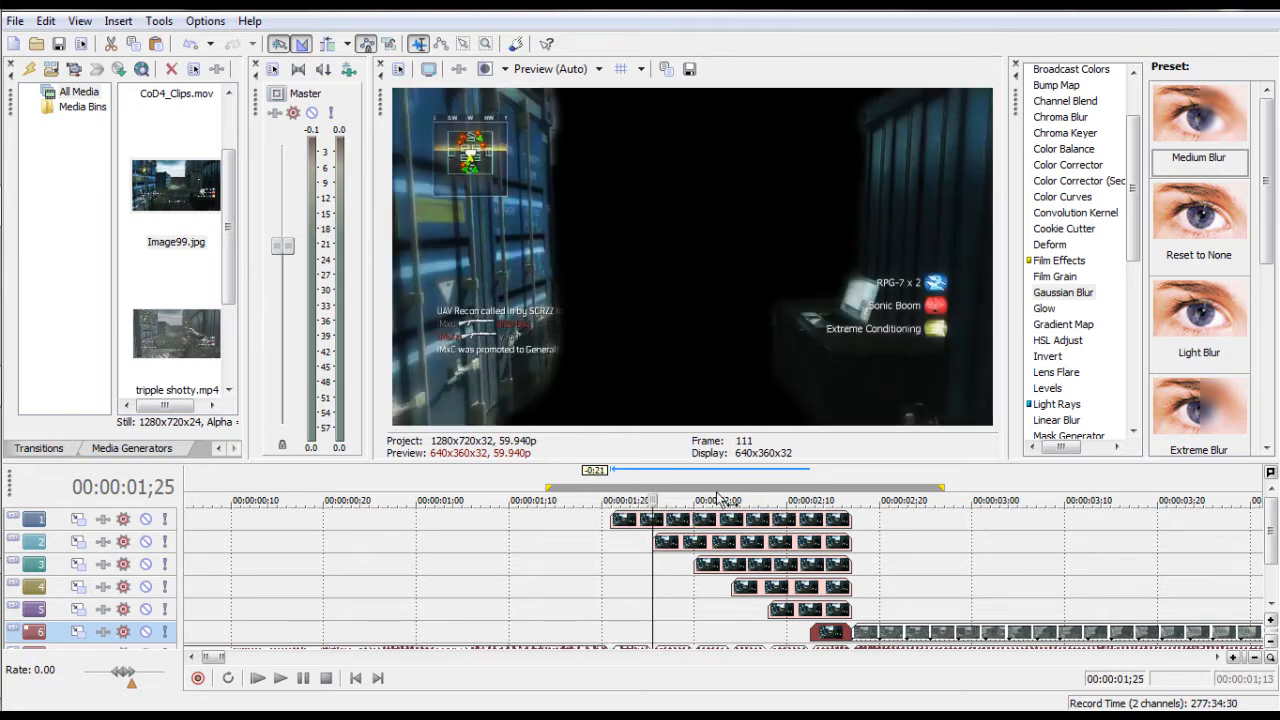
{"action": "right_click", "coordinate": [797, 527]}
{"action": "left_click", "coordinate": [663, 480]}
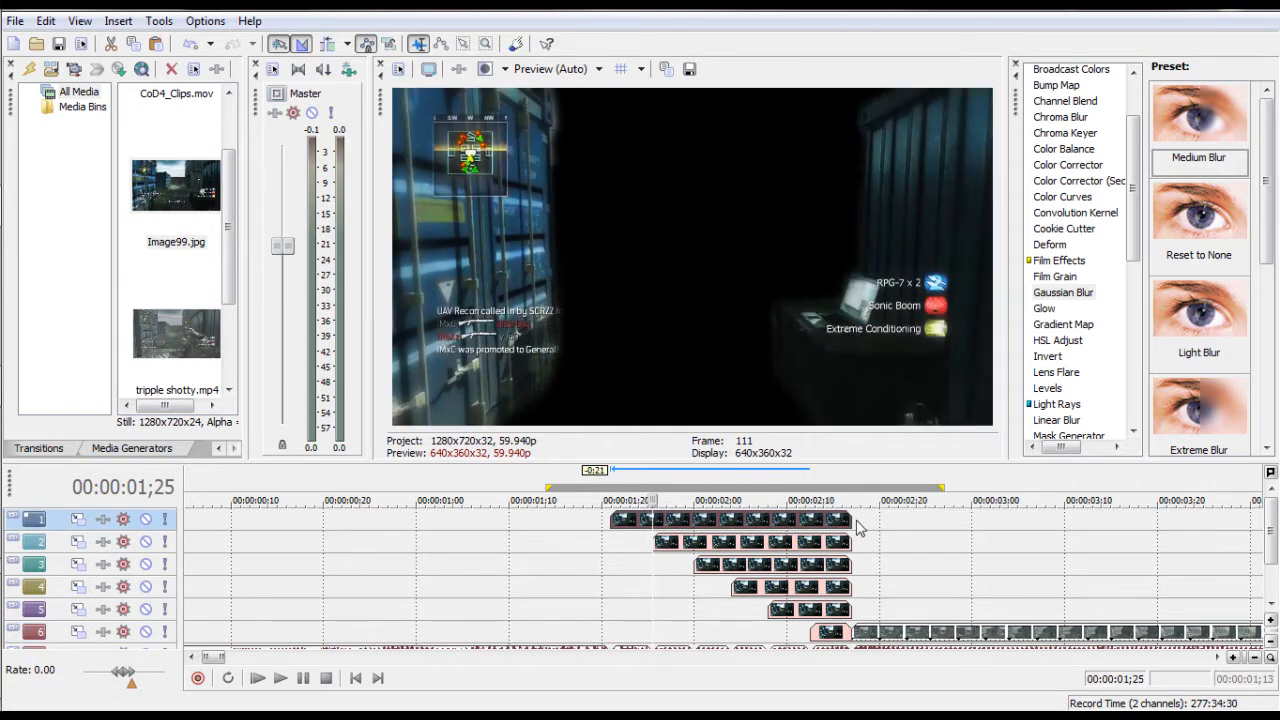
{"action": "left_click_drag", "start_coordinate": [850, 522], "coordinate": [650, 523]}
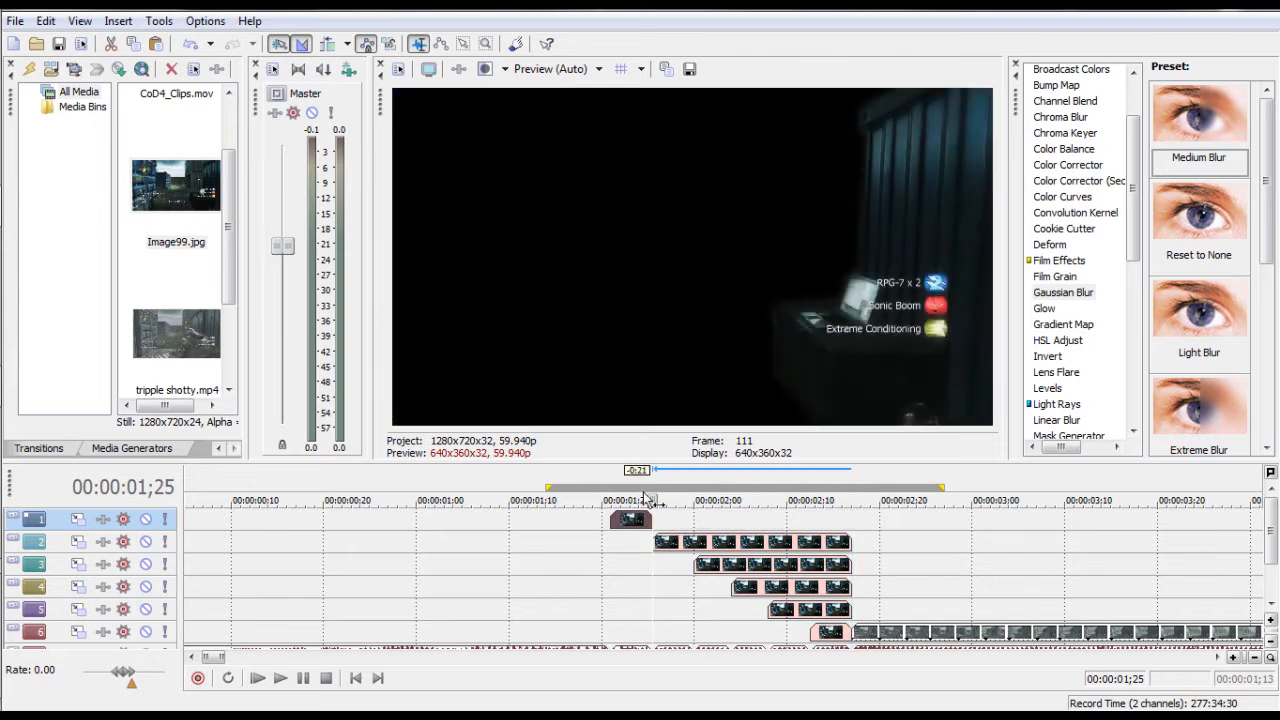
- Open Event Pan/Crop for the track 1 still image and add a default Position keyframe at its last frame, 00:00:00;04
{"action": "left_click_drag", "start_coordinate": [639, 479], "coordinate": [632, 479]}
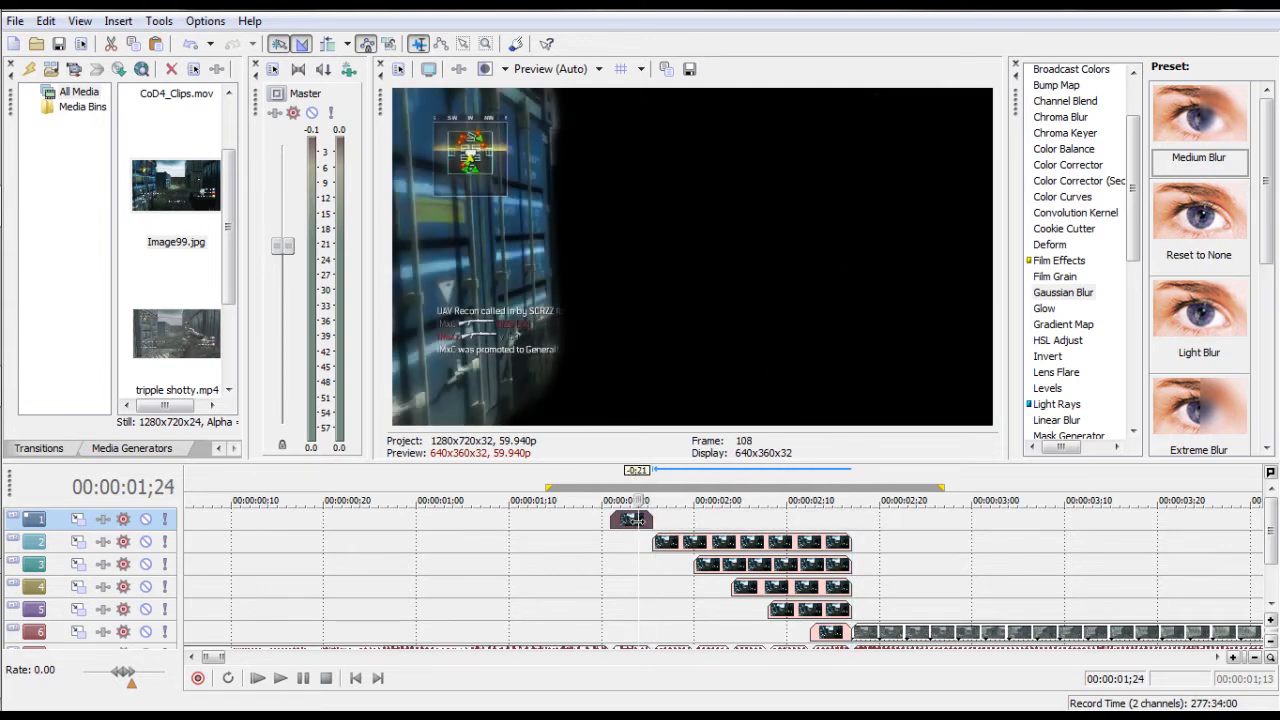
{"action": "right_click", "coordinate": [637, 520]}
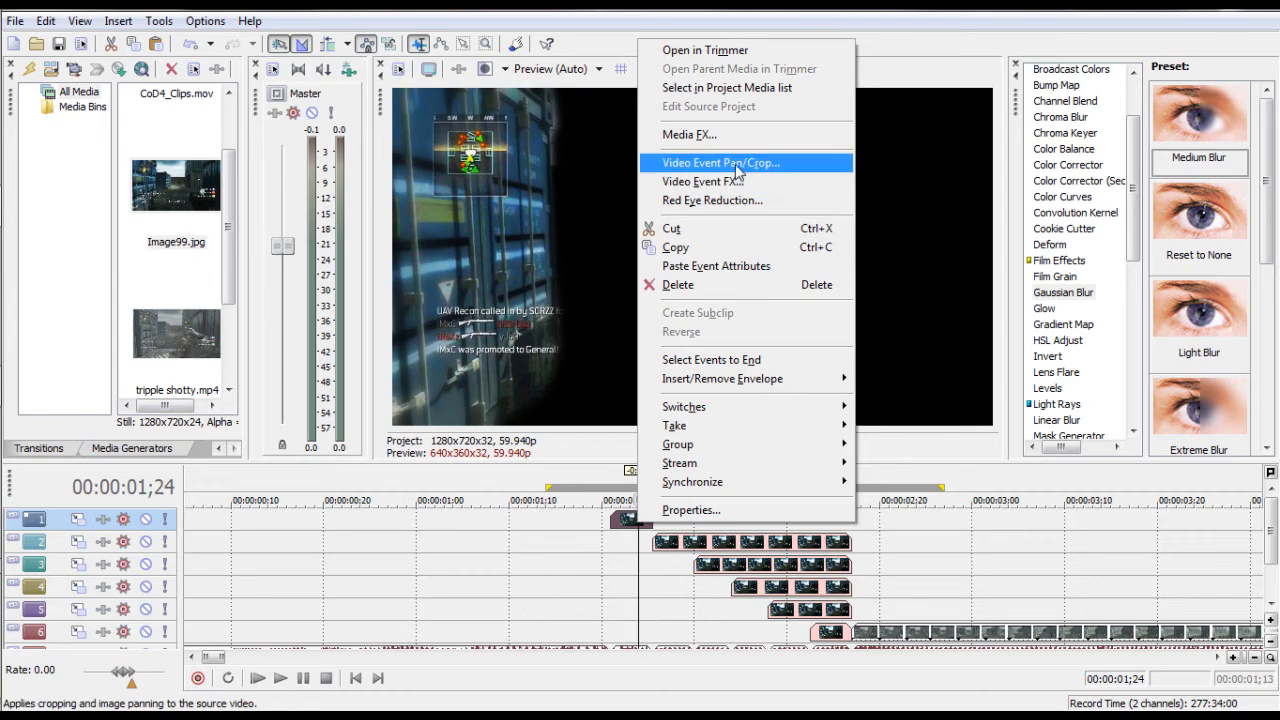
{"action": "left_click", "coordinate": [737, 165]}
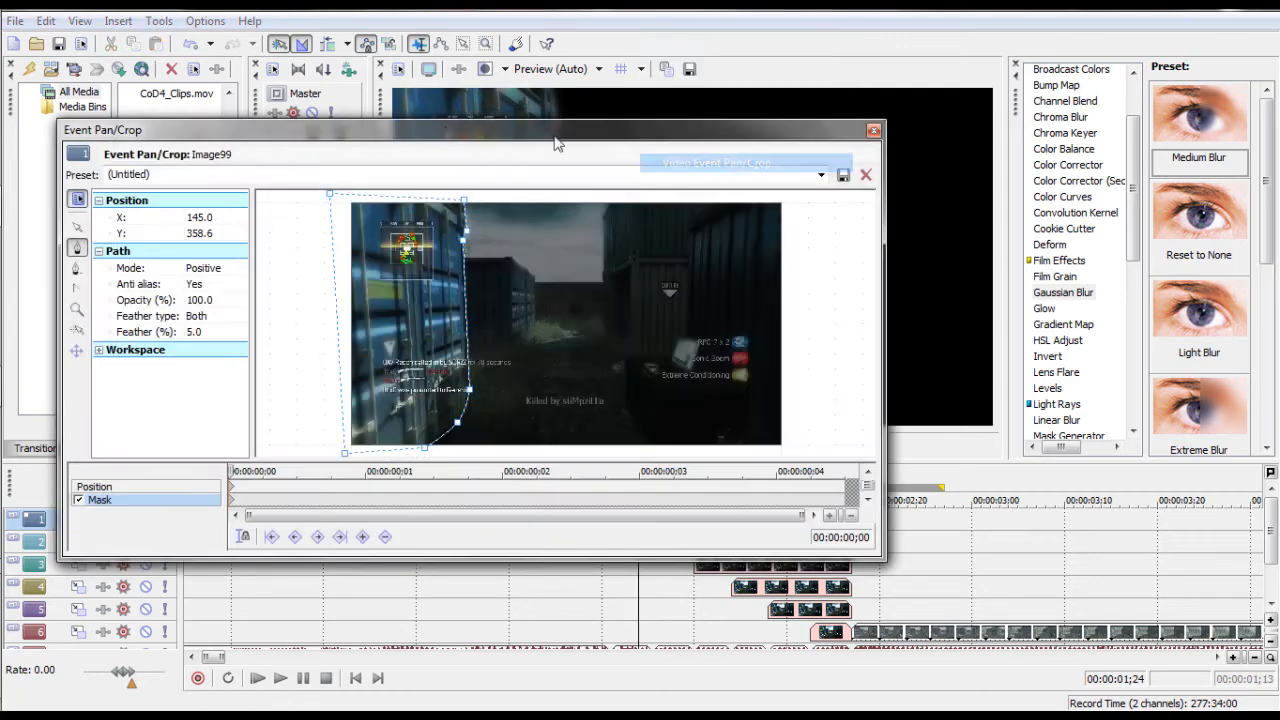
{"action": "left_click", "coordinate": [95, 487]}
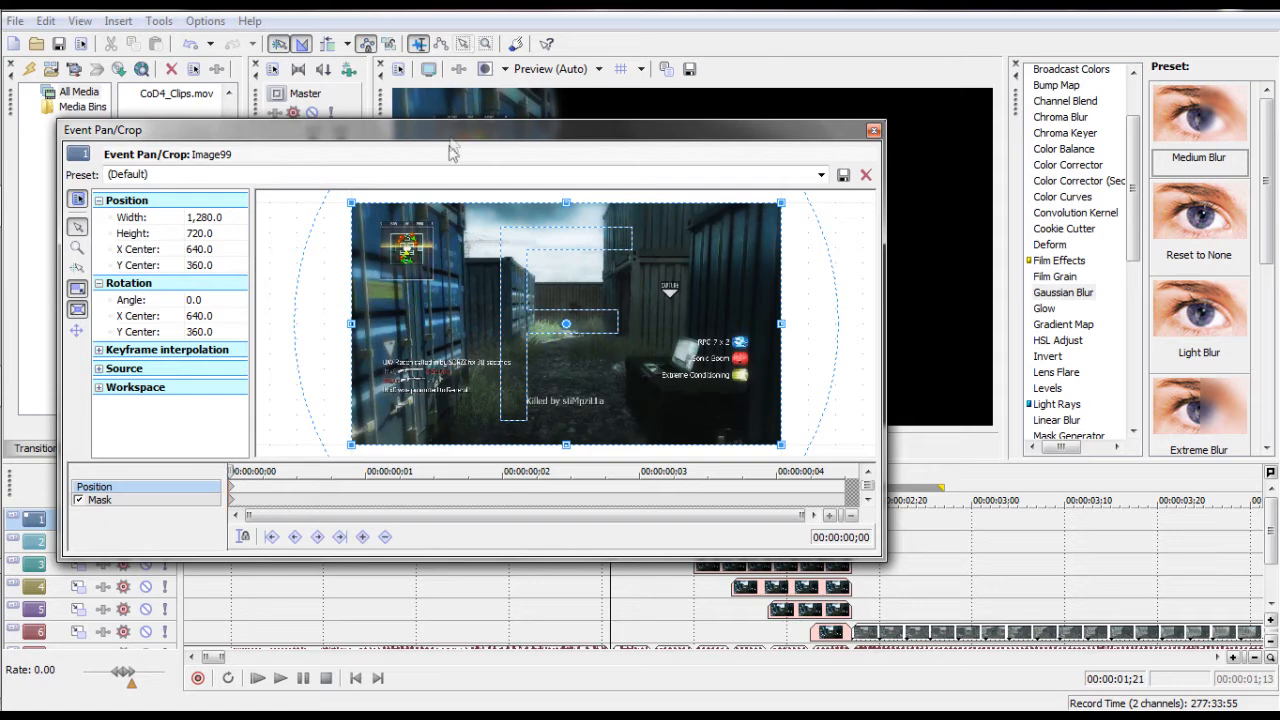
{"action": "left_click_drag", "start_coordinate": [448, 142], "coordinate": [440, 34]}
{"action": "left_click_drag", "start_coordinate": [222, 362], "coordinate": [842, 366]}
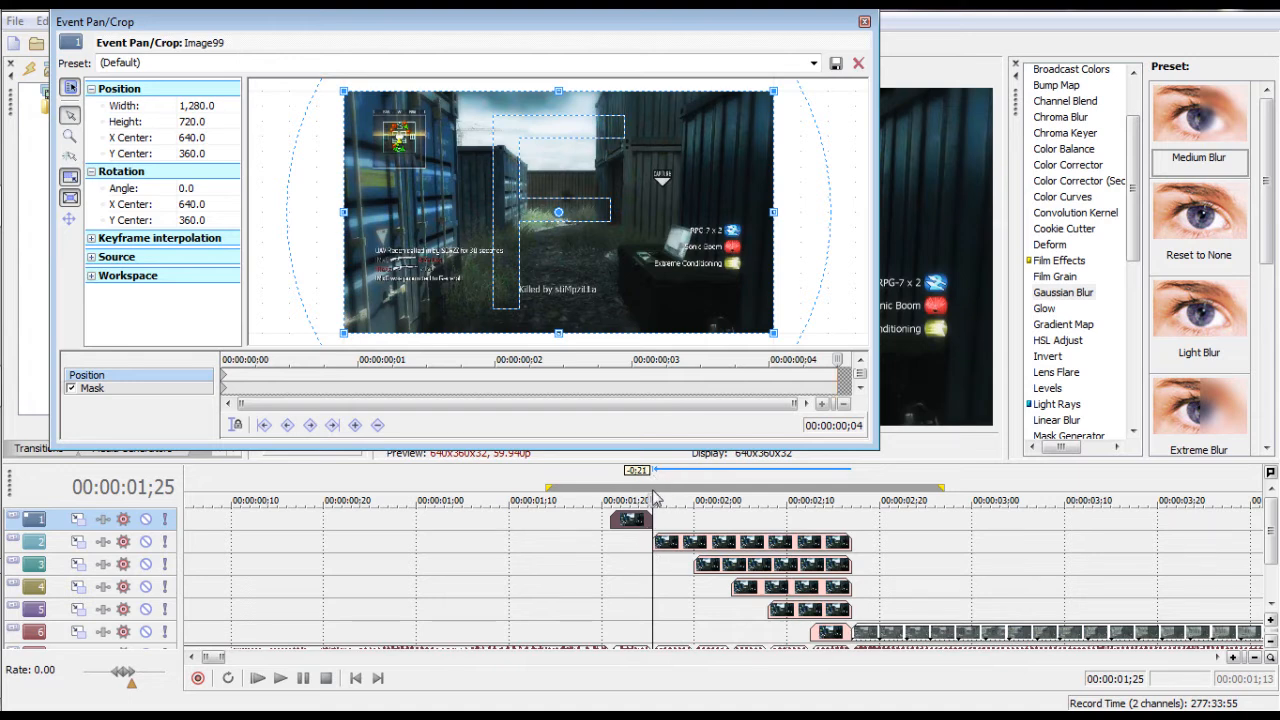
{"action": "left_click", "coordinate": [355, 425]}
- Shift the first Position keyframe horizontally to an X Center of 997 so the still slides in, and close Event Pan/Crop
{"action": "left_click", "coordinate": [224, 383]}
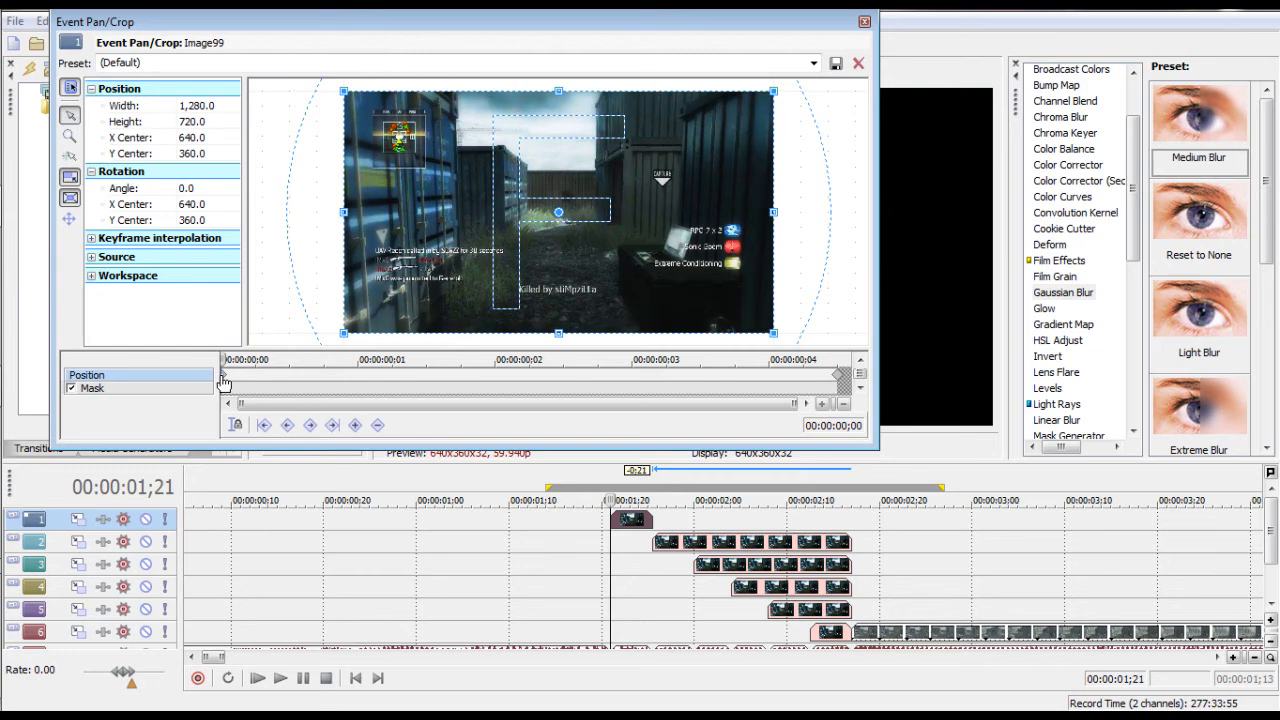
{"action": "left_click_drag", "start_coordinate": [578, 250], "coordinate": [698, 250]}
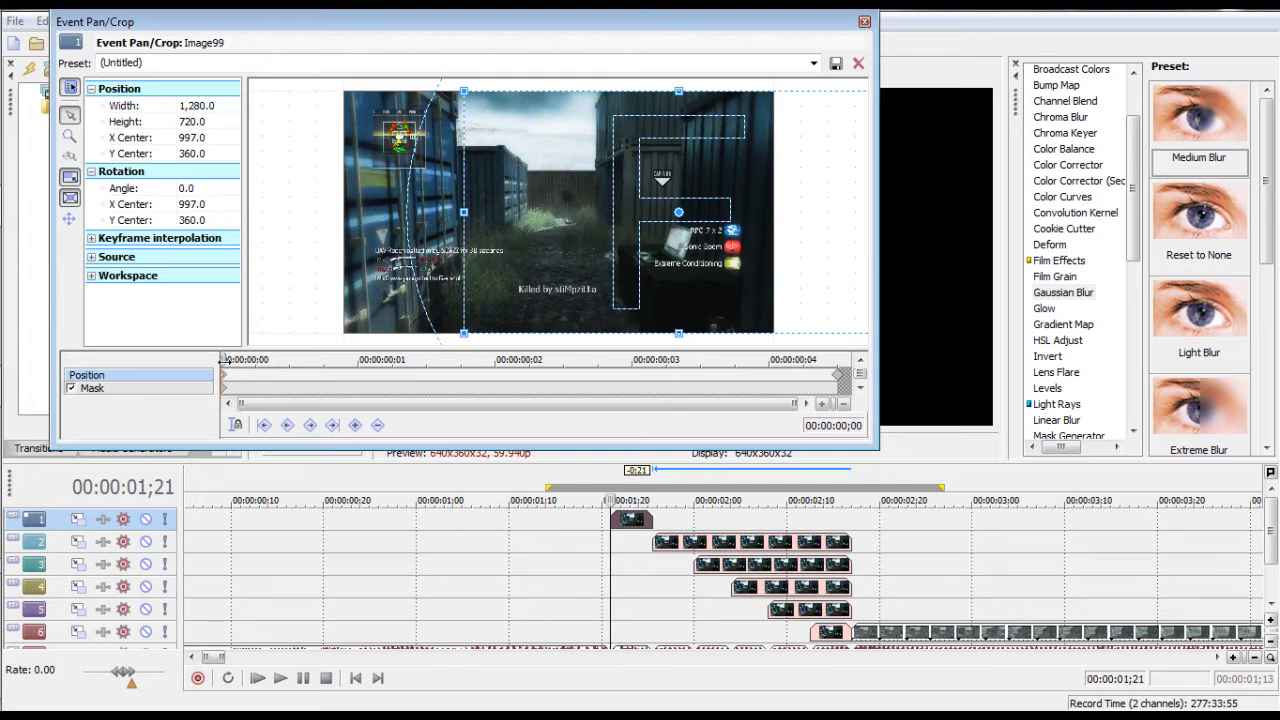
{"action": "left_click_drag", "start_coordinate": [237, 360], "coordinate": [683, 341]}
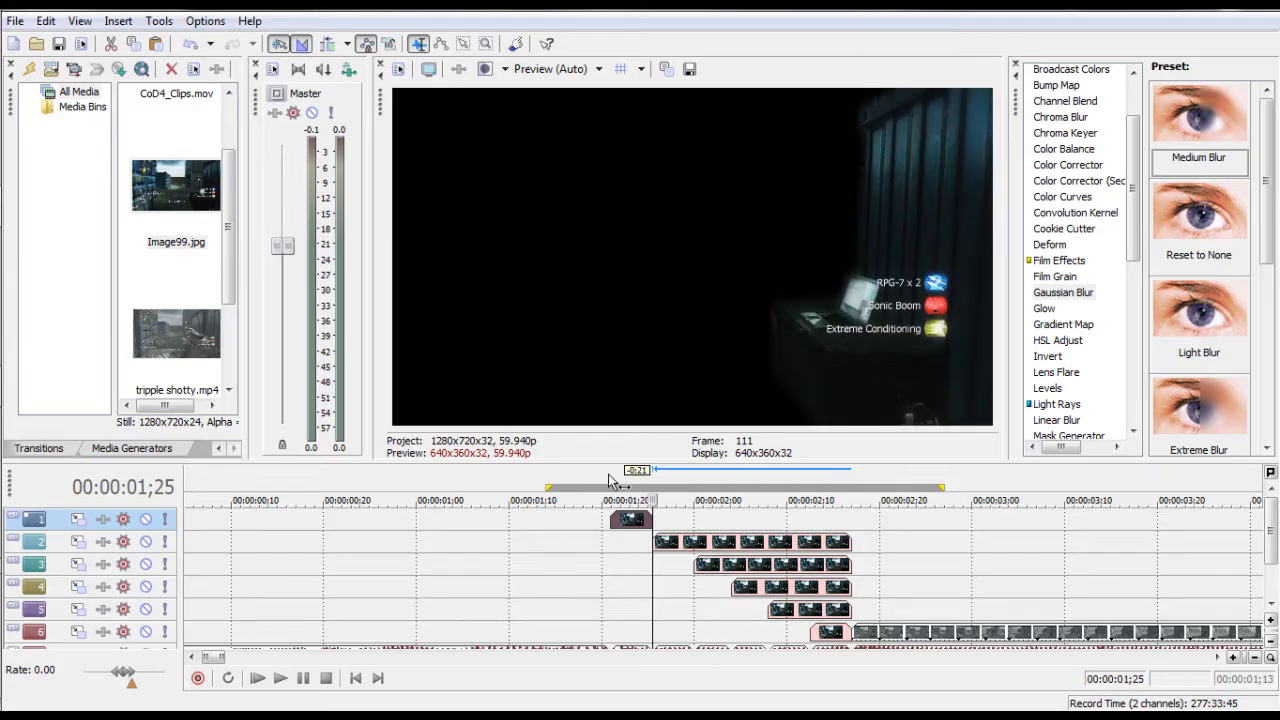
- Set the loop region from 00:00:01;19 to 00:00:01;27 and preview the track 1 slide-in
{"action": "left_click_drag", "start_coordinate": [598, 476], "coordinate": [674, 476]}
{"action": "double_click", "coordinate": [675, 476]}
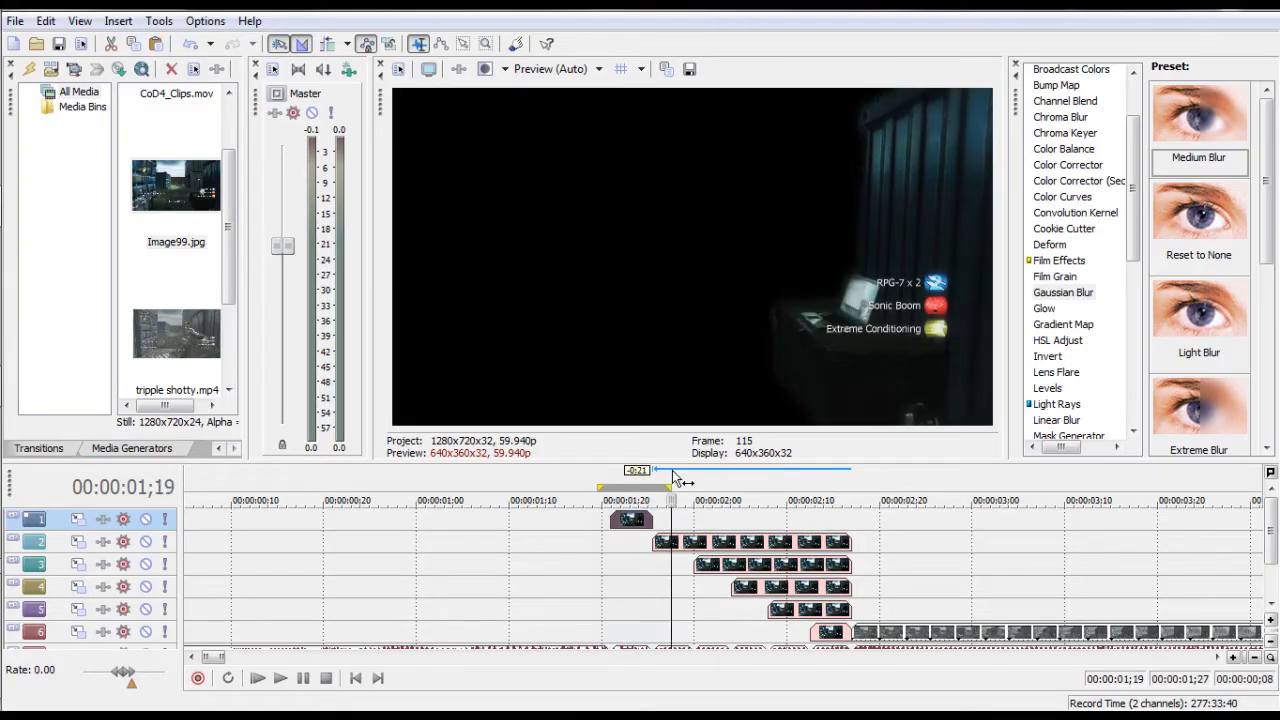
{"action": "left_click", "coordinate": [281, 678]}
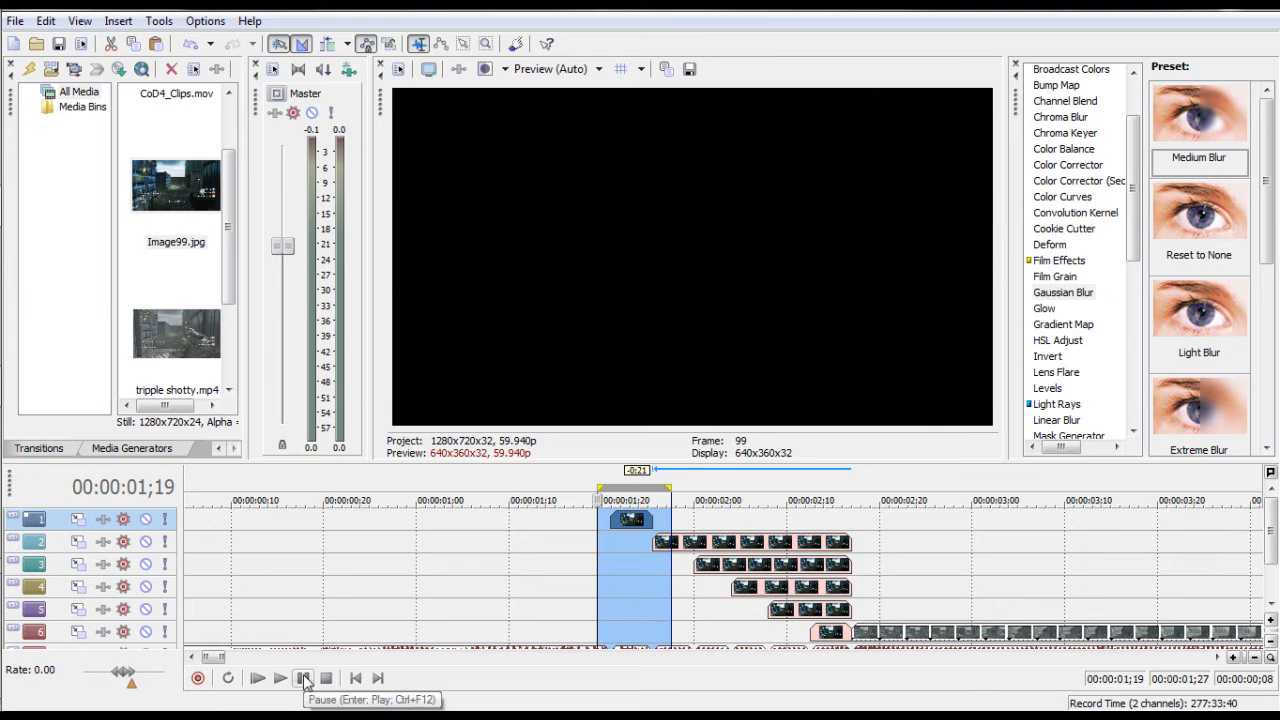
- Extend the track 1 still image to end level with the other stills and set the loop region from 00:00:01;21 to 00:00:01;25
{"action": "left_click", "coordinate": [612, 482]}
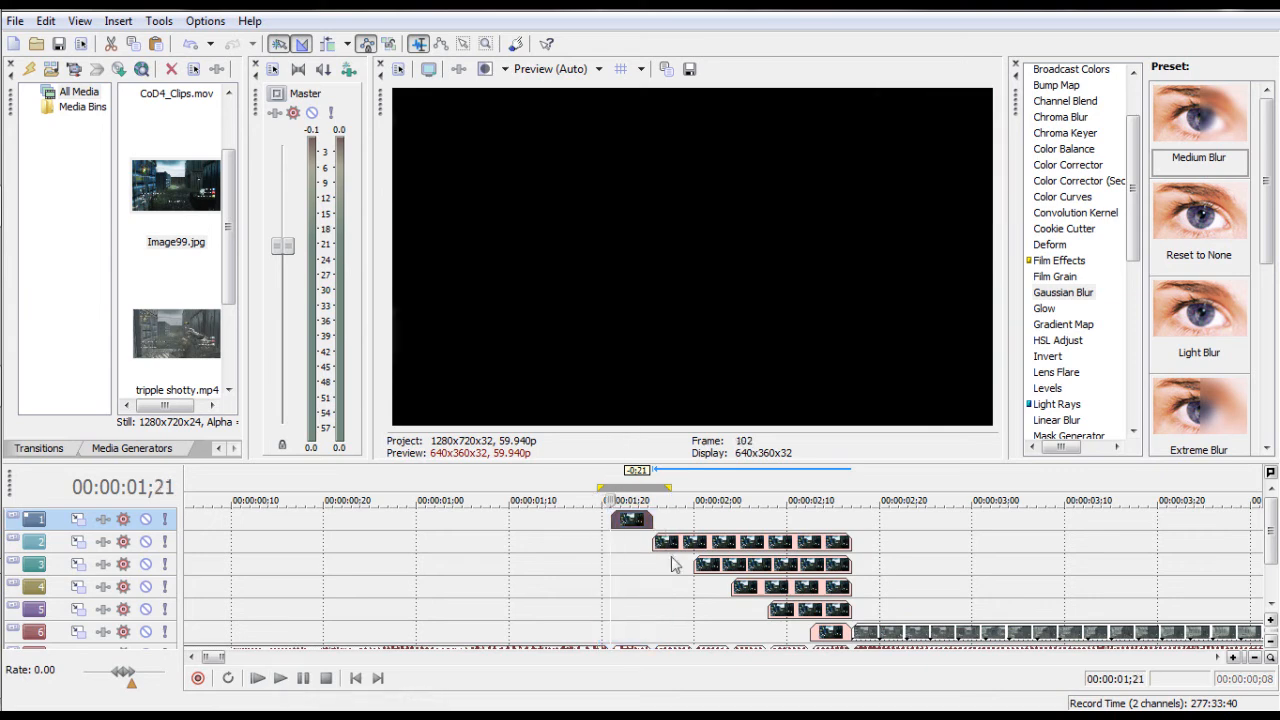
{"action": "left_click_drag", "start_coordinate": [652, 518], "coordinate": [851, 517]}
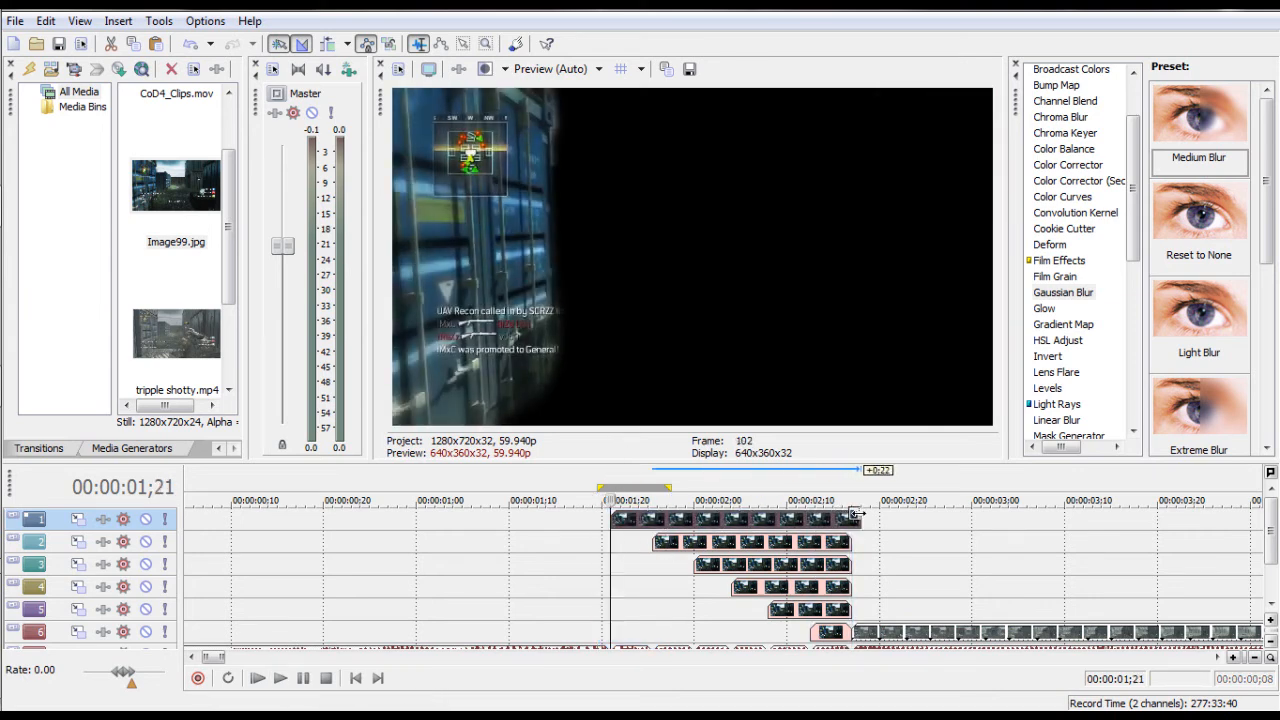
{"action": "left_click_drag", "start_coordinate": [612, 486], "coordinate": [656, 478]}
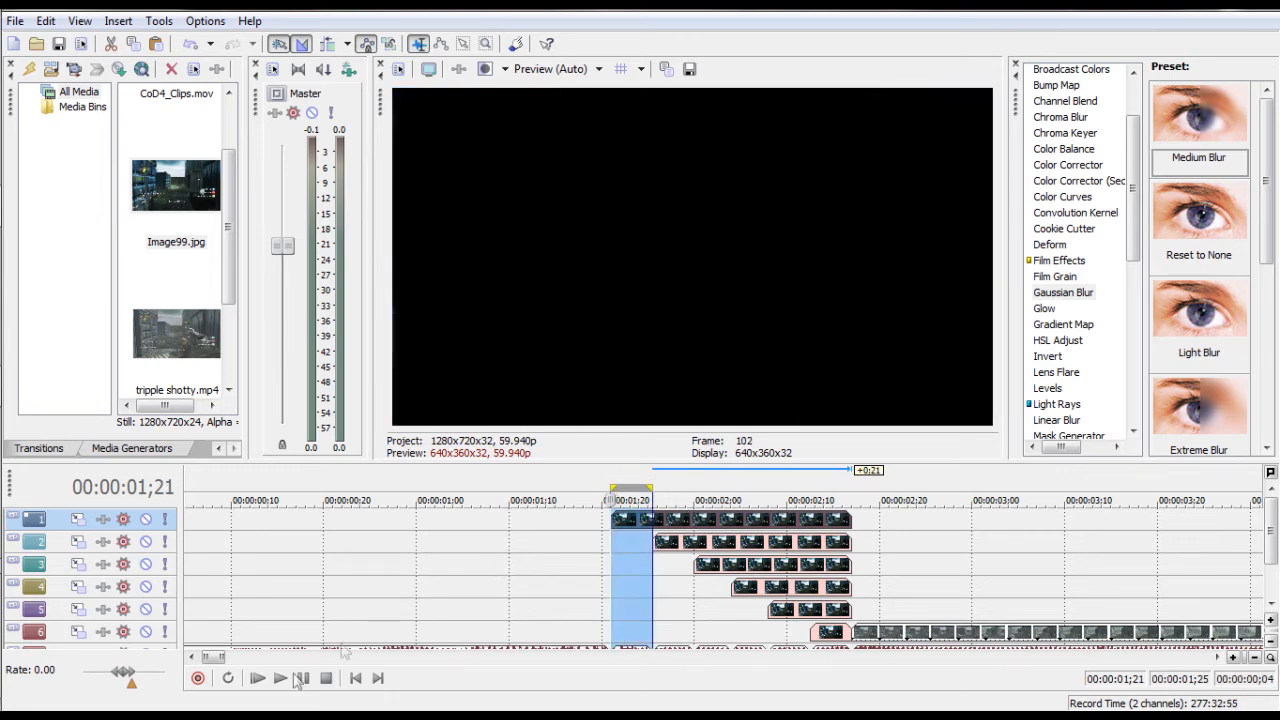
- Preview the track 1 slide-in and check it frame by frame from 00:00:01;21 to 00:00:02;02
{"action": "left_click", "coordinate": [283, 681]}
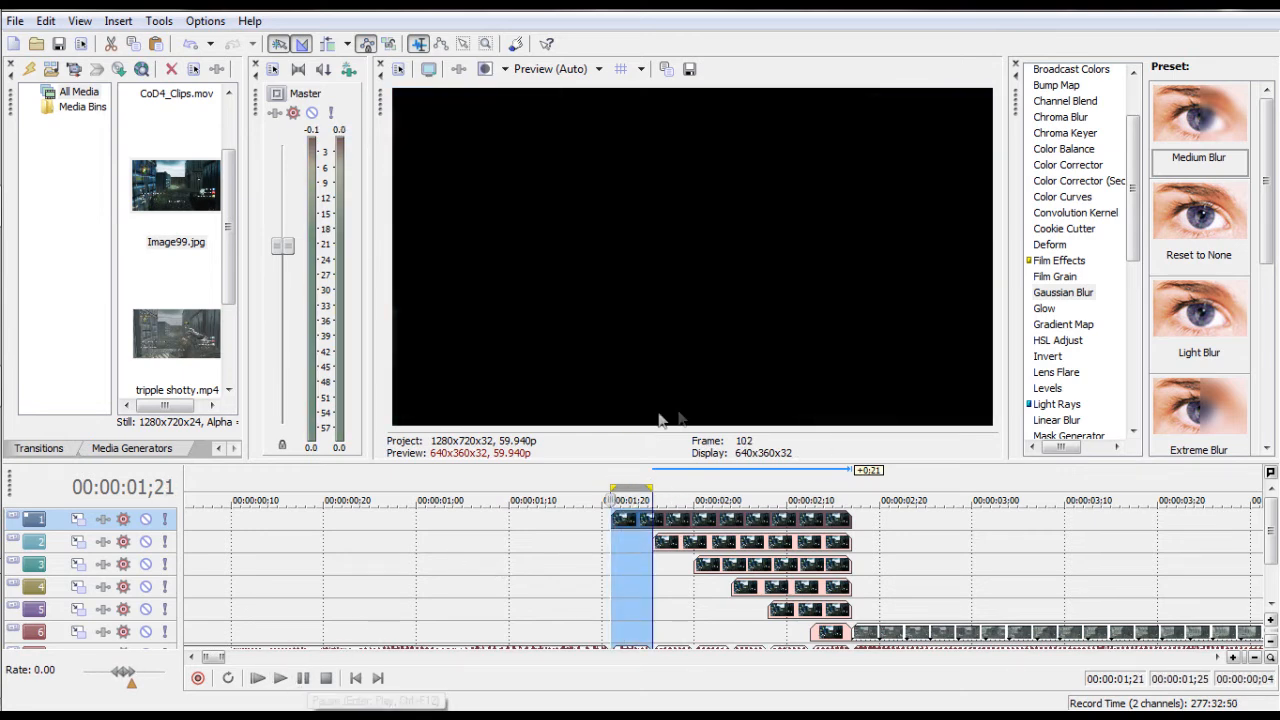
{"action": "left_click", "coordinate": [625, 499]}
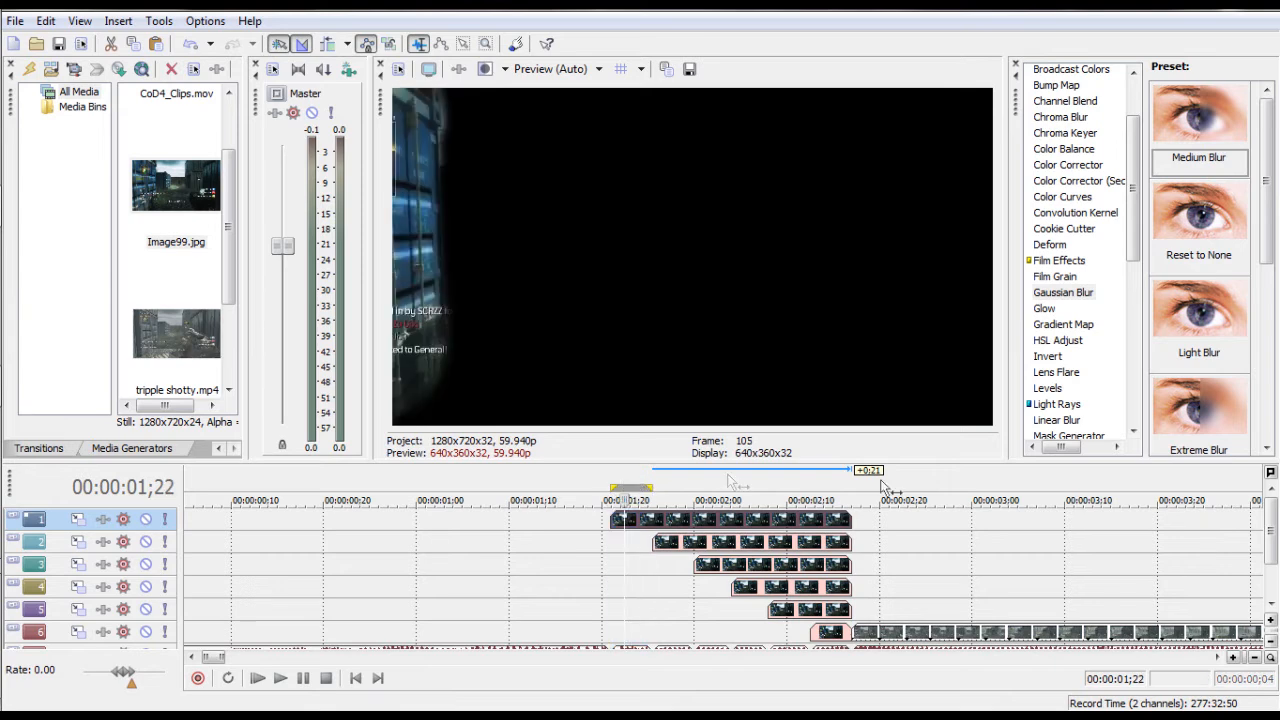
{"action": "left_click", "coordinate": [613, 486]}
{"action": "key", "text": "Right"}
{"action": "key", "text": "Right"}
{"action": "key", "text": "Right"}
{"action": "key", "text": "Right"}
{"action": "key", "text": "Right"}
{"action": "key", "text": "Right"}
{"action": "key", "text": "Right"}
{"action": "key", "text": "Right"}
{"action": "key", "text": "Right"}
{"action": "key", "text": "Right"}
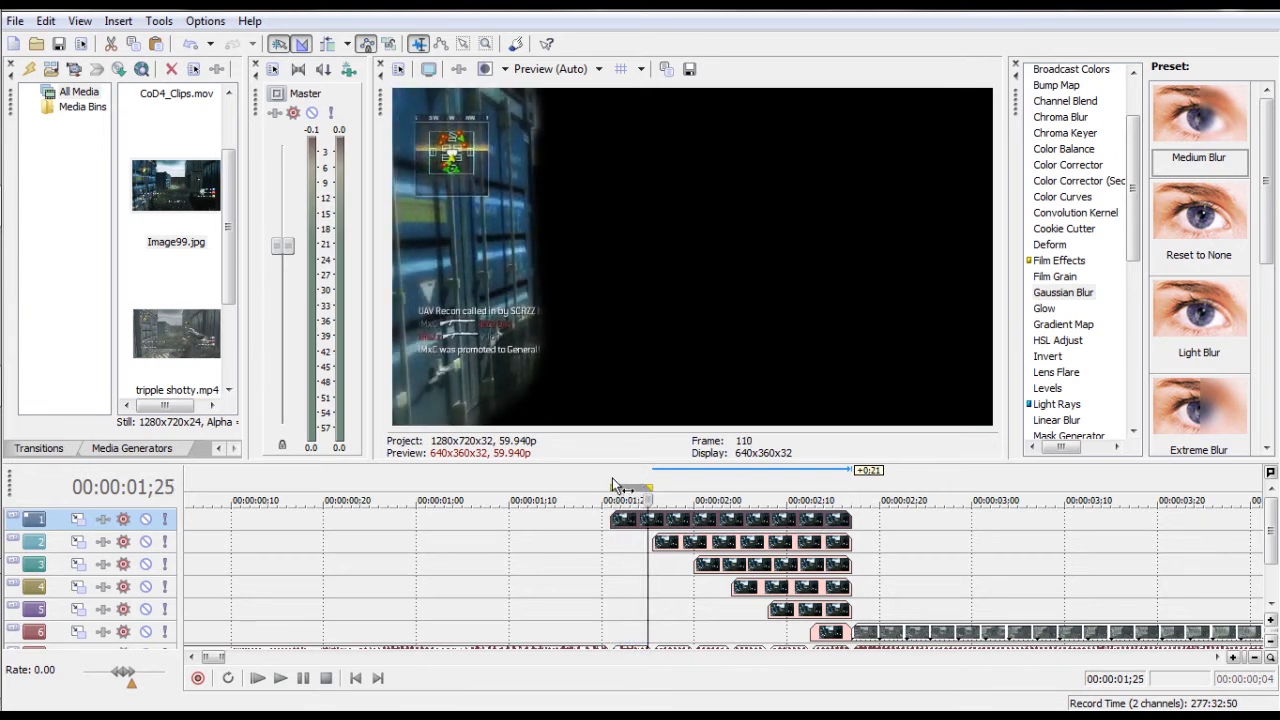
{"action": "key", "text": "Right"}
{"action": "key", "text": "Right"}
{"action": "key", "text": "Right"}
{"action": "key", "text": "Right"}
{"action": "key", "text": "Right"}
{"action": "key", "text": "Right"}
{"action": "key", "text": "Right"}
{"action": "key", "text": "Right"}
{"action": "key", "text": "Right"}
{"action": "key", "text": "Right"}
{"action": "key", "text": "Right"}
{"action": "key", "text": "Right"}
{"action": "key", "text": "Right"}
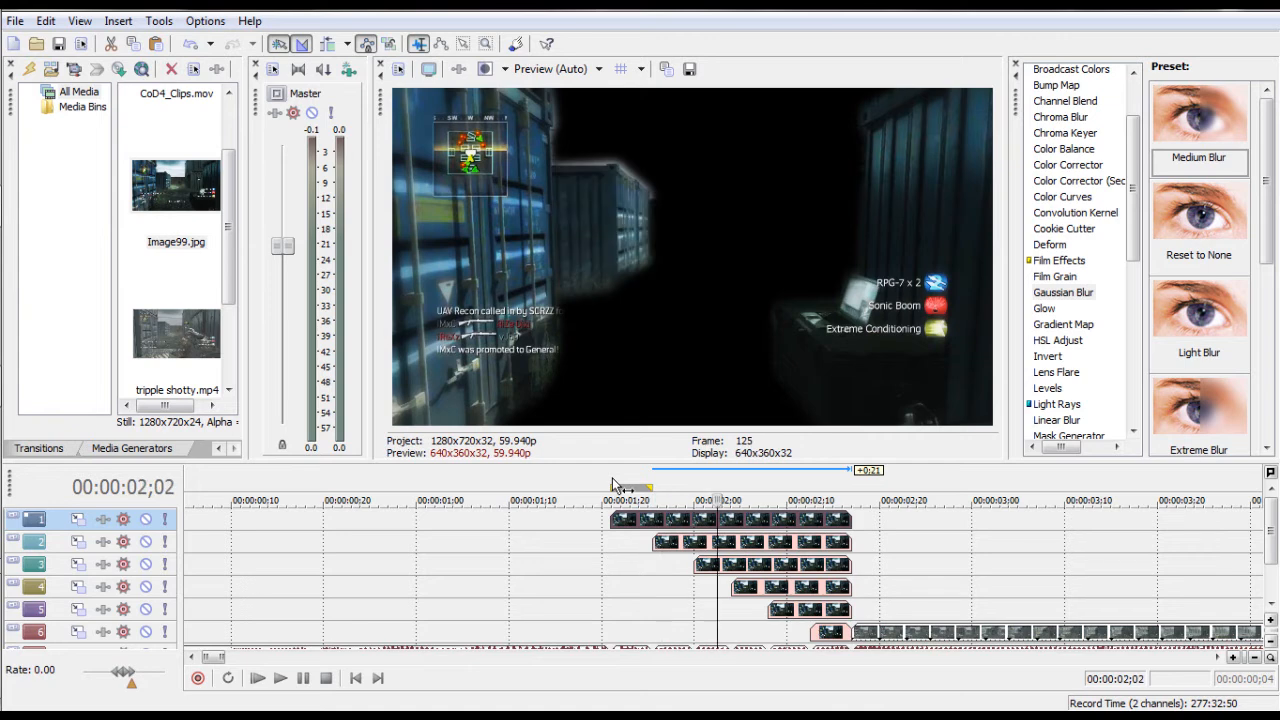
- Inspect the Position keyframe at 00:00:00;04 in Event Pan/Crop for the track 1 still, and close the window
{"action": "left_click", "coordinate": [655, 485]}
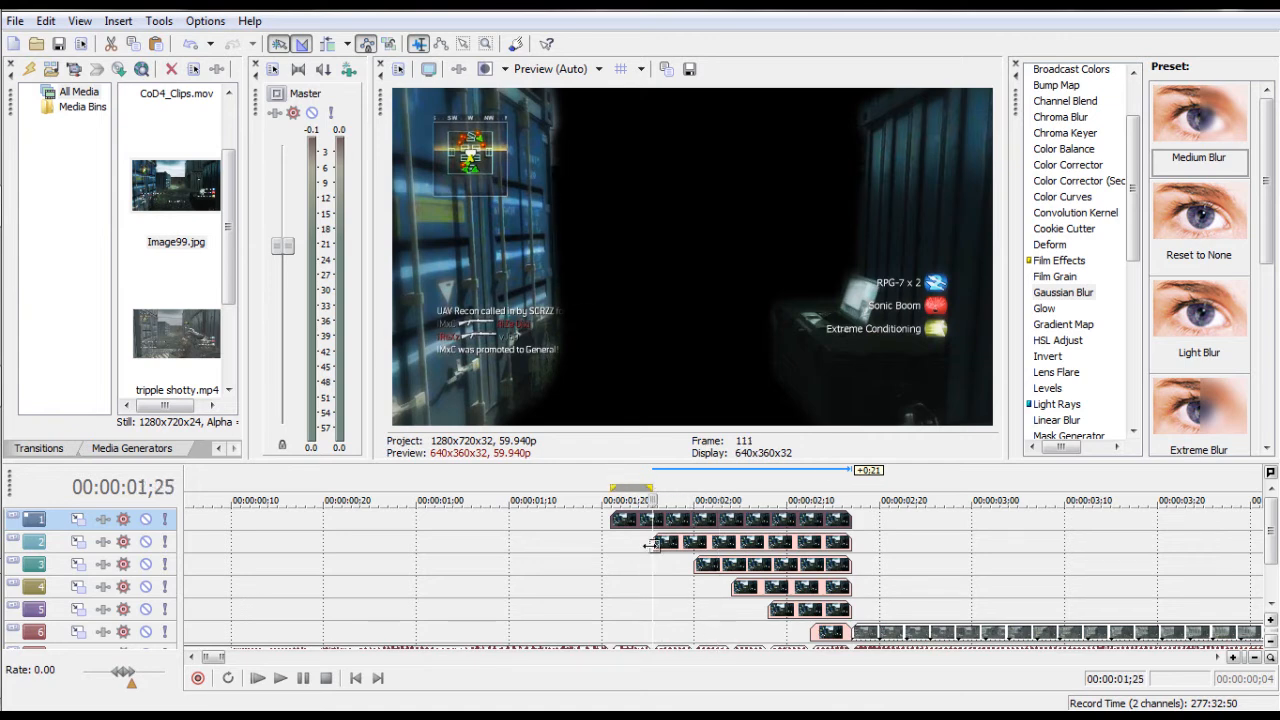
{"action": "right_click", "coordinate": [762, 513]}
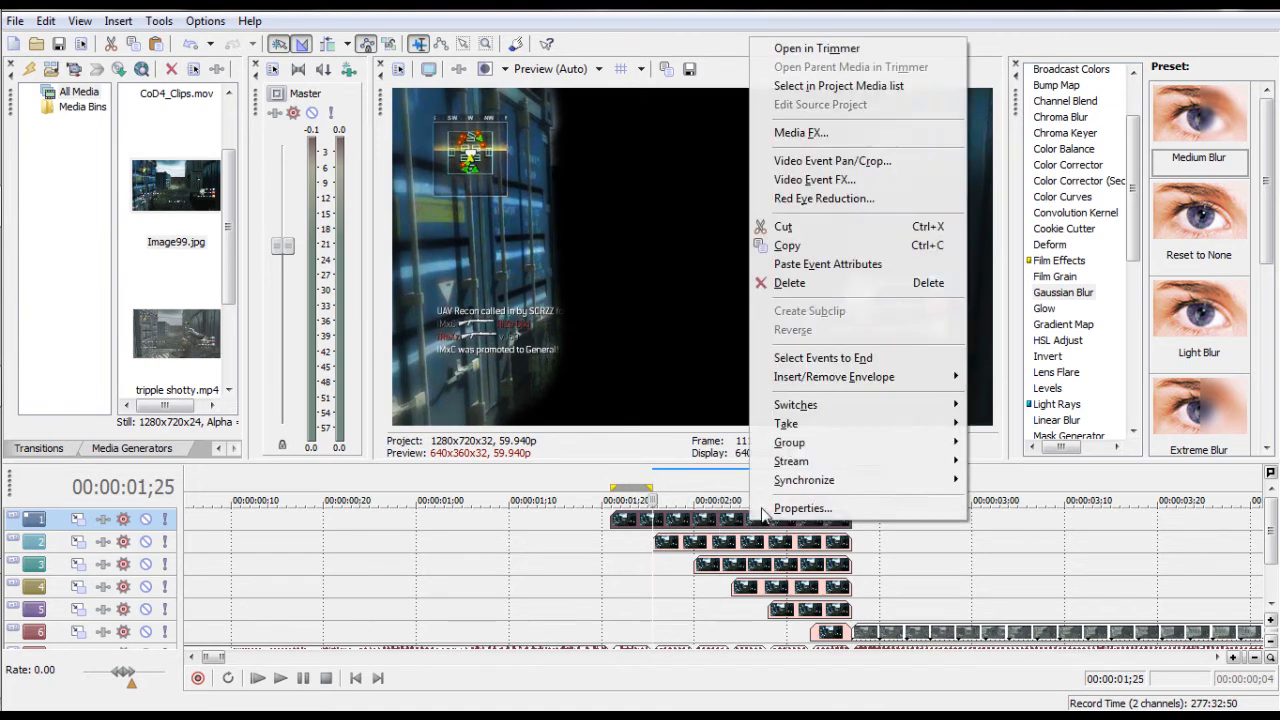
{"action": "left_click", "coordinate": [838, 161]}
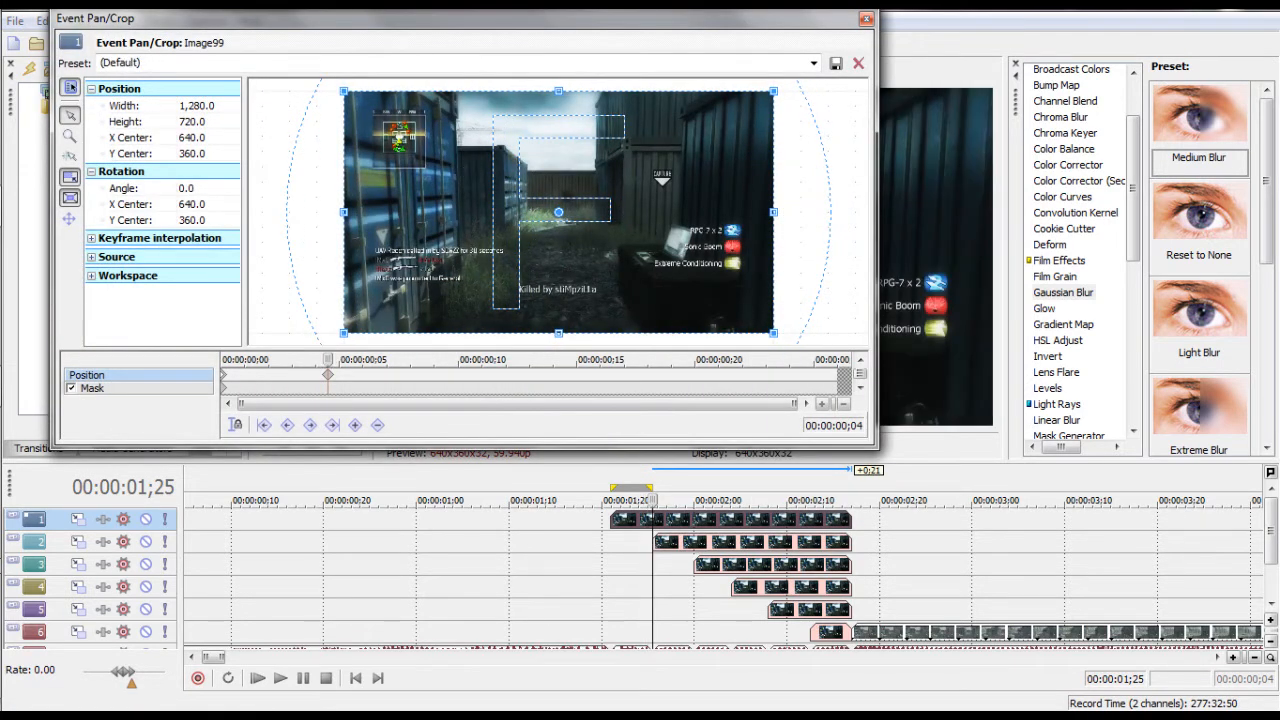
{"action": "left_click", "coordinate": [866, 20]}
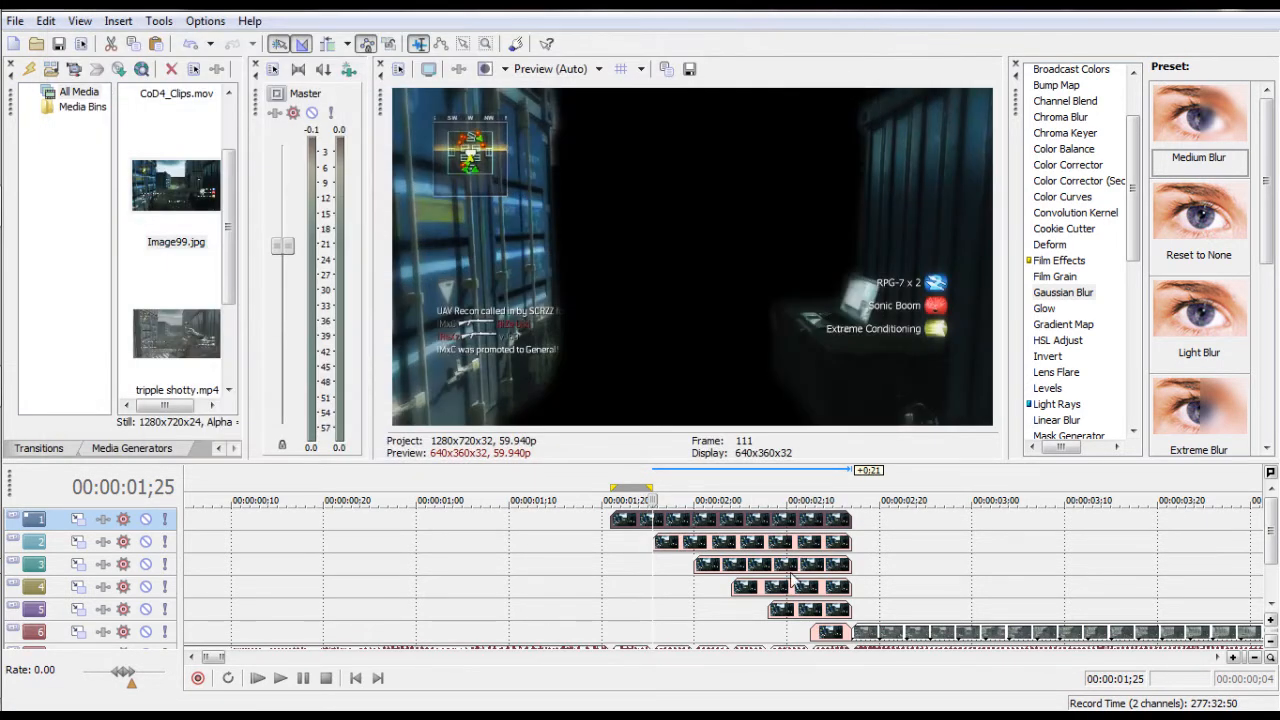
{"action": "left_click", "coordinate": [692, 479]}
{"action": "left_click", "coordinate": [680, 549]}
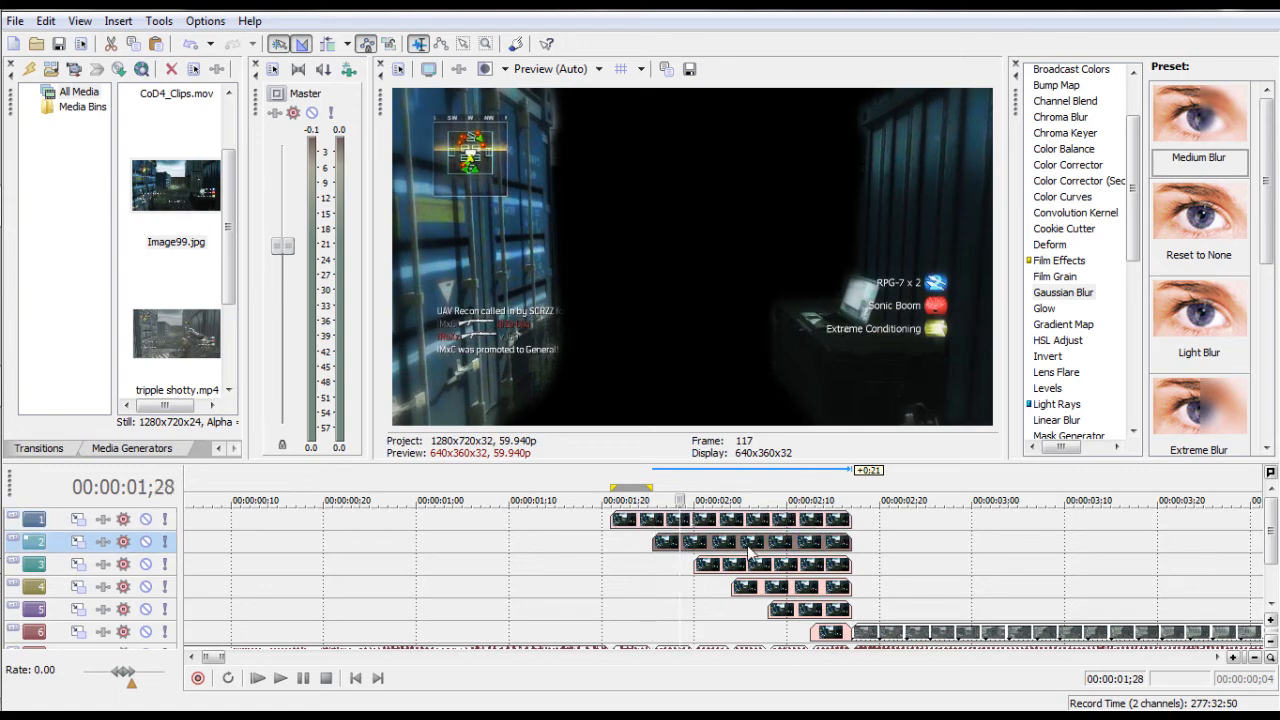
{"action": "right_click", "coordinate": [750, 552]}
{"action": "left_click", "coordinate": [800, 182]}
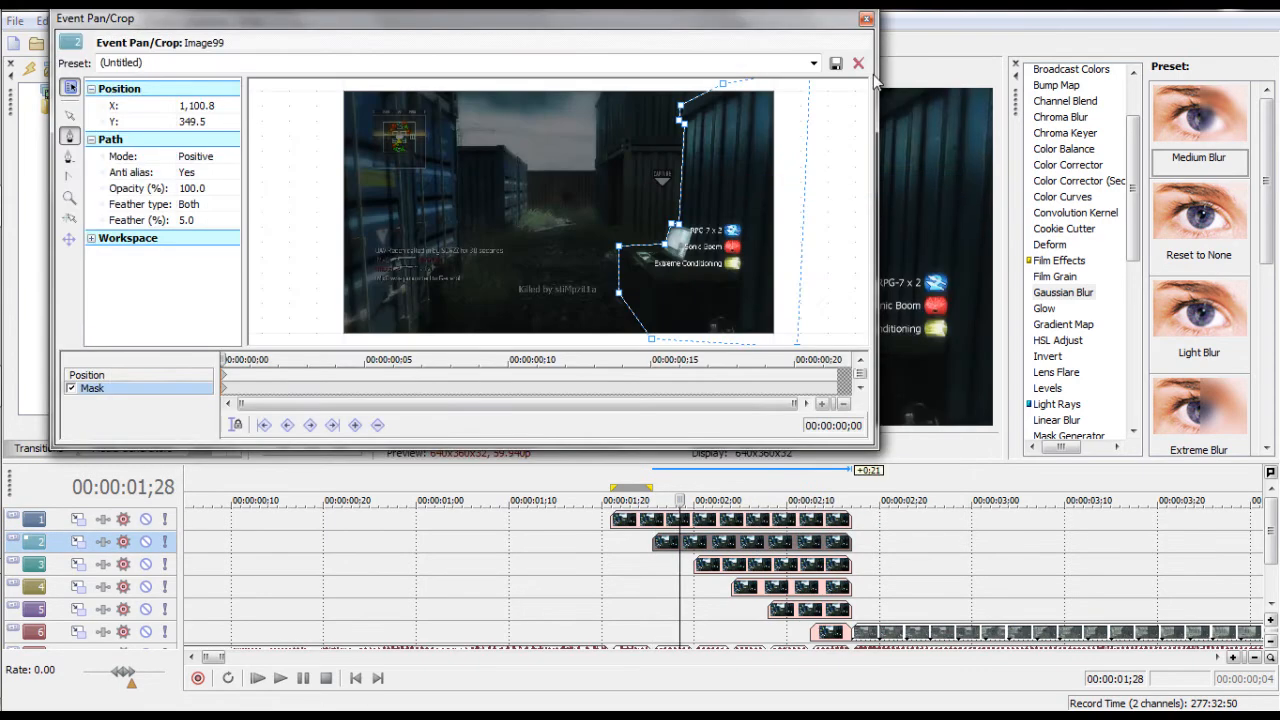
{"action": "left_click", "coordinate": [866, 19]}
- Trim the ends of the stills on tracks 2 to 5 so each one stops where the next track's still begins
{"action": "left_click", "coordinate": [696, 479]}
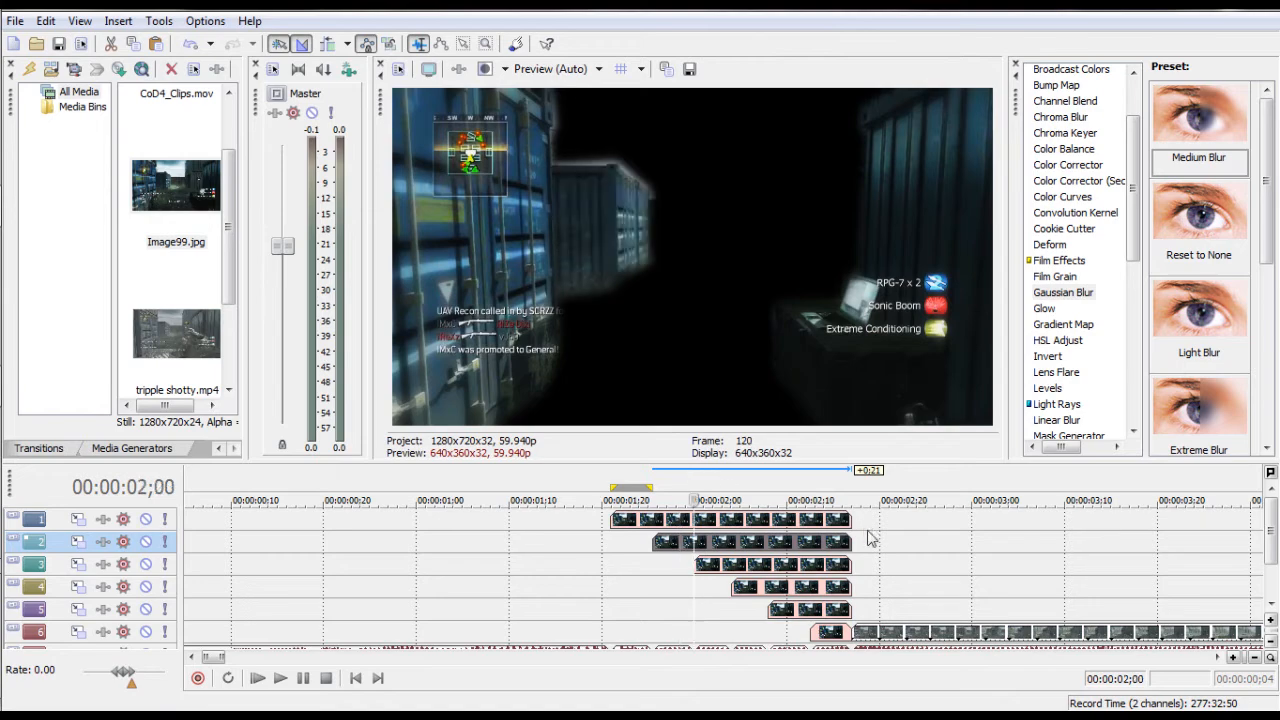
{"action": "left_click_drag", "start_coordinate": [851, 544], "coordinate": [694, 555]}
{"action": "left_click_drag", "start_coordinate": [851, 566], "coordinate": [732, 570]}
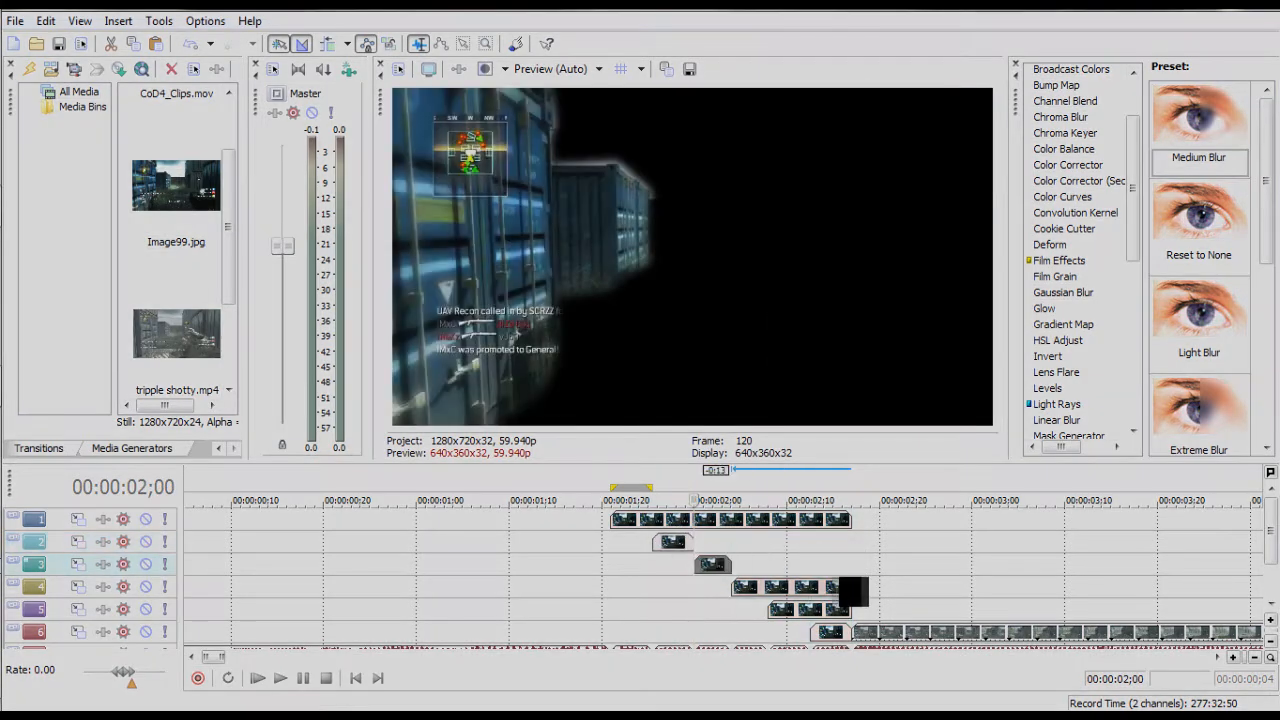
{"action": "left_click_drag", "start_coordinate": [866, 587], "coordinate": [768, 588]}
{"action": "left_click_drag", "start_coordinate": [851, 609], "coordinate": [808, 610]}
- Add a default Position keyframe at the last frame of the track 2 still in Event Pan/Crop
{"action": "right_click", "coordinate": [676, 541]}
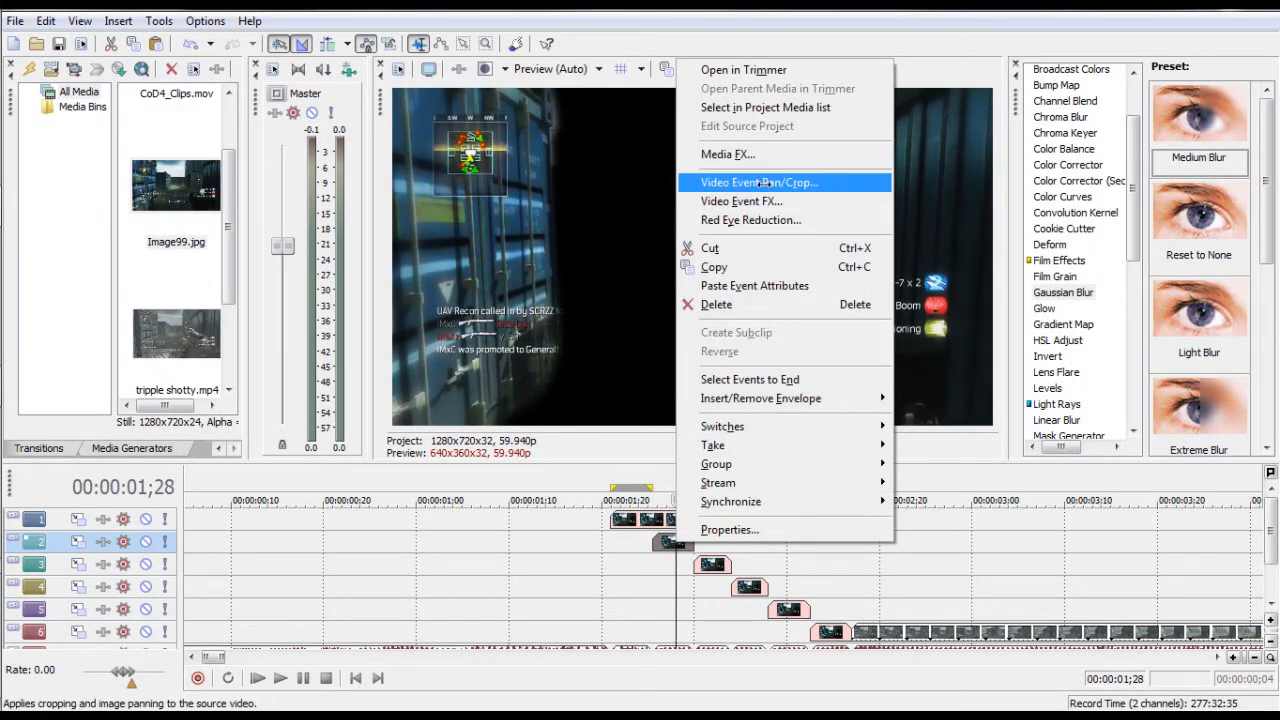
{"action": "left_click", "coordinate": [763, 184]}
{"action": "left_click", "coordinate": [208, 385]}
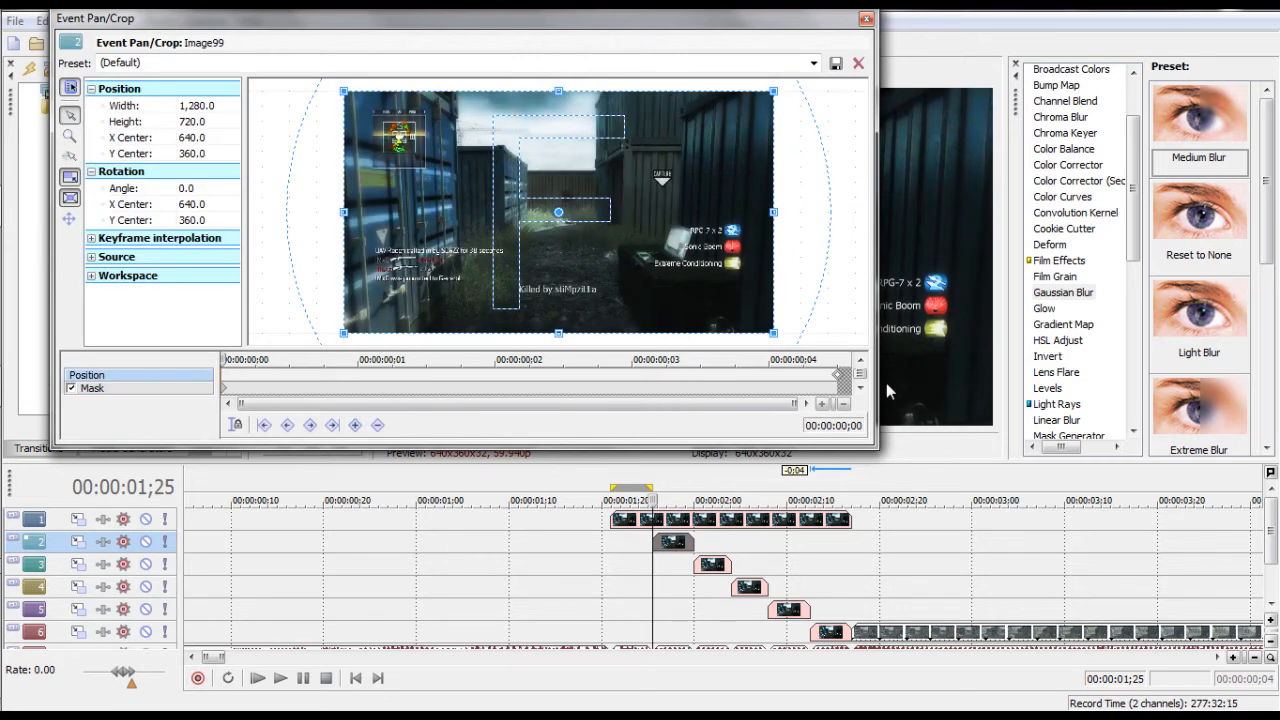
{"action": "left_click", "coordinate": [866, 20]}
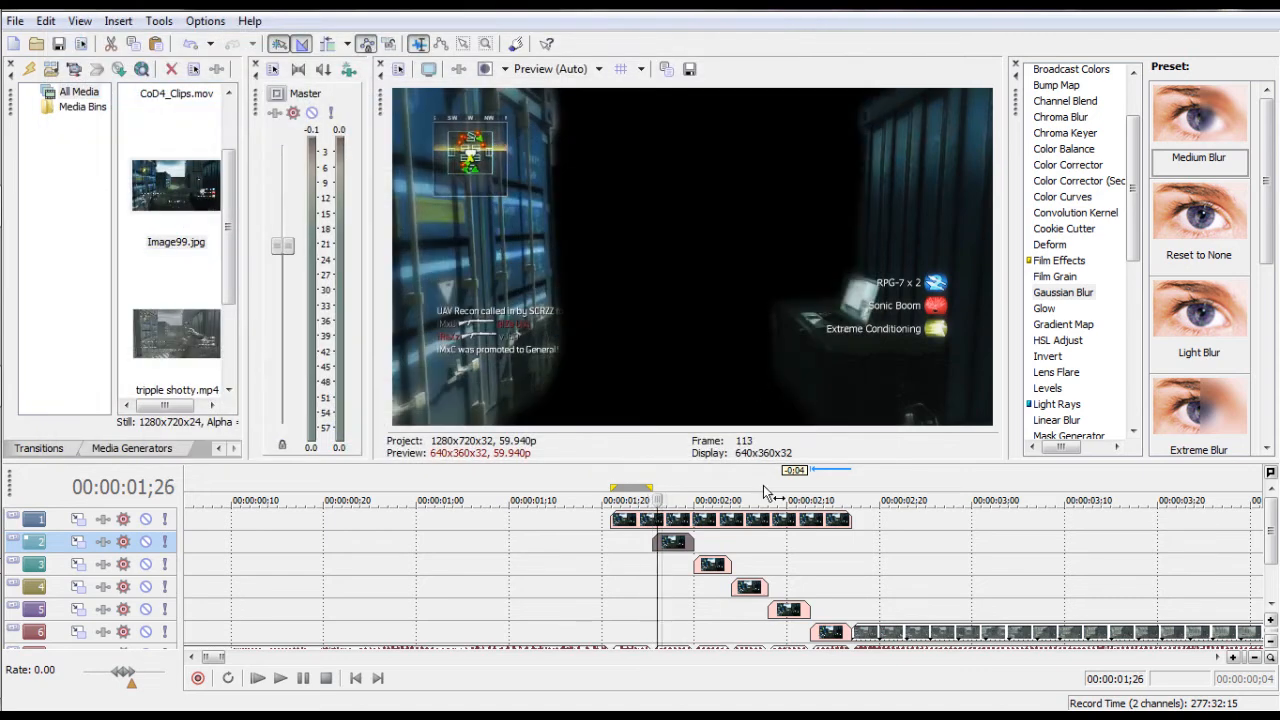
- Shift the track 2 still's first Position keyframe horizontally so it slides in from the right, and extend the still level with track 1
{"action": "right_click", "coordinate": [675, 542]}
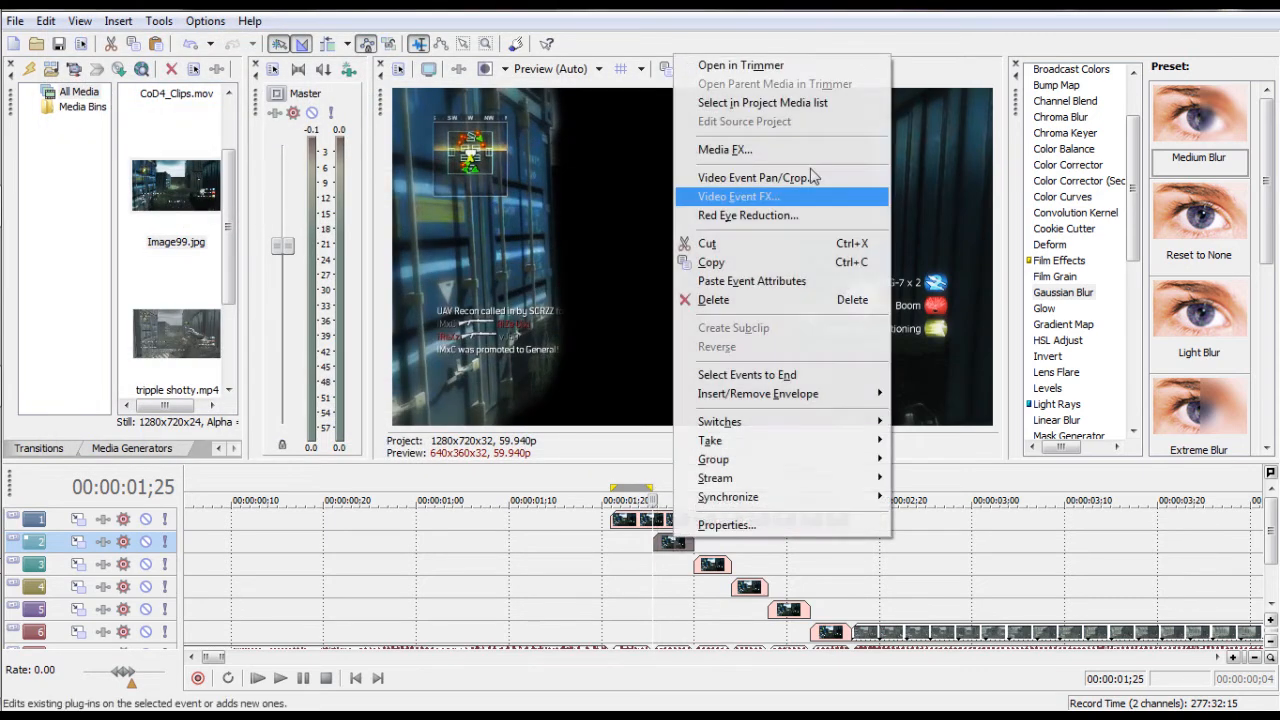
{"action": "left_click", "coordinate": [720, 180]}
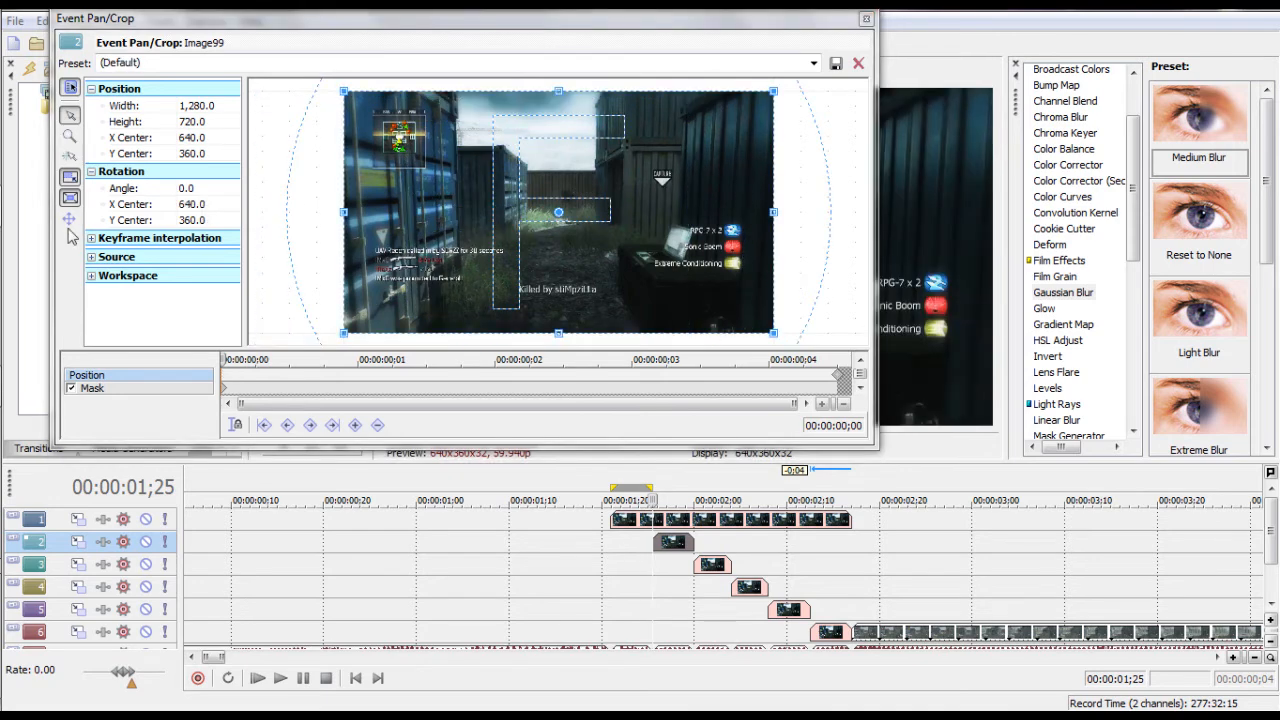
{"action": "left_click_drag", "start_coordinate": [671, 204], "coordinate": [513, 204]}
{"action": "left_click", "coordinate": [866, 18]}
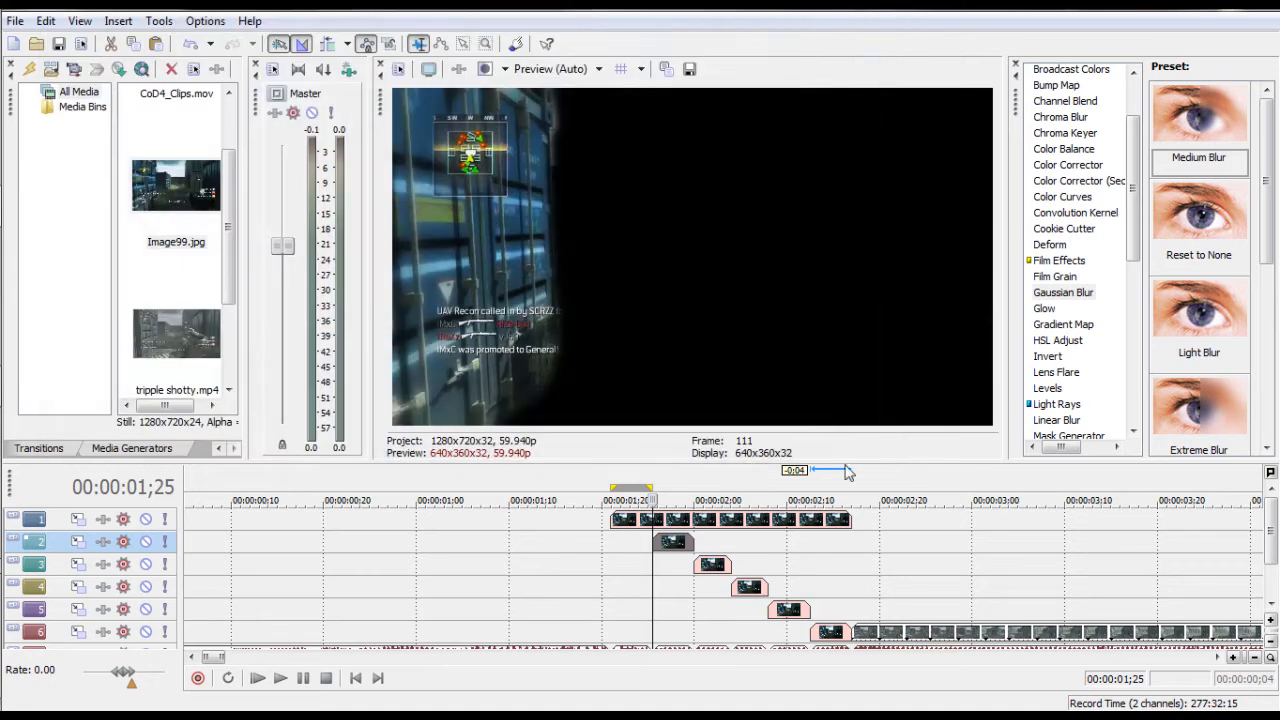
{"action": "left_click_drag", "start_coordinate": [692, 541], "coordinate": [851, 541]}
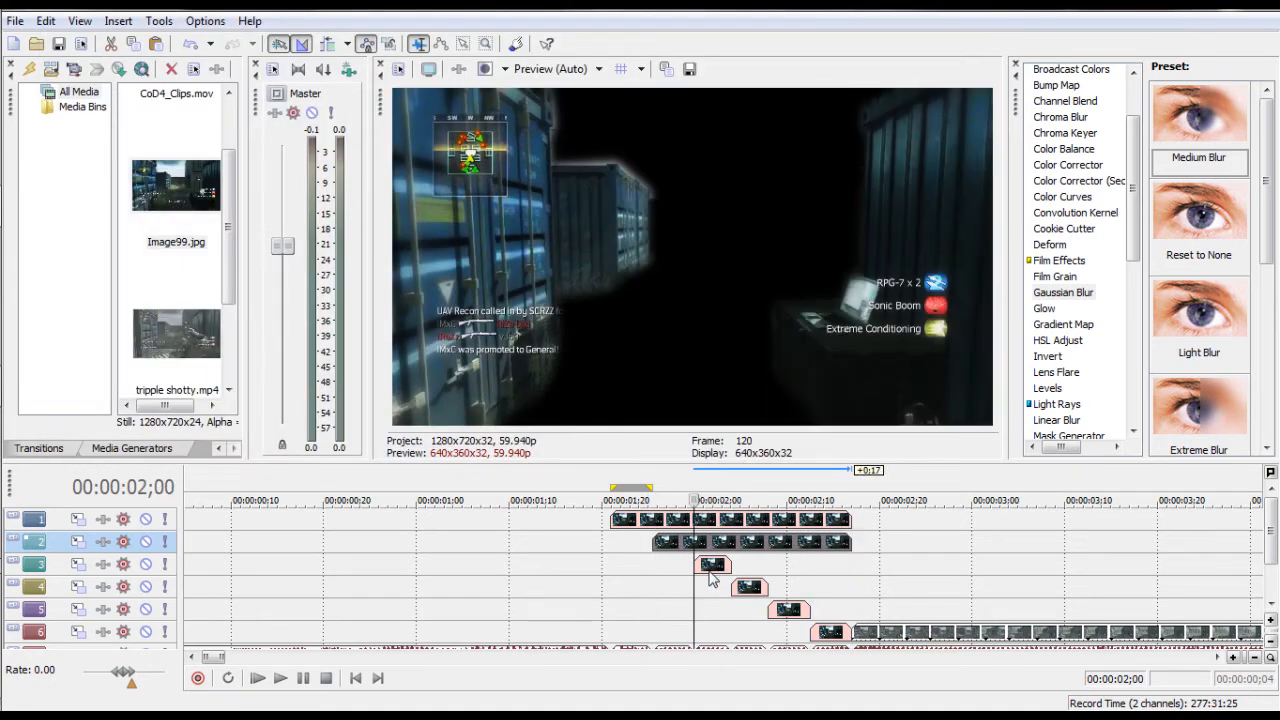
- Keyframe the track 3 still's Position from X Center 1,195 to the default at its last frame, and extend the still level with track 2
{"action": "right_click", "coordinate": [712, 568]}
{"action": "left_click", "coordinate": [826, 216]}
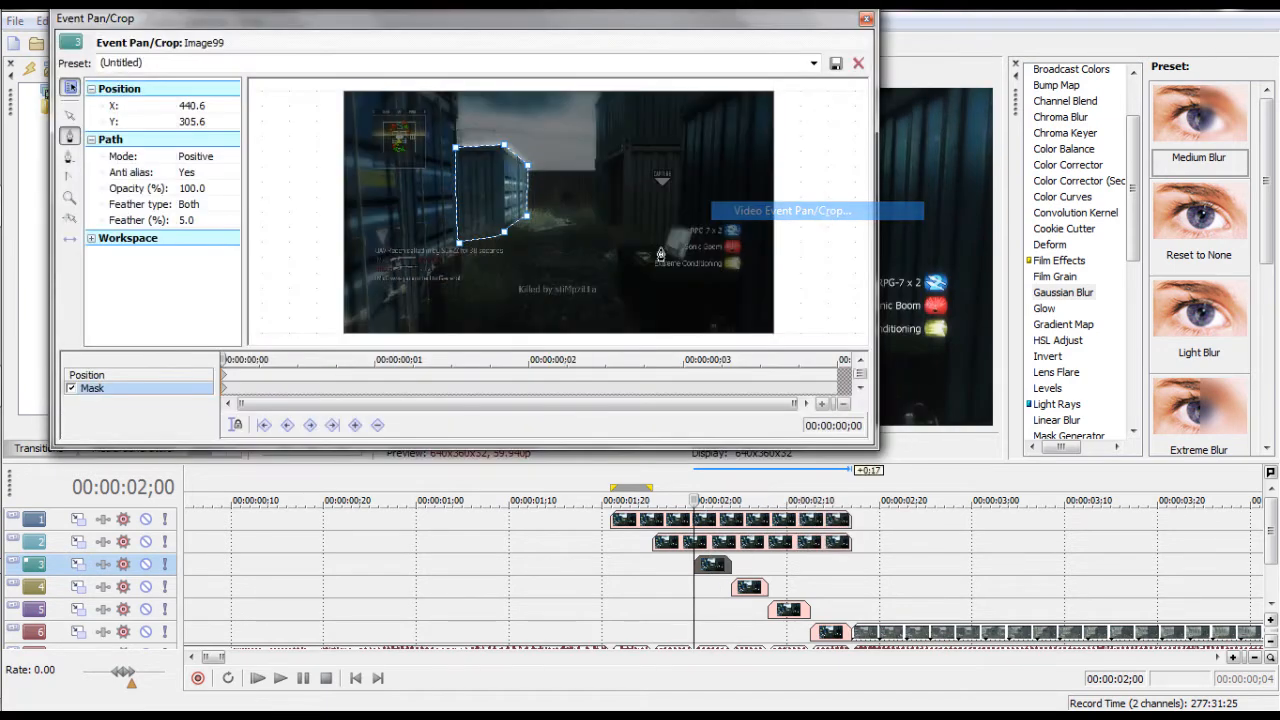
{"action": "left_click", "coordinate": [232, 377]}
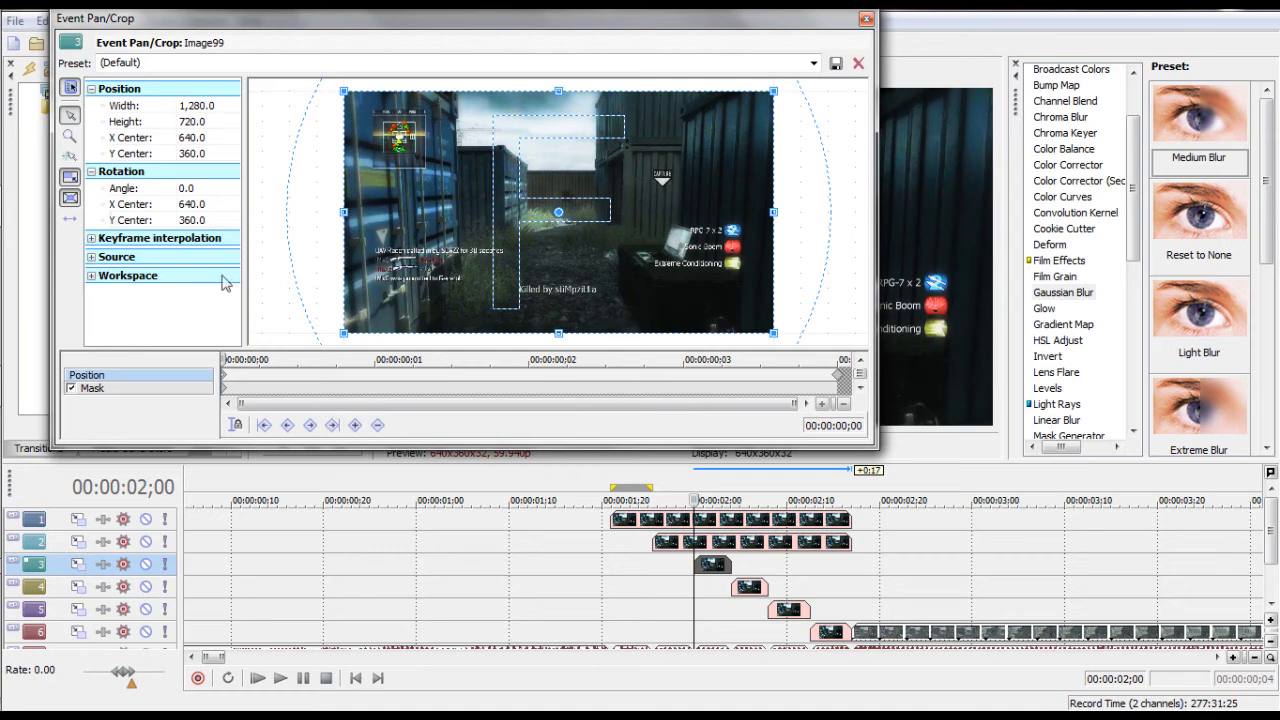
{"action": "left_click_drag", "start_coordinate": [587, 223], "coordinate": [774, 256]}
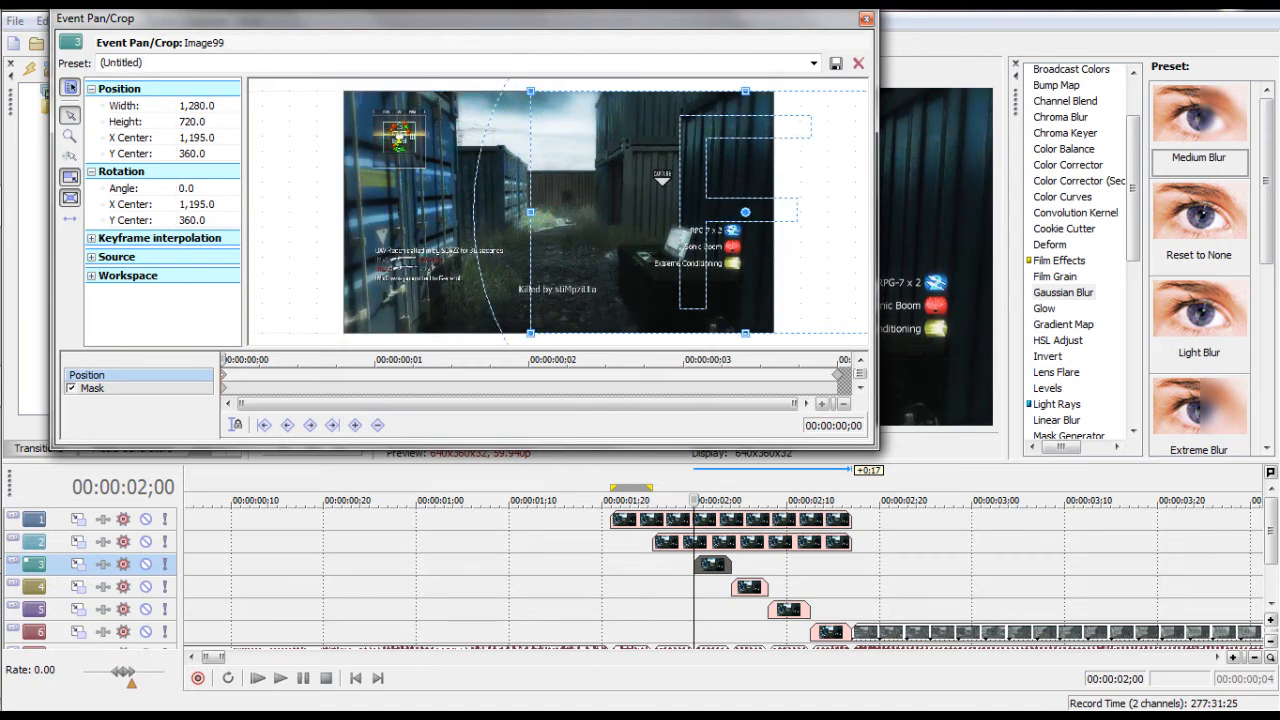
{"action": "left_click", "coordinate": [866, 18]}
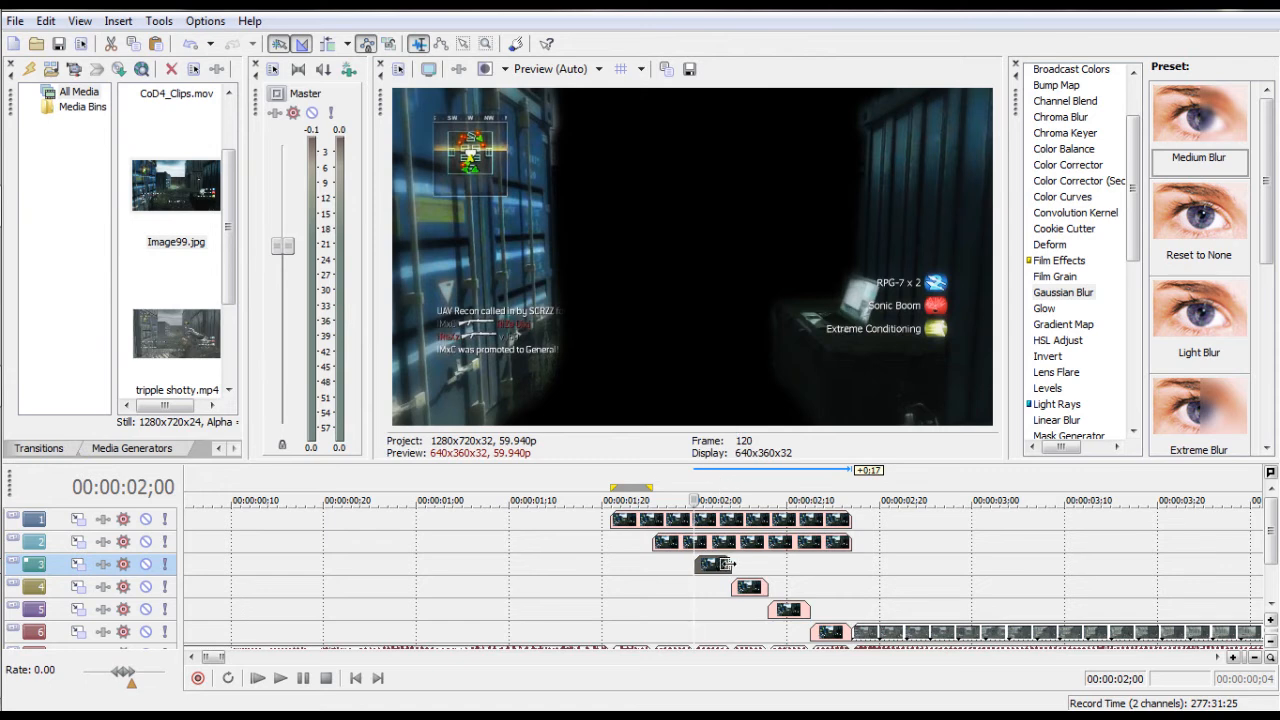
{"action": "left_click_drag", "start_coordinate": [733, 564], "coordinate": [851, 564]}
- Keyframe the track 4 still to slide in horizontally from the right to its default Position, and extend it level with the stills above
{"action": "left_click", "coordinate": [727, 495]}
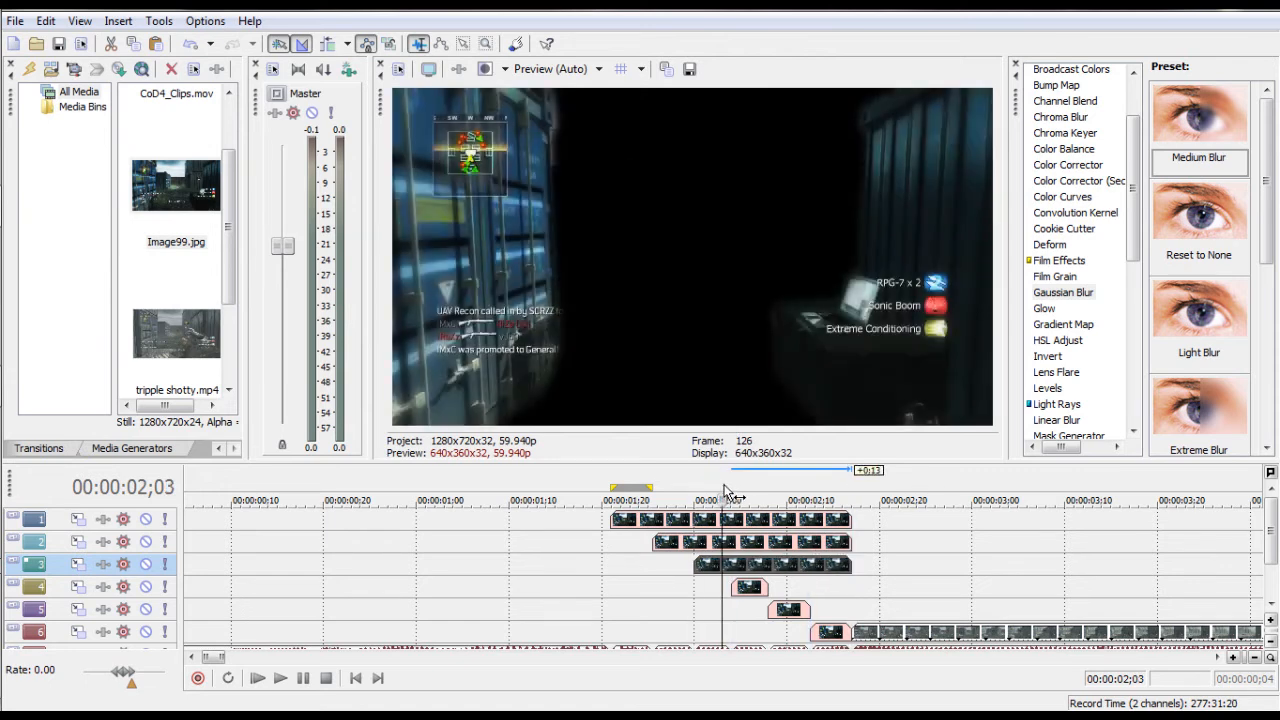
{"action": "left_click", "coordinate": [730, 490]}
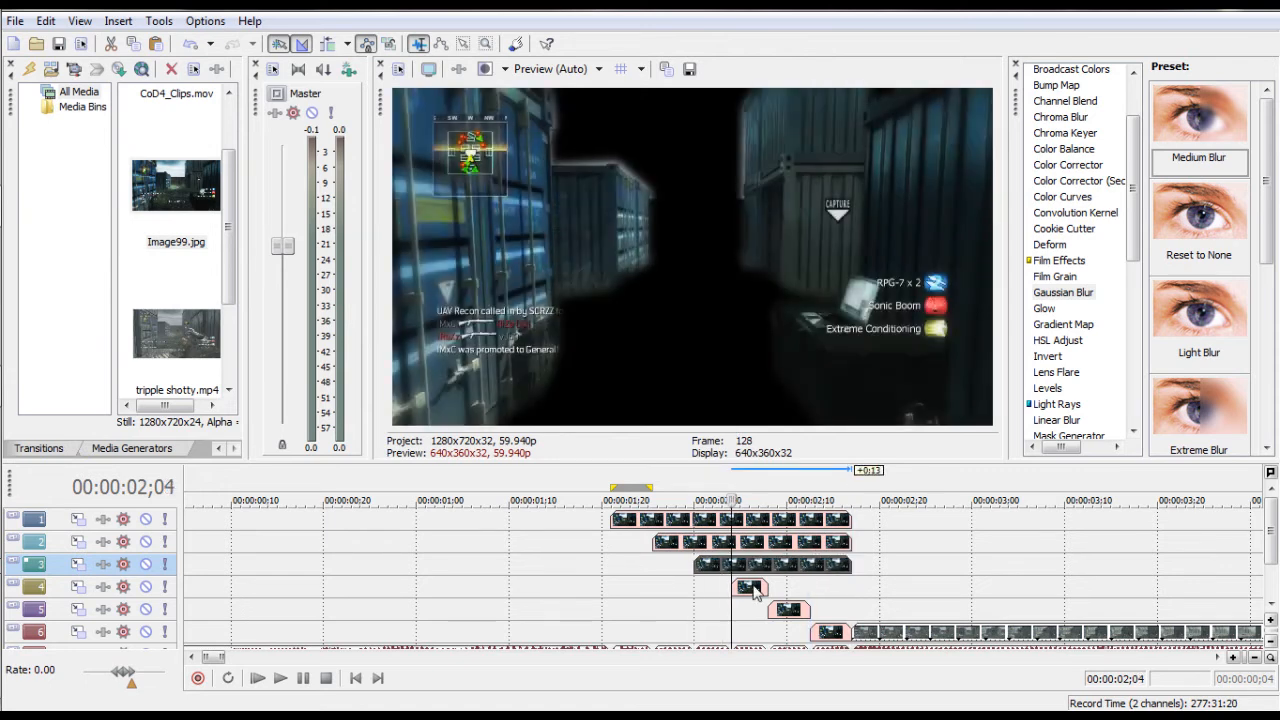
{"action": "right_click", "coordinate": [752, 590]}
{"action": "left_click", "coordinate": [806, 225]}
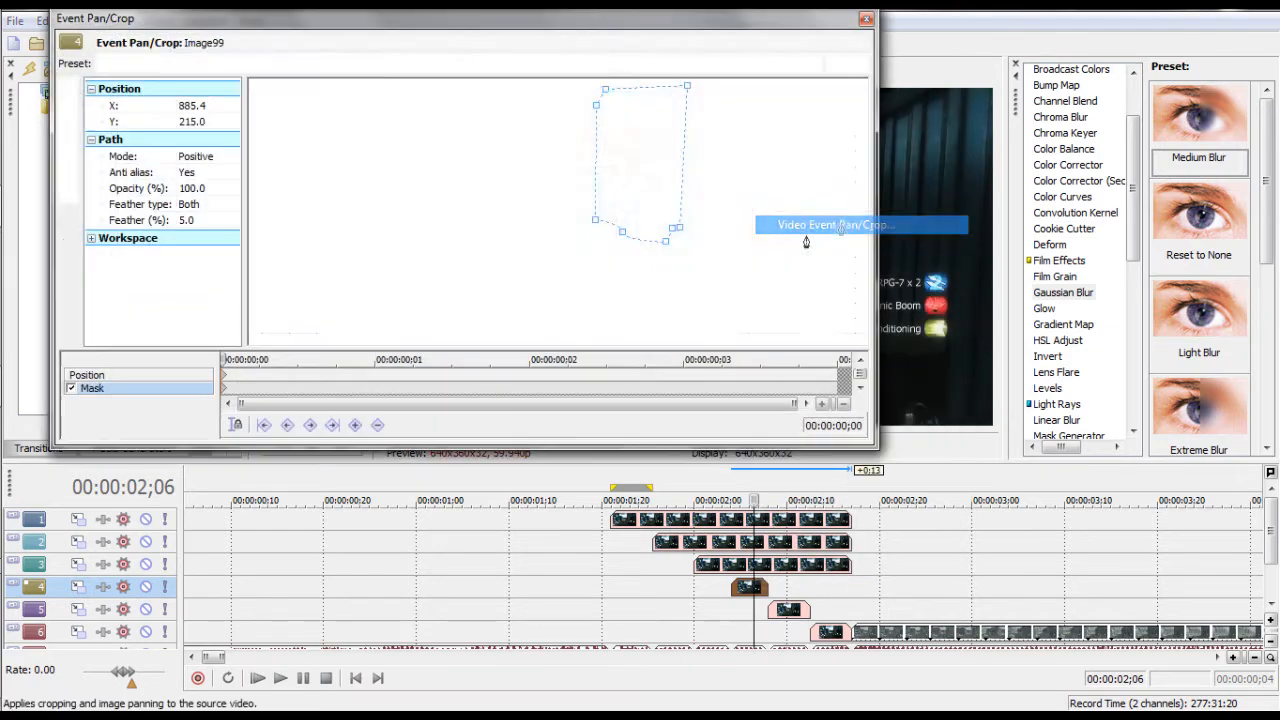
{"action": "left_click_drag", "start_coordinate": [683, 24], "coordinate": [650, 45]}
{"action": "left_click", "coordinate": [192, 398]}
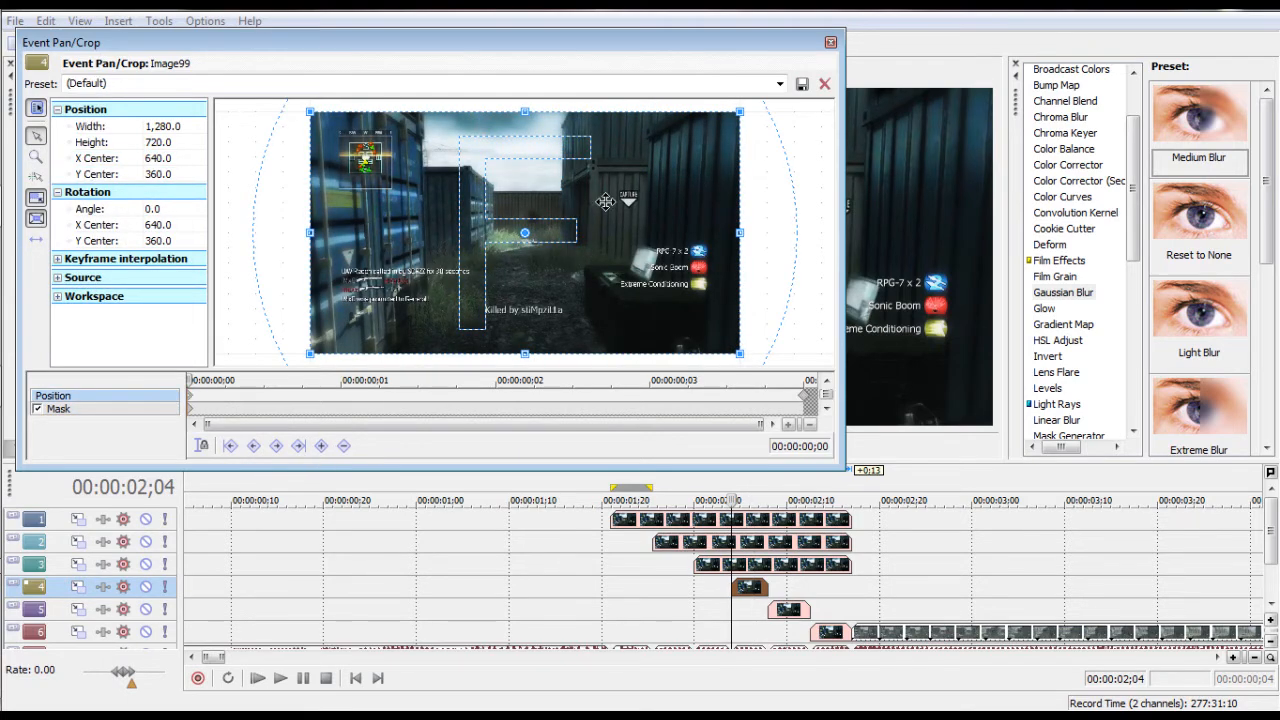
{"action": "left_click_drag", "start_coordinate": [637, 190], "coordinate": [454, 184]}
{"action": "left_click", "coordinate": [831, 43]}
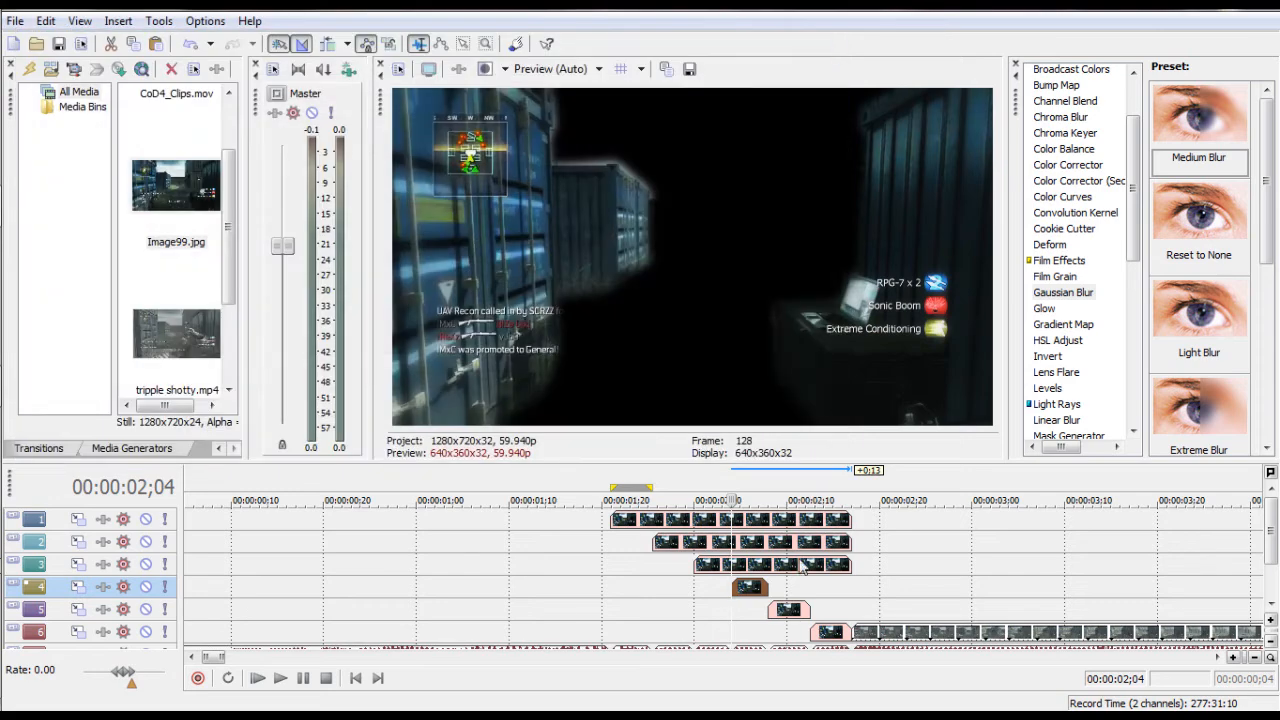
{"action": "left_click_drag", "start_coordinate": [766, 587], "coordinate": [850, 587]}
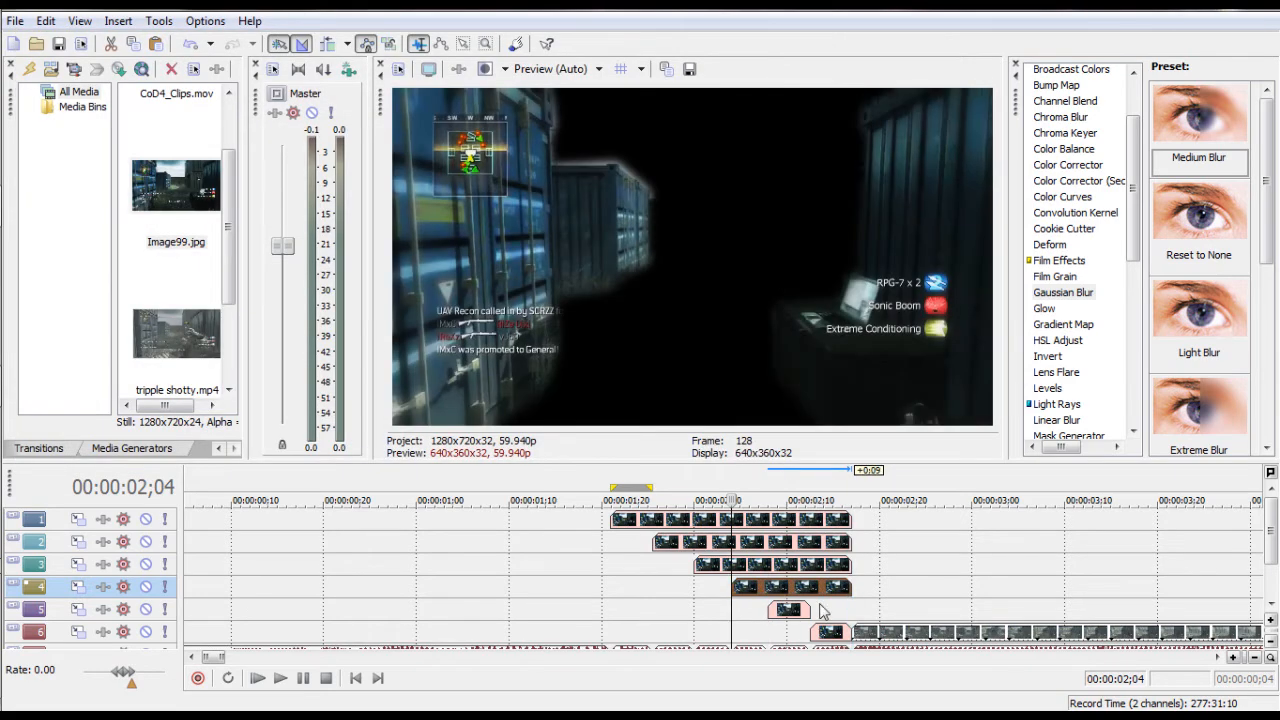
- Scrub the timeline around 00:00:02;06 to check the track 4 still's slide-in
{"action": "left_click", "coordinate": [780, 484]}
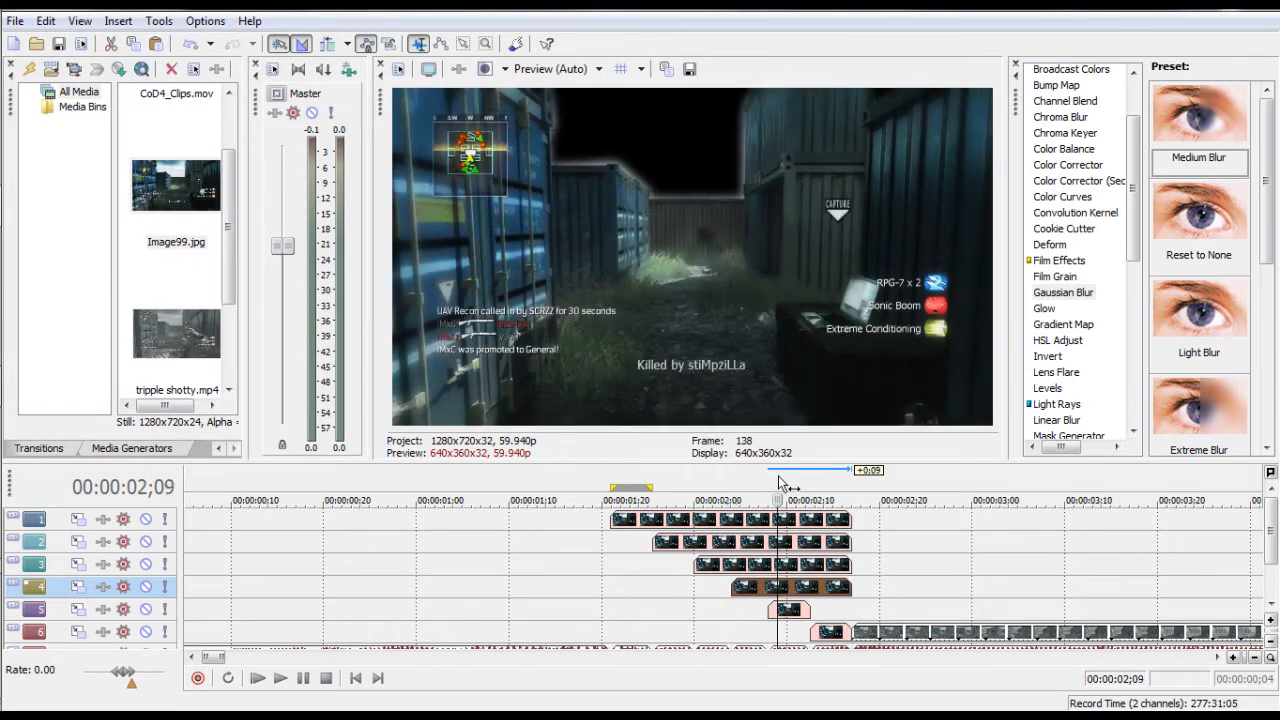
{"action": "mouse_move", "coordinate": [778, 484]}
{"action": "left_mouse_down"}
{"action": "mouse_move", "coordinate": [751, 483]}
{"action": "mouse_move", "coordinate": [780, 490]}
{"action": "left_mouse_up"}
{"action": "left_click", "coordinate": [821, 485]}
{"action": "left_click_drag", "start_coordinate": [790, 479], "coordinate": [754, 484]}
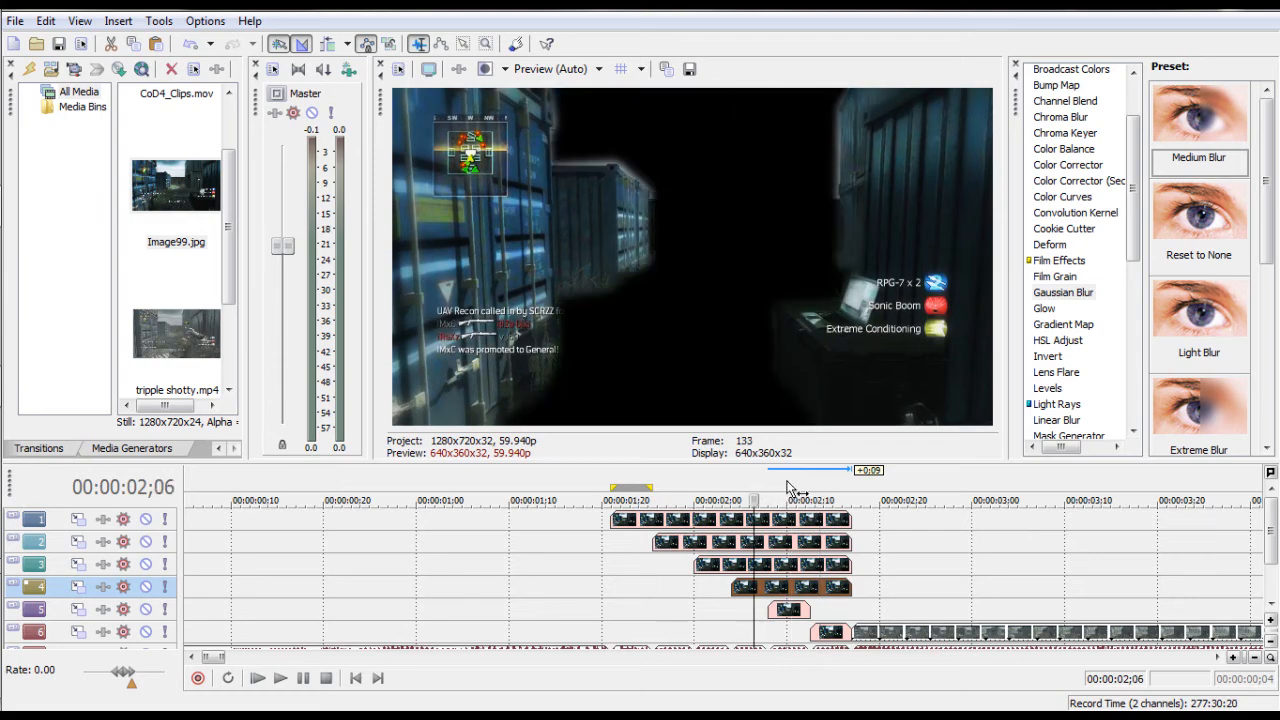
- Open Event Pan/Crop for the track 5 still and add a default Position keyframe at its last frame
{"action": "left_click", "coordinate": [788, 488]}
{"action": "left_click", "coordinate": [790, 610]}
{"action": "right_click", "coordinate": [790, 611]}
{"action": "left_click", "coordinate": [868, 250]}
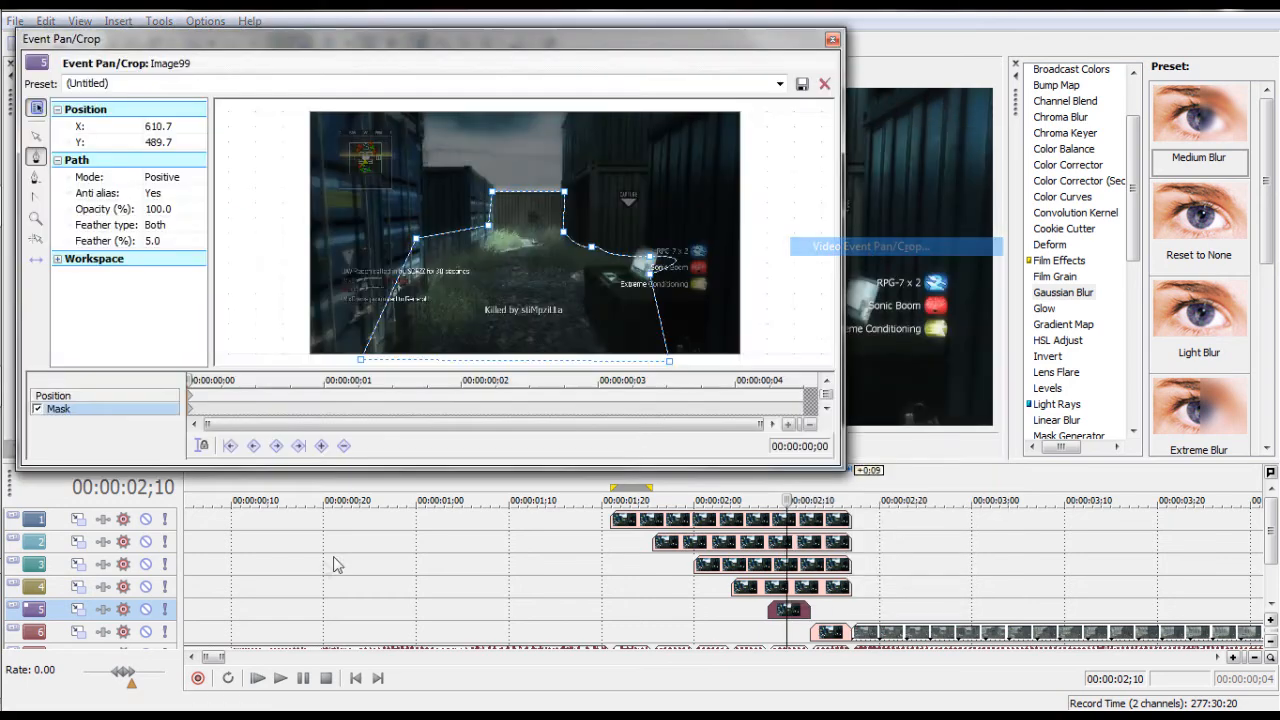
{"action": "left_click", "coordinate": [193, 397]}
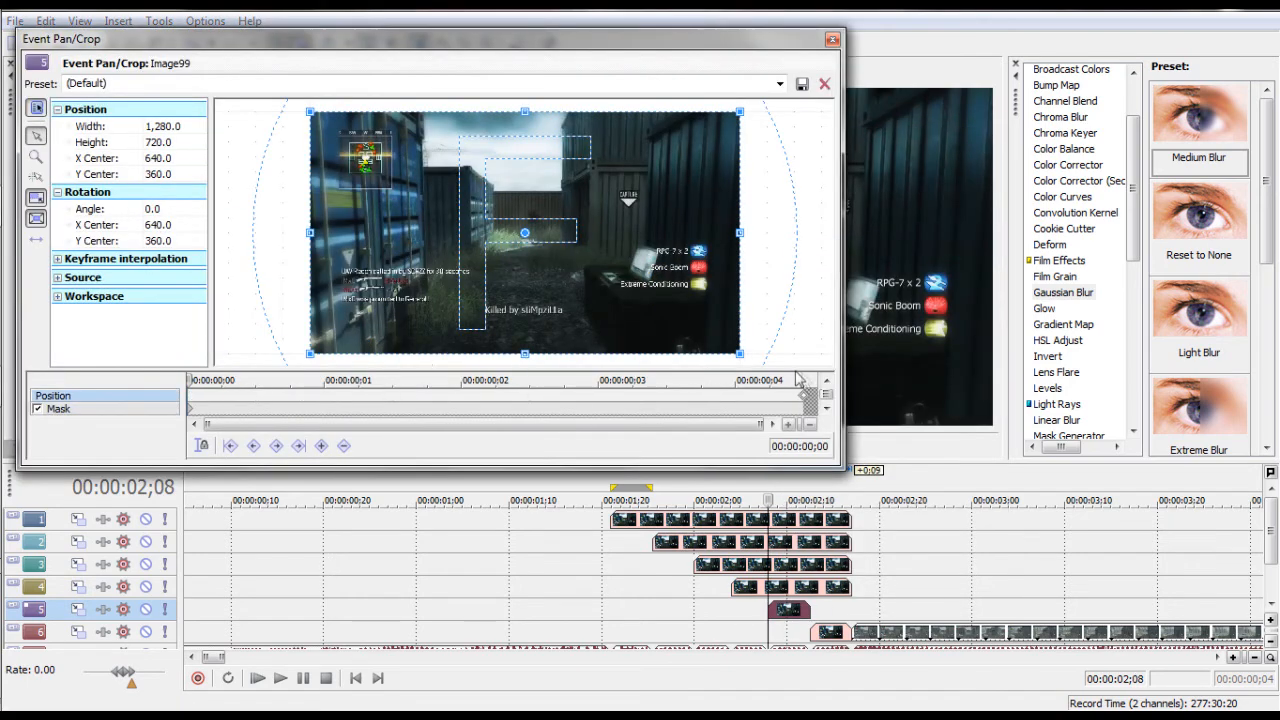
- Restrict movement to vertical and shift the track 5 still's first Position keyframe to a Y Center of -142
{"action": "left_click", "coordinate": [36, 242]}
{"action": "left_click_drag", "start_coordinate": [524, 232], "coordinate": [534, 74]}
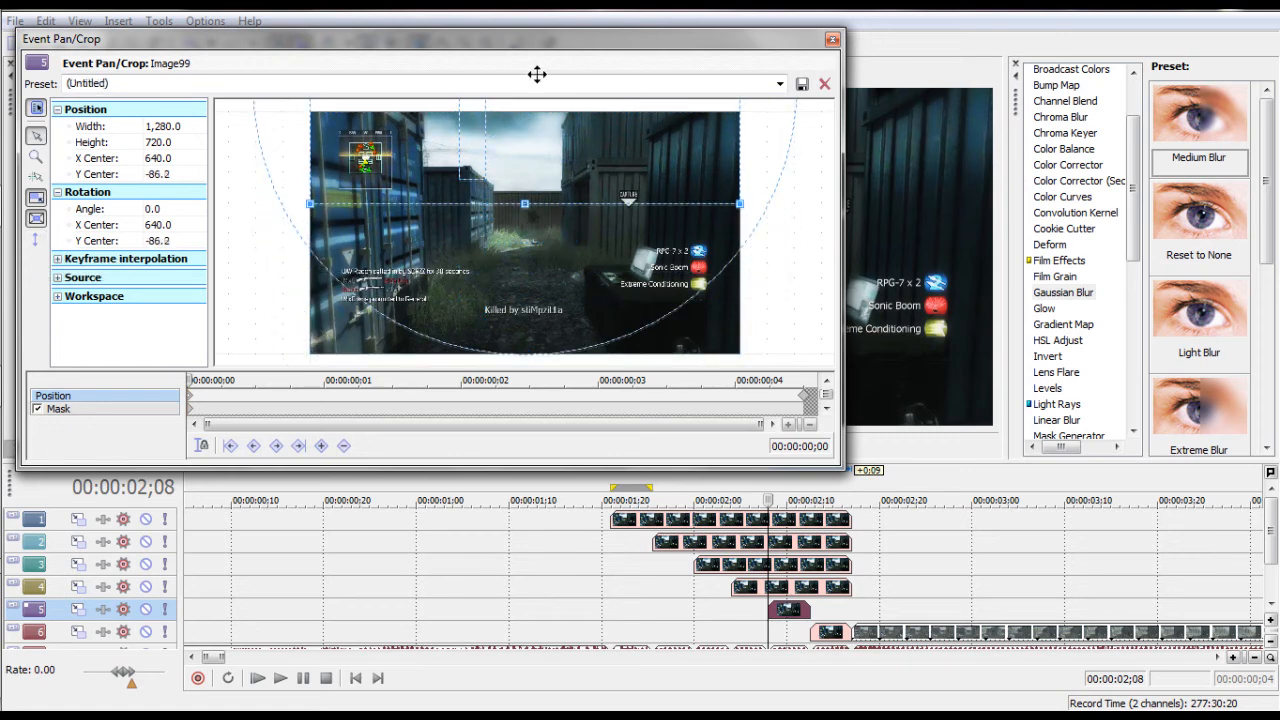
{"action": "left_click_drag", "start_coordinate": [538, 133], "coordinate": [540, 140]}
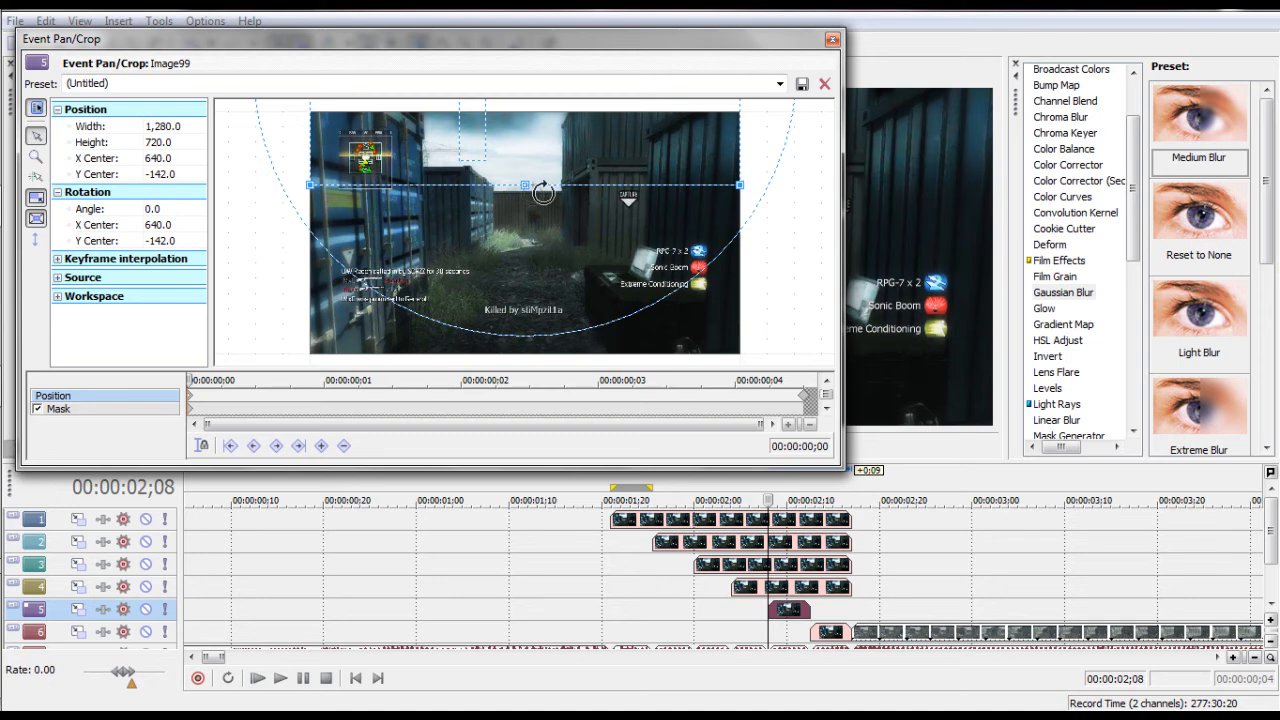
- Check the track 5 still's vertical slide-in along its Event Pan/Crop timeline, and extend the still level with those above
{"action": "left_click_drag", "start_coordinate": [843, 468], "coordinate": [993, 582]}
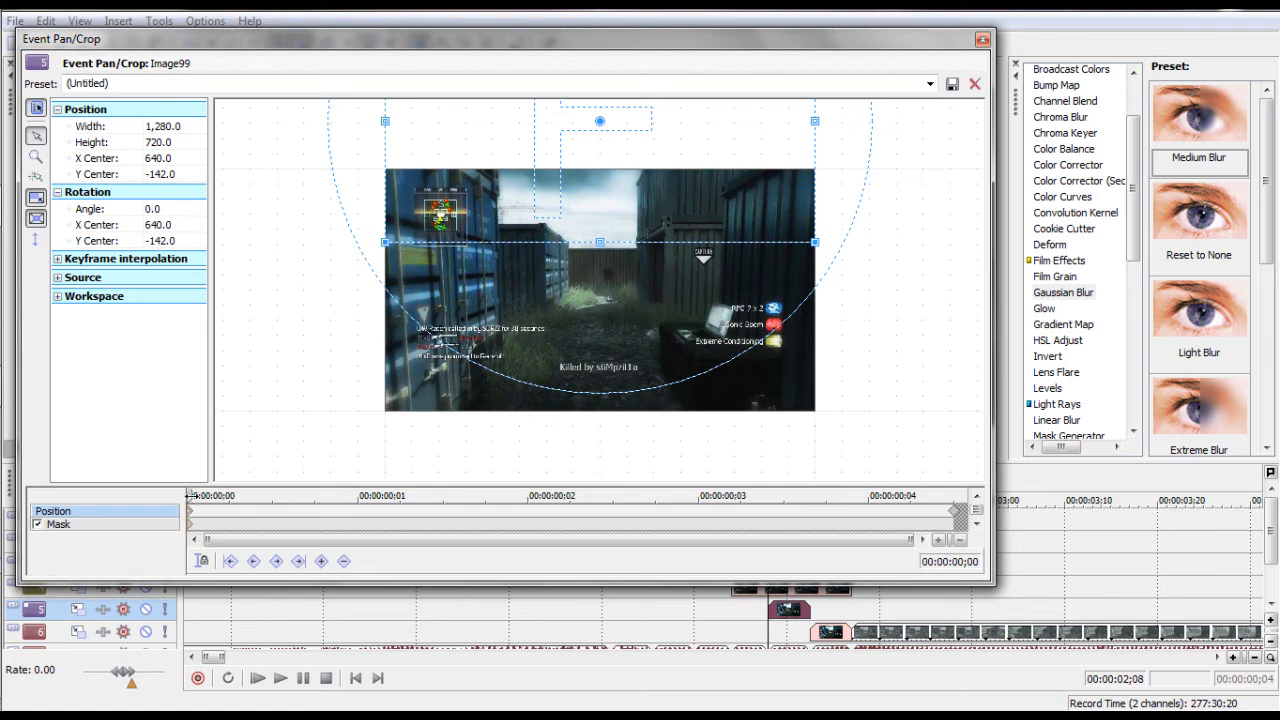
{"action": "left_click_drag", "start_coordinate": [190, 495], "coordinate": [945, 494]}
{"action": "left_click_drag", "start_coordinate": [993, 494], "coordinate": [127, 497]}
{"action": "left_click", "coordinate": [982, 40]}
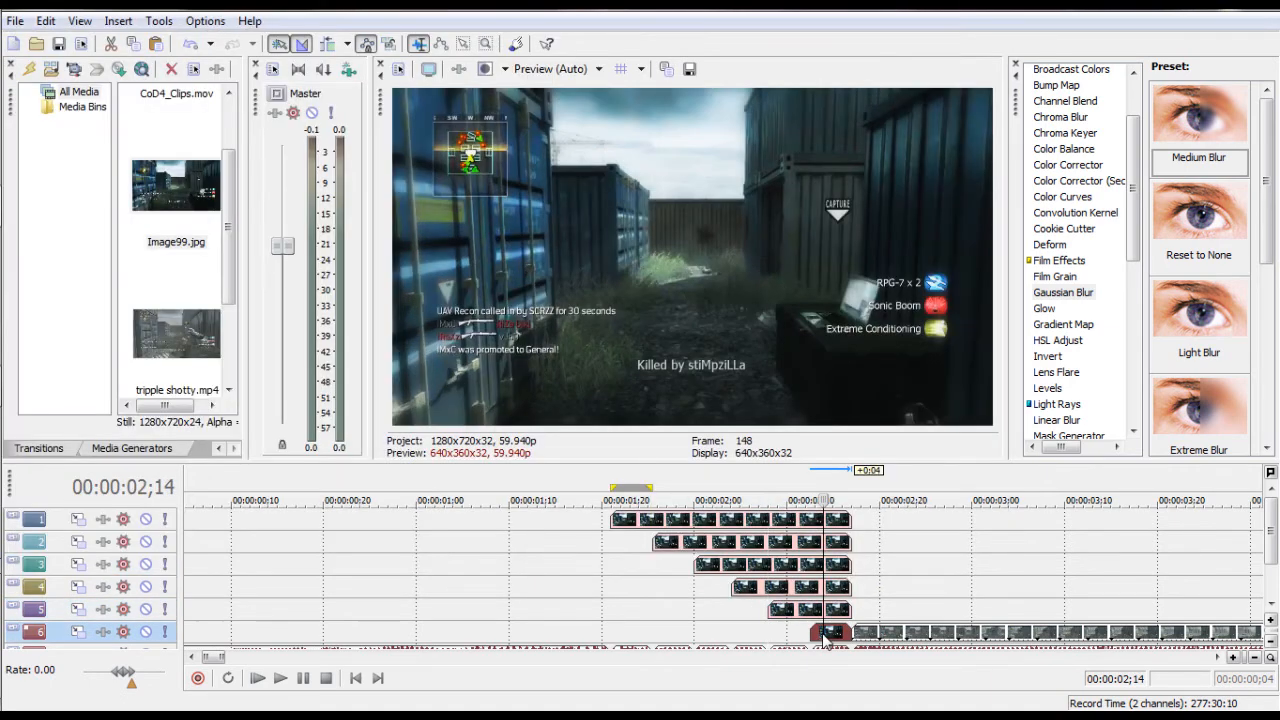
- Try to give the track 6 still a vertical slide-in with an Event Pan/Crop Position keyframe at a Y Center of 609.1
{"action": "right_click", "coordinate": [823, 631]}
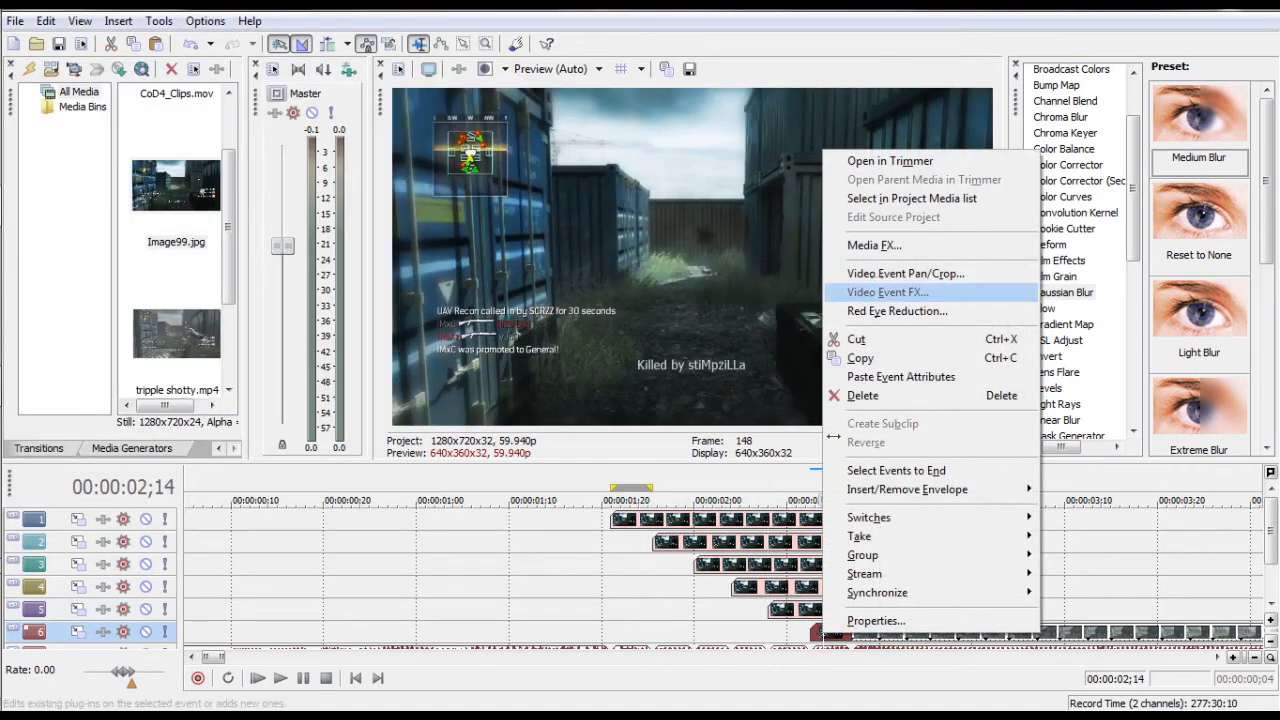
{"action": "left_click", "coordinate": [895, 273]}
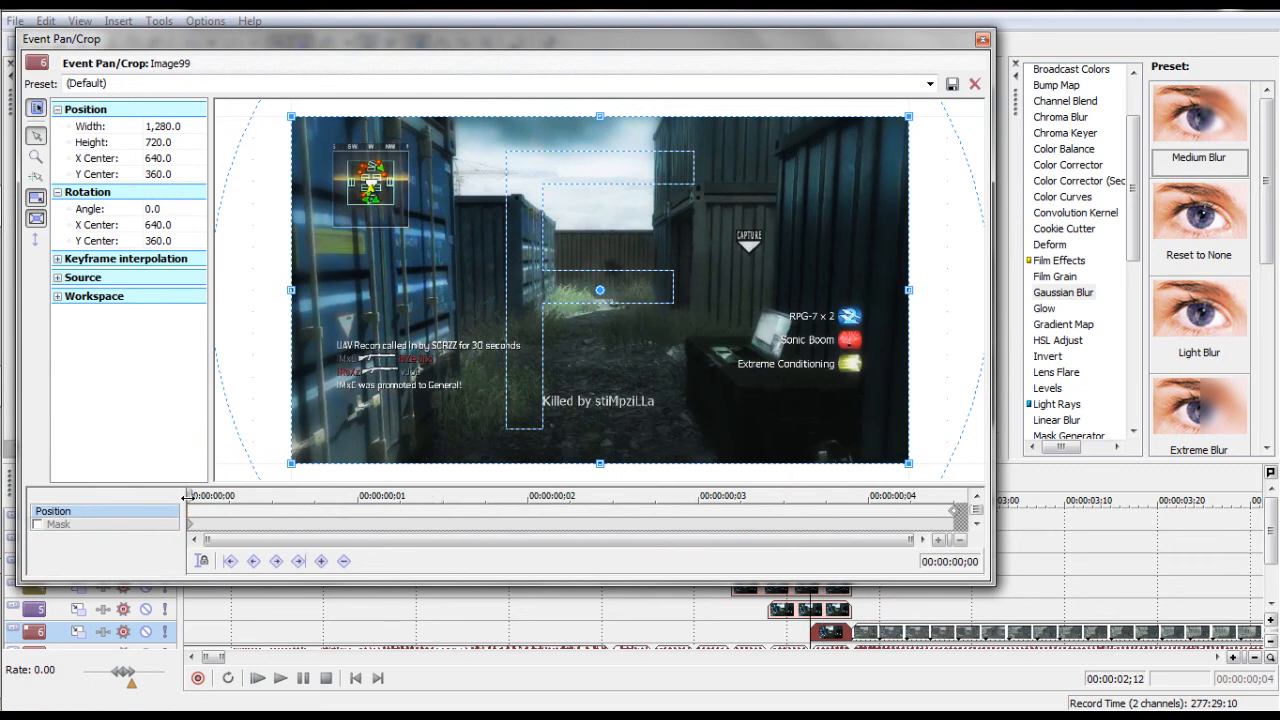
{"action": "left_click_drag", "start_coordinate": [624, 222], "coordinate": [632, 342]}
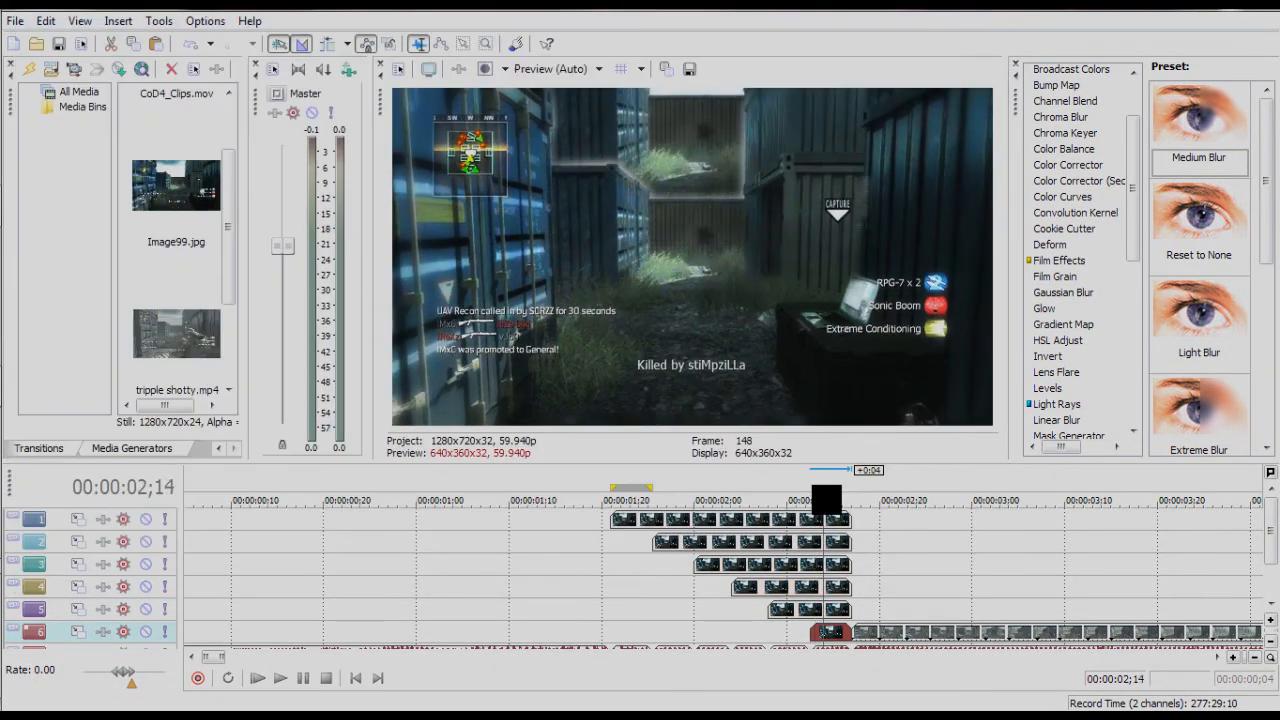
{"action": "right_click", "coordinate": [829, 634]}
{"action": "left_click", "coordinate": [910, 278]}
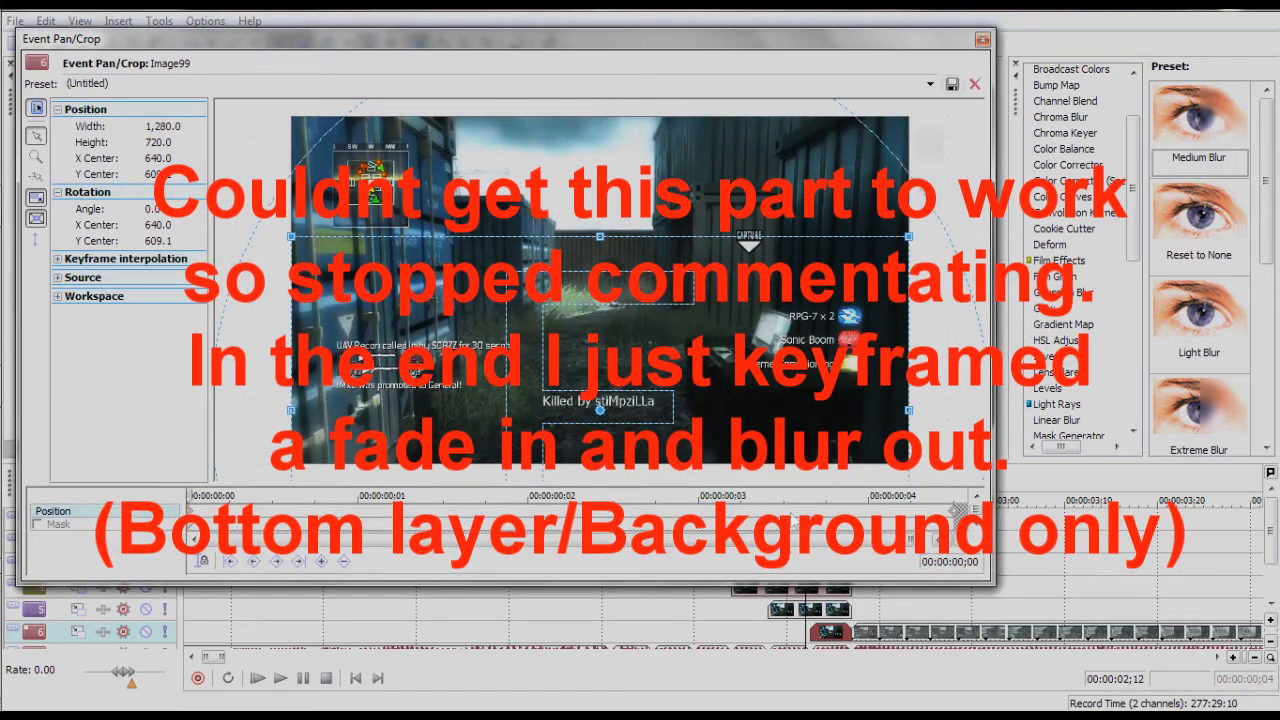
{"action": "left_click", "coordinate": [982, 40]}
- Extend the track 6 background still back to the track 1 still's start and apply Gaussian Blur's Extreme Blur preset to it
{"action": "left_click_drag", "start_coordinate": [826, 633], "coordinate": [612, 636]}
{"action": "left_click", "coordinate": [630, 498]}
{"action": "left_click_drag", "start_coordinate": [1199, 410], "coordinate": [681, 632]}
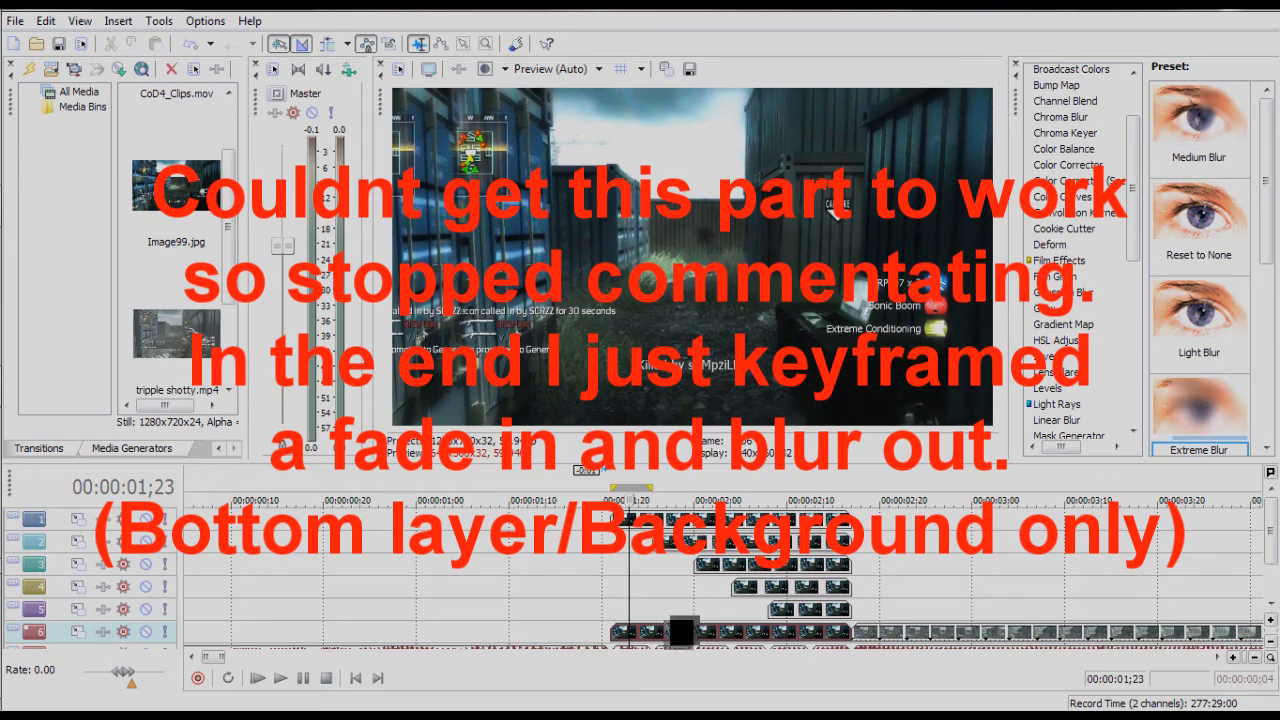
{"action": "left_click", "coordinate": [478, 600]}
{"action": "left_click", "coordinate": [434, 291]}
{"action": "left_click", "coordinate": [140, 332]}
{"action": "left_click", "coordinate": [499, 206]}
- Select the timeline range from 00:00:00;00 to 00:00:03;04 and play the whole intro with its audio
{"action": "left_click_drag", "start_coordinate": [1272, 543], "coordinate": [1275, 566]}
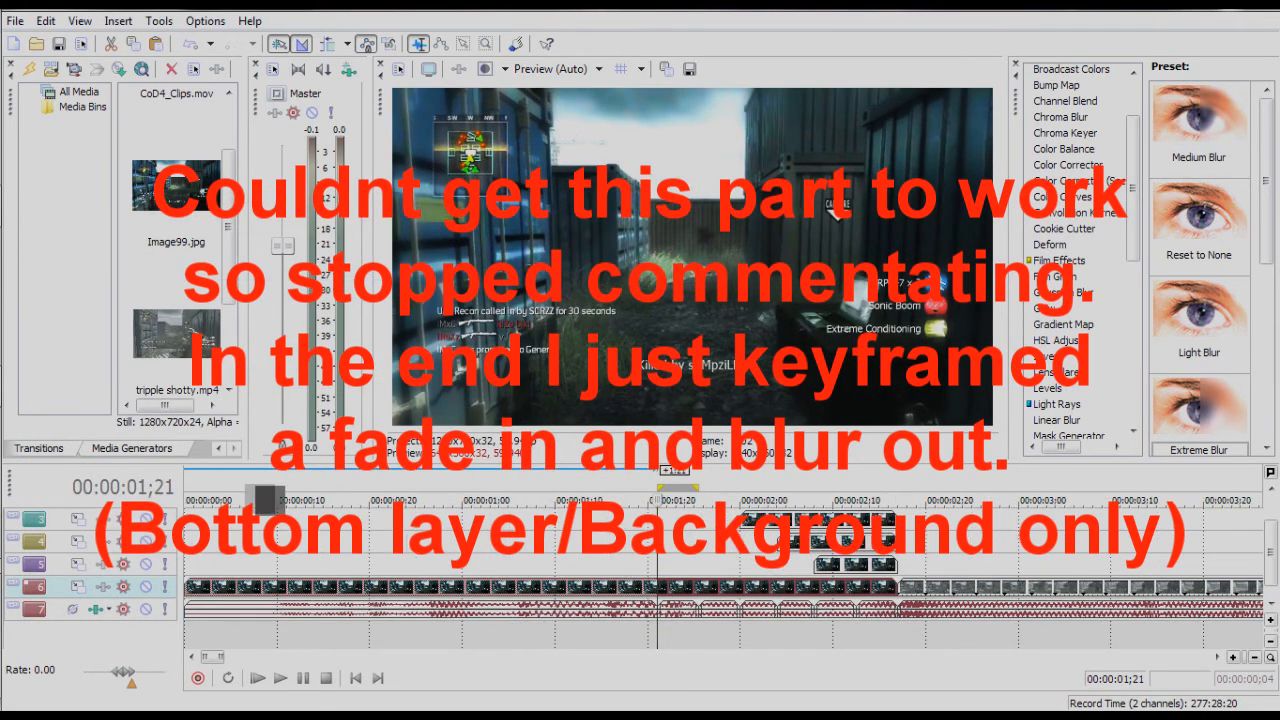
{"action": "left_click_drag", "start_coordinate": [1275, 566], "coordinate": [1273, 560]}
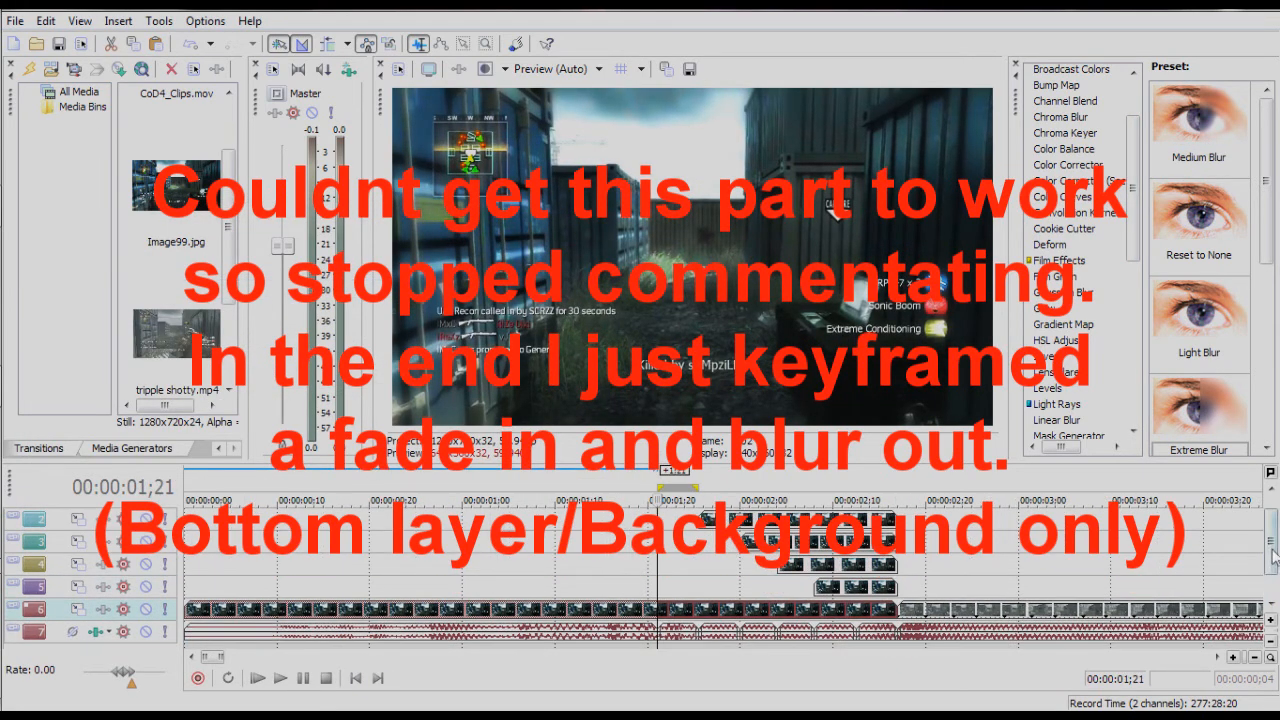
{"action": "scroll", "coordinate": [900, 550], "scroll_direction": "down", "scroll_amount": 4}
{"action": "left_click_drag", "start_coordinate": [512, 488], "coordinate": [102, 438]}
{"action": "key", "text": "space"}
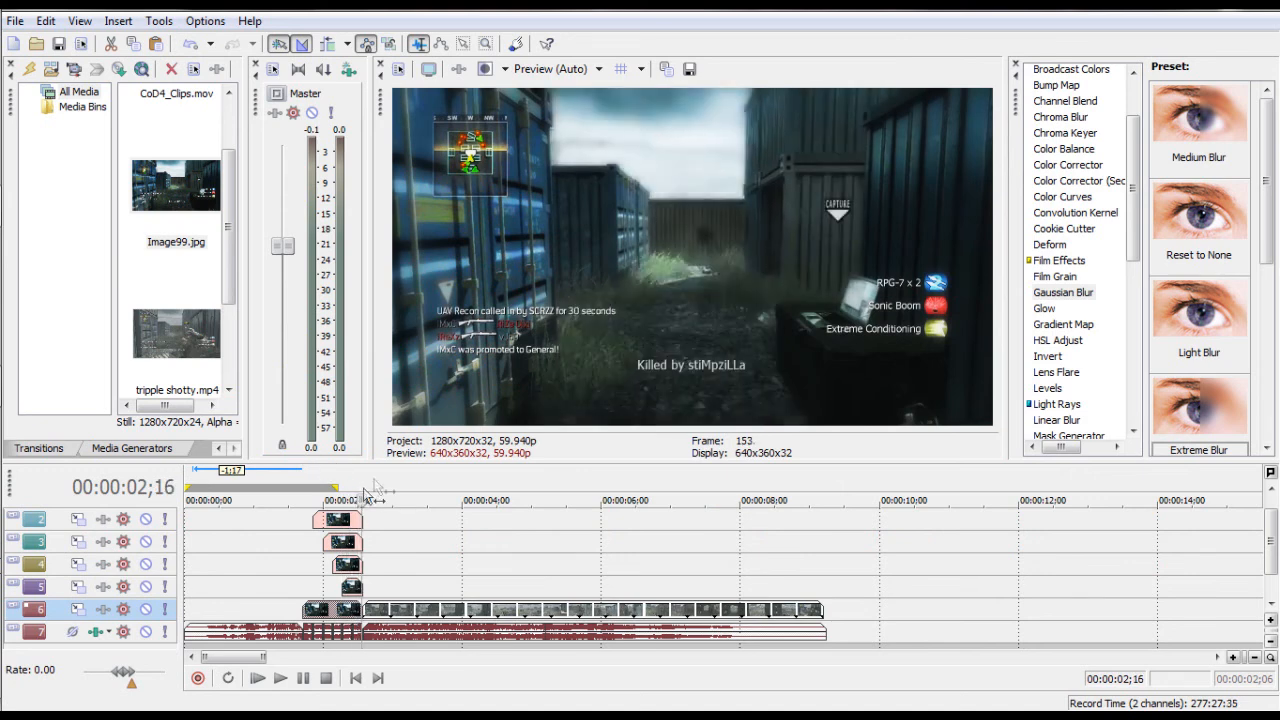
{"action": "left_click_drag", "start_coordinate": [403, 493], "coordinate": [153, 499]}
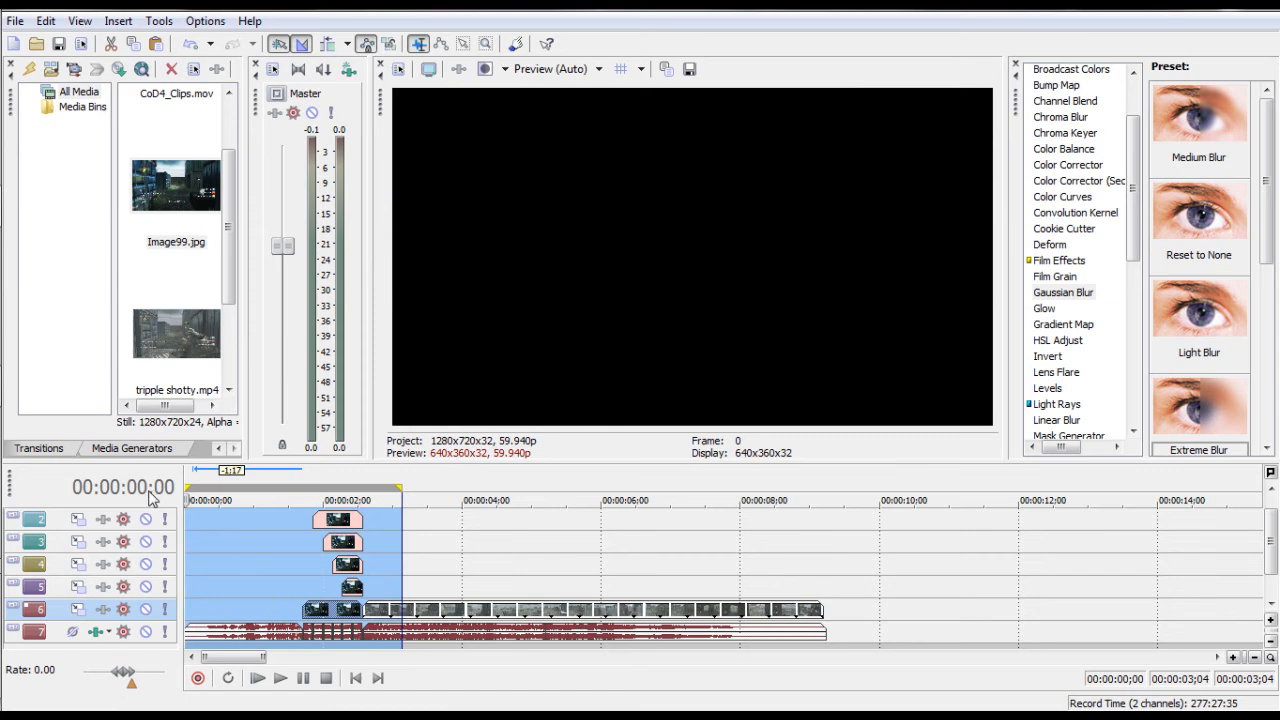
{"action": "key", "text": "space"}
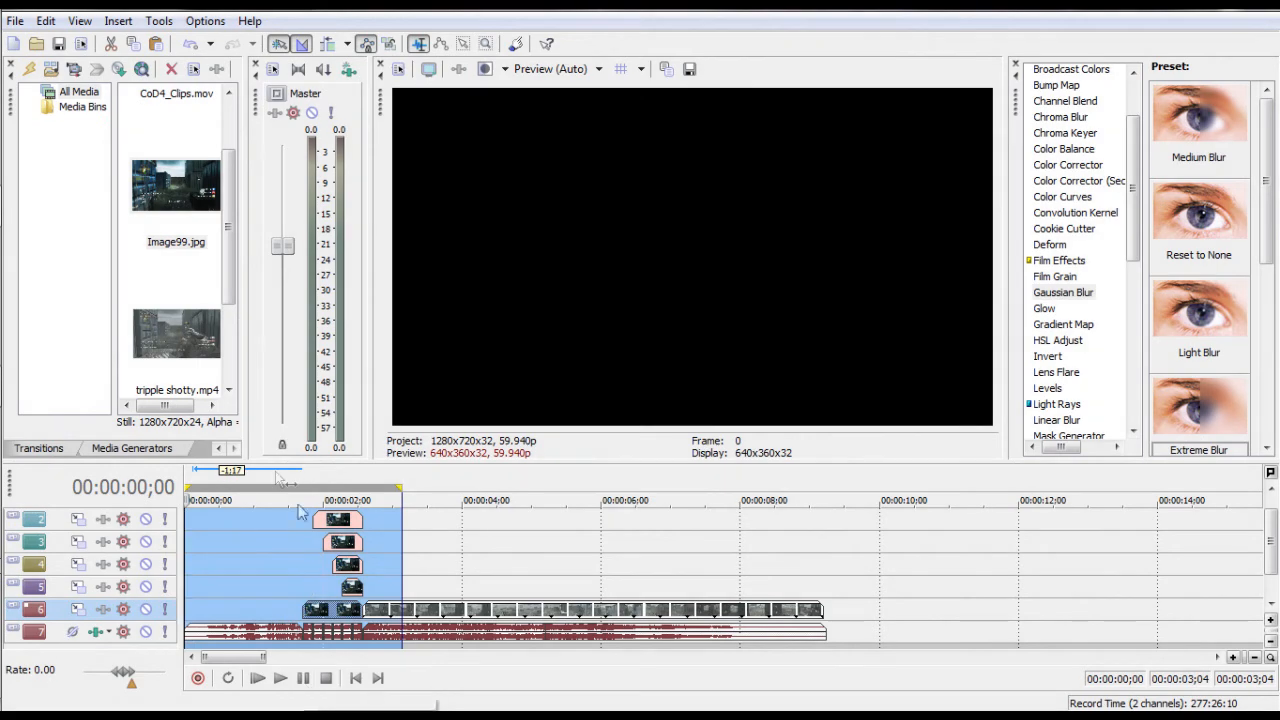
- Play the intro from the background still's start at 00:00:01;21 into the gameplay clip, and pause there
{"action": "left_click", "coordinate": [302, 480]}
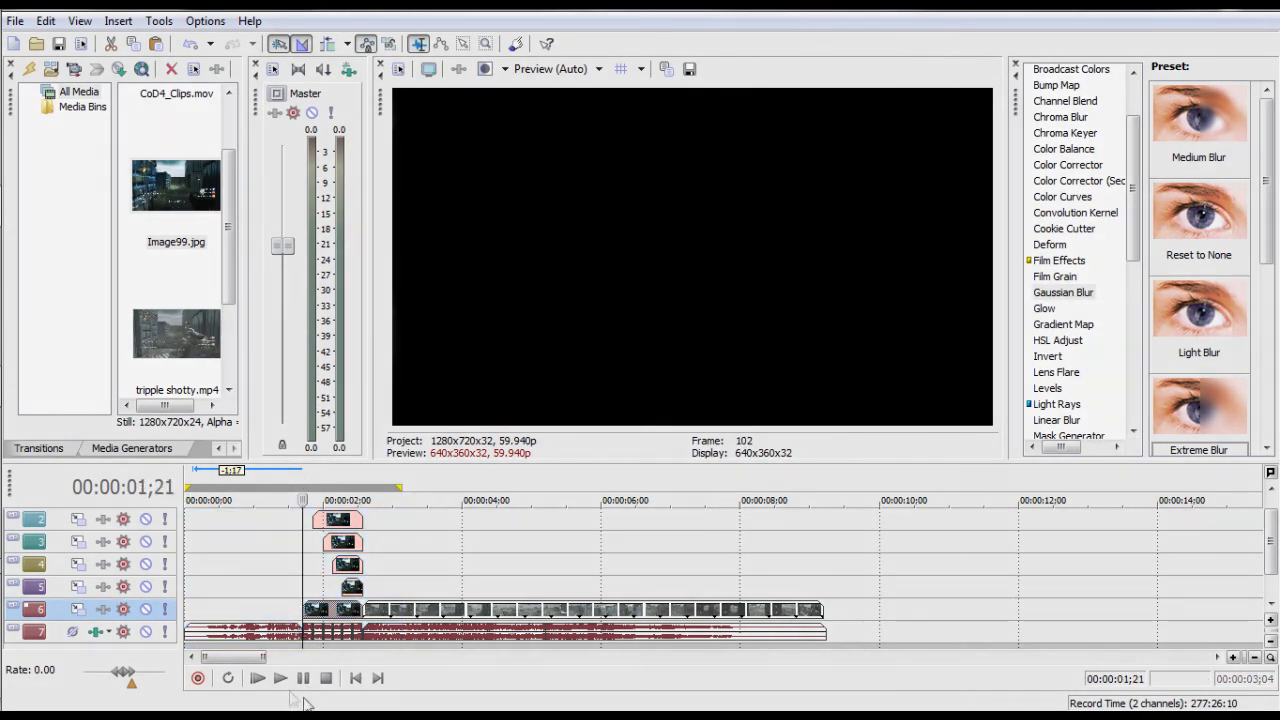
{"action": "left_click", "coordinate": [280, 678]}
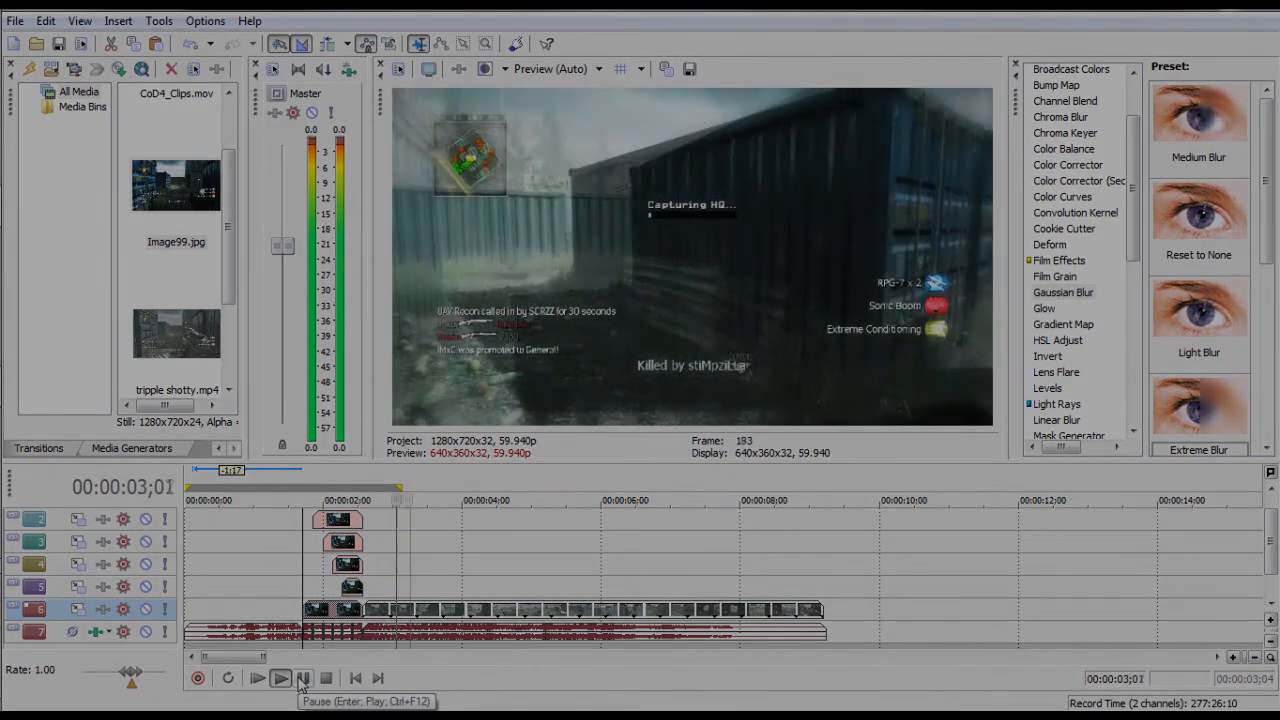
{"action": "left_click", "coordinate": [302, 678]}
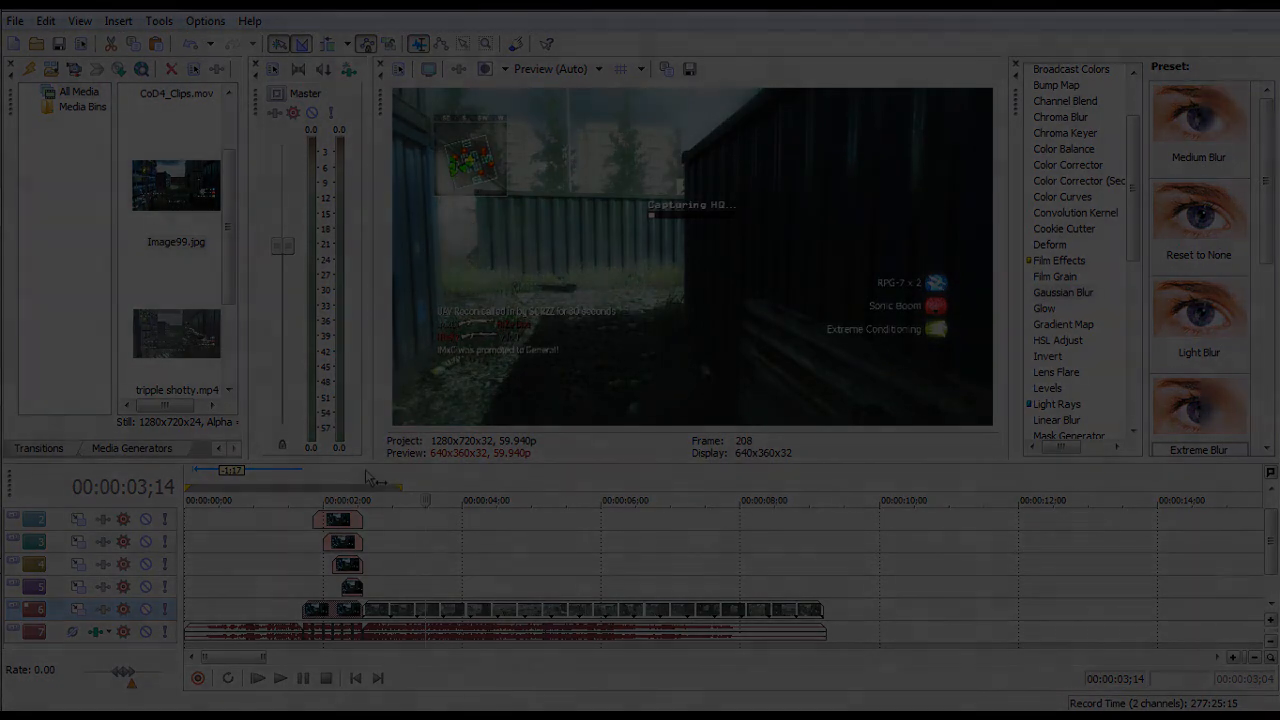